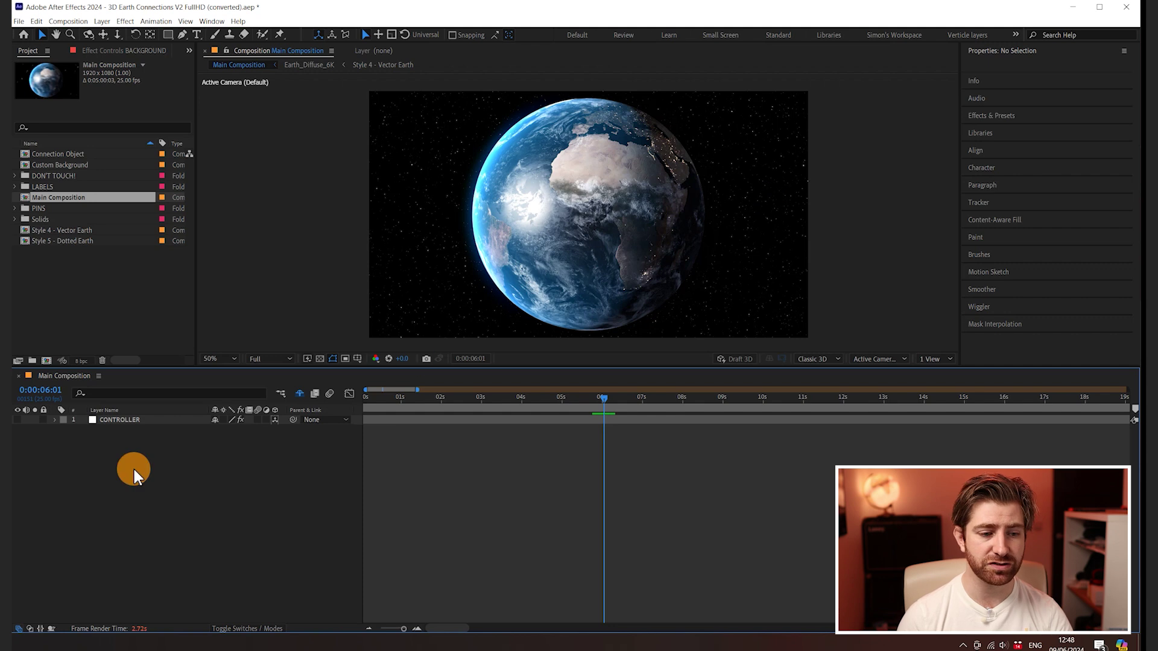
- Set the Earth Rotation of the CONTROLLER layer's 3D Earth Connections effect to 16.0, 100.0
{"action": "left_click", "coordinate": [147, 426]}
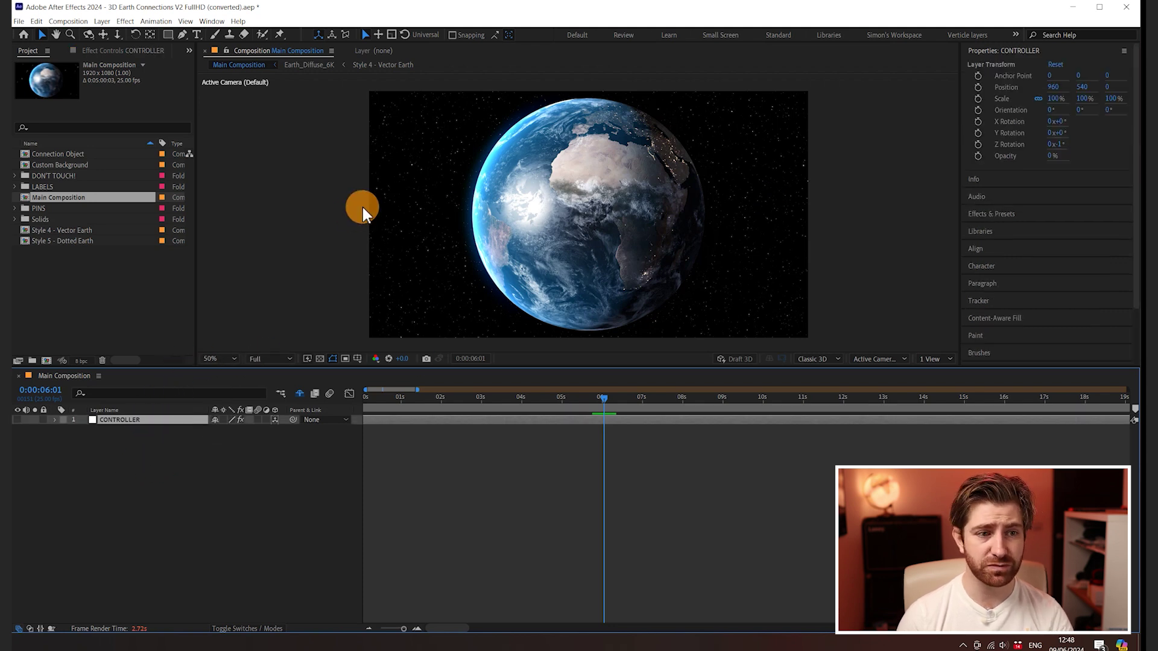
{"action": "left_click", "coordinate": [123, 51]}
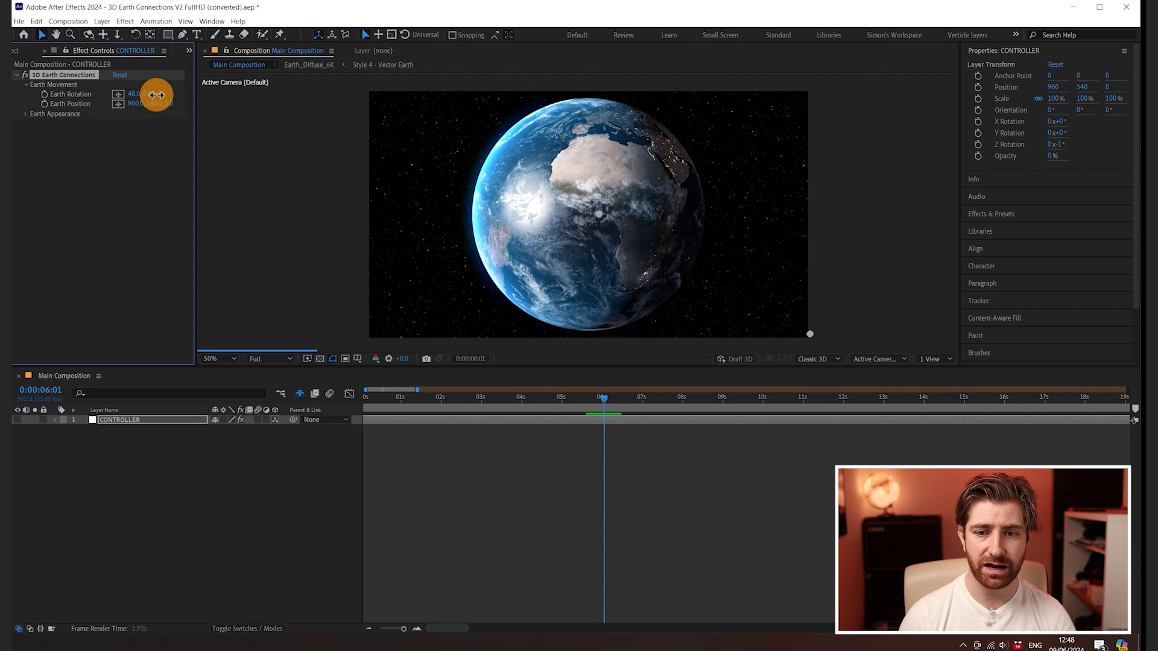
{"action": "left_click_drag", "start_coordinate": [157, 95], "coordinate": [305, 380]}
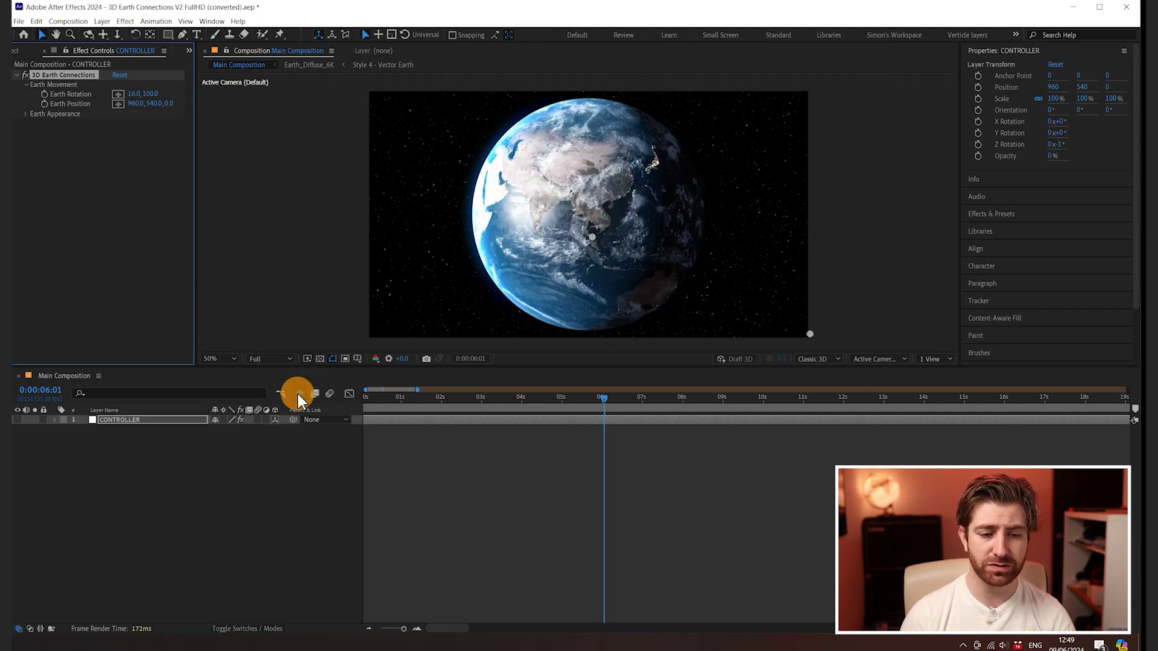
- Reveal the hidden shy layers in the Main Composition timeline
{"action": "left_click", "coordinate": [300, 395]}
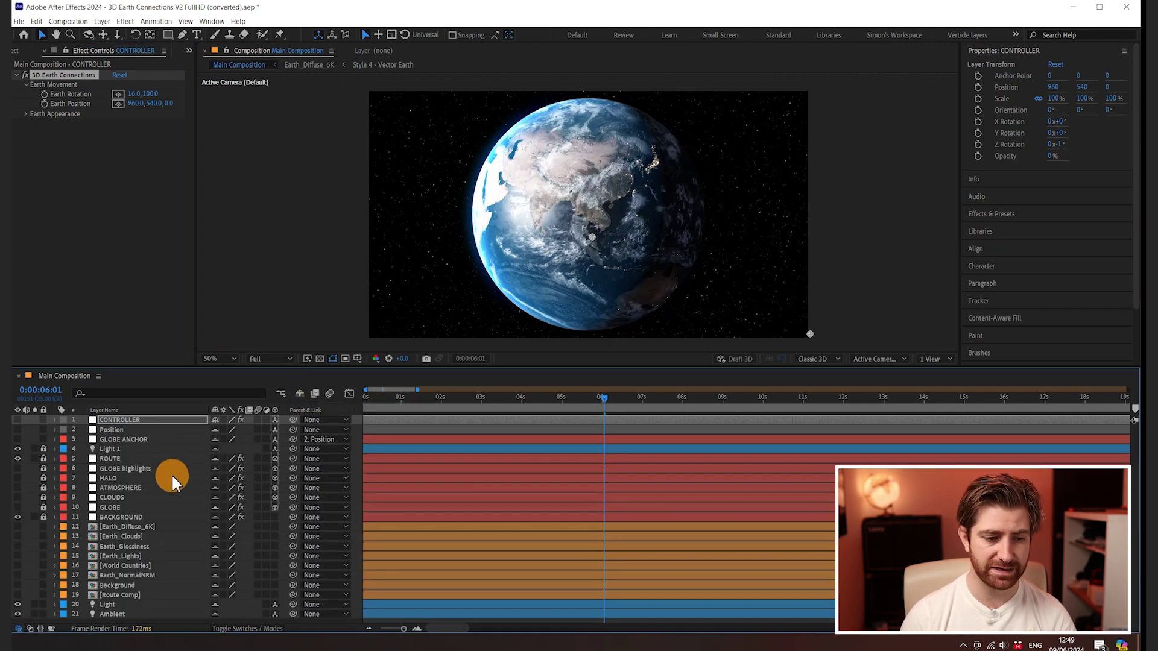
{"action": "left_click", "coordinate": [166, 473]}
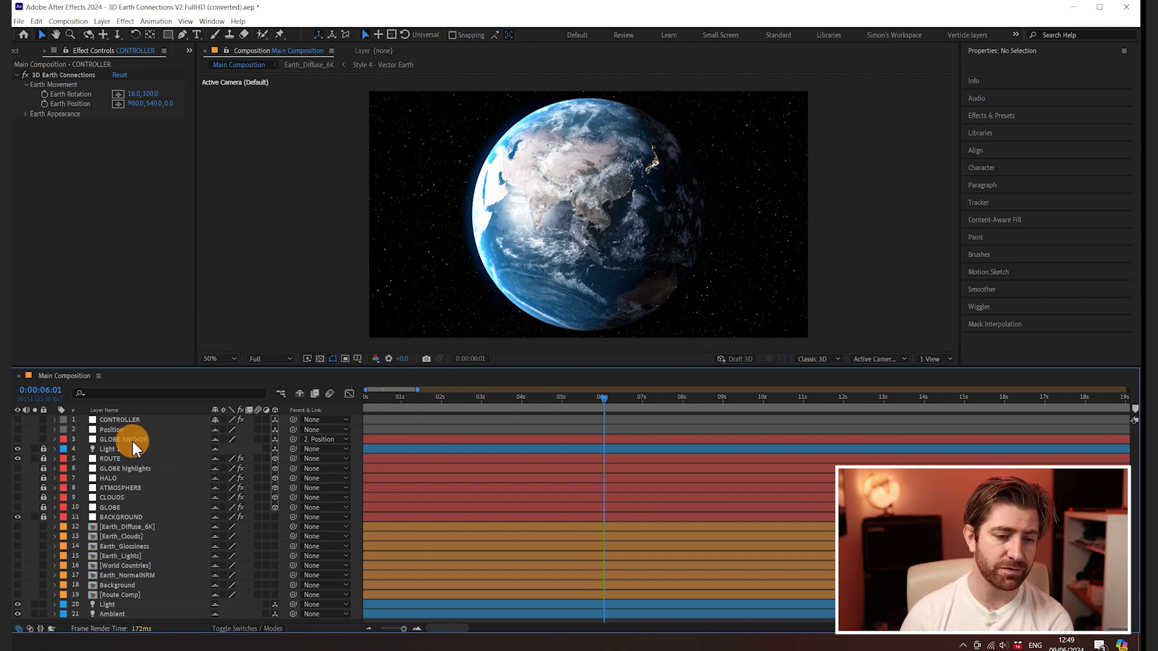
- Disable the clouds and the haze in the CONTROLLER layer's Earth Appearance settings
{"action": "left_click", "coordinate": [119, 421]}
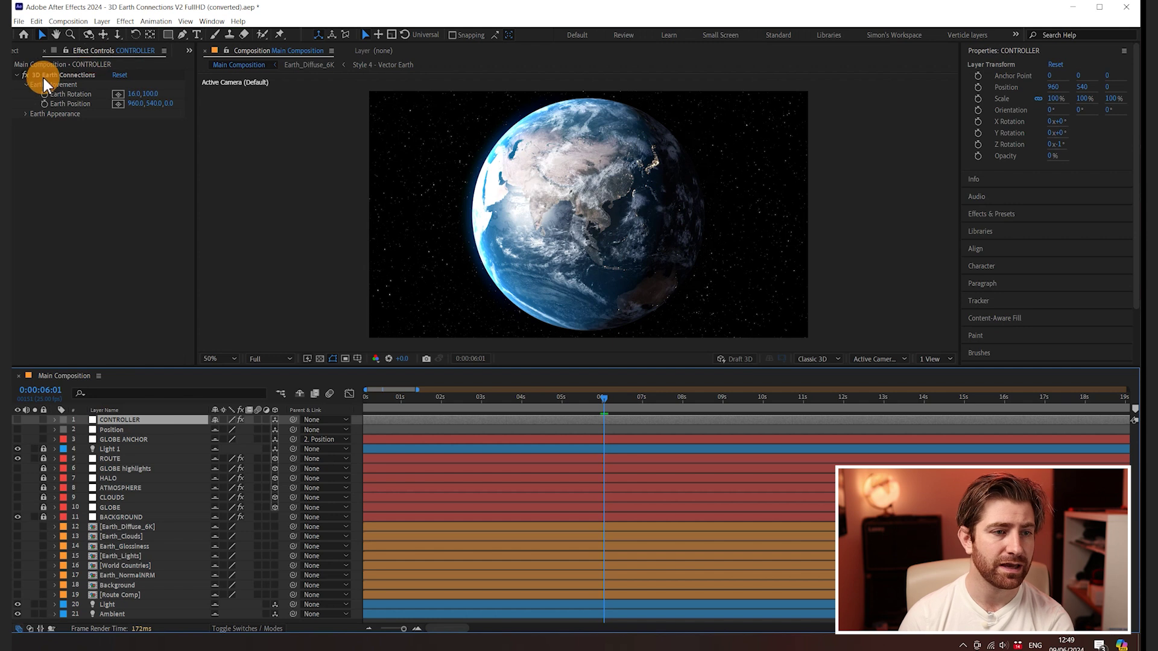
{"action": "left_click", "coordinate": [25, 114]}
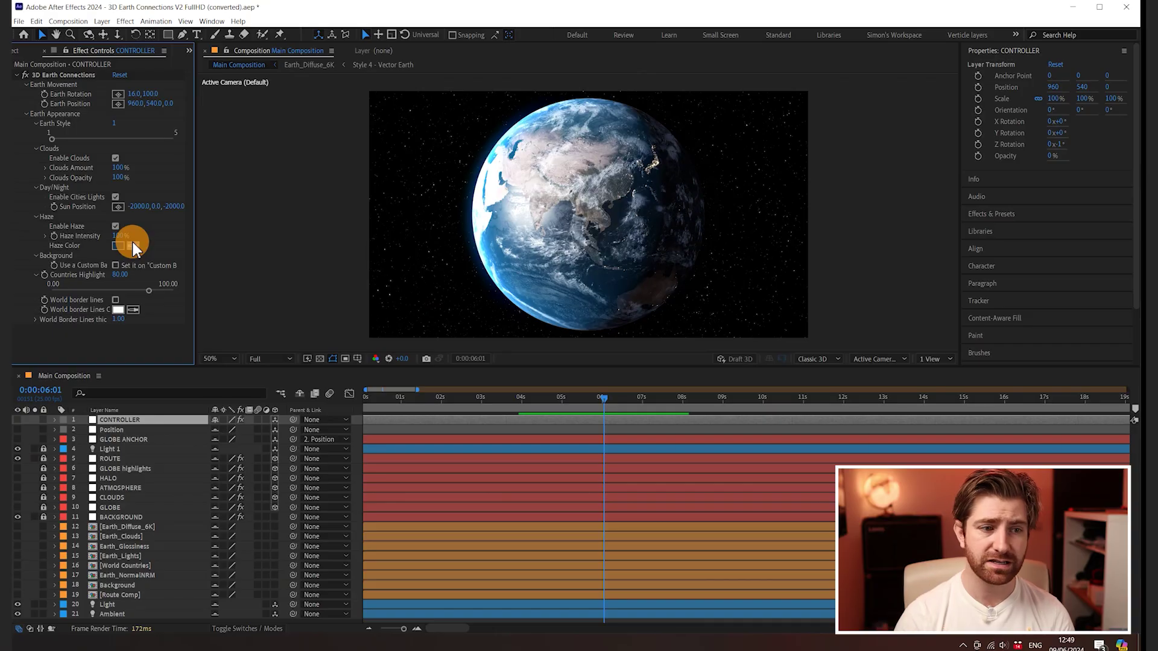
{"action": "left_click", "coordinate": [115, 158]}
{"action": "left_click", "coordinate": [115, 227]}
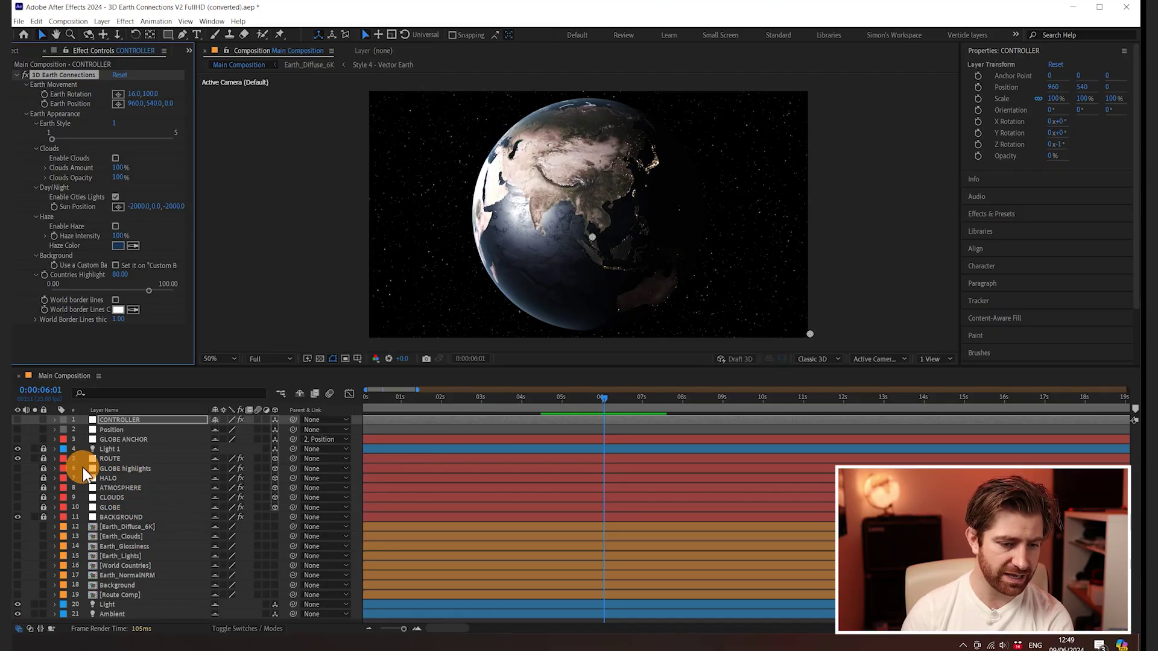
- Open the Earth_Diffuse_6K precomposition and fit the whole world map in view
{"action": "left_click", "coordinate": [128, 527]}
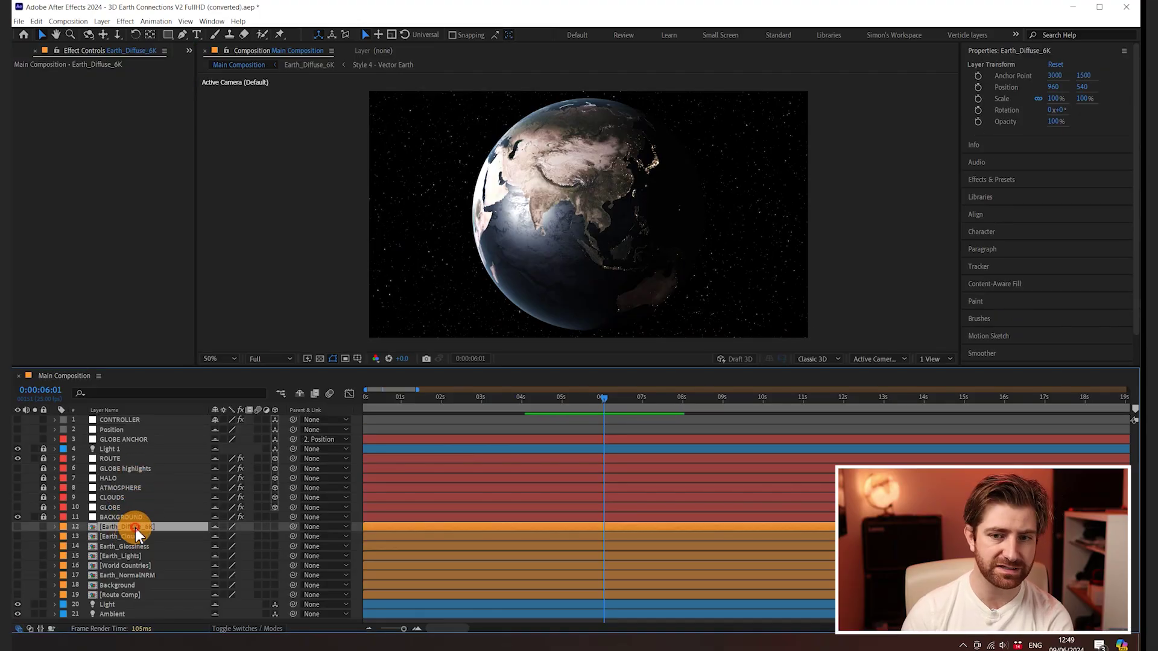
{"action": "double_click", "coordinate": [128, 526]}
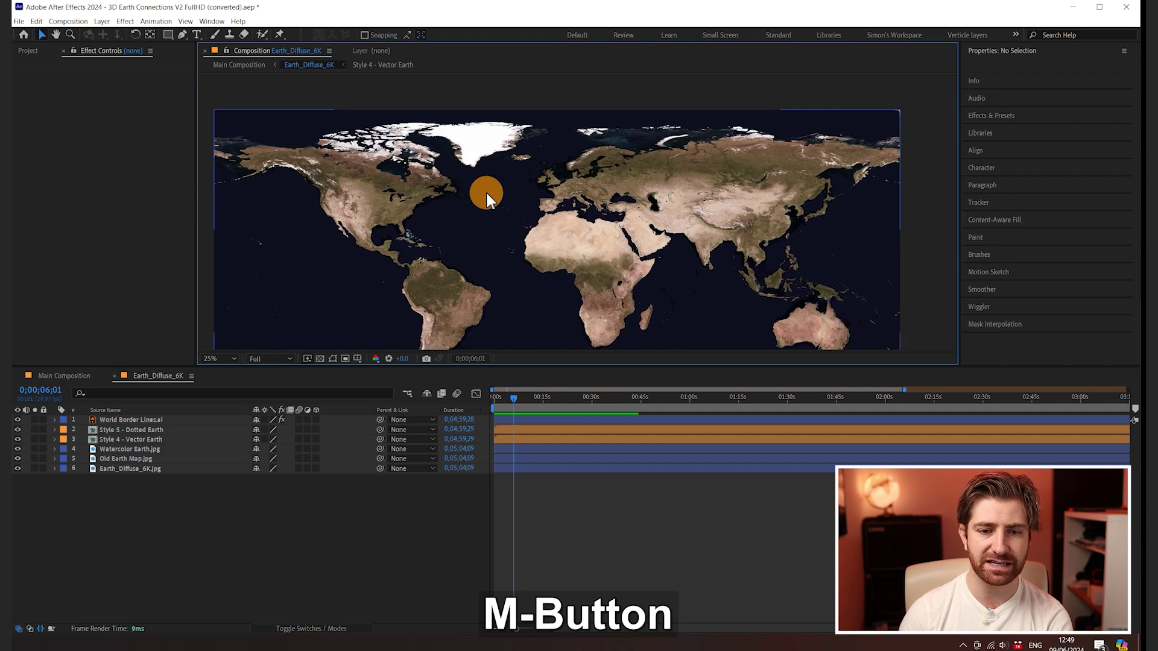
{"action": "scroll", "coordinate": [483, 191], "scroll_direction": "down", "scroll_amount": 1}
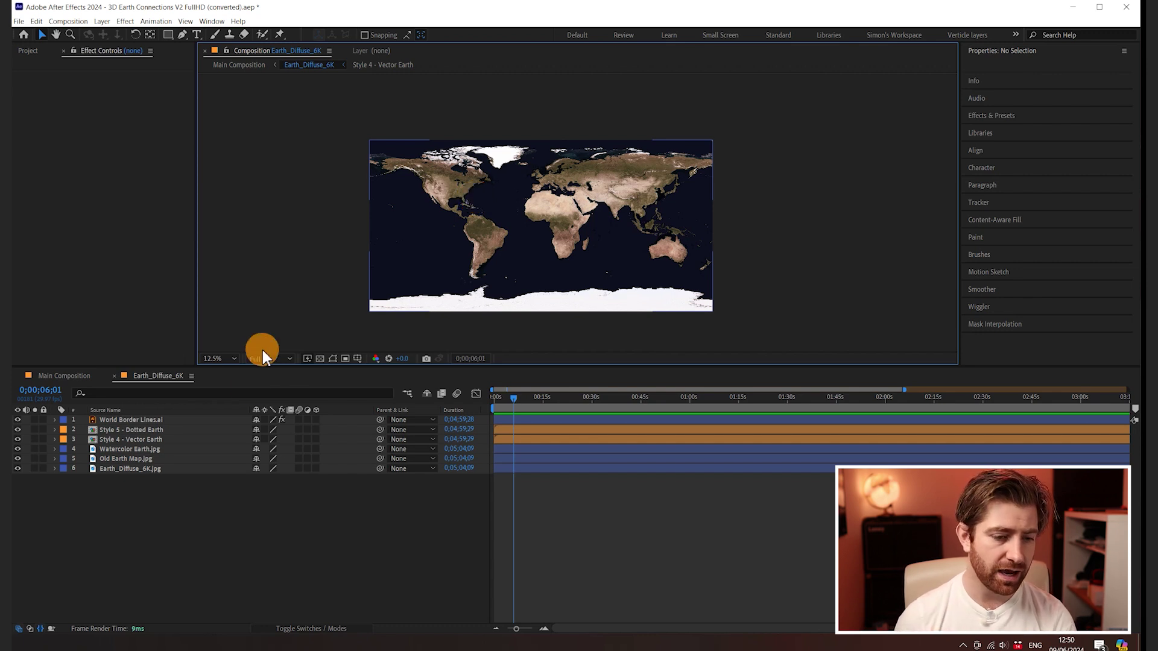
- Apply the Black & White effect to the Earth_Diffuse_6K.jpg layer
{"action": "left_click", "coordinate": [130, 468]}
{"action": "key", "text": "ctrl+space"}
{"action": "key", "text": "b"}
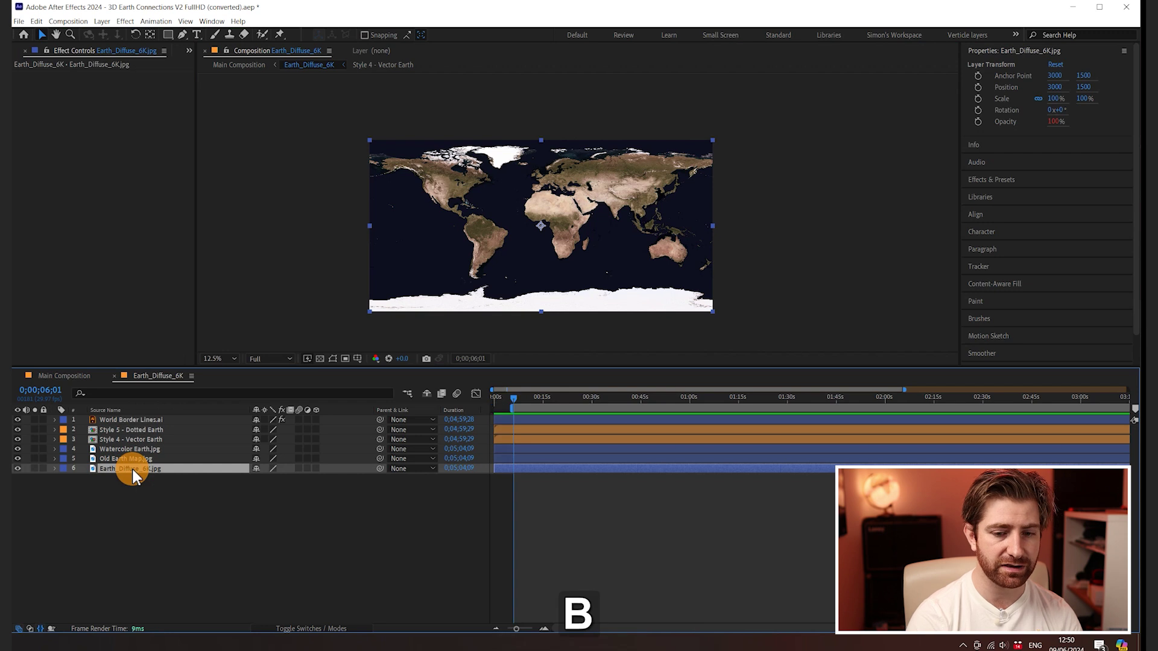
{"action": "key", "text": "ctrl+space"}
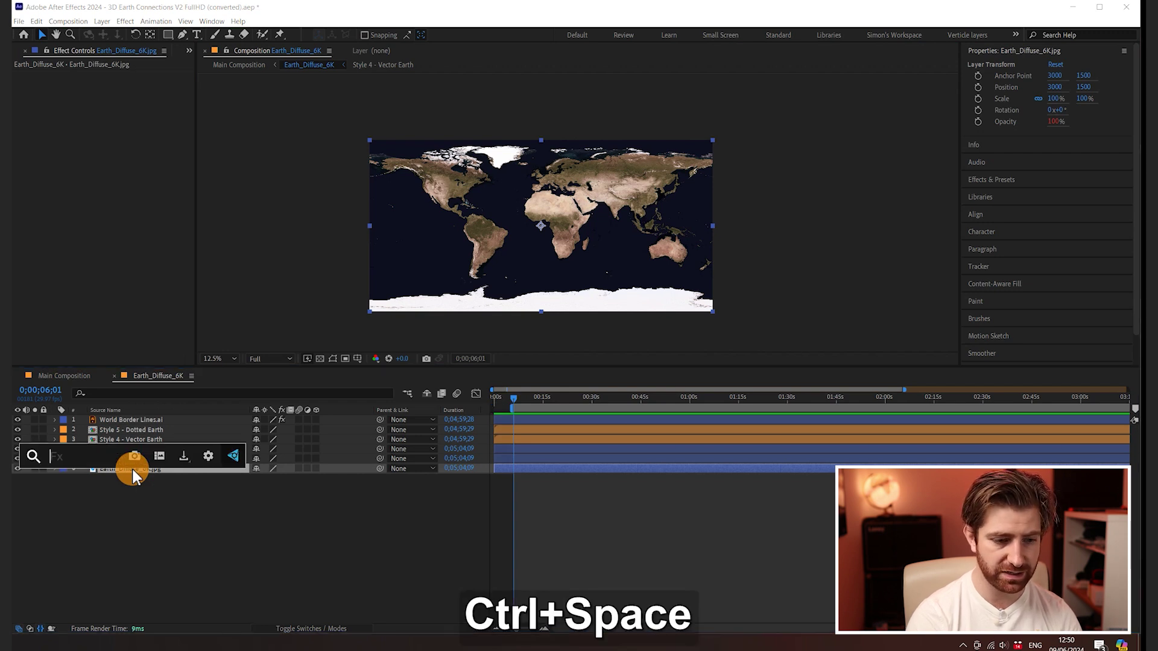
{"action": "type", "text": "blac"}
{"action": "left_click", "coordinate": [121, 486]}
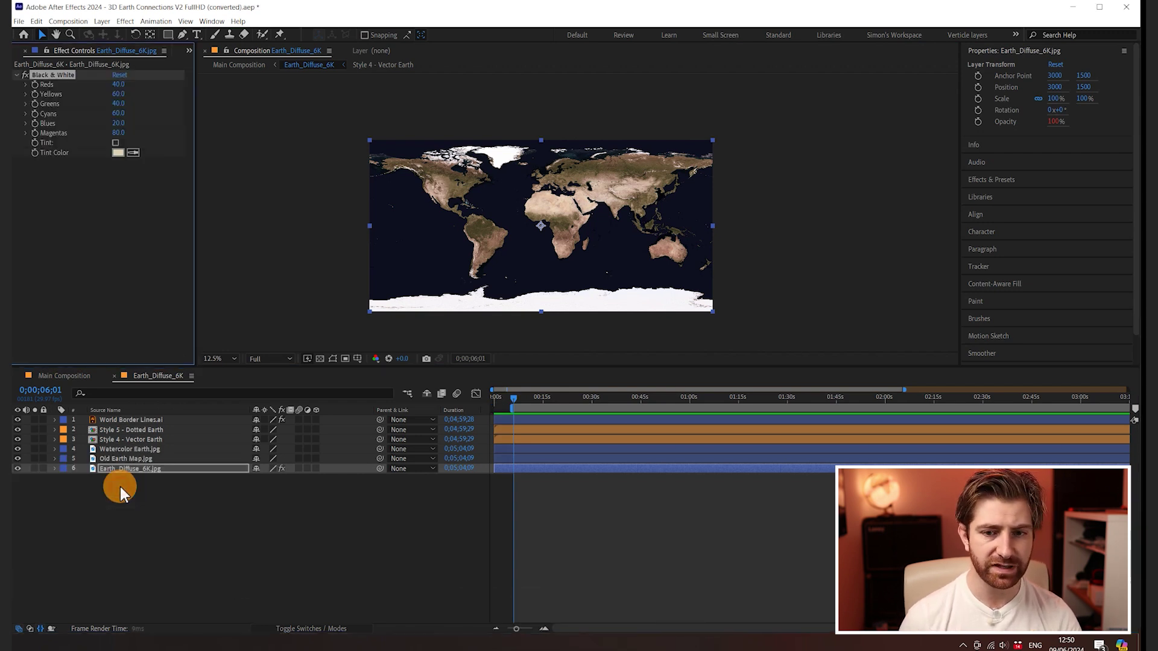
- Return to Main Composition, save the project as "3D Earth Connections V2 FullHD - MapMotion" and close it
{"action": "left_click", "coordinate": [55, 374]}
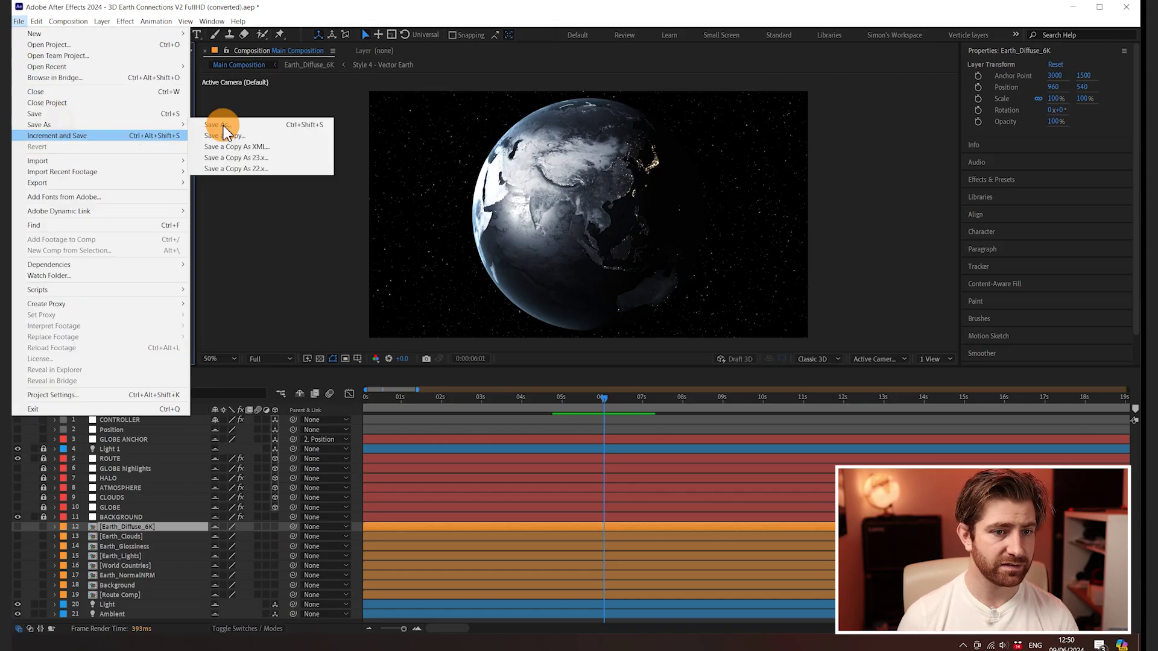
{"action": "left_click", "coordinate": [225, 129]}
{"action": "key", "text": "Return"}
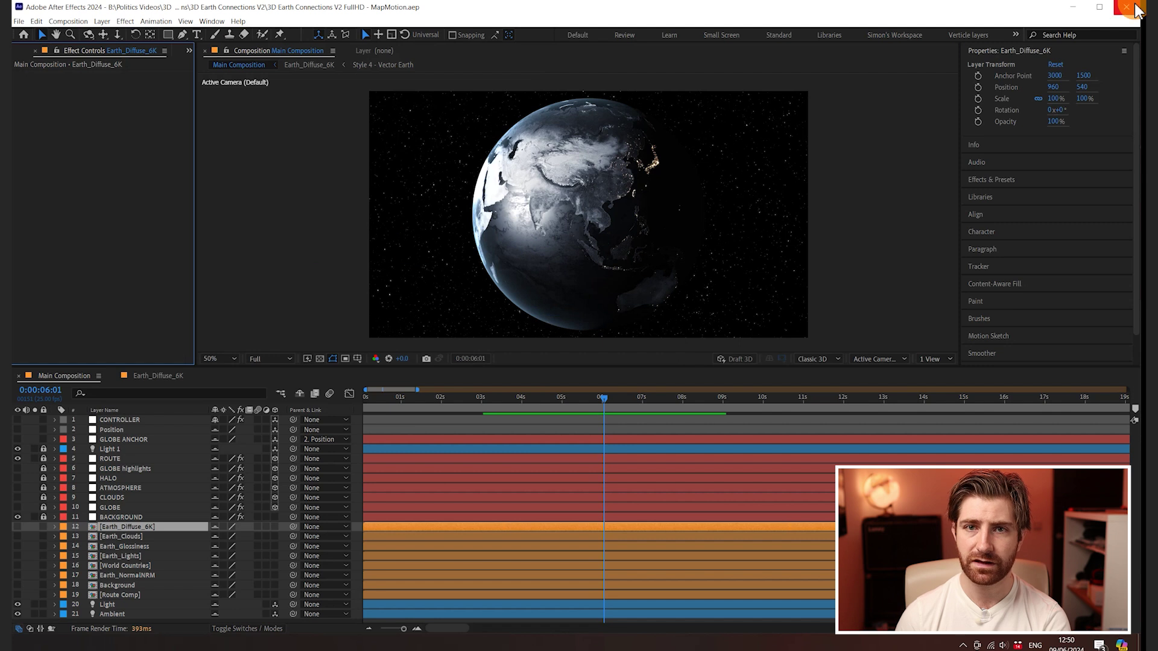
{"action": "left_click", "coordinate": [1137, 9]}
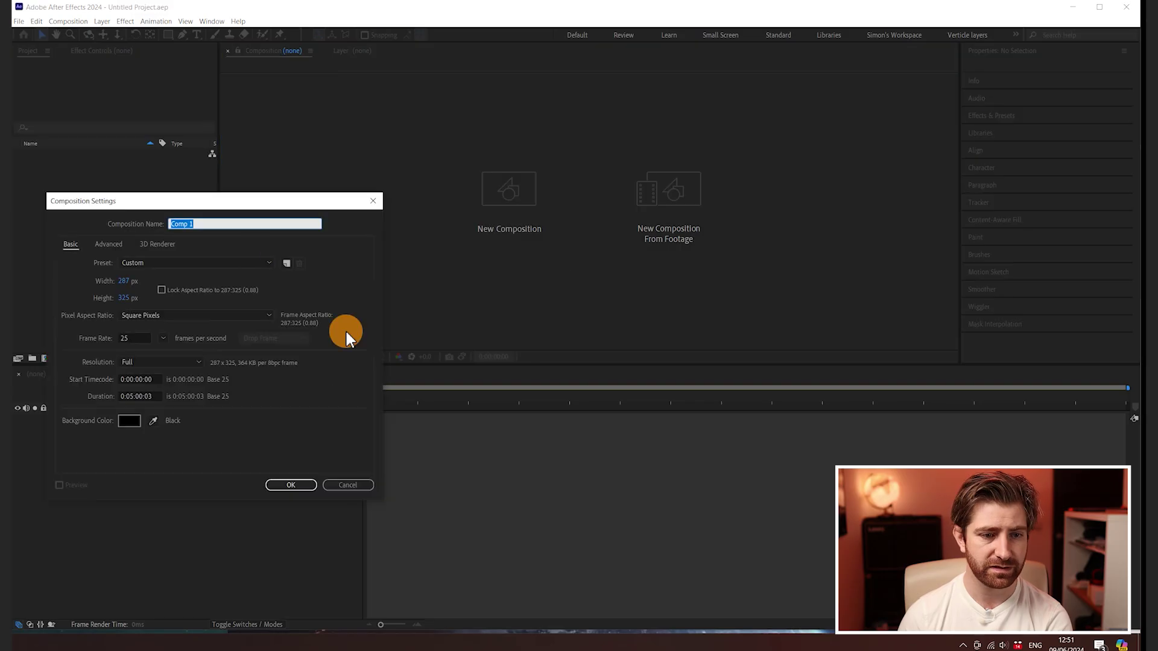
- Create a new composition with the HD 1920x1080 24 fps preset
{"action": "left_click", "coordinate": [196, 263]}
{"action": "left_click", "coordinate": [202, 310]}
{"action": "left_click", "coordinate": [291, 485]}
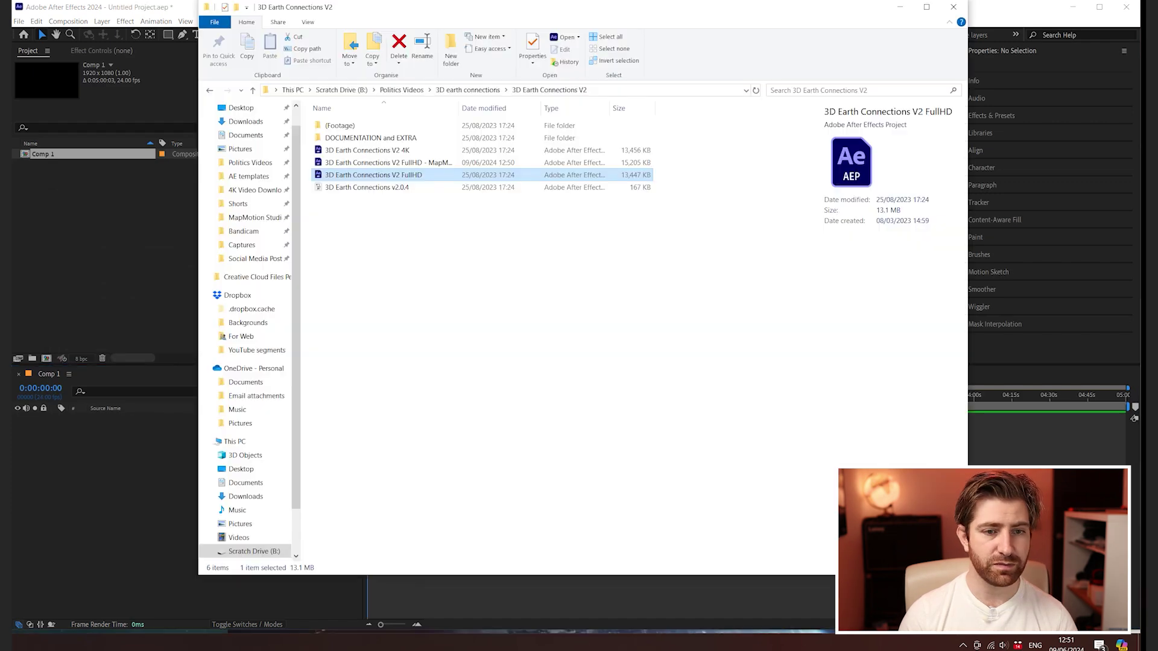
- Import the "3D Earth Connections V2 FullHD - MapMotion" project and add its Main Composition to Comp 1
{"action": "left_click", "coordinate": [418, 162]}
{"action": "left_click_drag", "start_coordinate": [453, 166], "coordinate": [93, 267]}
{"action": "left_click", "coordinate": [19, 155]}
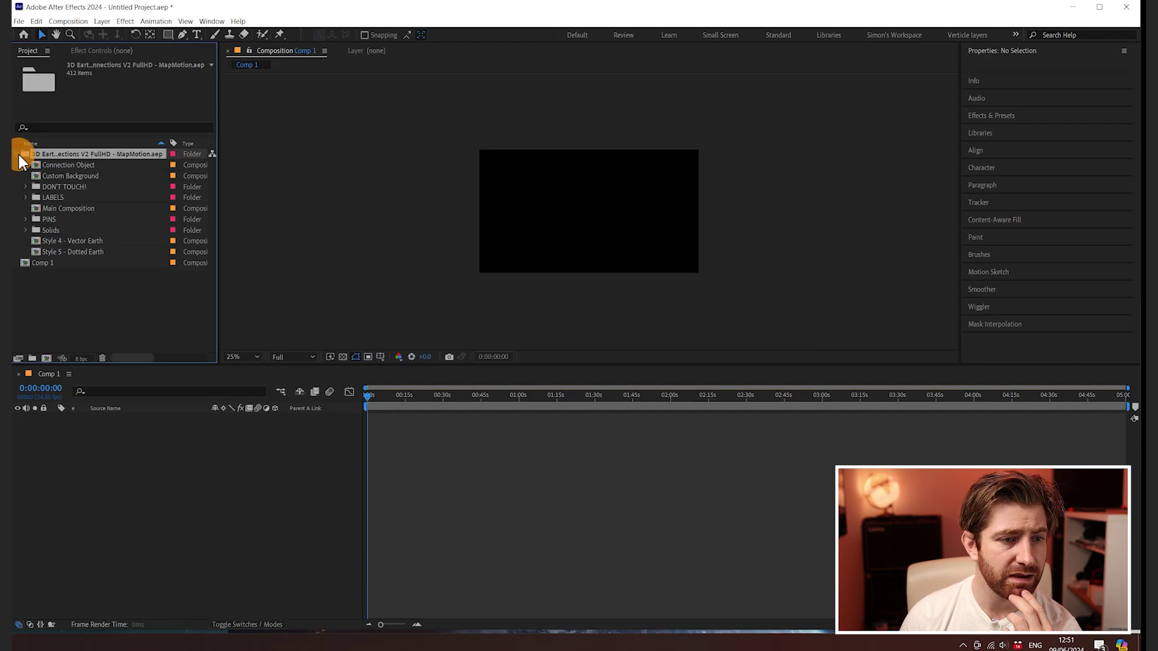
{"action": "left_click_drag", "start_coordinate": [73, 208], "coordinate": [178, 474]}
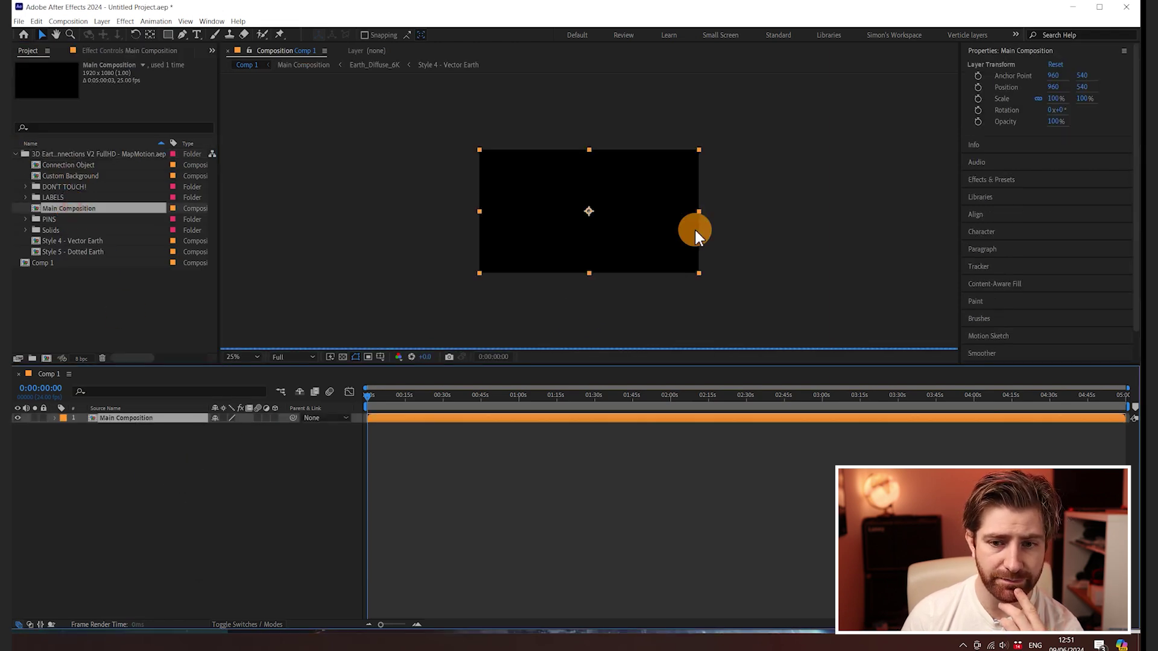
- Change Comp 1 to the Social Media Portrait HD preset, 1080x1920 at 30 fps
{"action": "left_click", "coordinate": [68, 21]}
{"action": "left_click", "coordinate": [96, 49]}
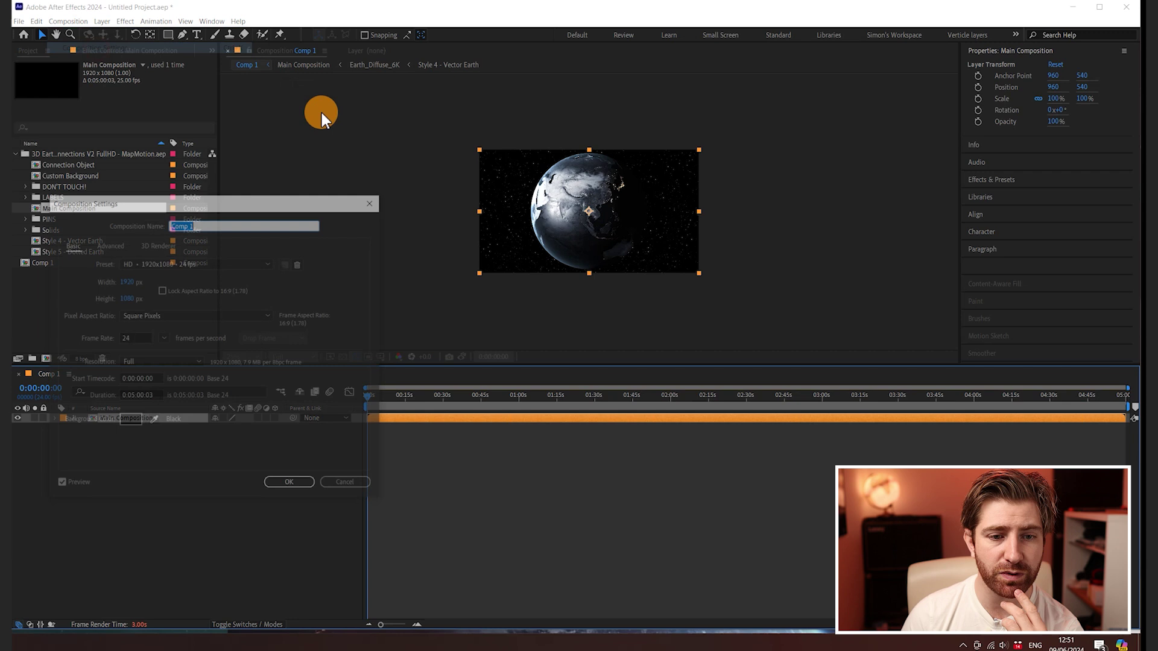
{"action": "left_click", "coordinate": [267, 260]}
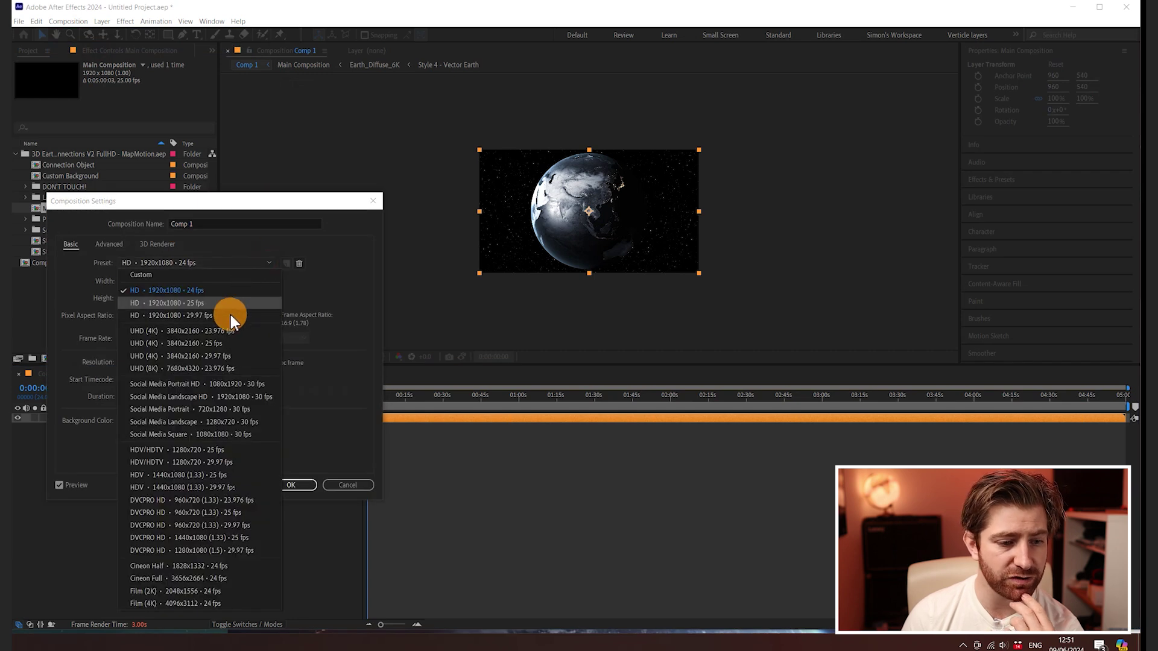
{"action": "left_click", "coordinate": [232, 387]}
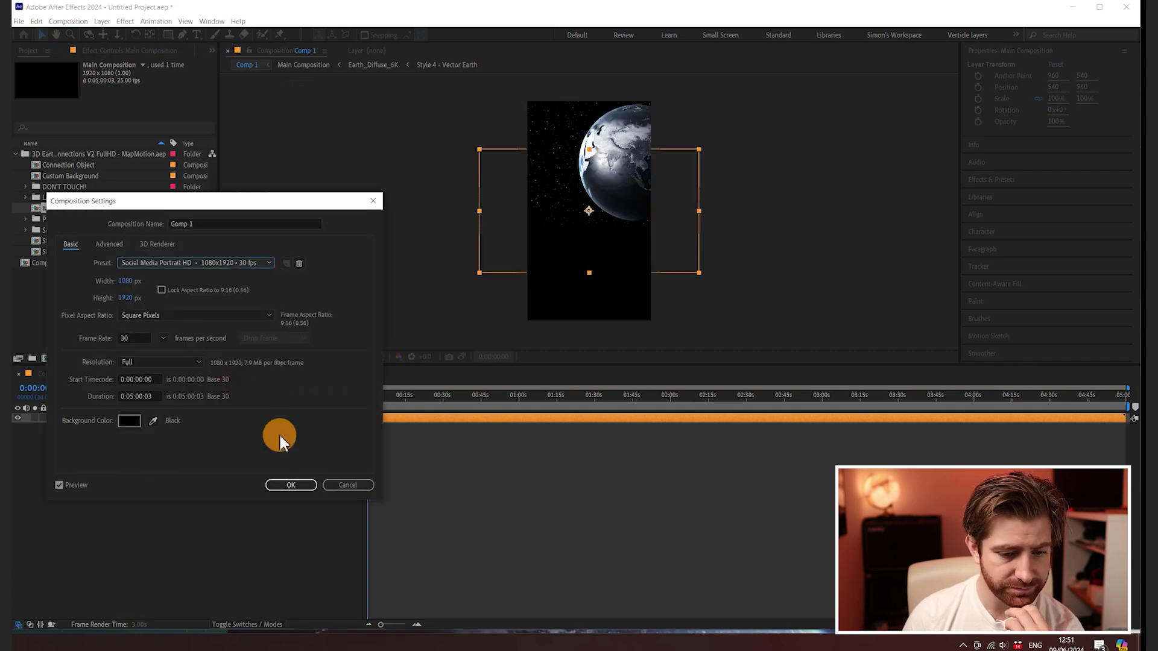
{"action": "left_click", "coordinate": [287, 484]}
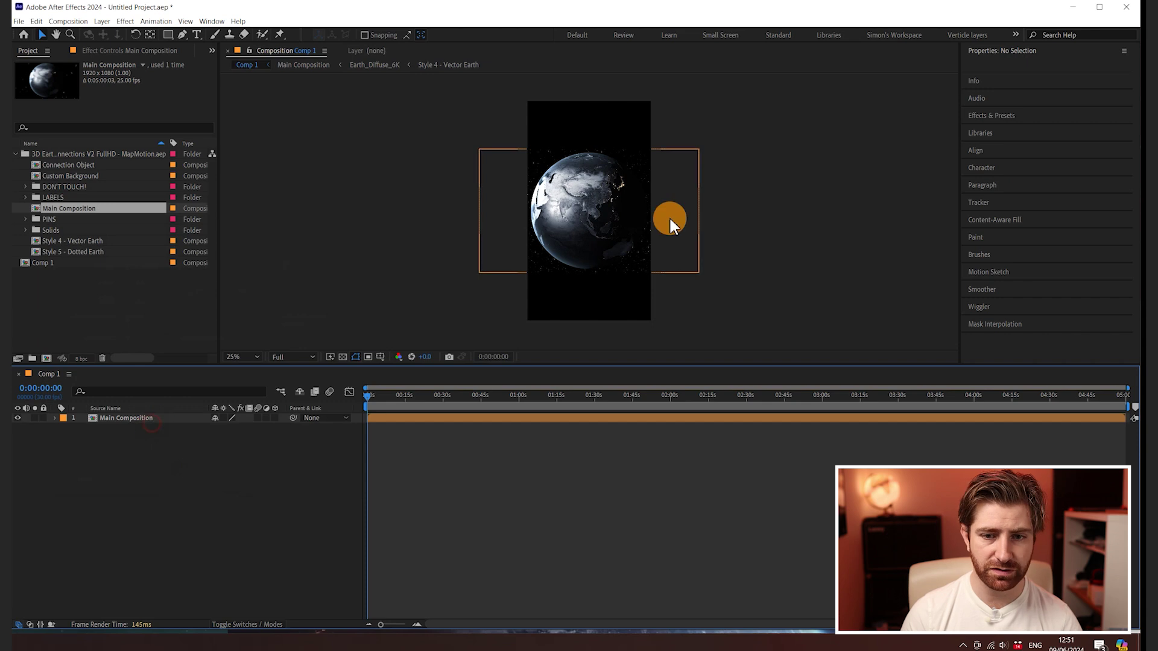
- Fit the Main Composition layer to the height of Comp 1
{"action": "right_click", "coordinate": [498, 202]}
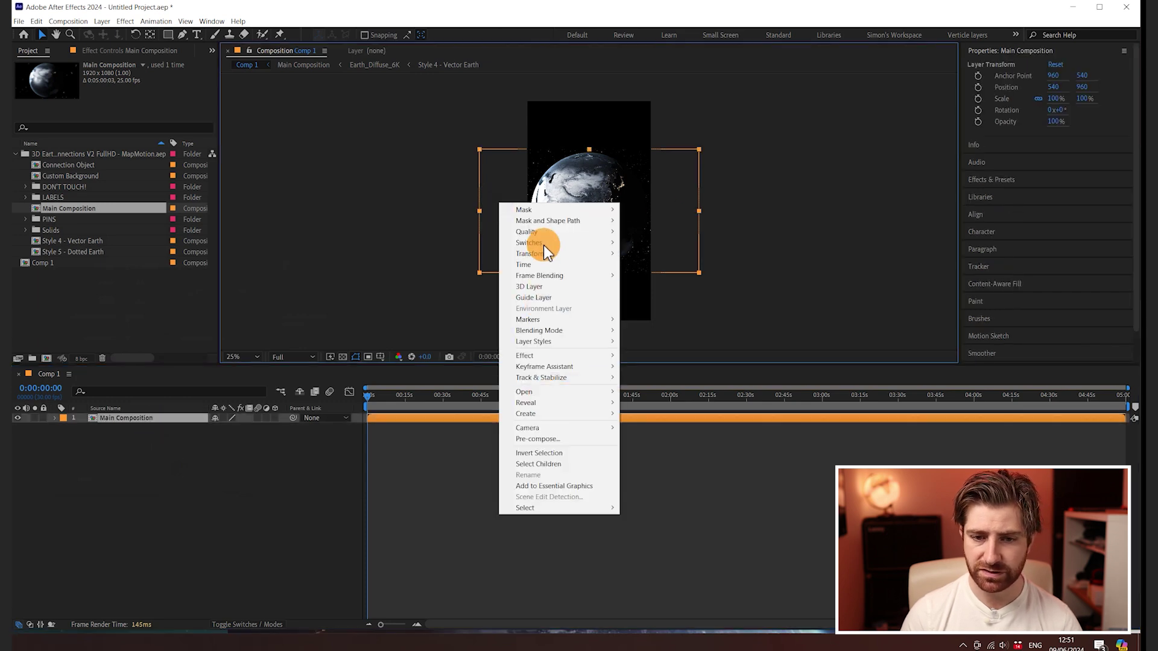
{"action": "mouse_move", "coordinate": [547, 253]}
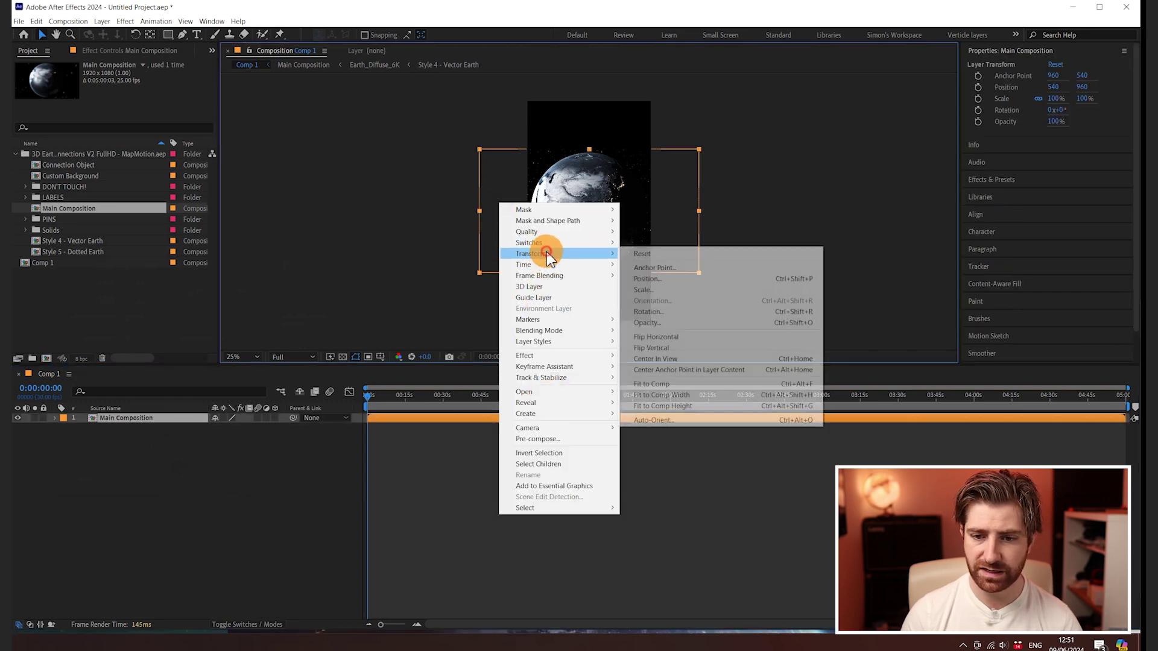
{"action": "left_click", "coordinate": [681, 406]}
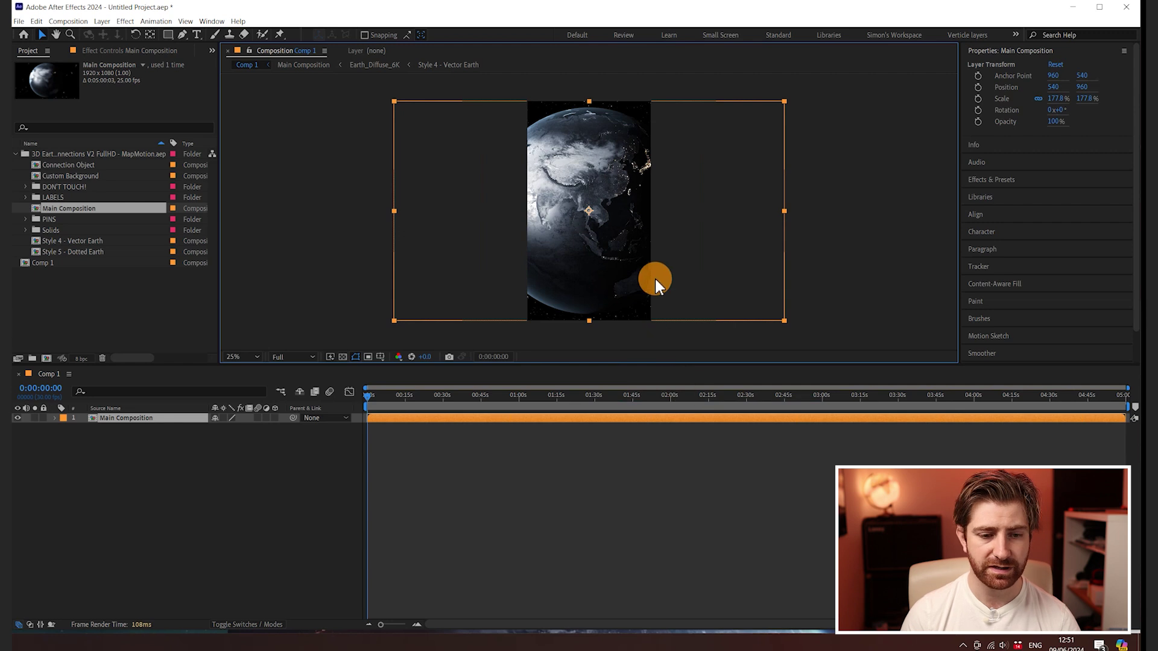
- Import the YouTube Shorts vertical 9-16 (1080x1920) BMP from the Shorts Safe Zones folder and place it above Main Composition's layers
{"action": "double_click", "coordinate": [153, 419]}
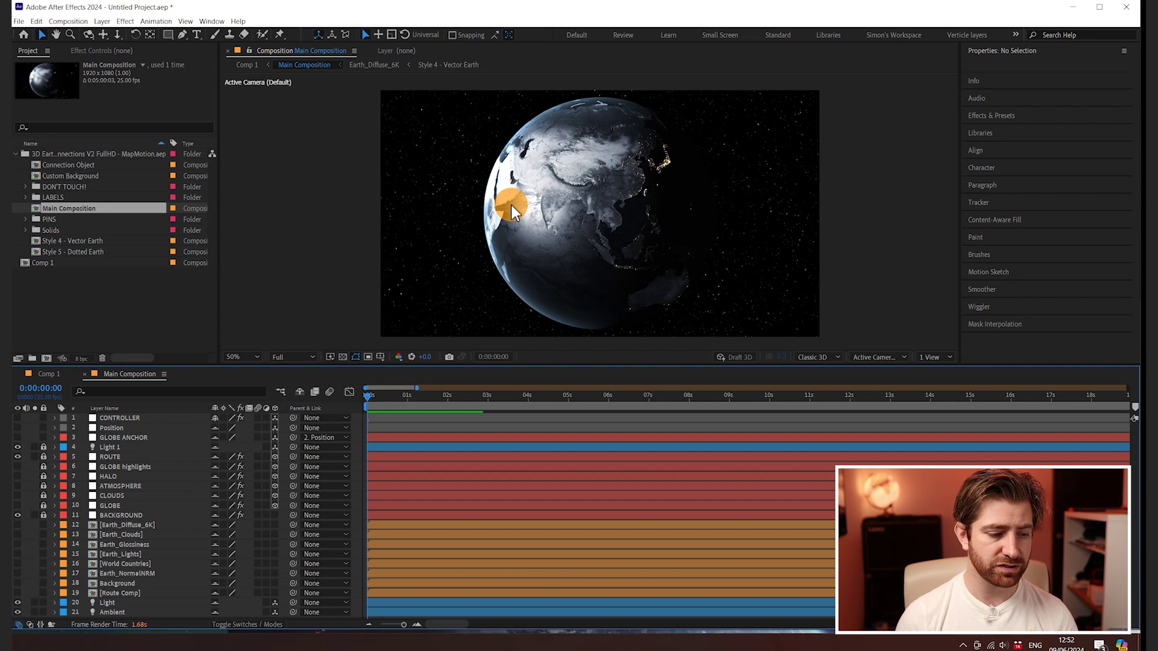
{"action": "key", "text": "alt+Tab"}
{"action": "left_click_drag", "start_coordinate": [349, 162], "coordinate": [271, 175]}
{"action": "left_click", "coordinate": [250, 163]}
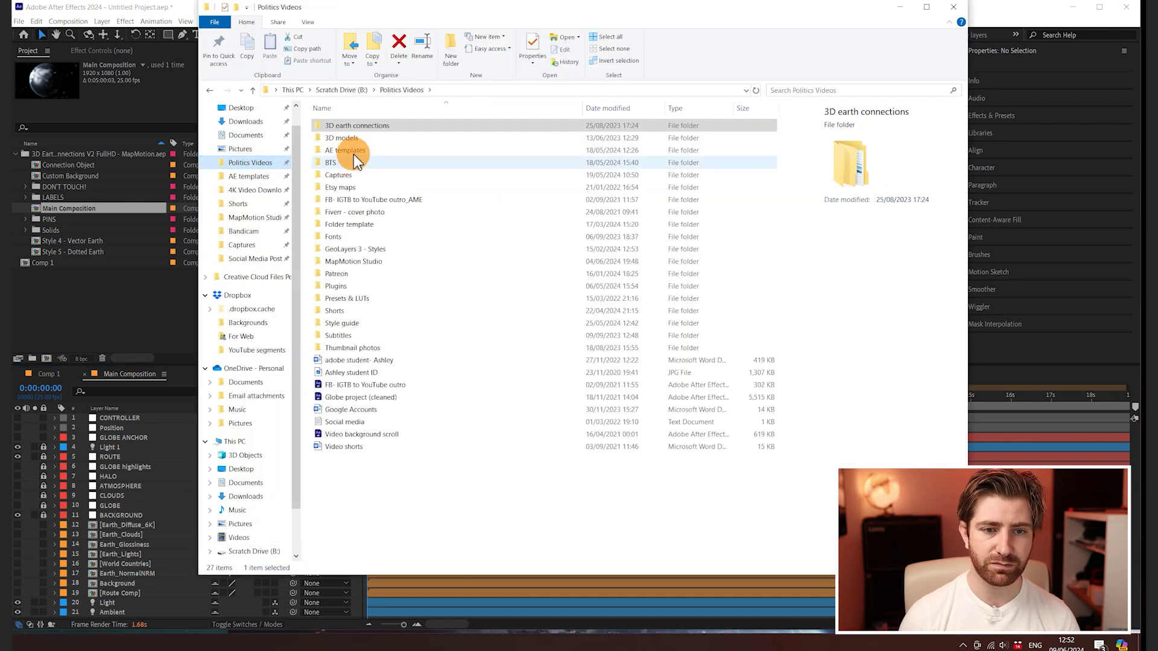
{"action": "double_click", "coordinate": [336, 311]}
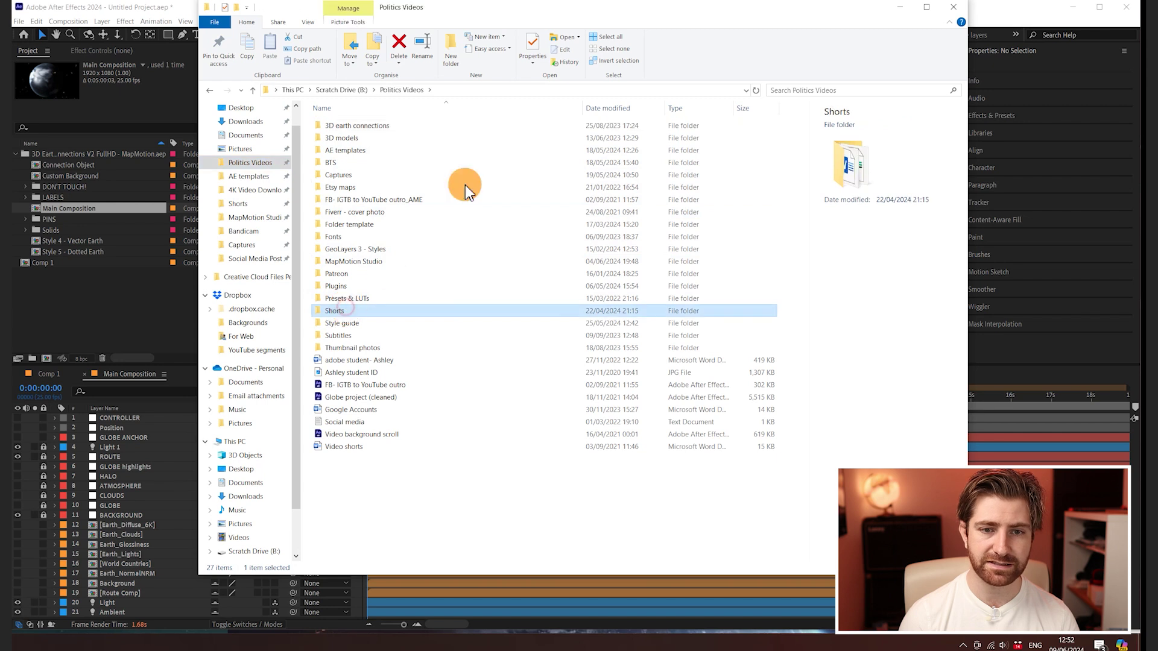
{"action": "double_click", "coordinate": [590, 138]}
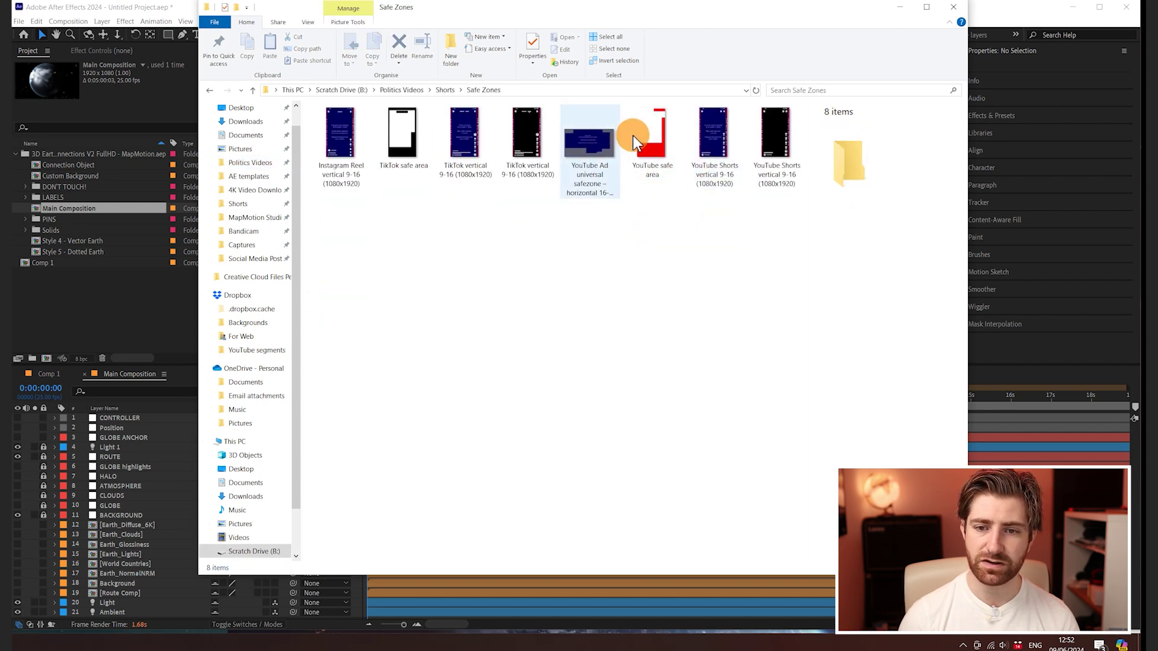
{"action": "left_click_drag", "start_coordinate": [720, 148], "coordinate": [140, 323]}
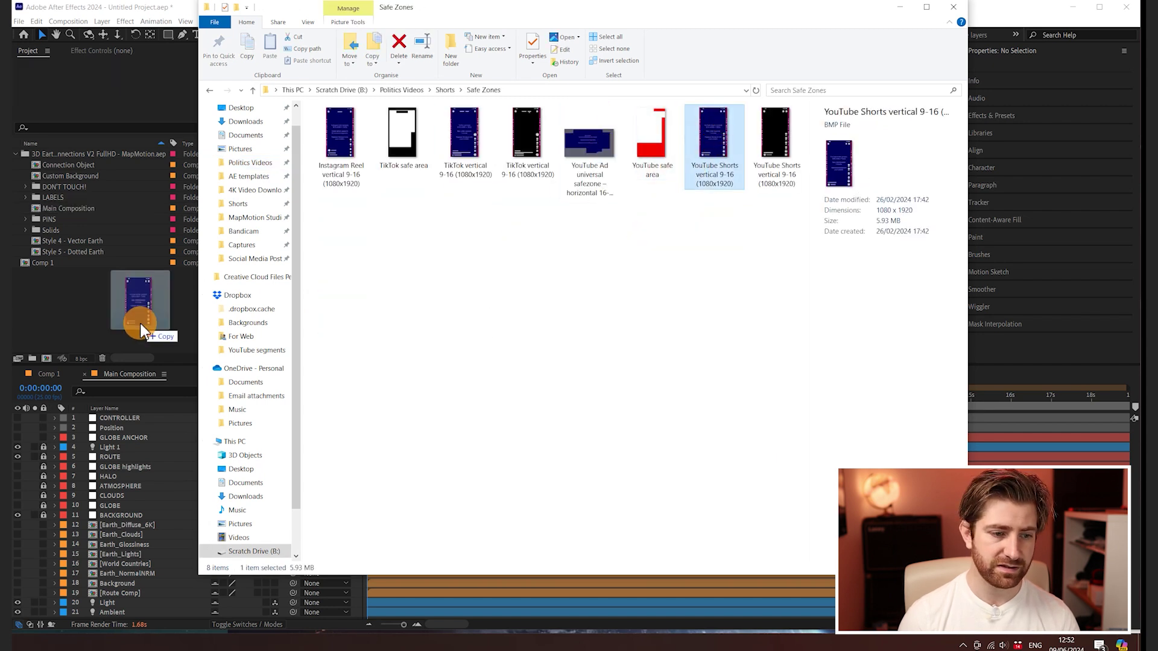
{"action": "left_click_drag", "start_coordinate": [139, 437], "coordinate": [139, 440]}
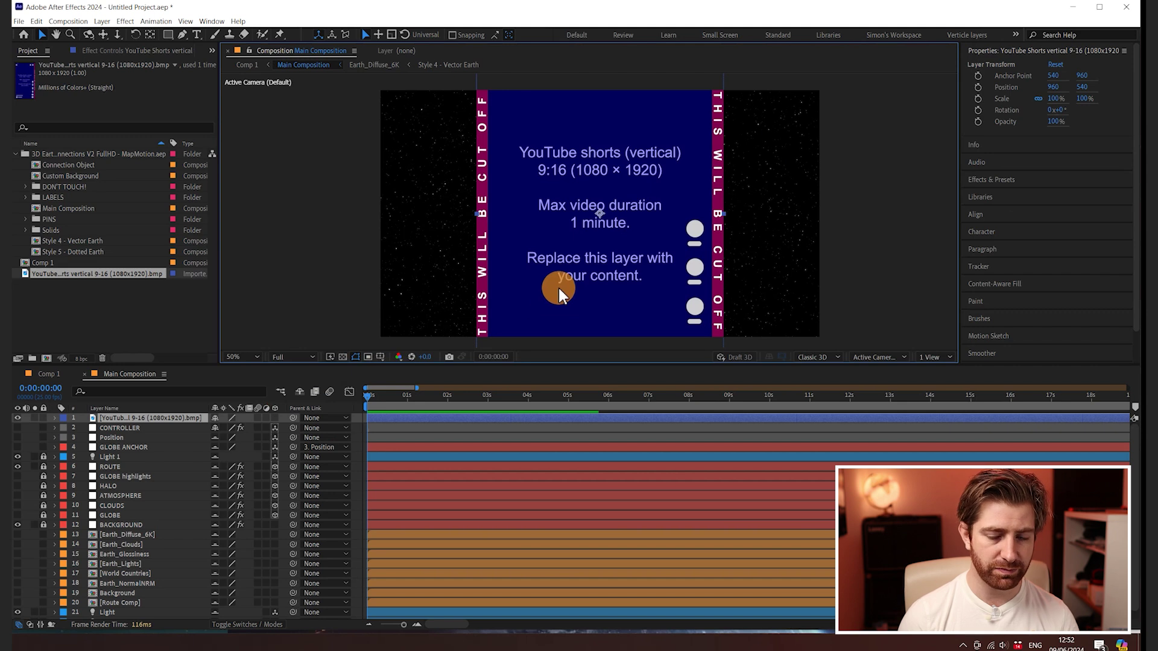
- Fit the YouTube Shorts guide layer to the height of the Main Composition
{"action": "right_click", "coordinate": [556, 242]}
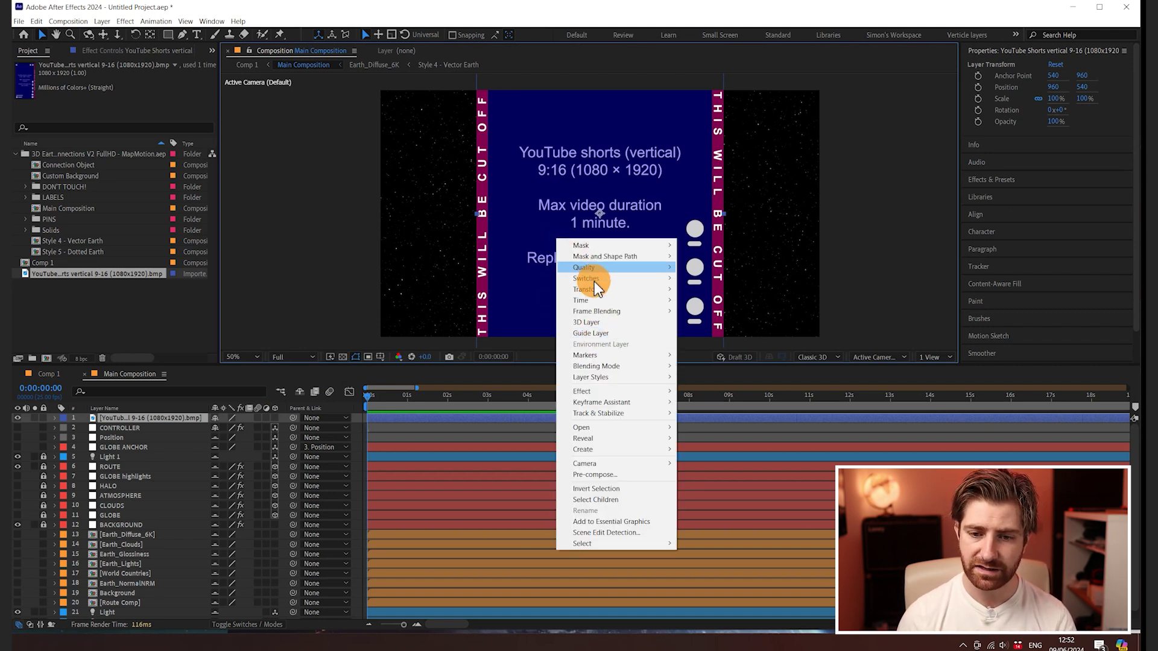
{"action": "mouse_move", "coordinate": [597, 289]}
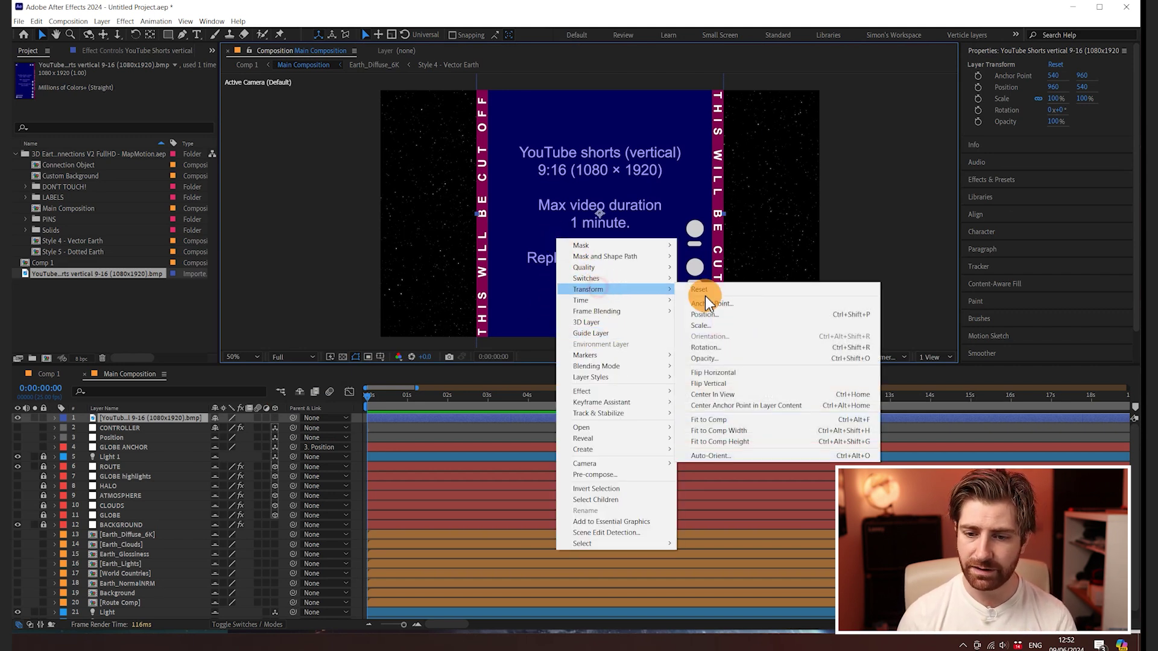
{"action": "left_click", "coordinate": [737, 444]}
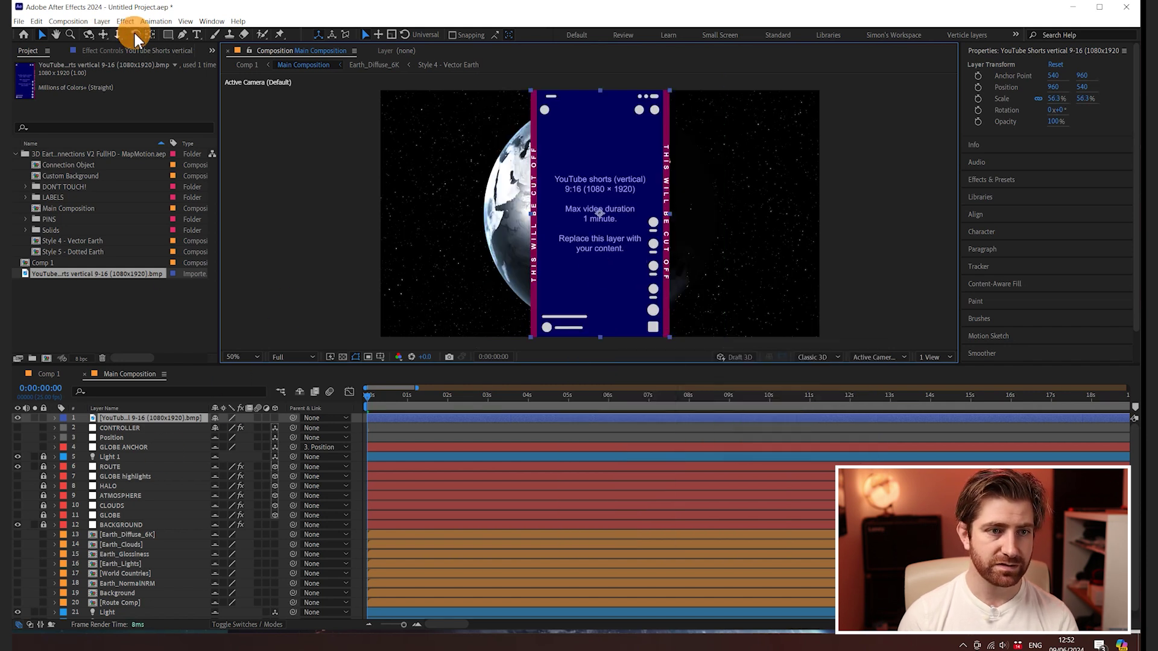
- Draw a rectangle about 550 px wide and 1312 px tall over the guide's area between the cut-off strips, with no fill
{"action": "left_click", "coordinate": [169, 36]}
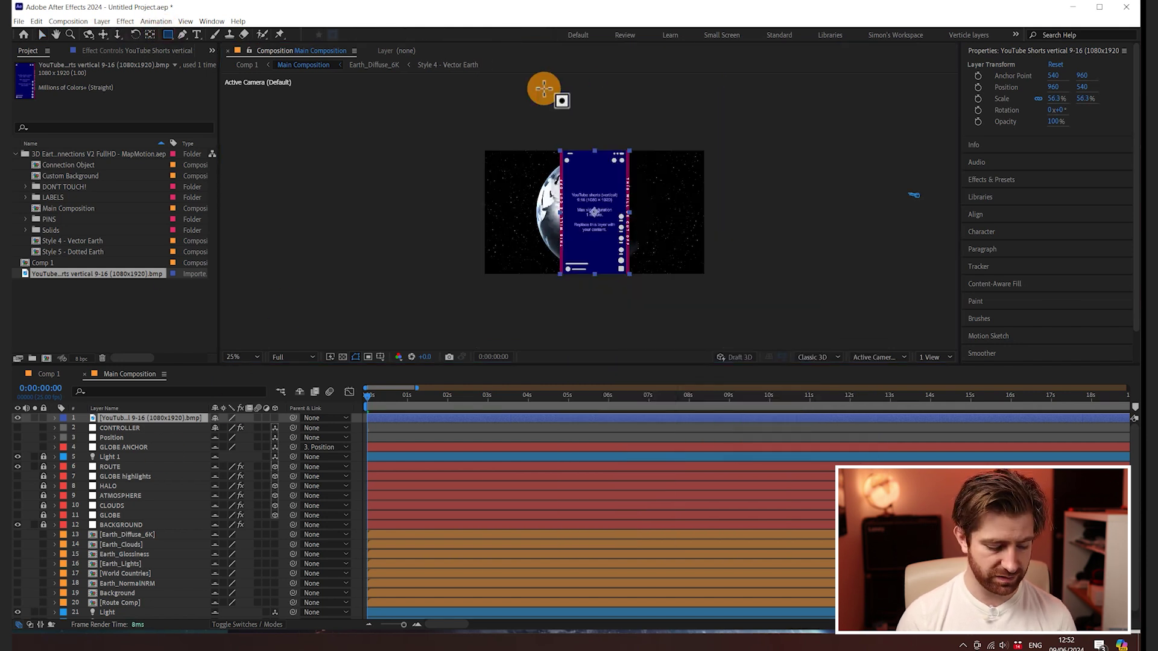
{"action": "left_click_drag", "start_coordinate": [563, 133], "coordinate": [627, 294]}
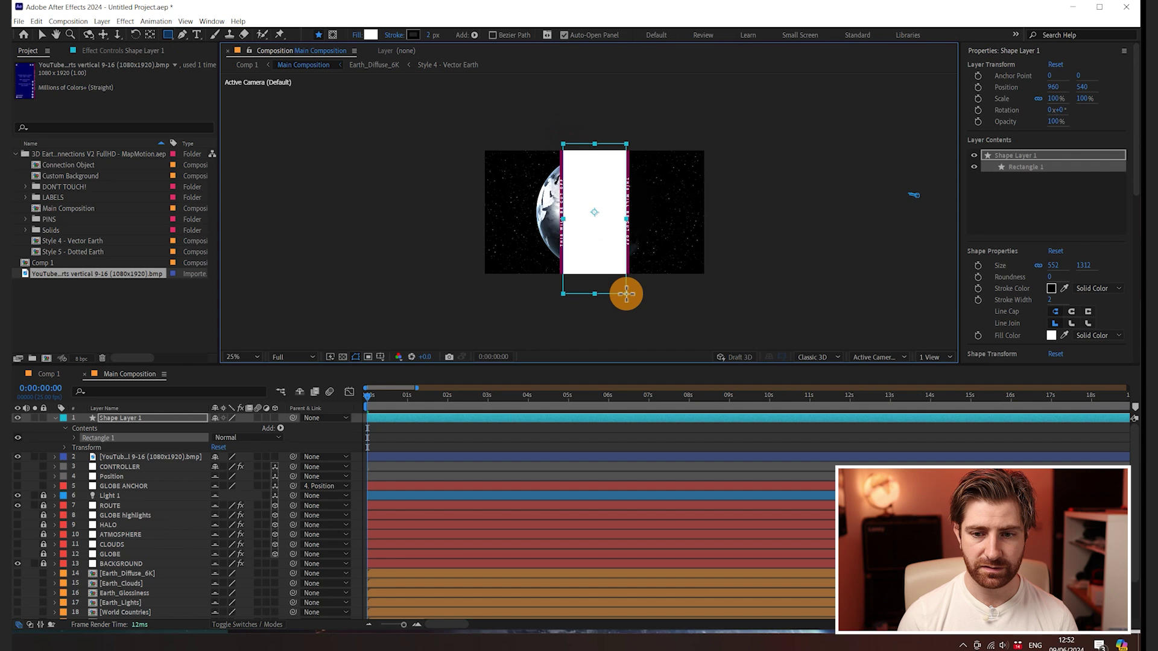
{"action": "left_click", "coordinate": [386, 36]}
{"action": "left_click", "coordinate": [21, 198]}
{"action": "left_click", "coordinate": [20, 286]}
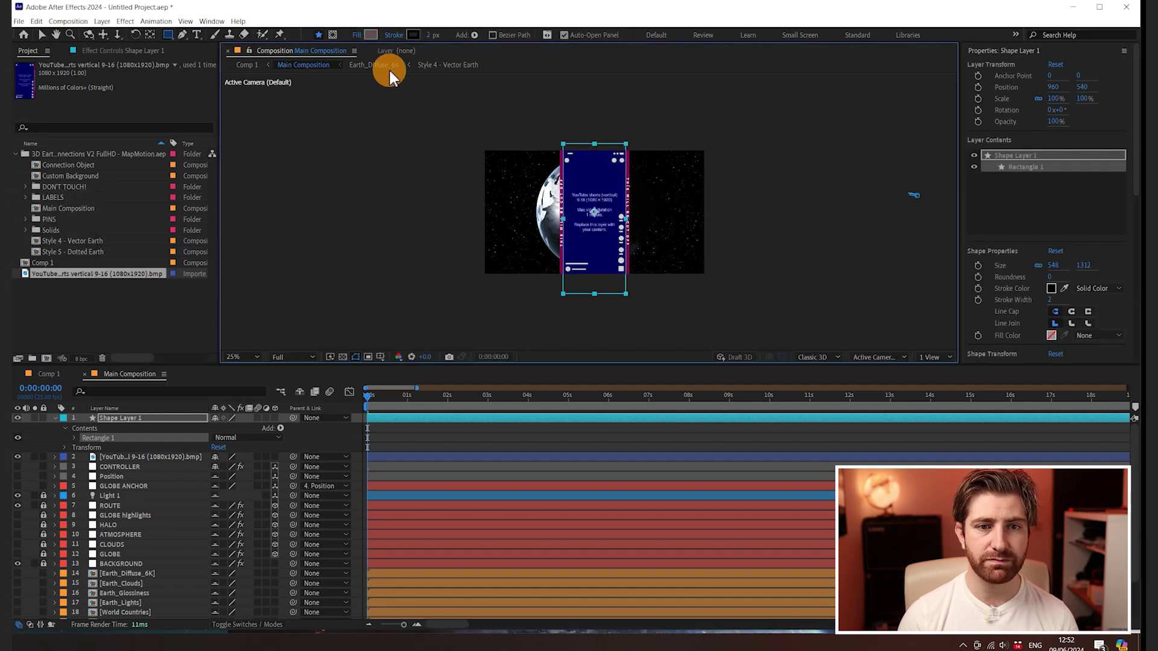
- Give the rectangle a white stroke, hide the YouTube Shorts guide layer and lock the shape layer
{"action": "left_click", "coordinate": [413, 37]}
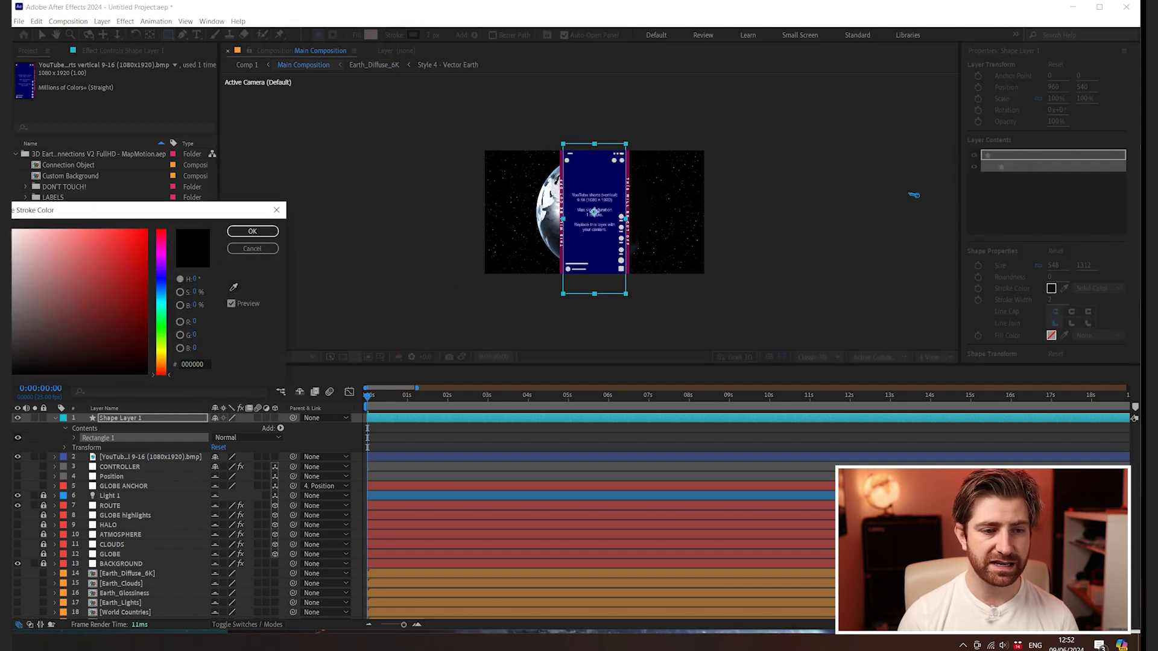
{"action": "left_click", "coordinate": [274, 228]}
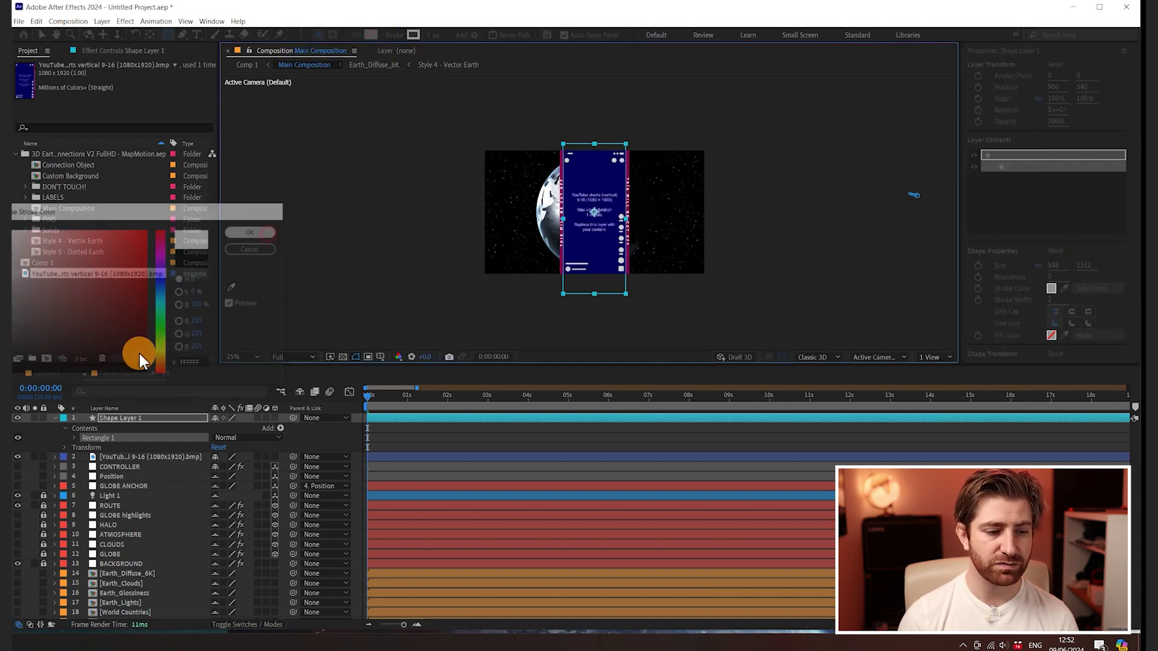
{"action": "left_click", "coordinate": [18, 458]}
{"action": "left_click", "coordinate": [42, 416]}
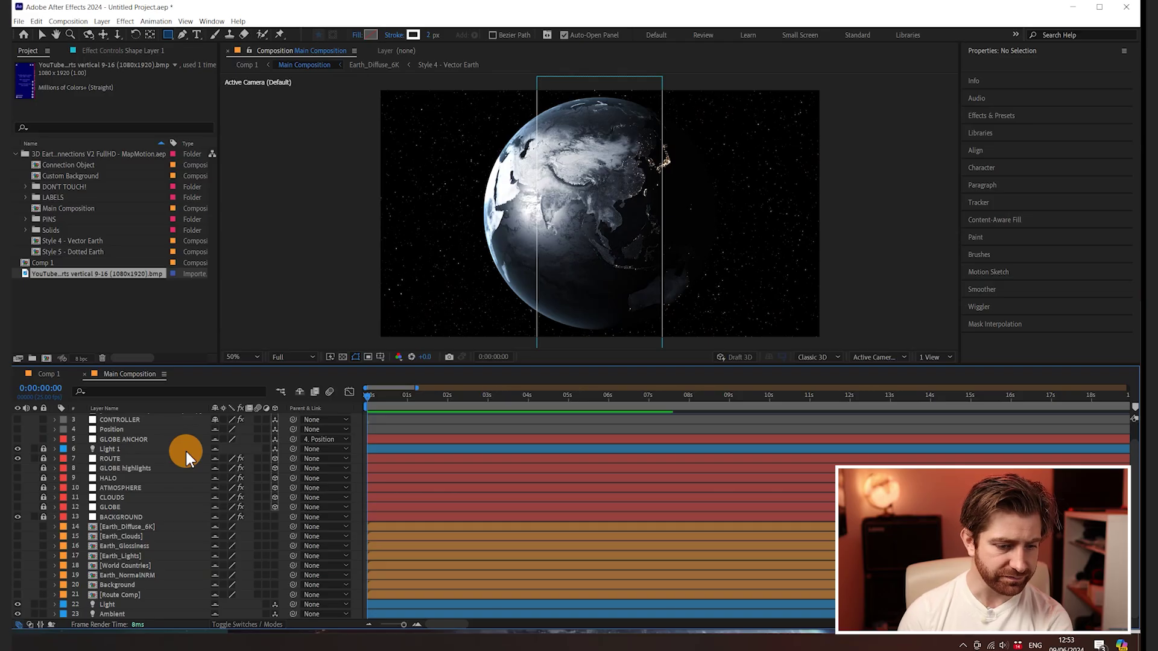
- Copy the Earth_Diffuse_6K.jpg layer from the Earth_Diffuse_6K composition and return to the Main Composition
{"action": "double_click", "coordinate": [150, 528]}
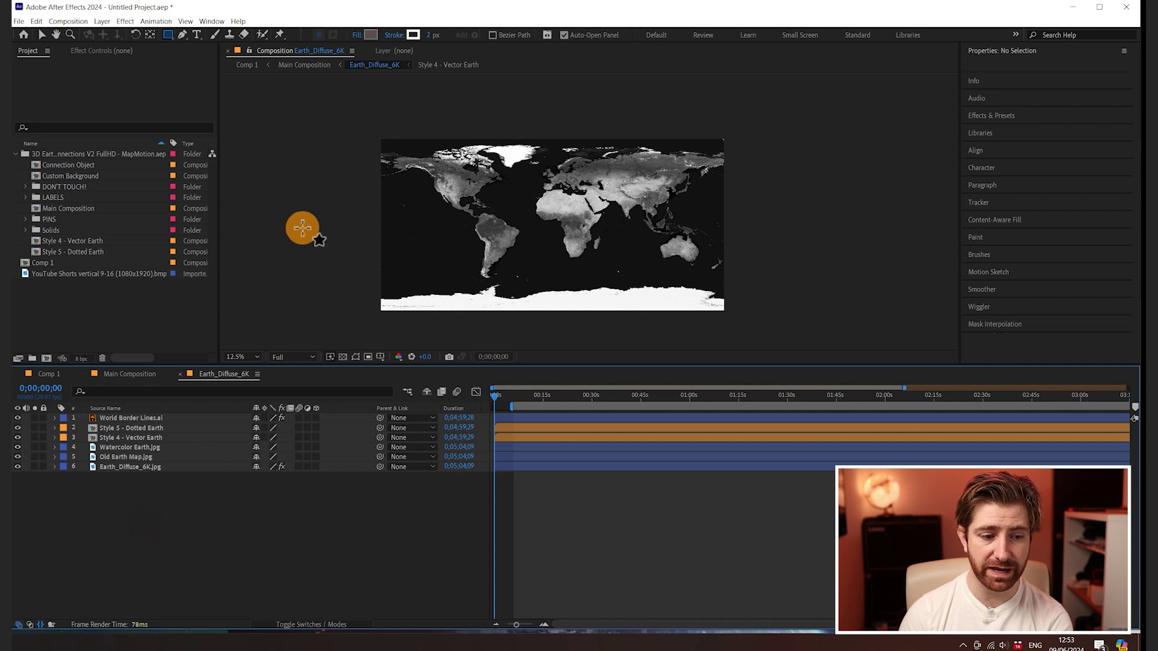
{"action": "left_click", "coordinate": [130, 468]}
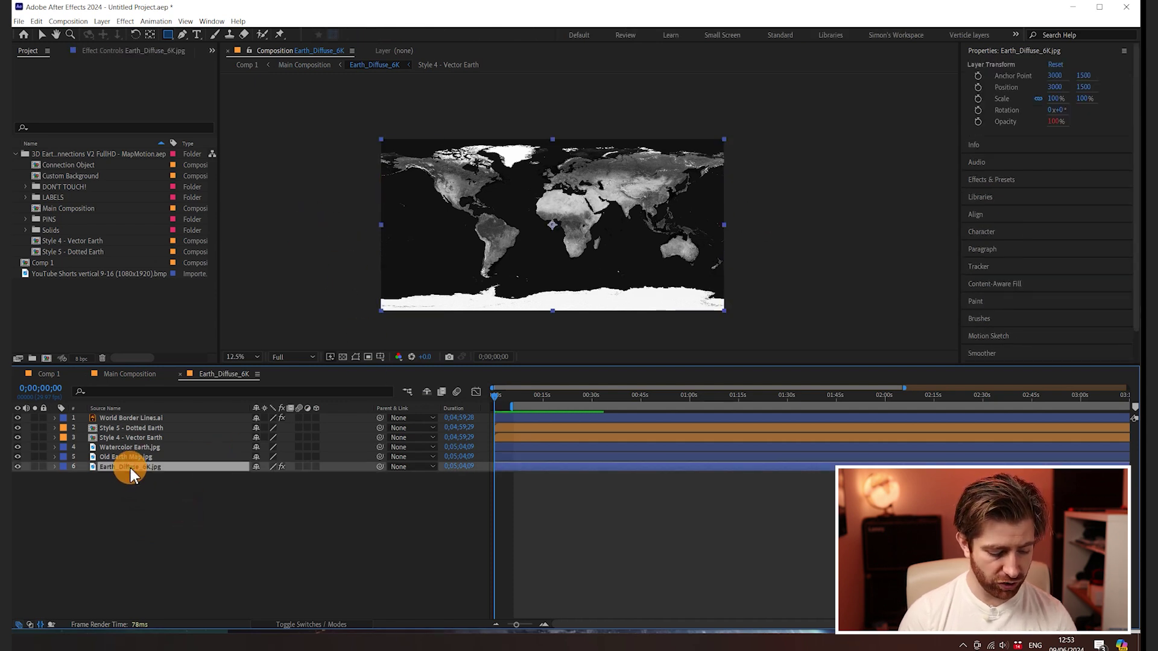
{"action": "key", "text": "ctrl+c"}
{"action": "left_click", "coordinate": [147, 375]}
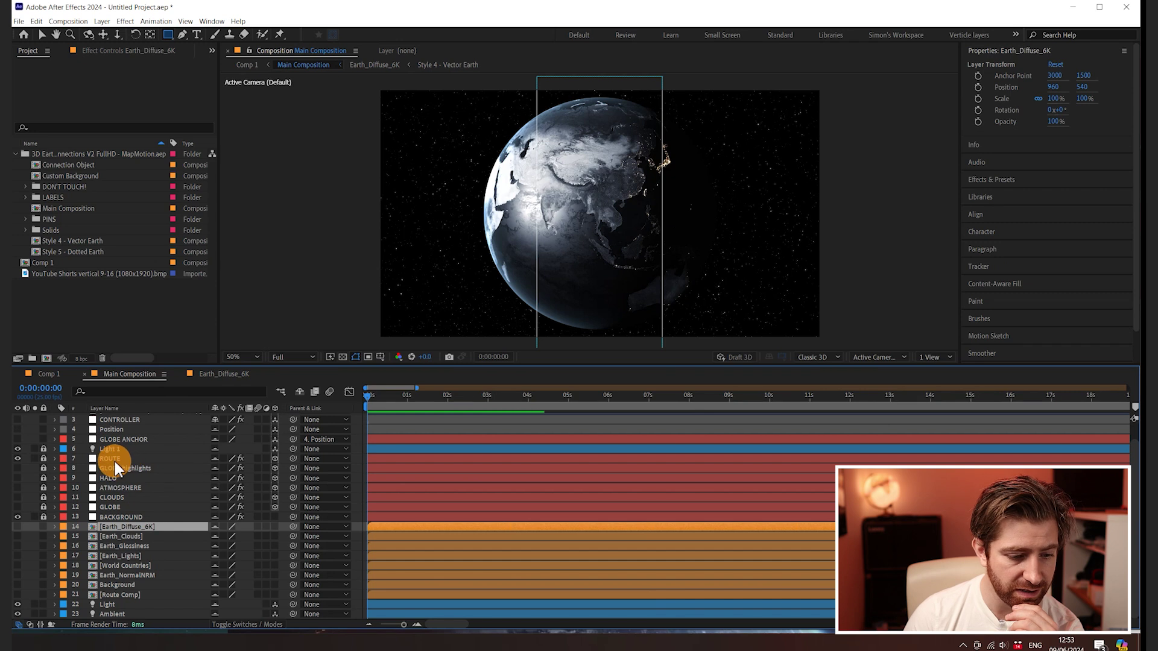
- Open the Route Comp and draw a white test rectangle about 2888 by 1264 px in it
{"action": "left_click", "coordinate": [124, 605]}
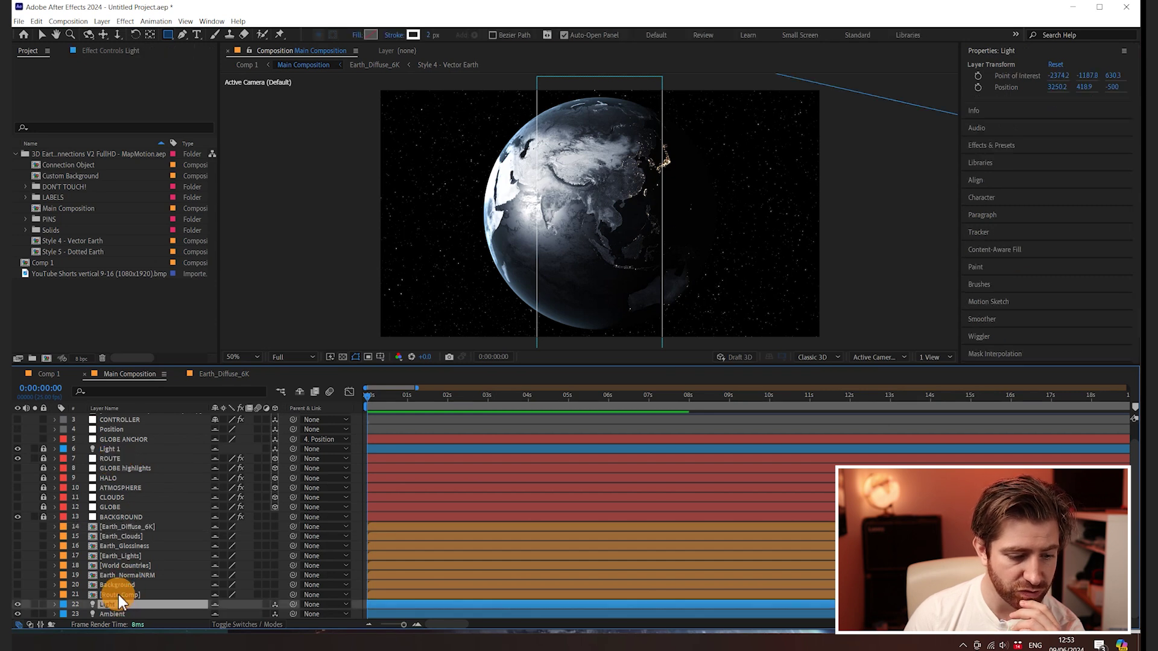
{"action": "left_click", "coordinate": [120, 596]}
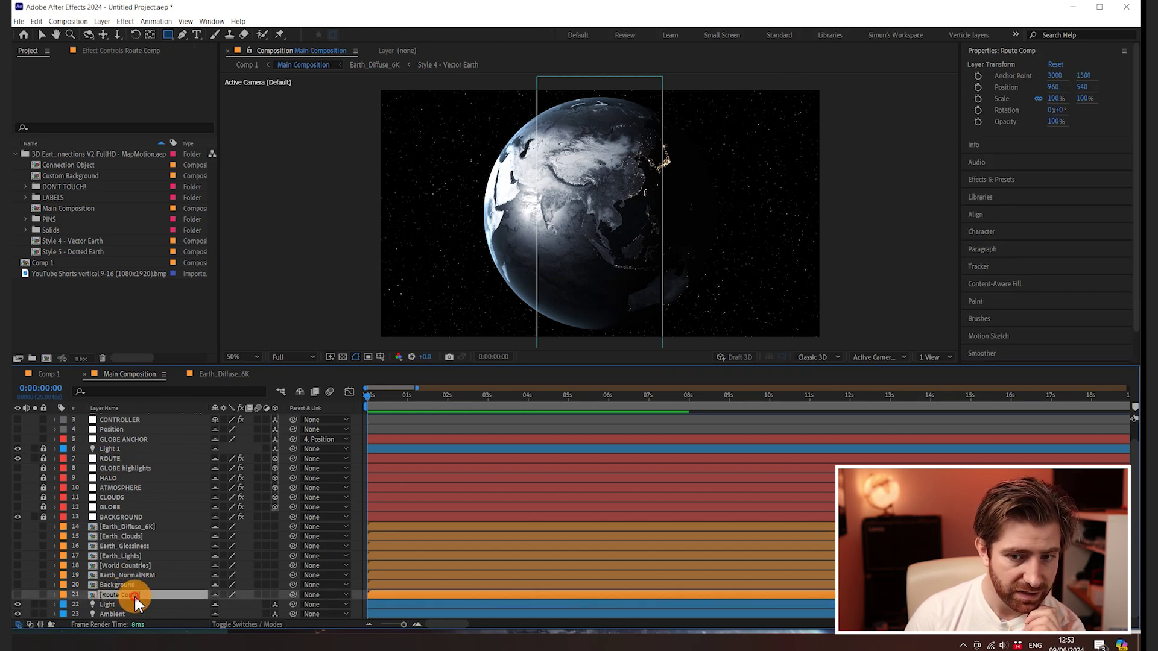
{"action": "double_click", "coordinate": [134, 597]}
{"action": "scroll", "coordinate": [496, 238], "scroll_direction": "down", "scroll_amount": 3}
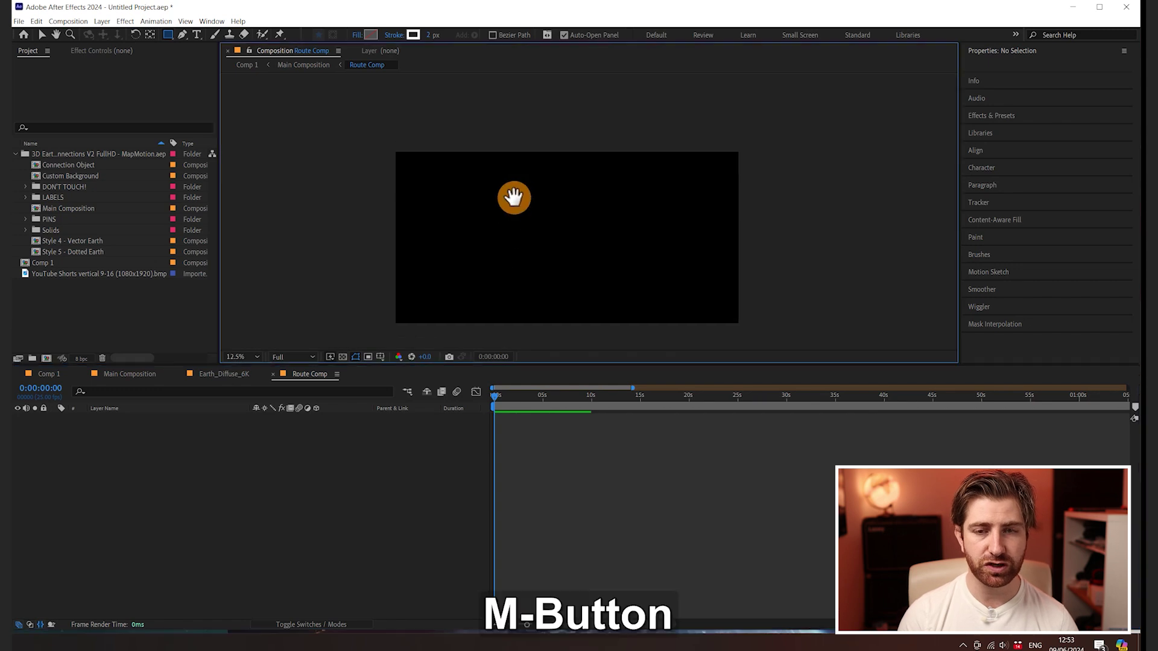
{"action": "left_click_drag", "start_coordinate": [514, 197], "coordinate": [517, 171]}
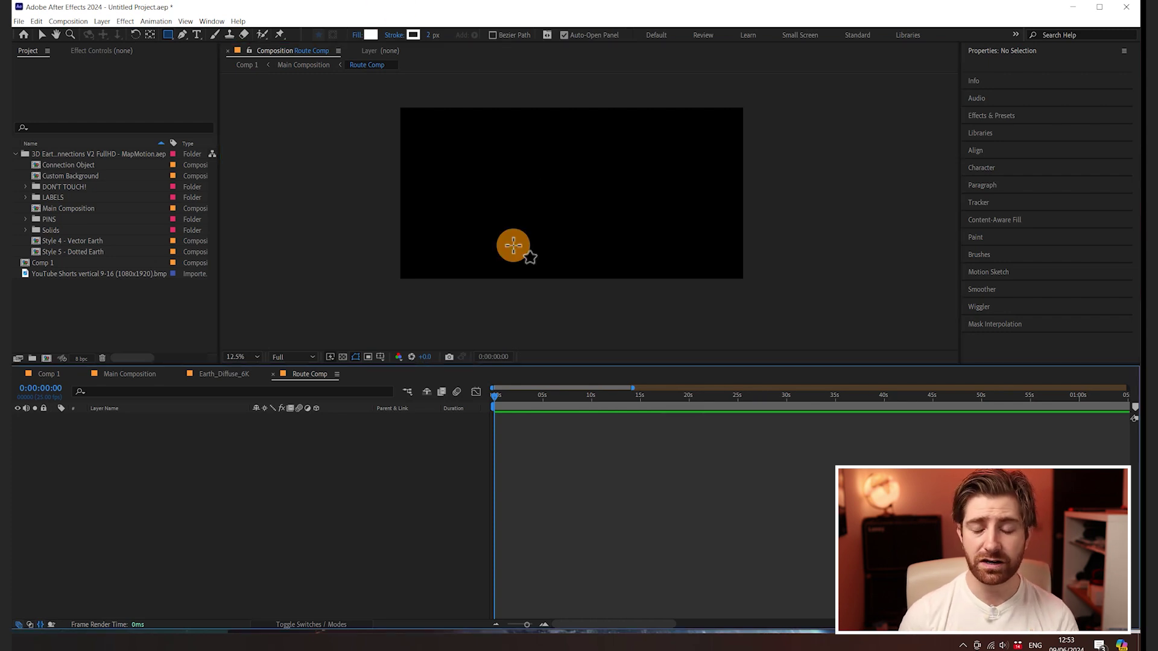
{"action": "left_click_drag", "start_coordinate": [458, 154], "coordinate": [624, 227]}
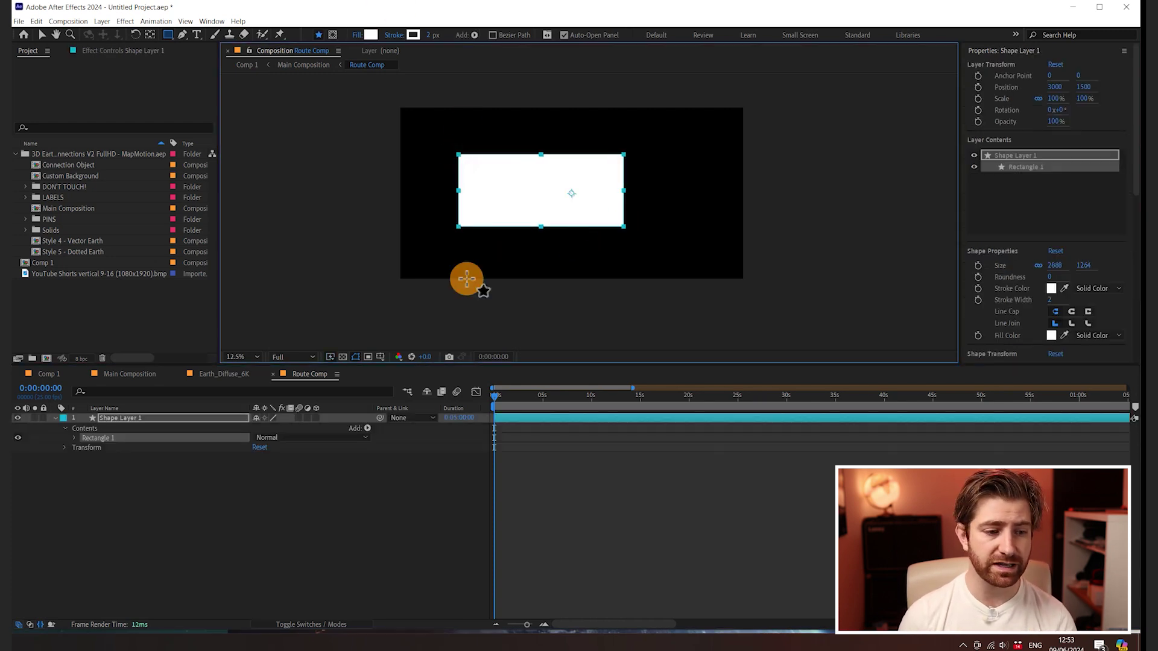
- Set the CONTROLLER layer's Earth Rotation to 21.0, 261.0 in the Main Composition to show the rectangle on the globe
{"action": "left_click", "coordinate": [165, 374]}
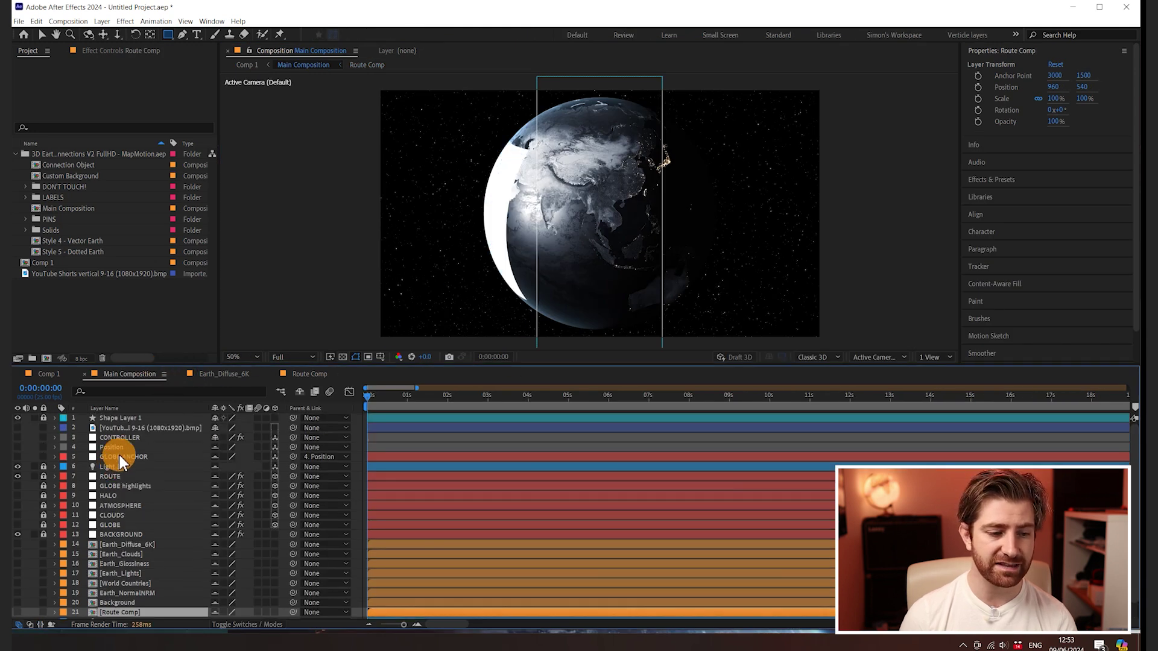
{"action": "left_click", "coordinate": [120, 458]}
{"action": "left_click", "coordinate": [137, 438]}
{"action": "left_click", "coordinate": [188, 123]}
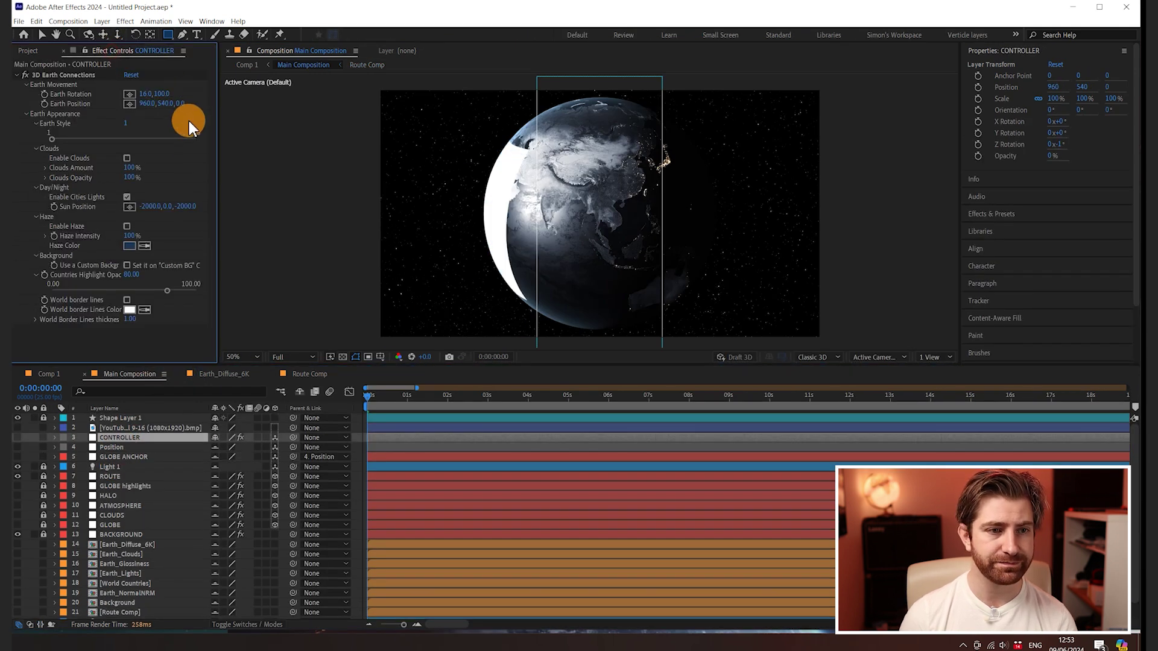
{"action": "mouse_move", "coordinate": [147, 104]}
{"action": "left_mouse_down"}
{"action": "mouse_move", "coordinate": [121, 90]}
{"action": "mouse_move", "coordinate": [177, 92]}
{"action": "mouse_move", "coordinate": [136, 94]}
{"action": "left_mouse_up"}
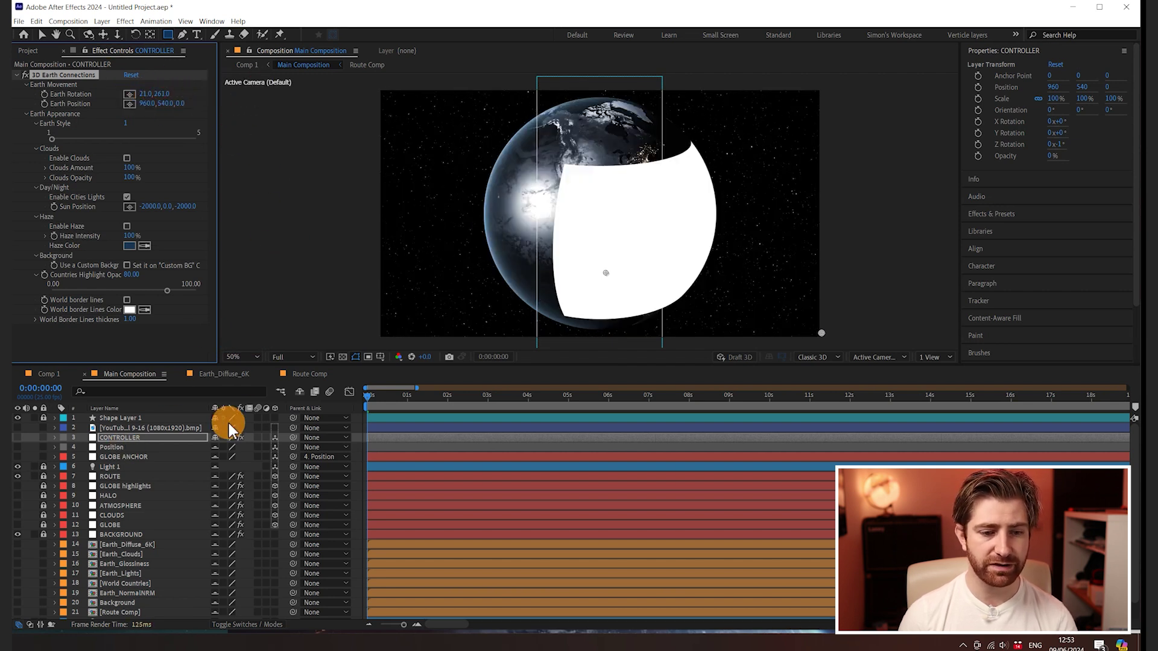
- Replace the white rectangle in the Route Comp with the copied Earth_Diffuse_6K.jpg map and toggle the map's visibility
{"action": "left_click", "coordinate": [302, 374]}
{"action": "left_click", "coordinate": [205, 478]}
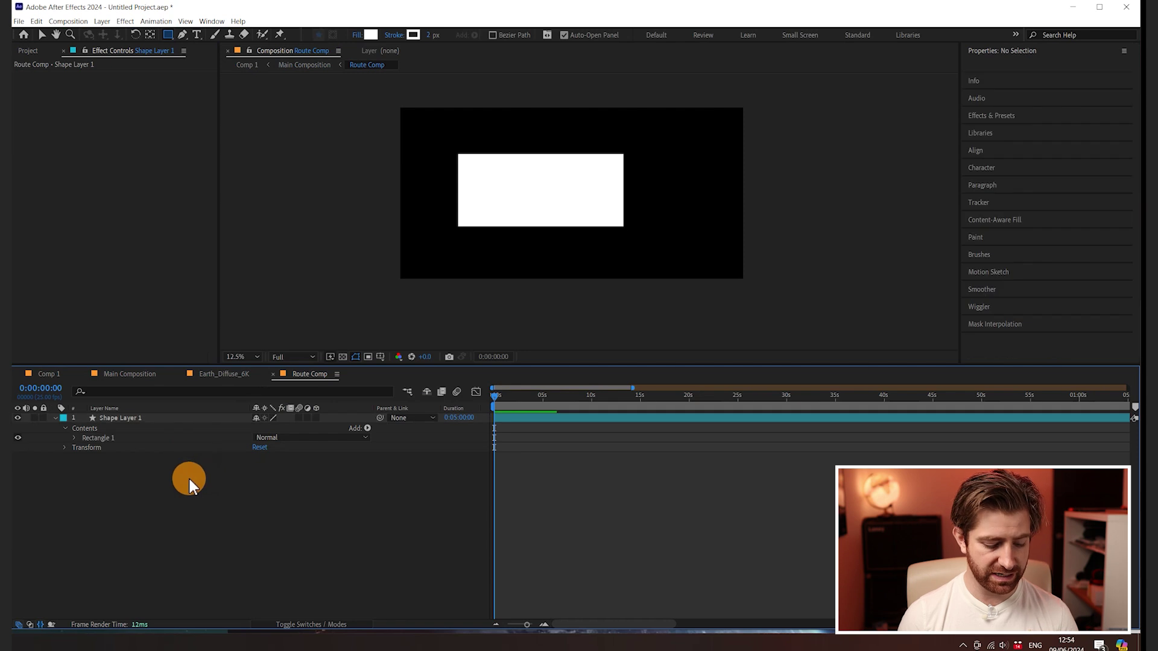
{"action": "key", "text": "ctrl+v"}
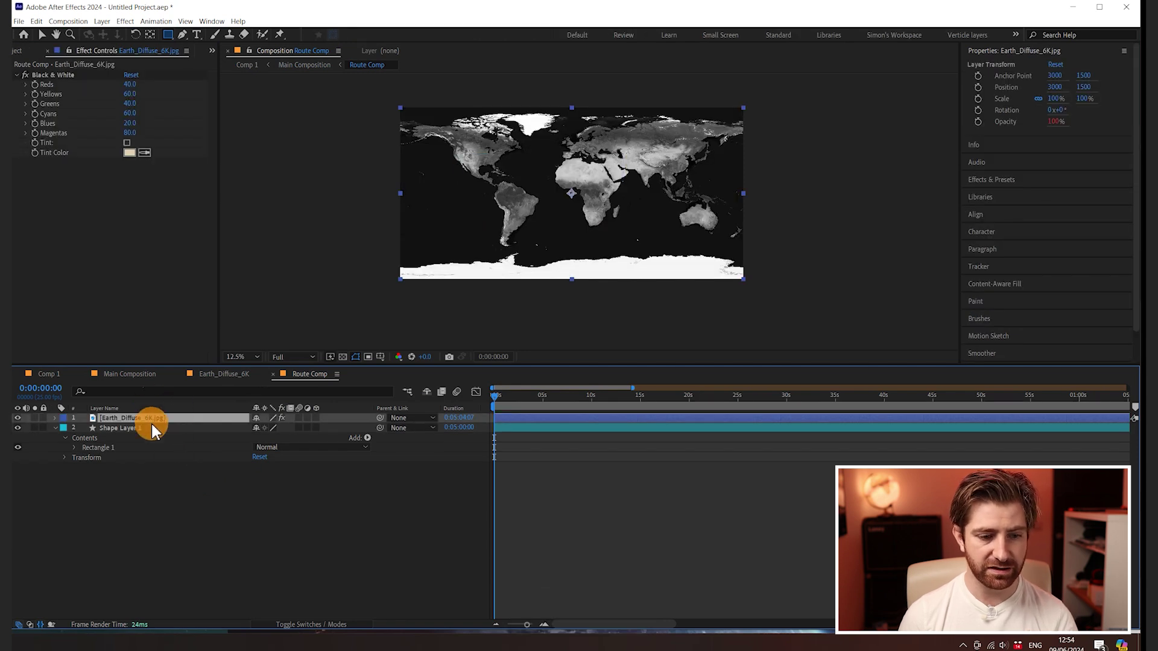
{"action": "left_click", "coordinate": [155, 428]}
{"action": "key", "text": "Delete"}
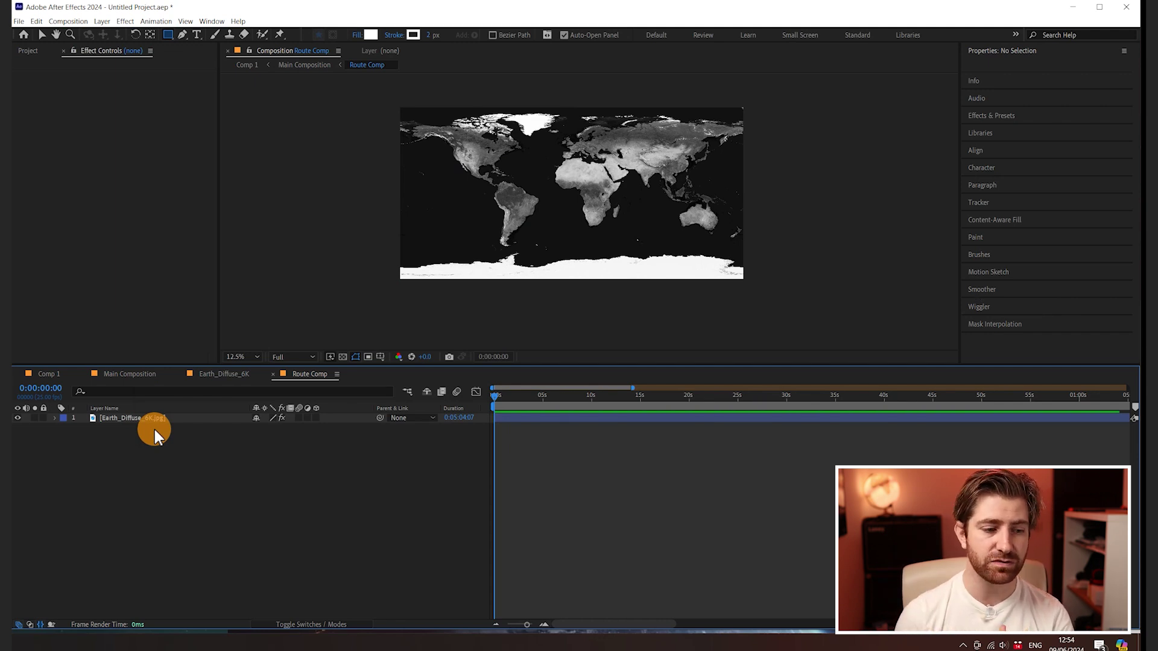
{"action": "left_click", "coordinate": [22, 420]}
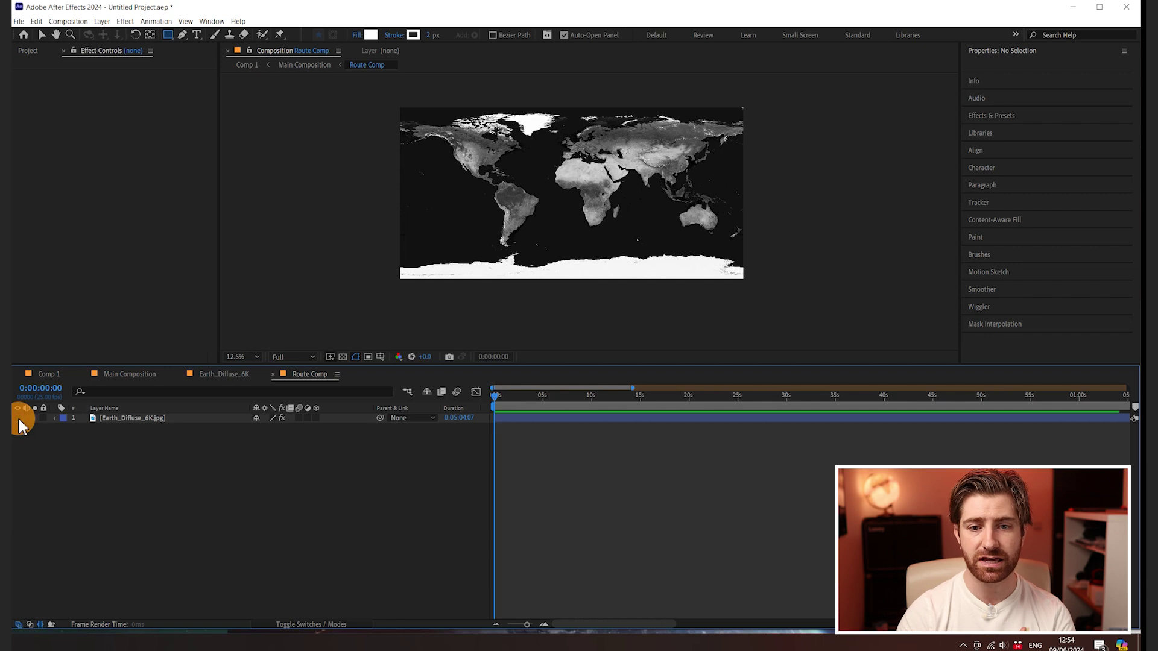
{"action": "left_click", "coordinate": [19, 419]}
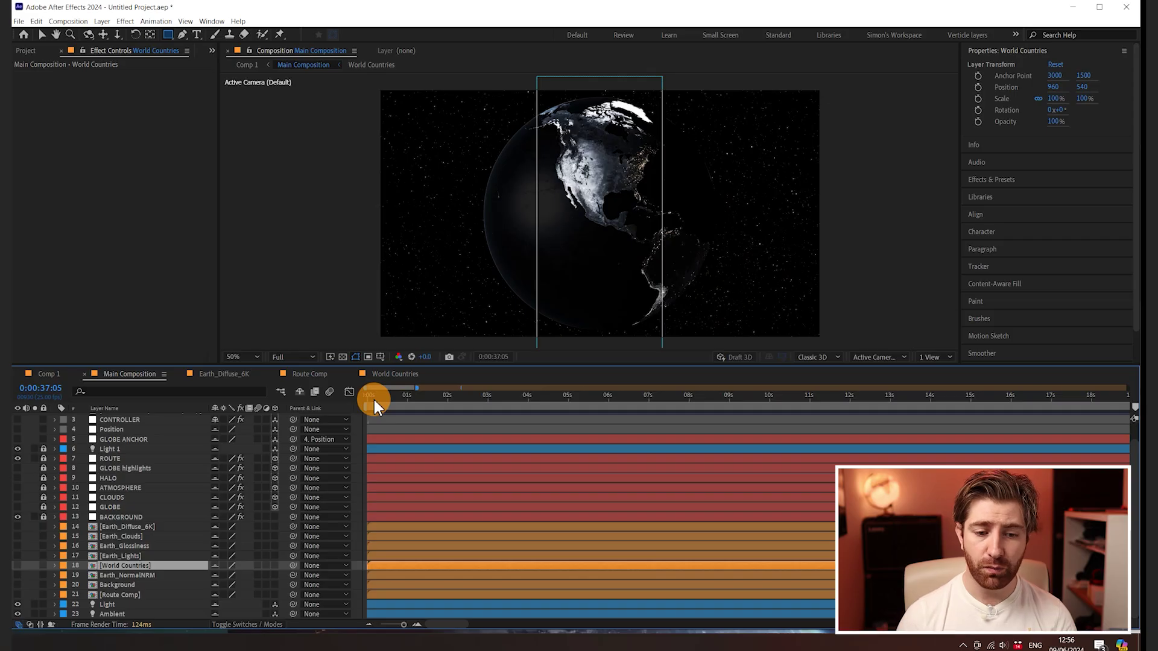
- In the World Countries composition, set the Ukraine layer's opacity to 100%
{"action": "left_click", "coordinate": [397, 374]}
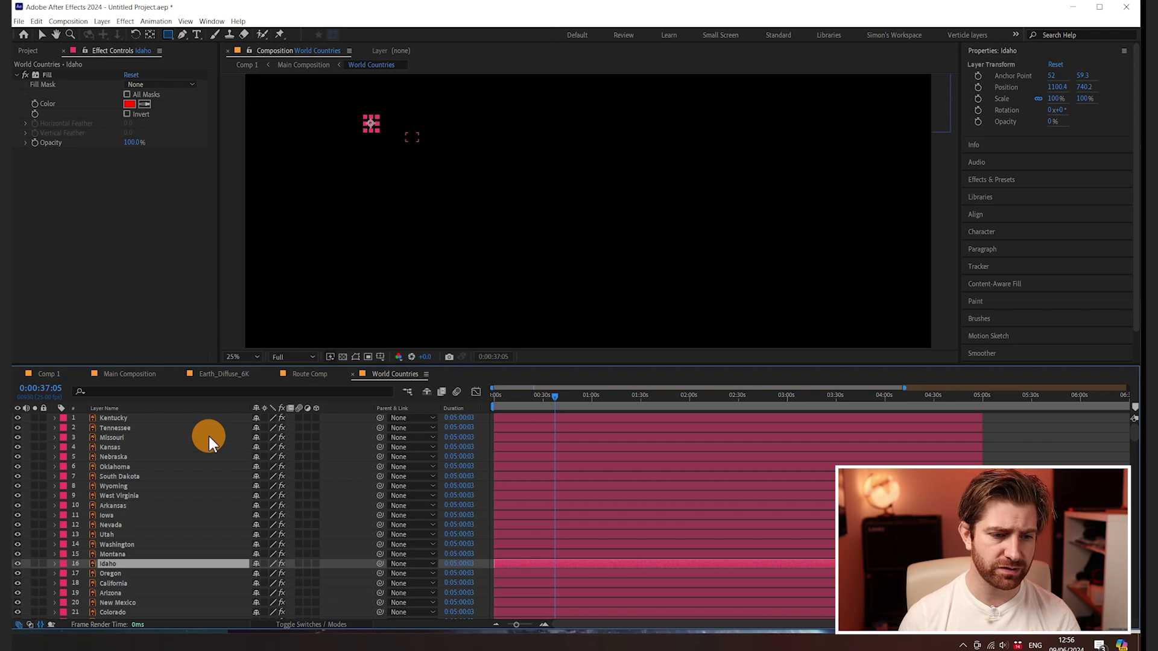
{"action": "scroll", "coordinate": [200, 490], "scroll_direction": "down", "scroll_amount": 8}
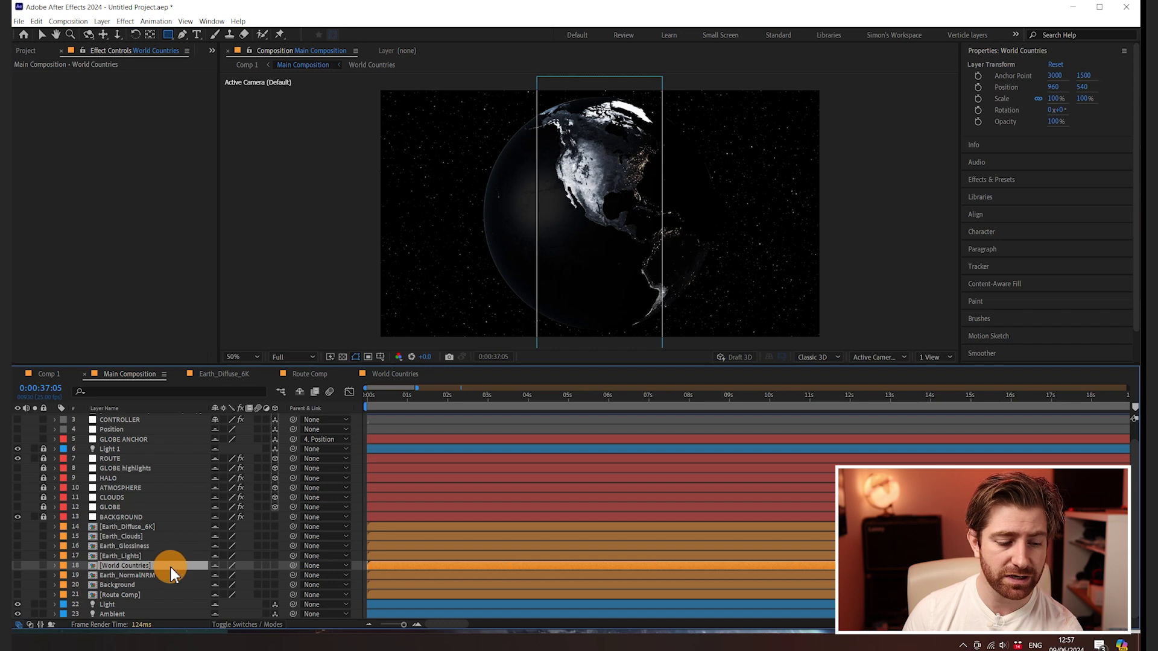
{"action": "double_click", "coordinate": [135, 566]}
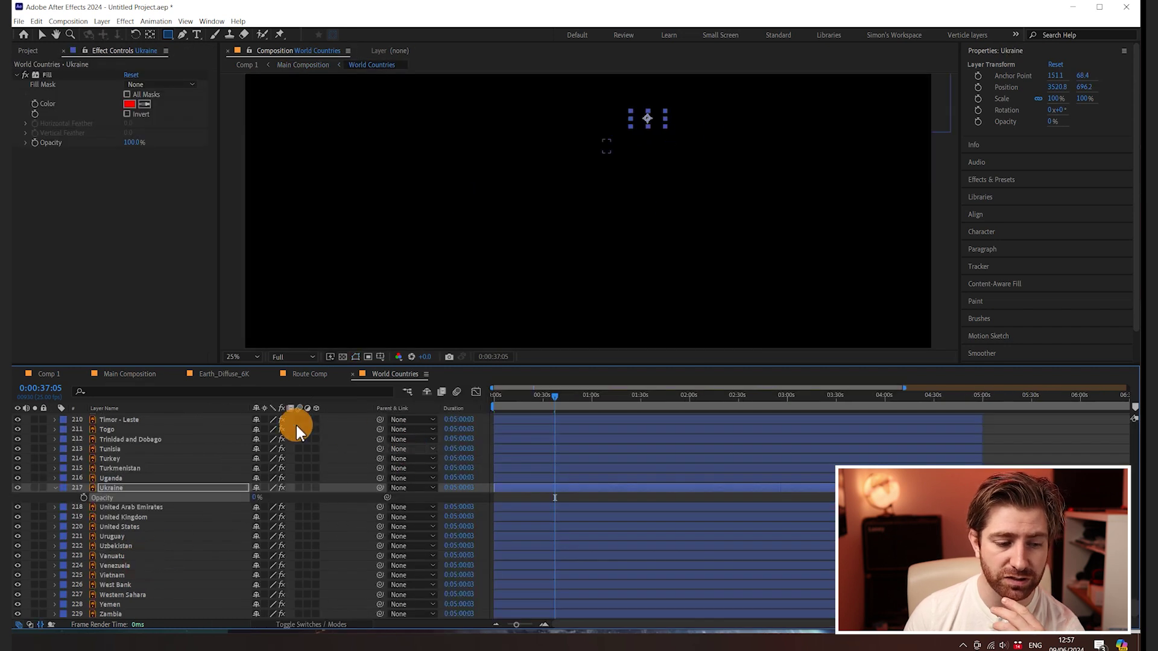
{"action": "left_click", "coordinate": [159, 477]}
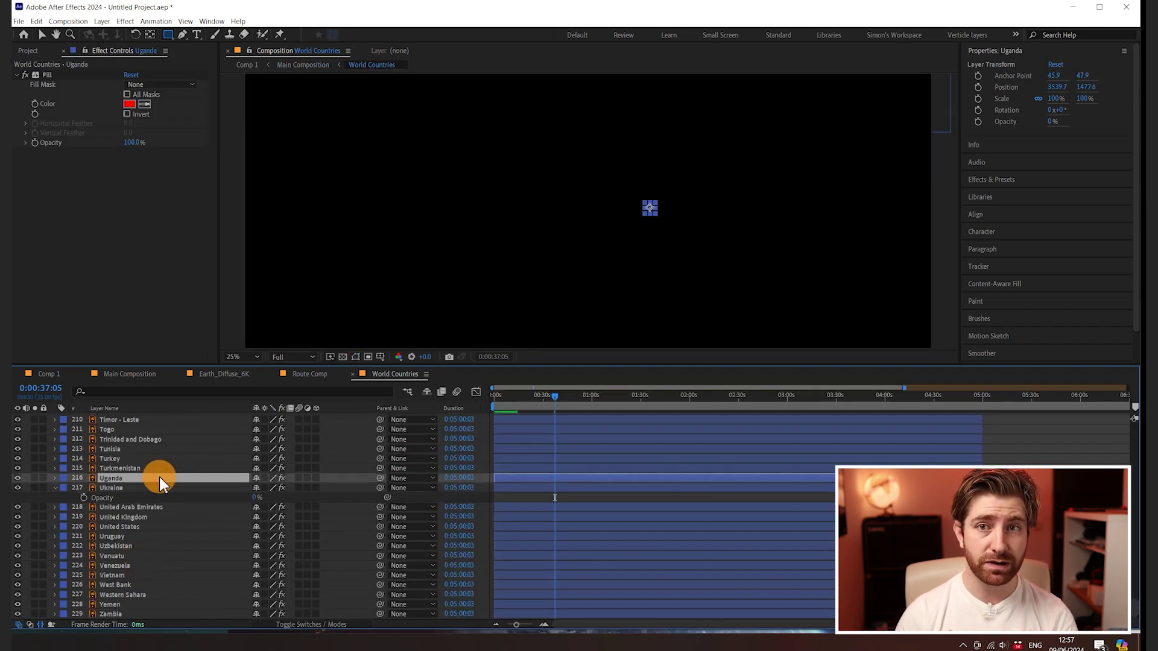
{"action": "left_click", "coordinate": [134, 488]}
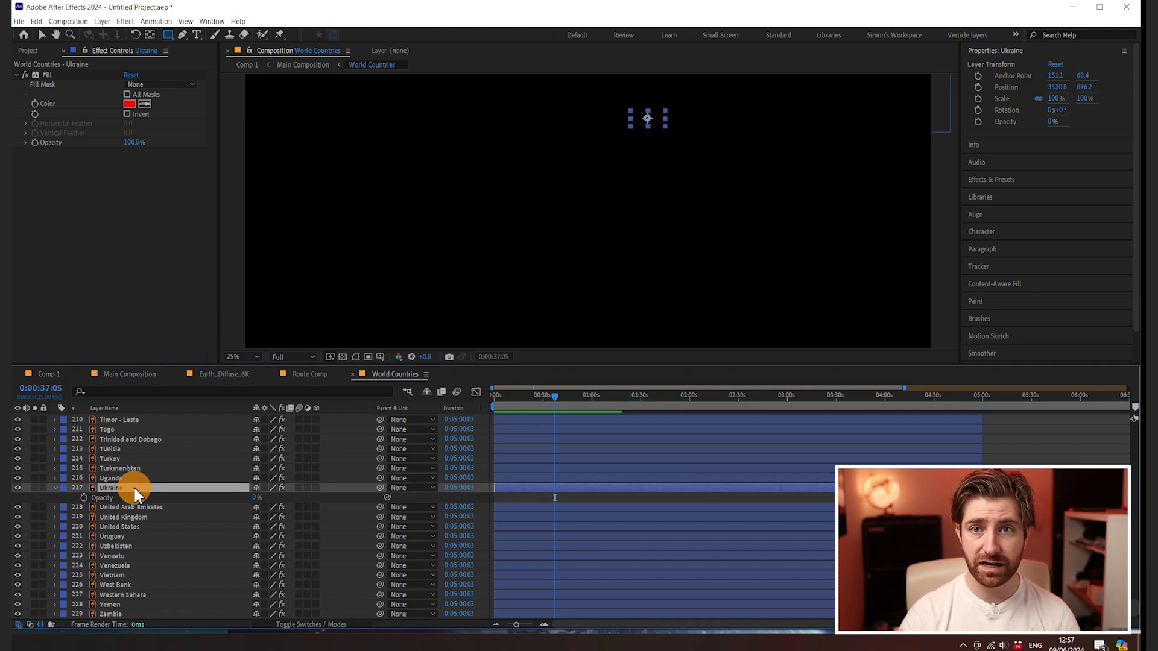
{"action": "key", "text": "t"}
{"action": "key", "text": "t"}
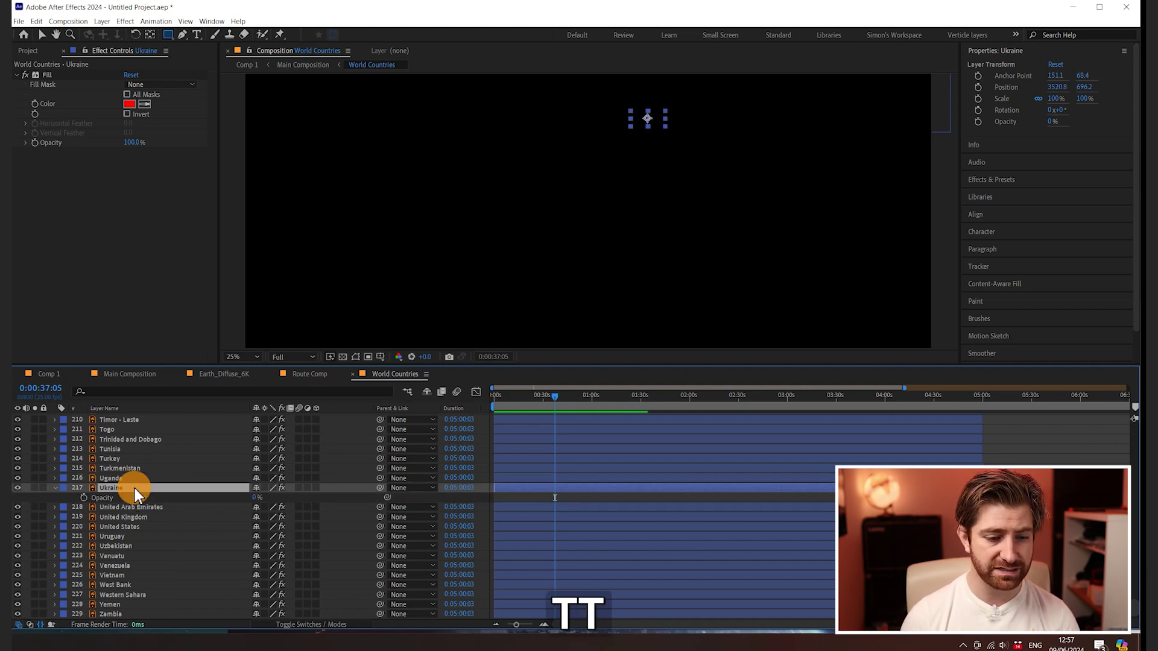
{"action": "left_click_drag", "start_coordinate": [256, 497], "coordinate": [830, 465]}
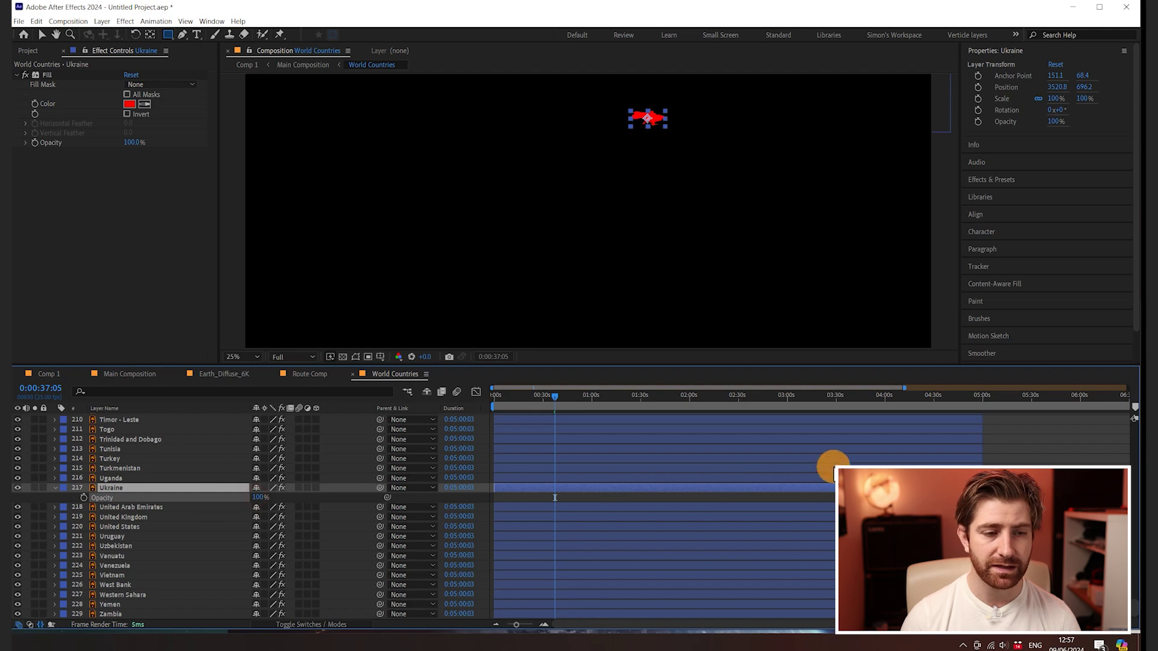
- Change the Ukraine layer's Fill effect color to yellow and deselect the layer
{"action": "left_click", "coordinate": [140, 104]}
{"action": "left_click_drag", "start_coordinate": [160, 311], "coordinate": [165, 351]}
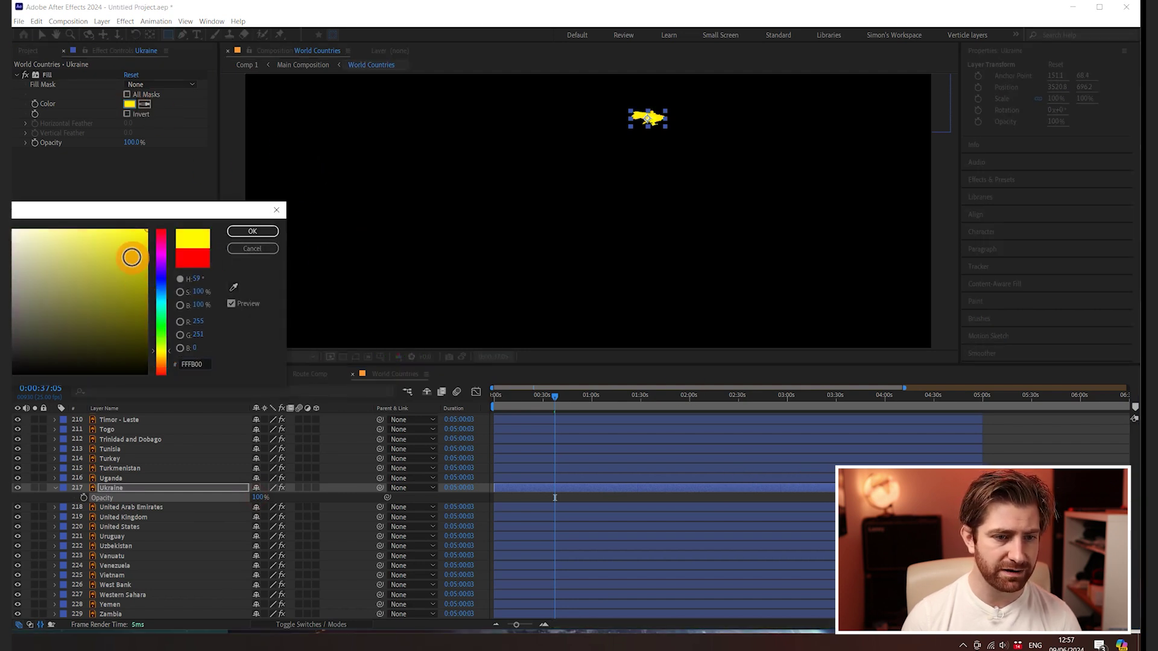
{"action": "left_click_drag", "start_coordinate": [132, 257], "coordinate": [163, 236]}
{"action": "left_click", "coordinate": [252, 232]}
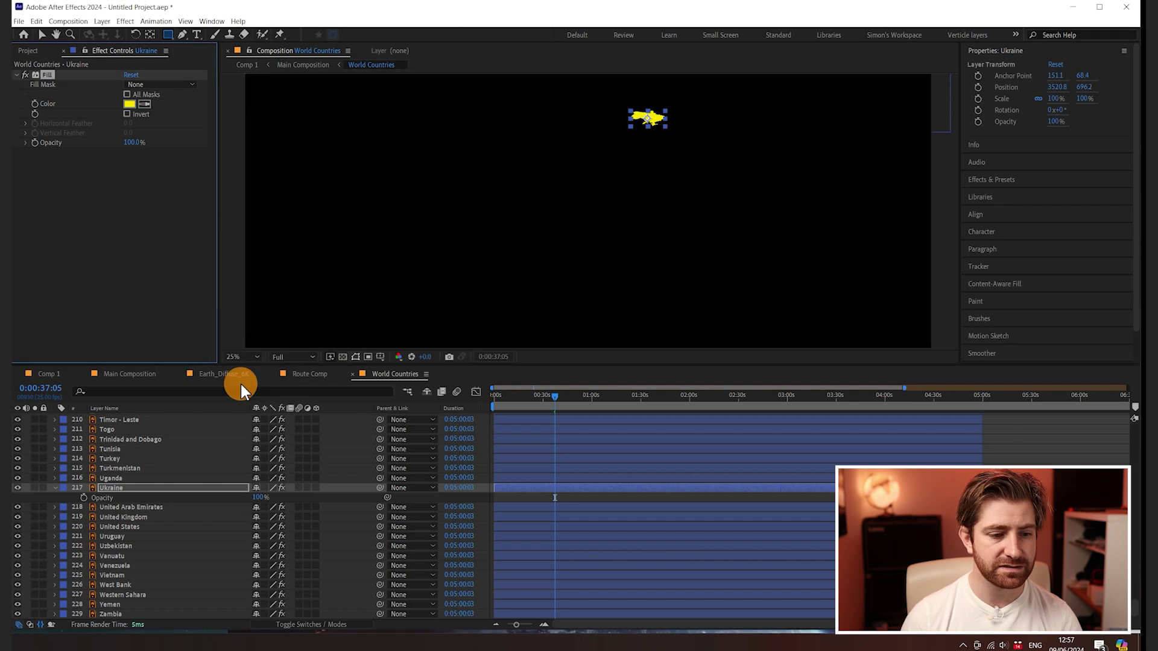
{"action": "left_click", "coordinate": [190, 469]}
{"action": "scroll", "coordinate": [190, 476], "scroll_direction": "up", "scroll_amount": 8}
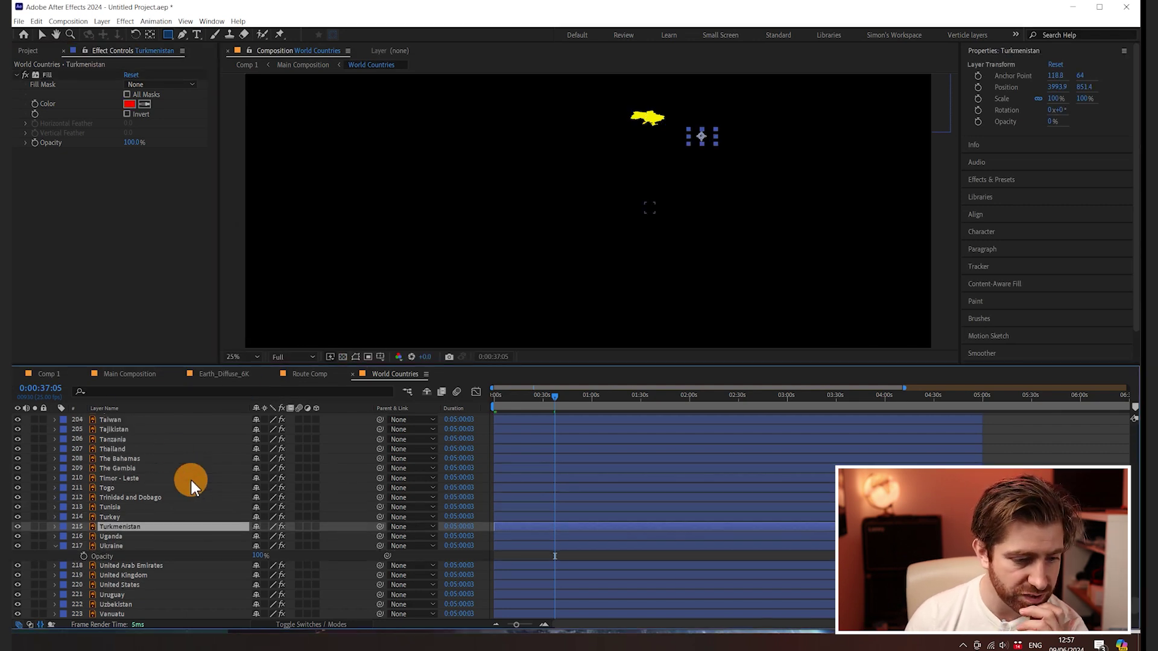
- Set the Russia layer's opacity to 100% in the World Countries composition
{"action": "scroll", "coordinate": [191, 483], "scroll_direction": "up", "scroll_amount": 5}
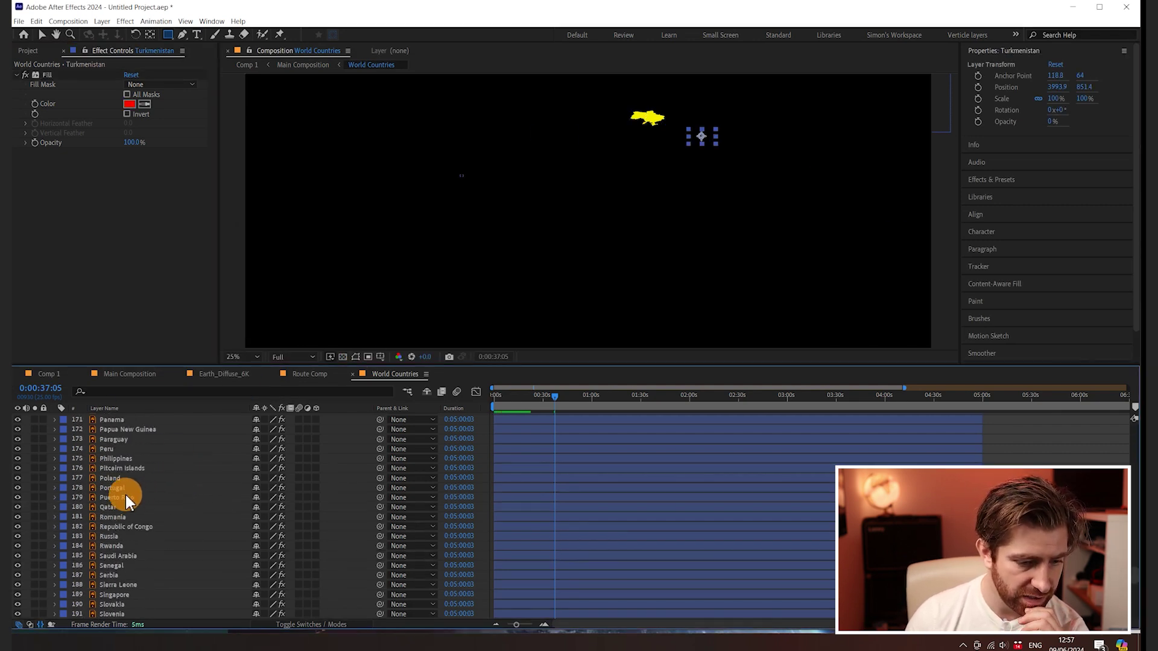
{"action": "left_click", "coordinate": [123, 536]}
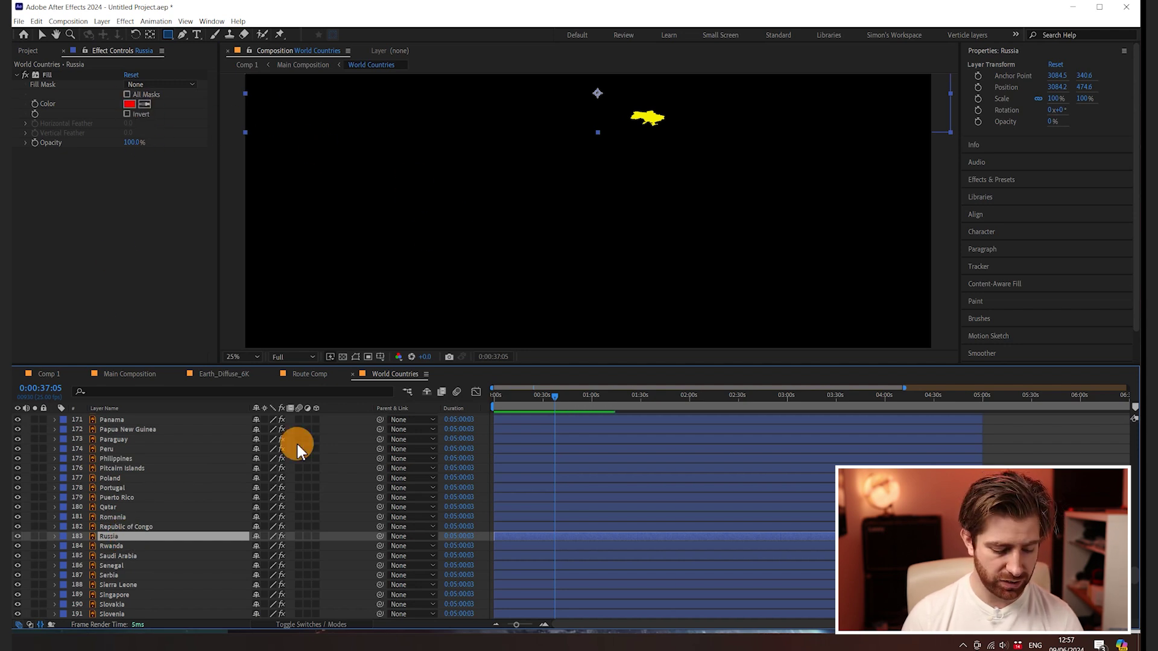
{"action": "key", "text": "t"}
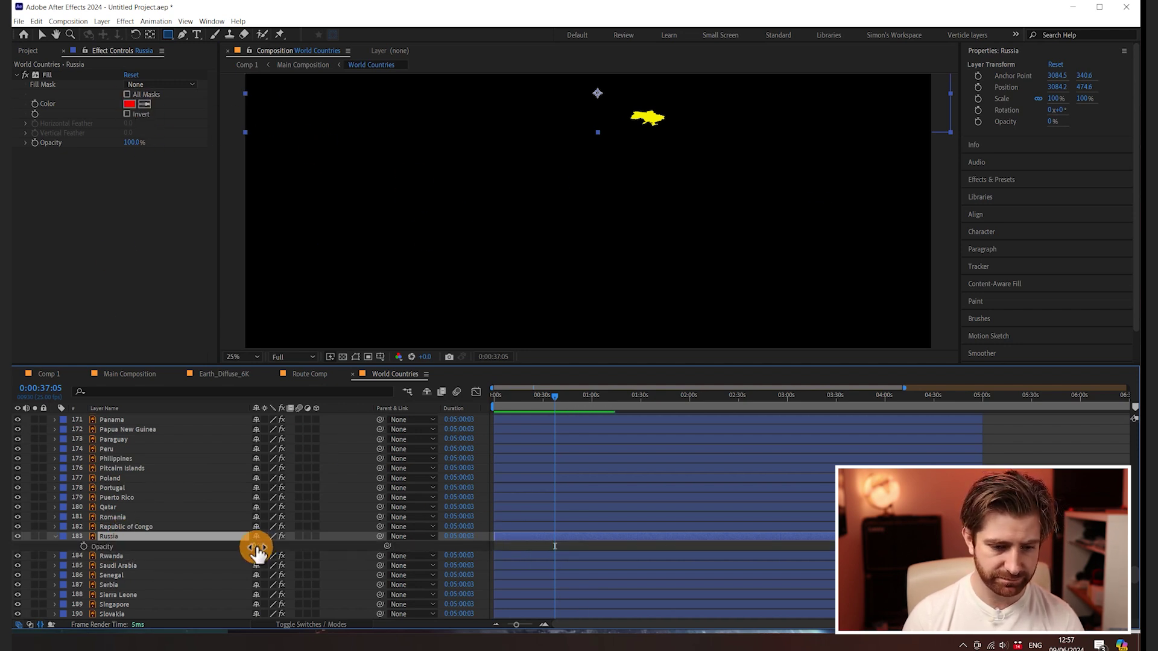
{"action": "left_click_drag", "start_coordinate": [257, 550], "coordinate": [732, 540]}
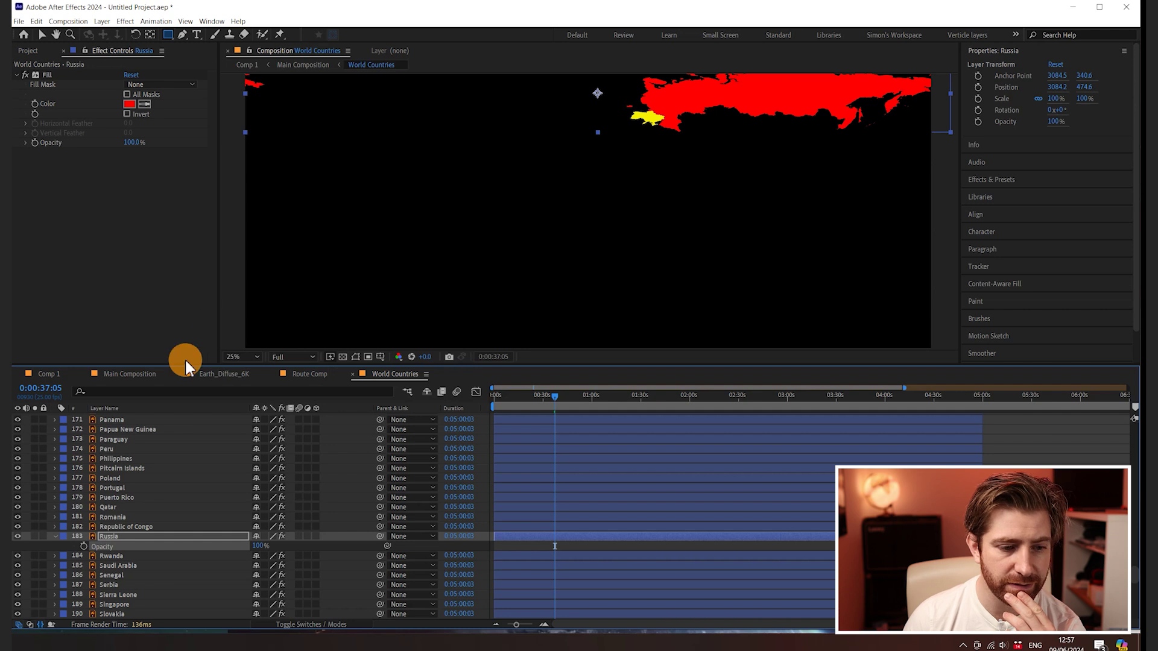
- Adjust the CONTROLLER layer's Earth Rotation in the Main Composition to turn the highlighted countries into view on the globe
{"action": "left_click", "coordinate": [128, 375]}
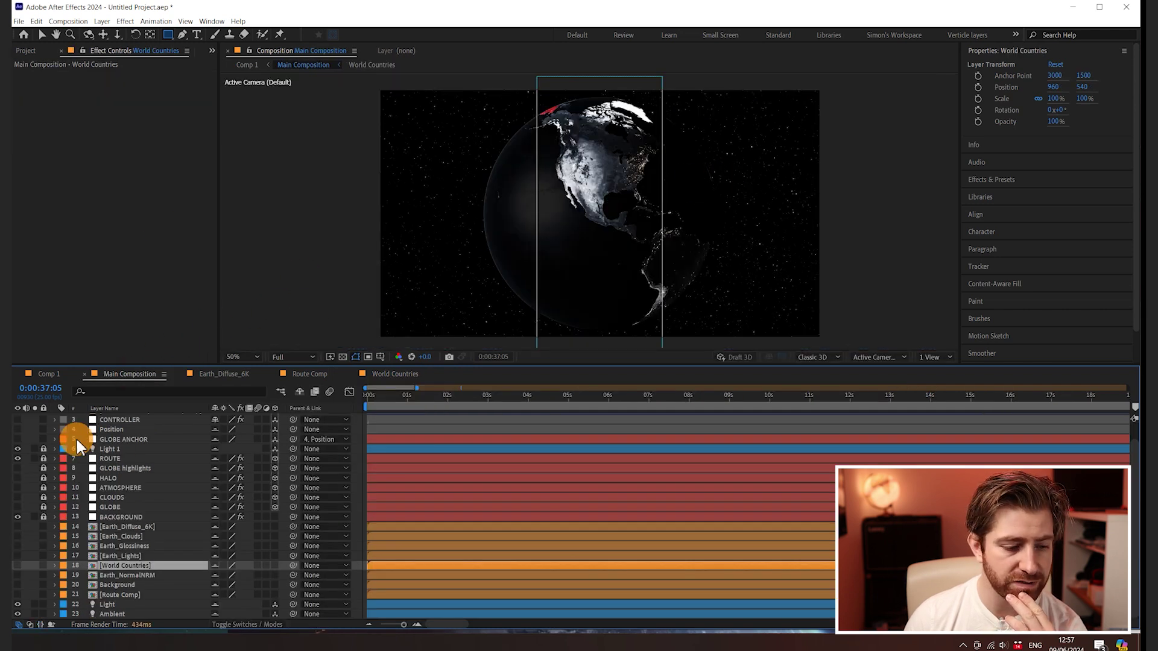
{"action": "left_click", "coordinate": [120, 420]}
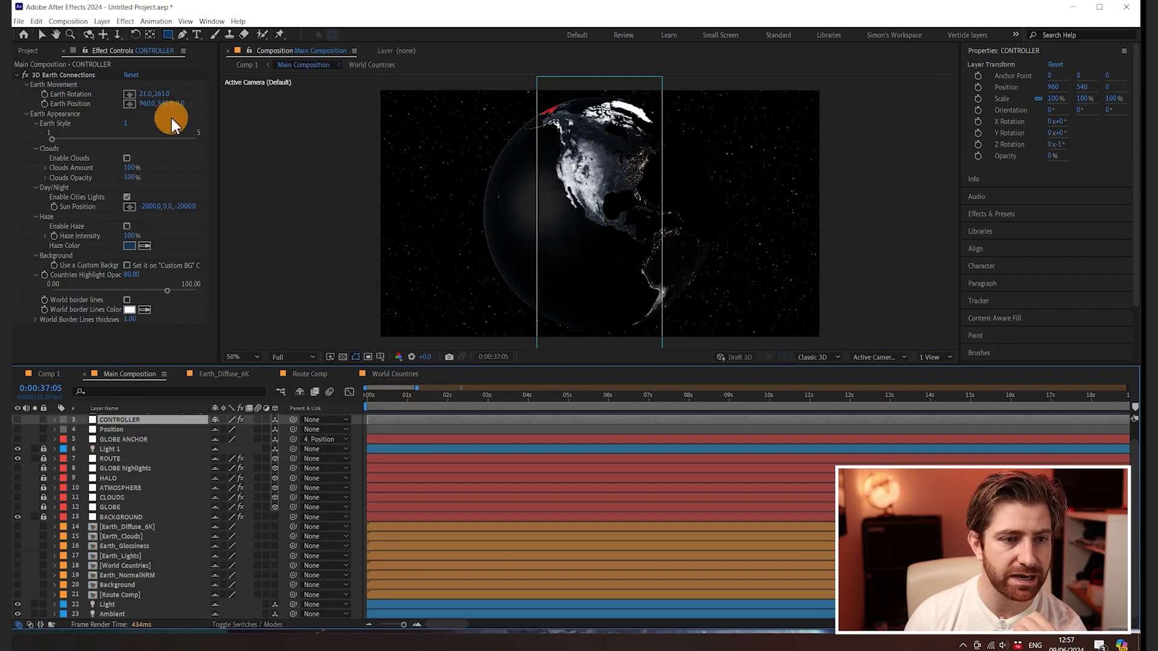
{"action": "left_click_drag", "start_coordinate": [164, 95], "coordinate": [221, 97]}
{"action": "left_click", "coordinate": [204, 421]}
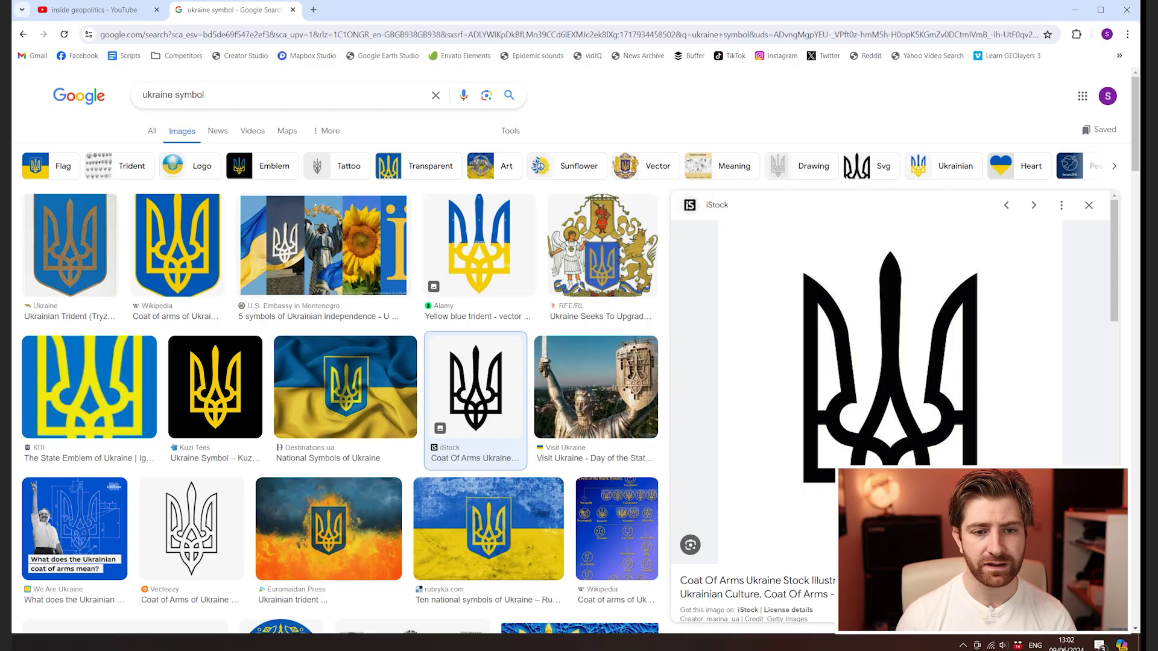
{"action": "left_click", "coordinate": [233, 356]}
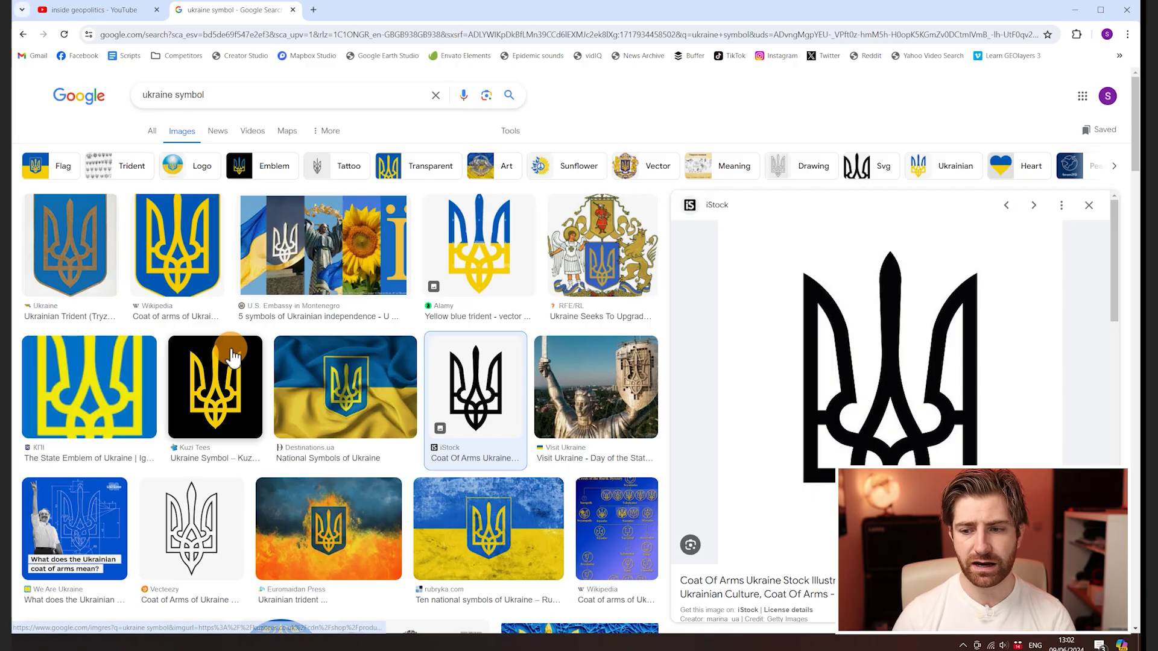
{"action": "right_click", "coordinate": [914, 356]}
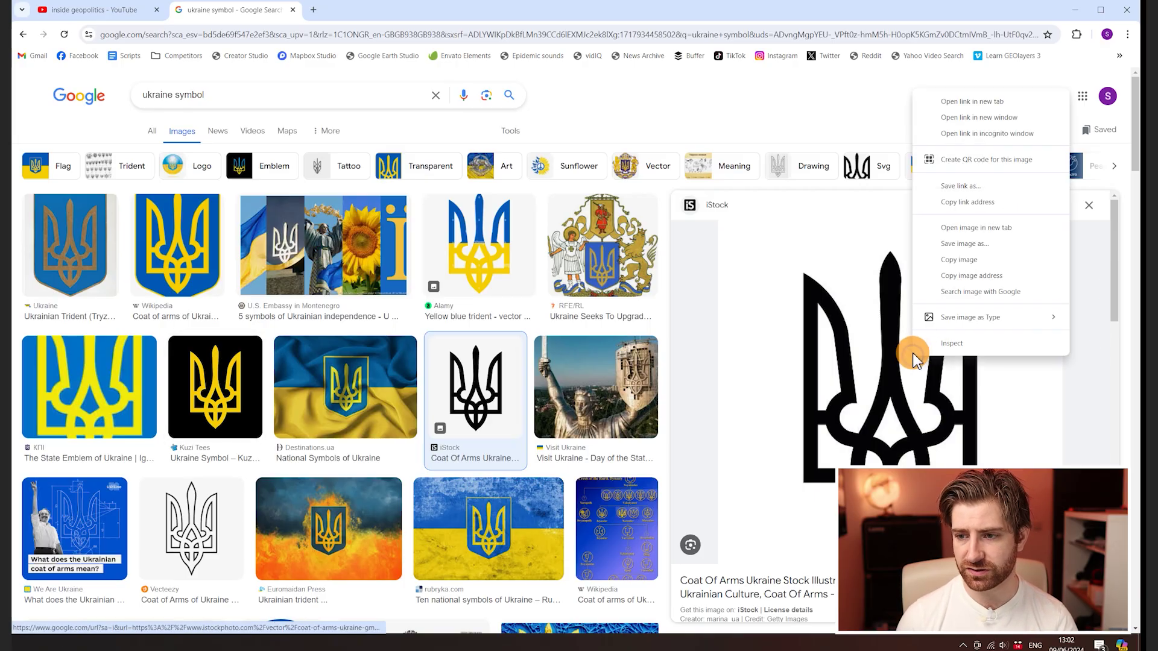
{"action": "left_click", "coordinate": [944, 244]}
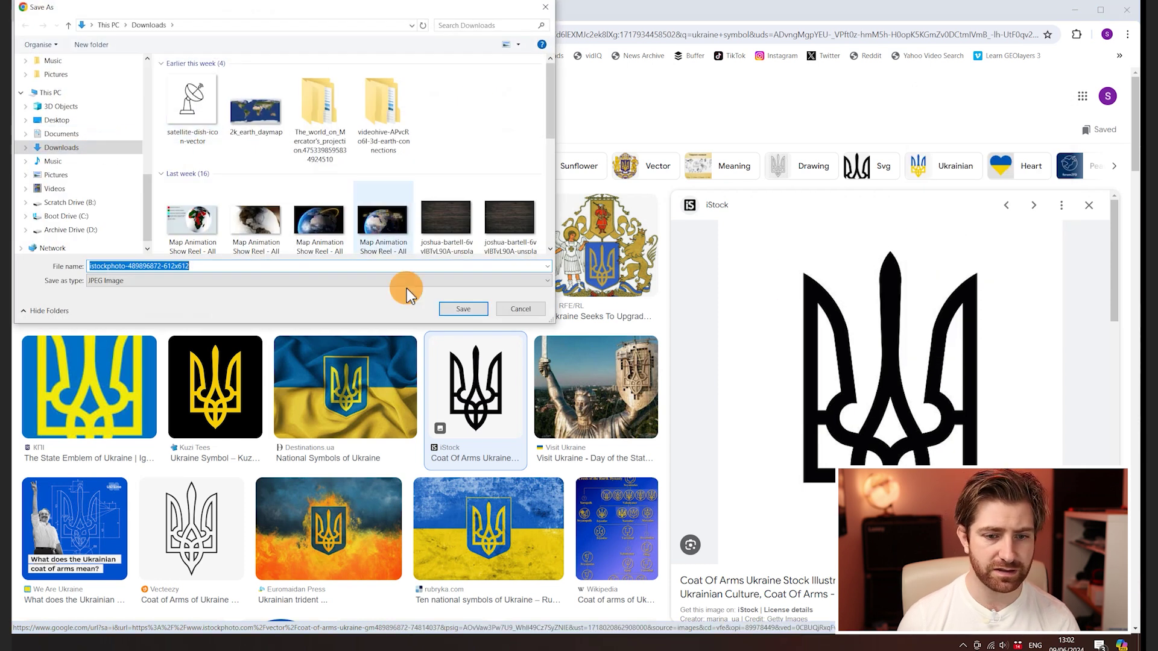
{"action": "left_click", "coordinate": [474, 307]}
- Switch to File Explorer and bring the coat of arms image from Downloads into After Effects as the top layer of the Route Comp
{"action": "key", "text": "alt+Tab"}
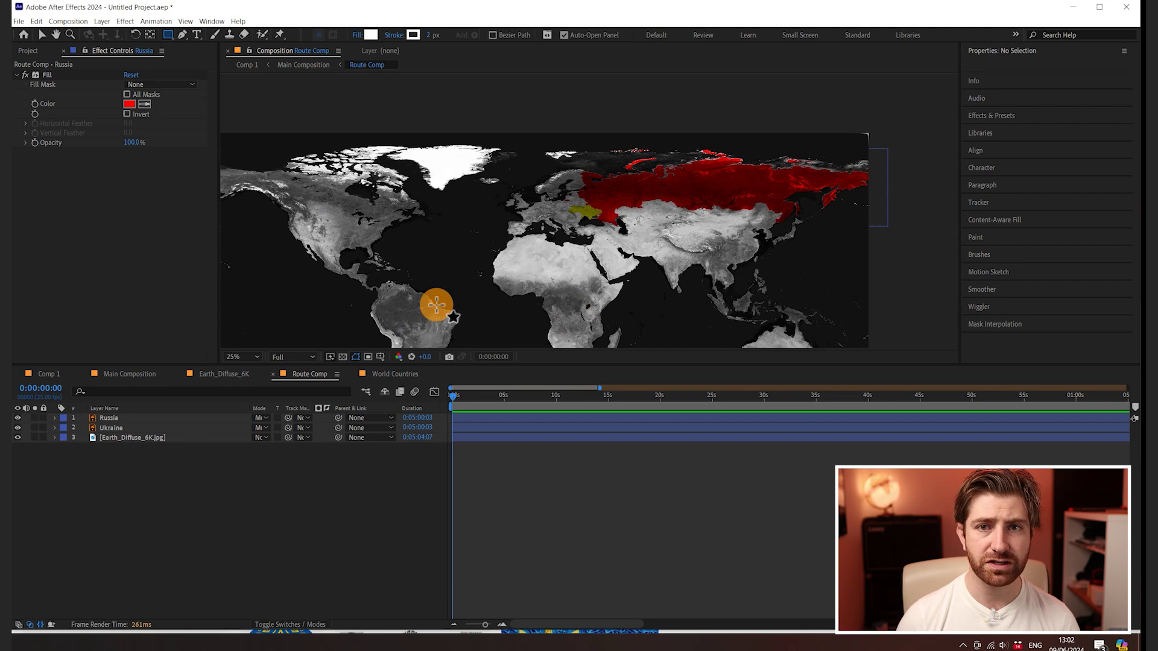
{"action": "key", "text": "alt+Tab"}
{"action": "key", "text": "alt+Tab"}
{"action": "left_click", "coordinate": [440, 304]}
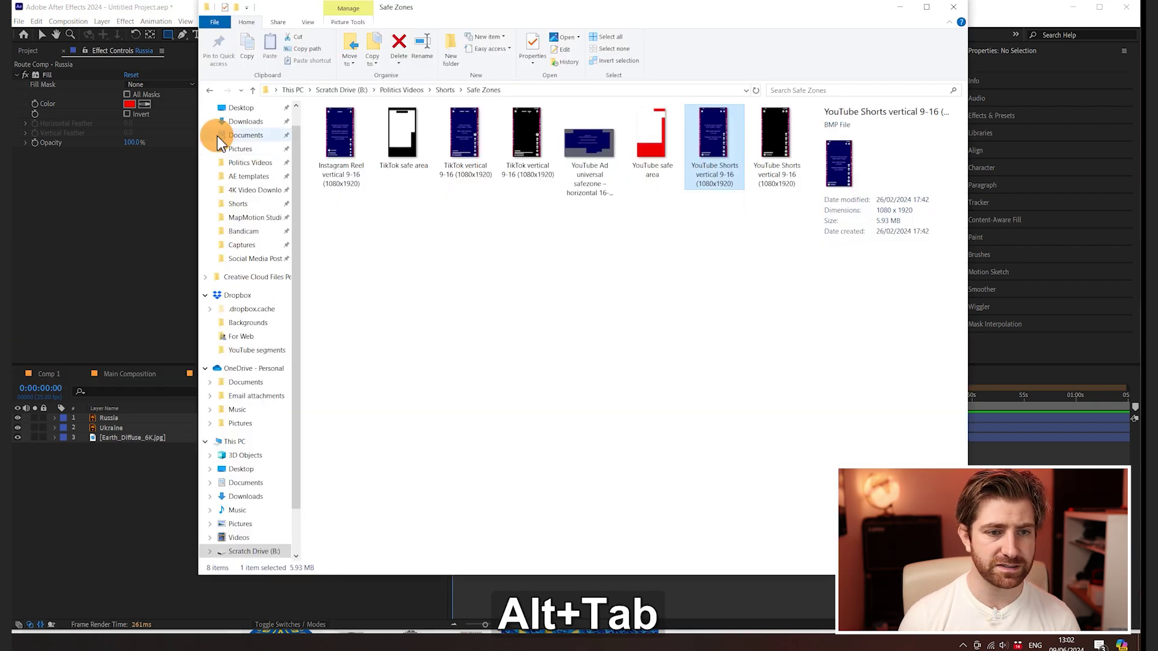
{"action": "left_click", "coordinate": [244, 122]}
{"action": "left_click", "coordinate": [359, 163]}
{"action": "left_click_drag", "start_coordinate": [366, 169], "coordinate": [83, 499]}
- Apply the Color Key effect to the coat of arms layer and sample its white background as the key color
{"action": "key", "text": "ctrl+space"}
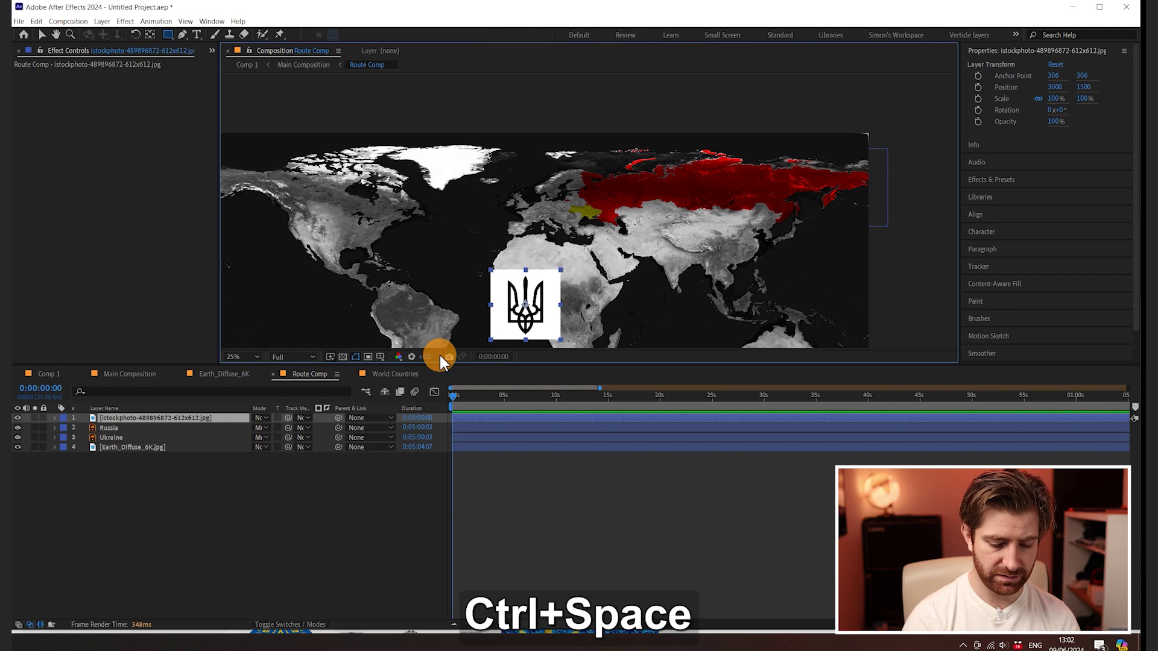
{"action": "type", "text": "k"}
{"action": "key", "text": "BackSpace"}
{"action": "type", "text": "col"}
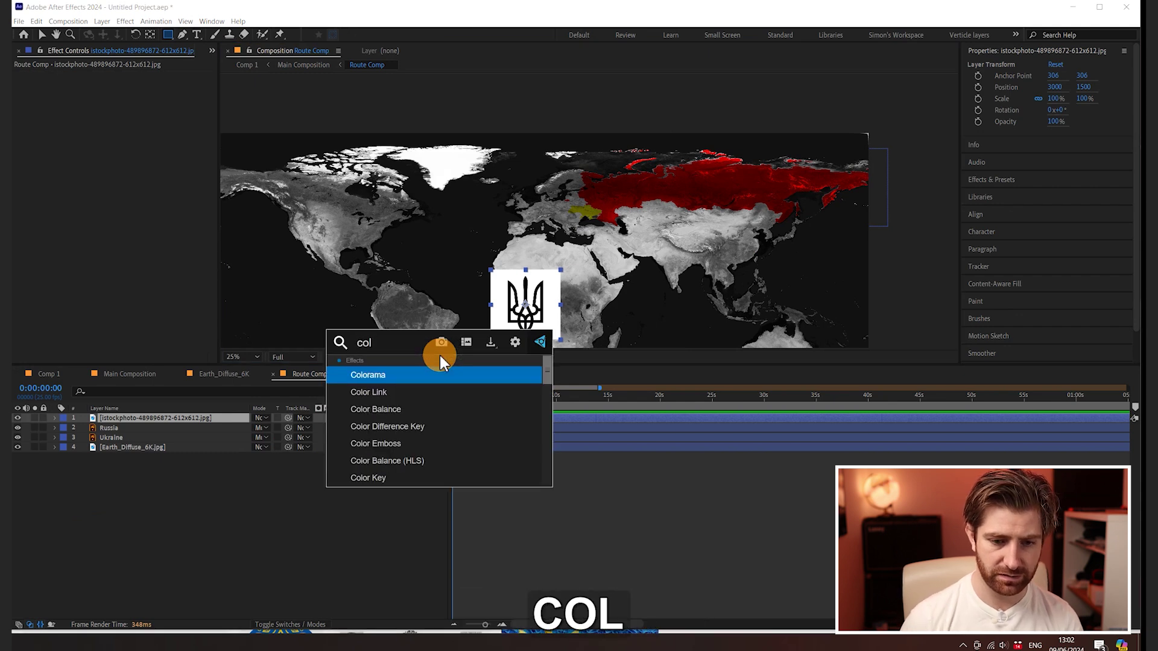
{"action": "type", "text": "or"}
{"action": "left_click", "coordinate": [392, 478]}
{"action": "left_click", "coordinate": [144, 84]}
{"action": "left_click", "coordinate": [506, 281]}
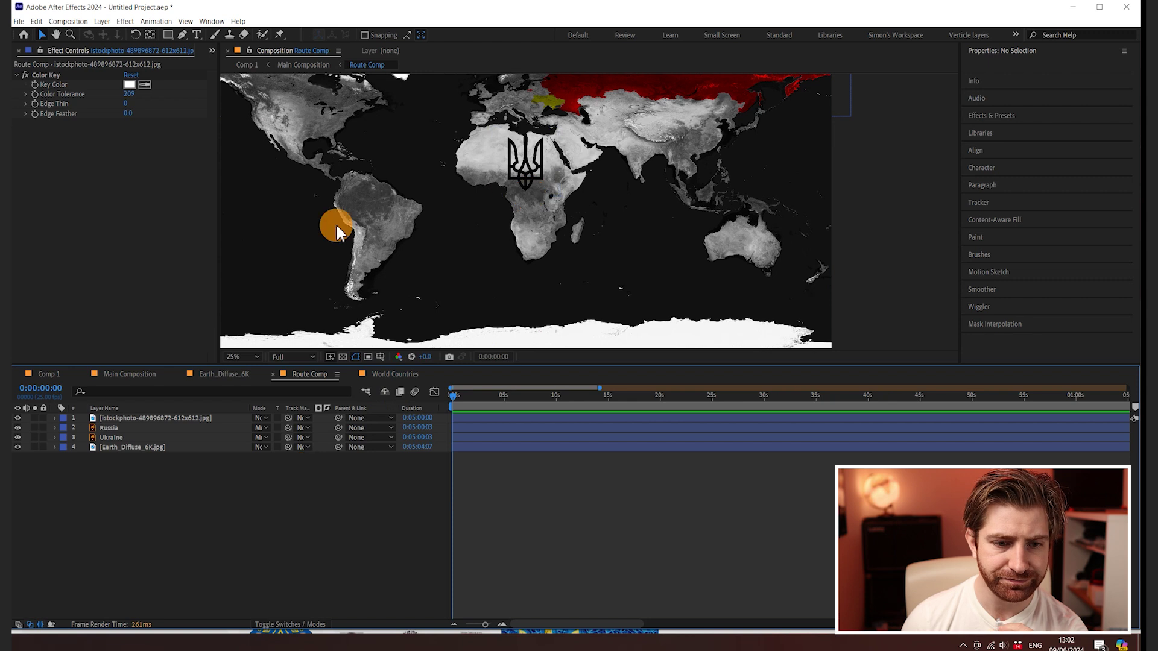
- Draw a small white ellipse of about 92 by 80 px just below the coat of arms on a new shape layer
{"action": "right_click", "coordinate": [216, 498]}
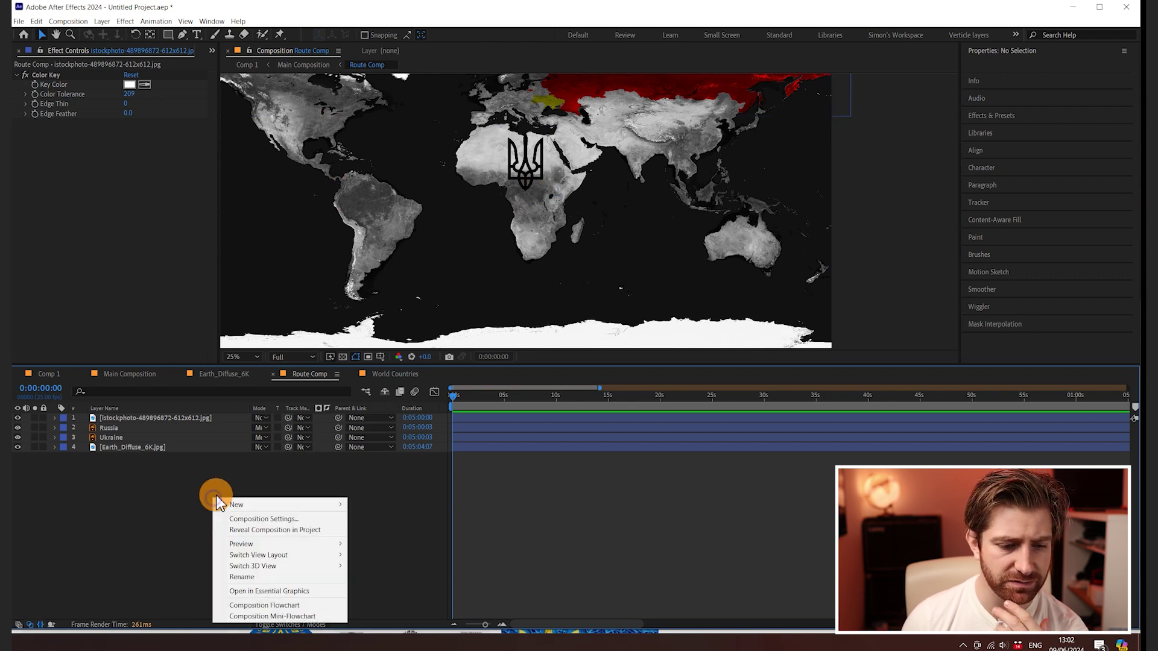
{"action": "left_click", "coordinate": [170, 35]}
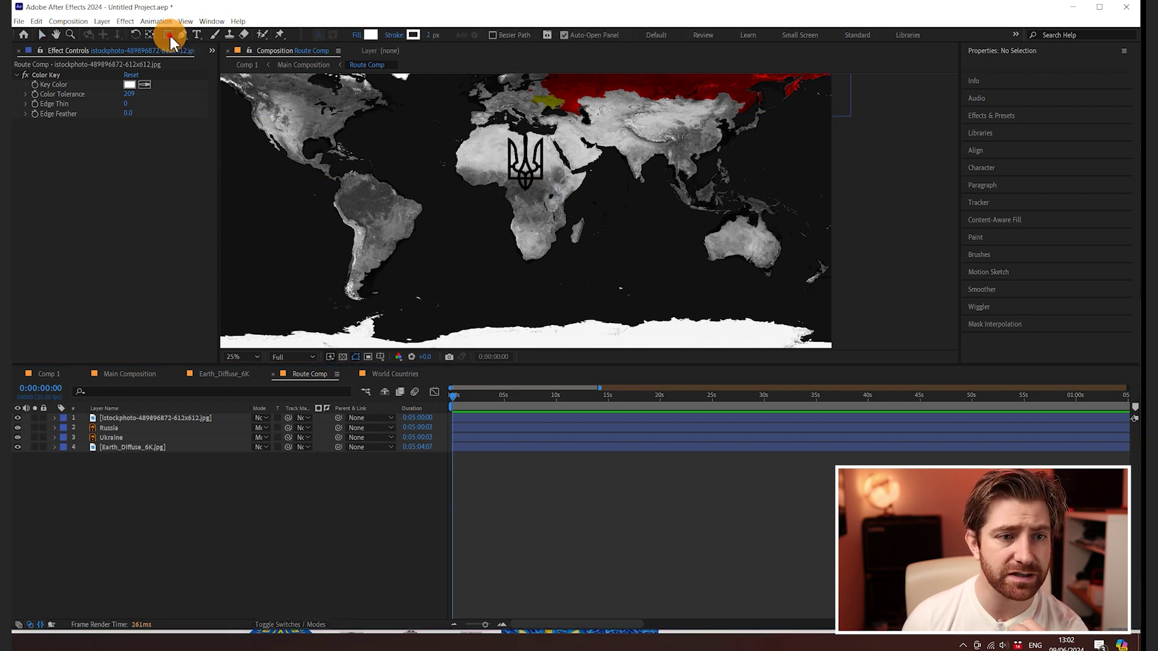
{"action": "left_click_drag", "start_coordinate": [169, 34], "coordinate": [219, 66]}
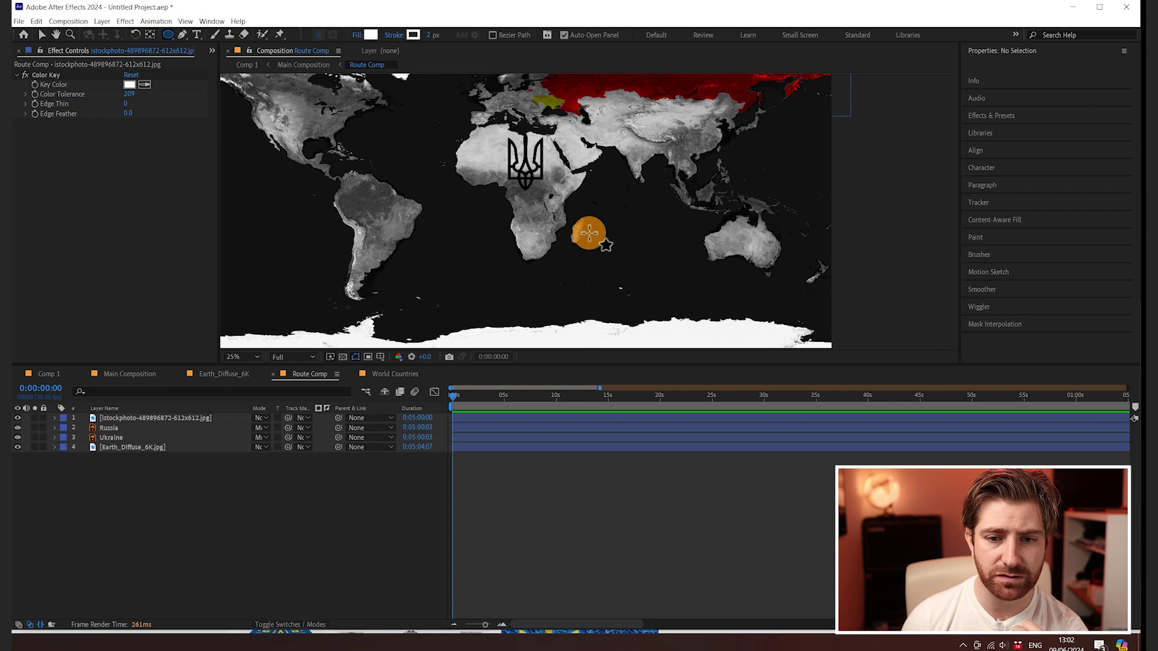
{"action": "left_click_drag", "start_coordinate": [522, 207], "coordinate": [536, 219]}
- Reveal the ellipse layer's Scale property and center its anchor point with the anchor point mover
{"action": "key", "text": "s"}
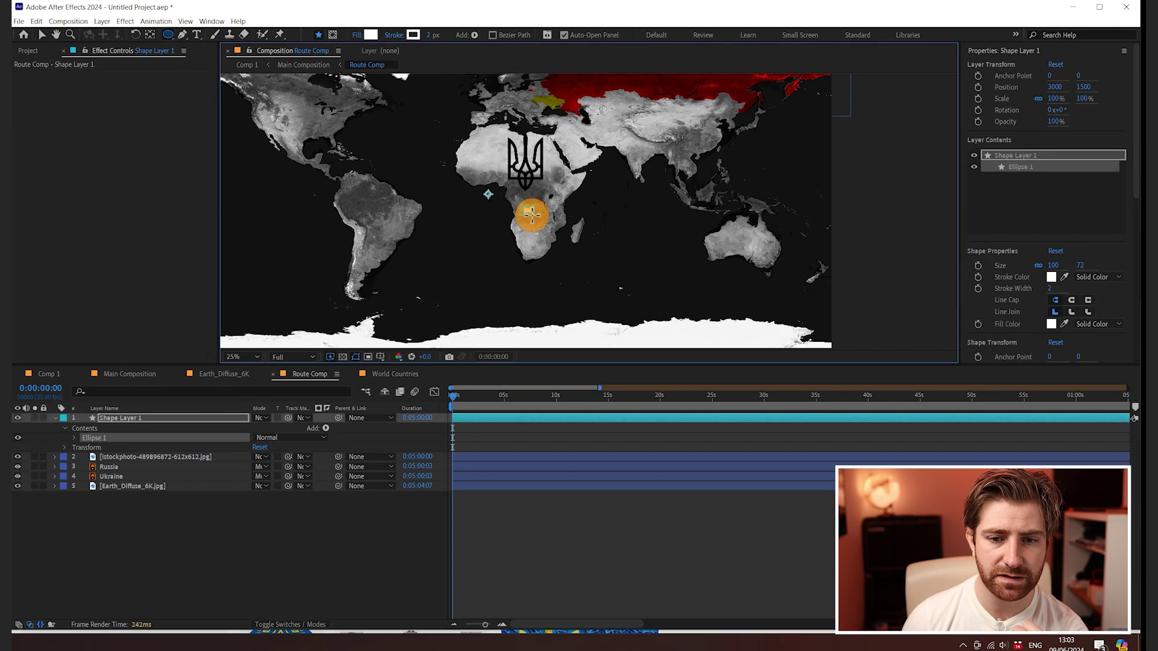
{"action": "scroll", "coordinate": [521, 207], "scroll_direction": "up", "scroll_amount": 5}
{"action": "left_click", "coordinate": [167, 157]}
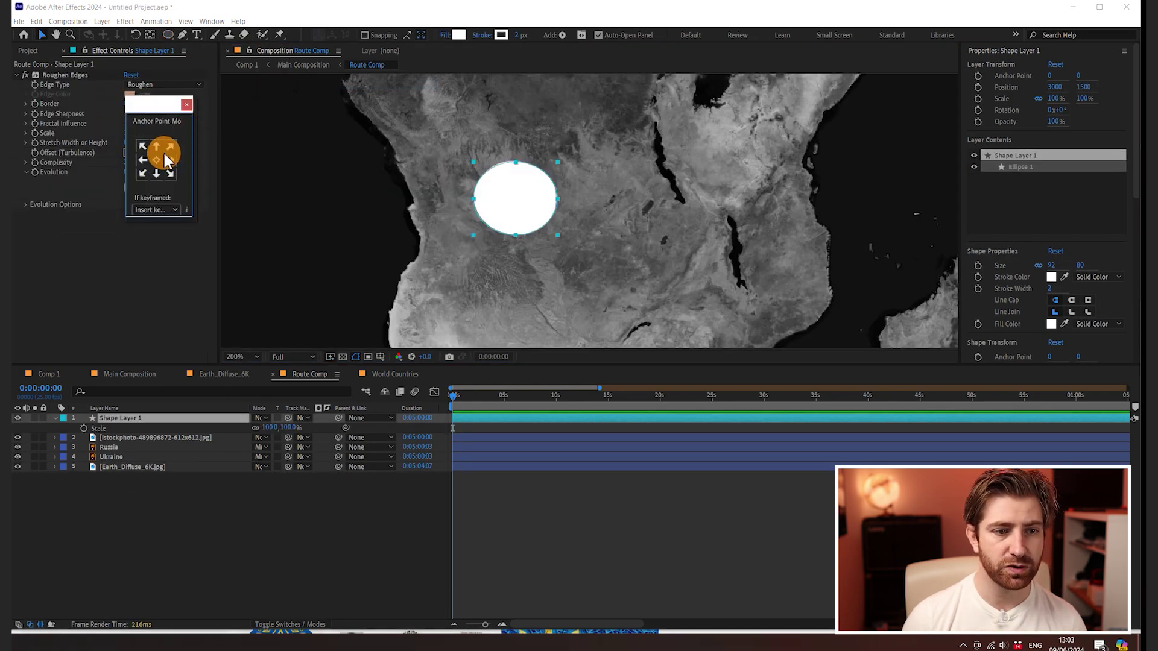
{"action": "left_click", "coordinate": [156, 159]}
{"action": "left_click", "coordinate": [188, 108]}
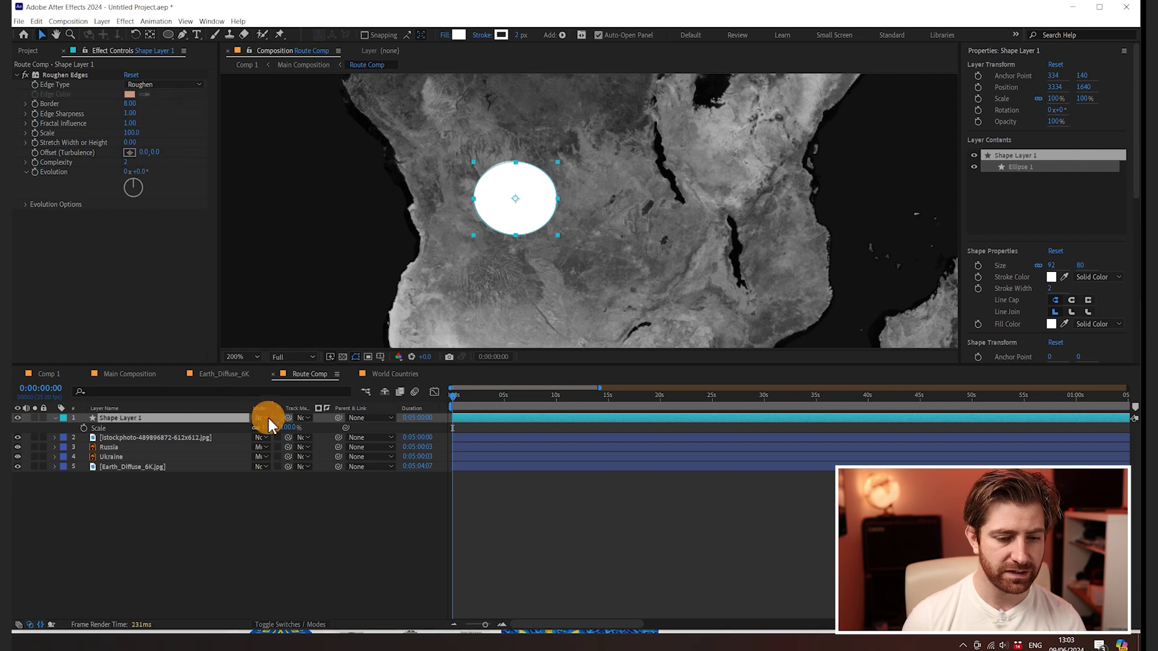
- Set Shape Layer 1's Scale to 0% and add a Scale keyframe at 0:00:00:00
{"action": "mouse_move", "coordinate": [275, 433]}
{"action": "left_mouse_down"}
{"action": "mouse_move", "coordinate": [217, 434]}
{"action": "mouse_move", "coordinate": [254, 435]}
{"action": "left_mouse_up"}
{"action": "left_click", "coordinate": [275, 429]}
{"action": "type", "text": "0"}
{"action": "key", "text": "Return"}
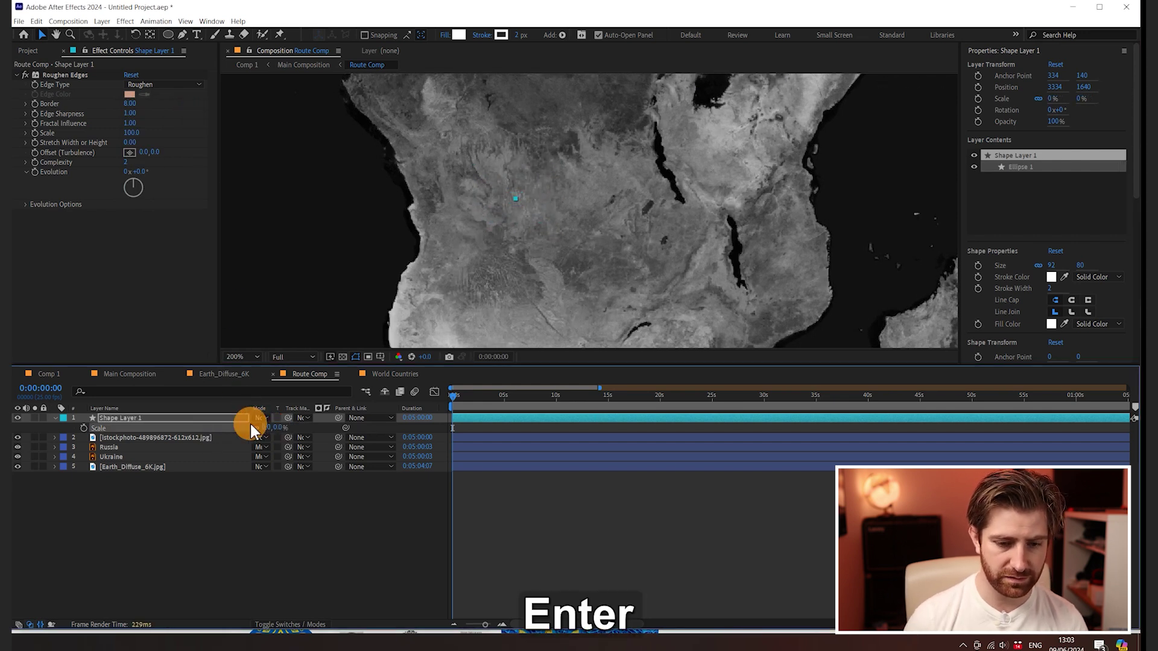
{"action": "left_click", "coordinate": [84, 428]}
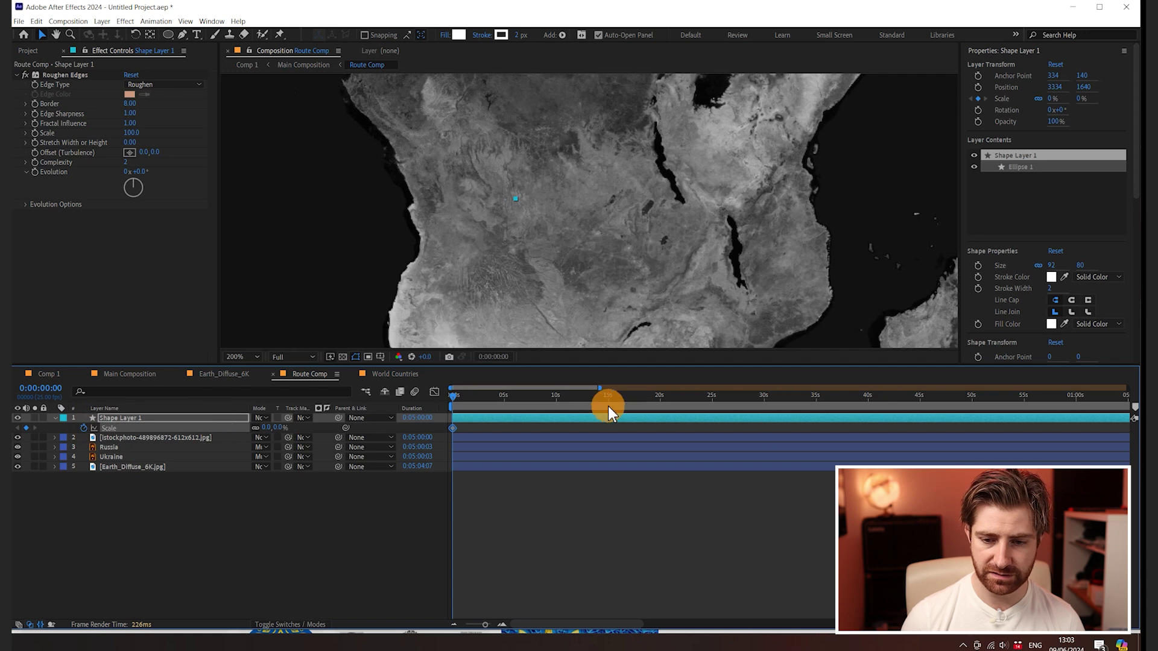
- At 0:00:04:14, scale Shape Layer 1 up to 776% and move it so the ellipse fully covers the coat of arms
{"action": "left_click_drag", "start_coordinate": [629, 402], "coordinate": [501, 403]}
{"action": "left_click", "coordinate": [275, 429]}
{"action": "left_click_drag", "start_coordinate": [297, 430], "coordinate": [545, 352]}
{"action": "scroll", "coordinate": [549, 298], "scroll_direction": "down", "scroll_amount": 4}
{"action": "left_click_drag", "start_coordinate": [558, 312], "coordinate": [569, 209]}
{"action": "left_click_drag", "start_coordinate": [288, 427], "coordinate": [578, 442]}
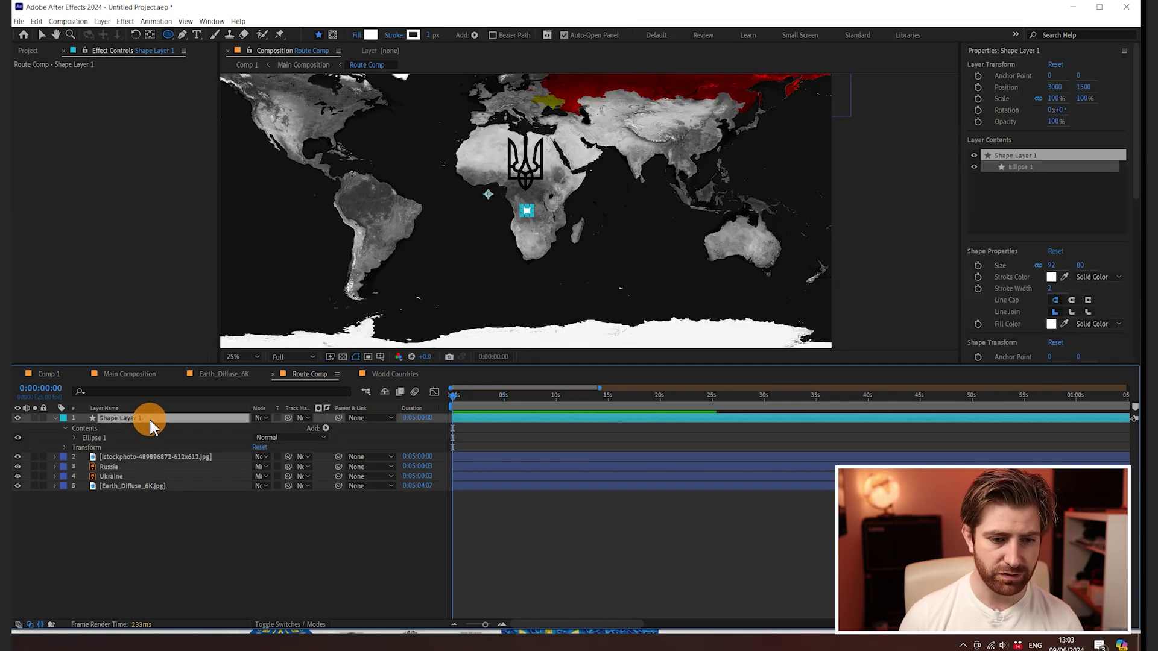
- Apply the Roughen Edges effect to Shape Layer 1 and set its Border to 65.60
{"action": "key", "text": "ctrl+space"}
{"action": "type", "text": "rou"}
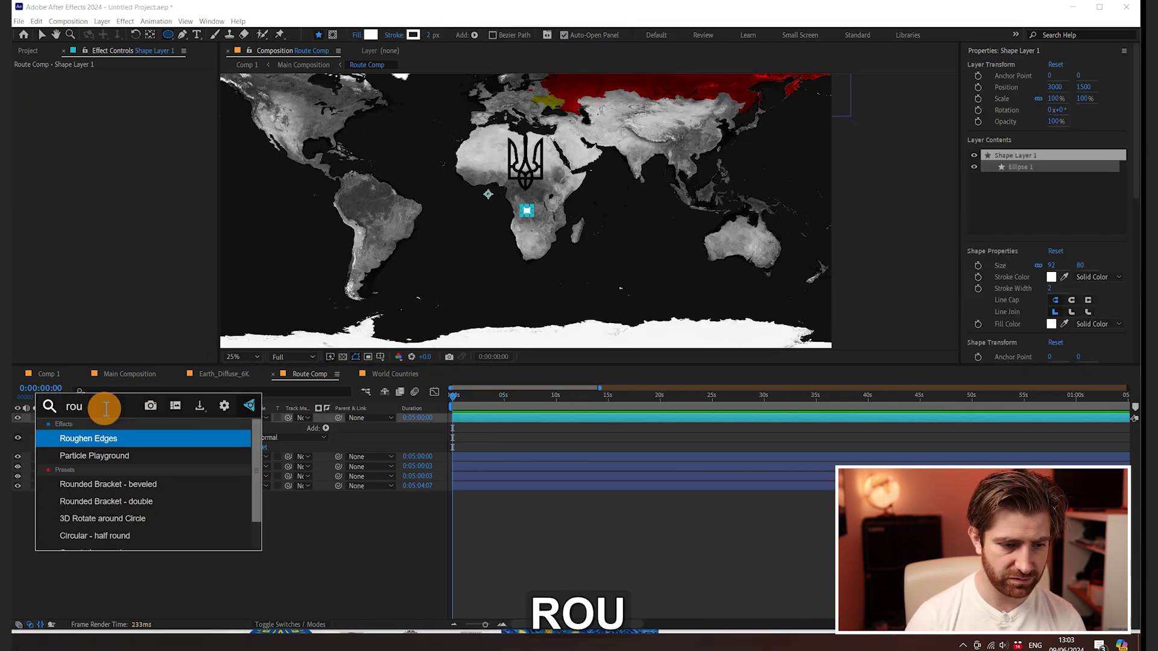
{"action": "left_click", "coordinate": [147, 439]}
{"action": "scroll", "coordinate": [580, 218], "scroll_direction": "up", "scroll_amount": 2}
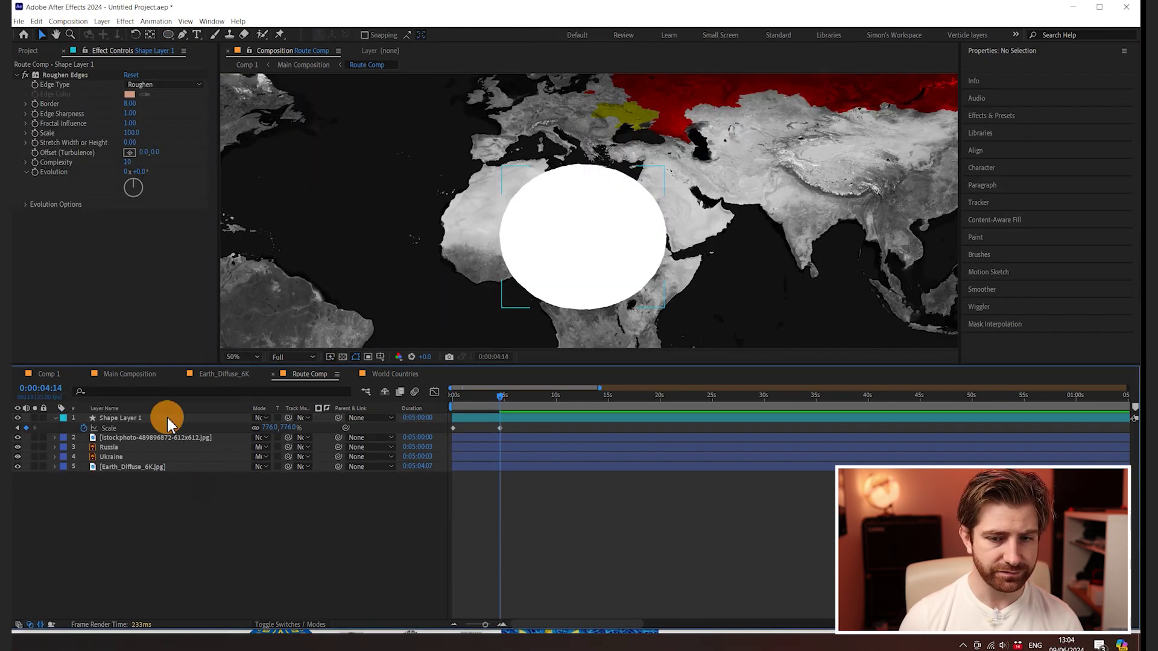
{"action": "left_click", "coordinate": [168, 420]}
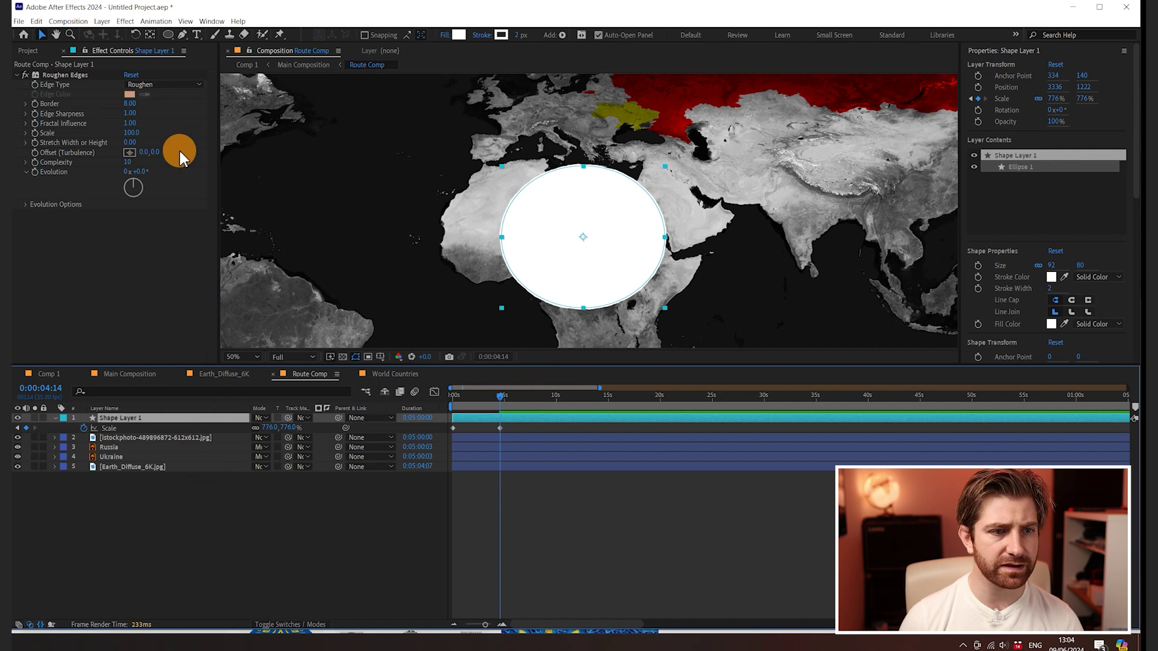
{"action": "left_click_drag", "start_coordinate": [128, 105], "coordinate": [507, 154]}
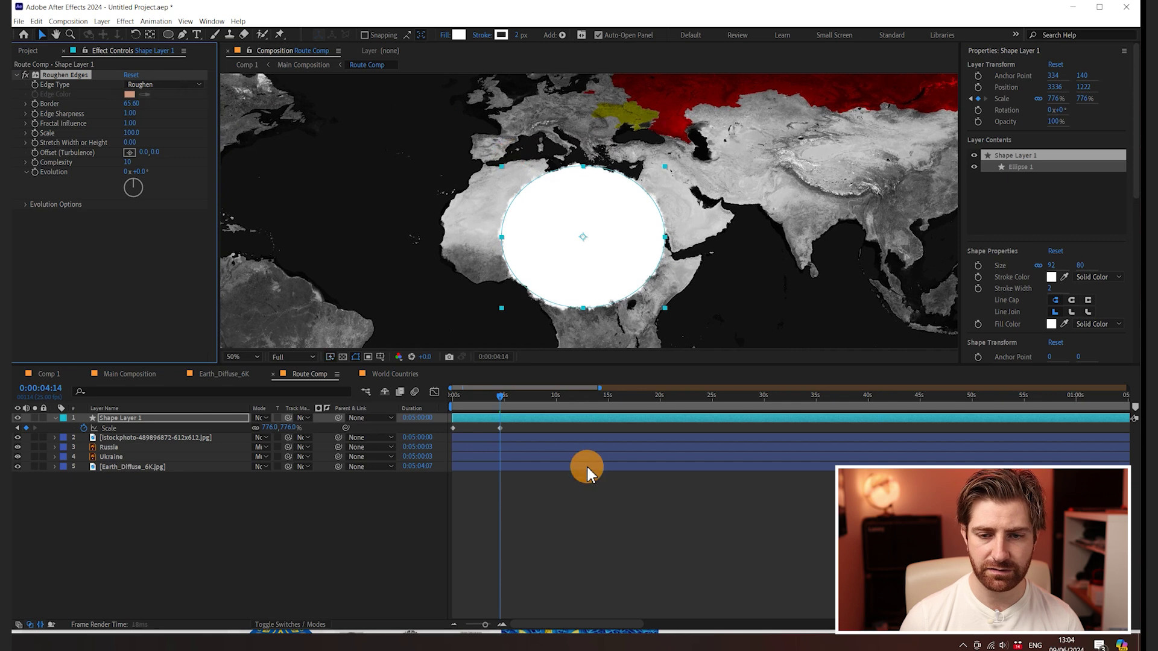
{"action": "left_click", "coordinate": [248, 509]}
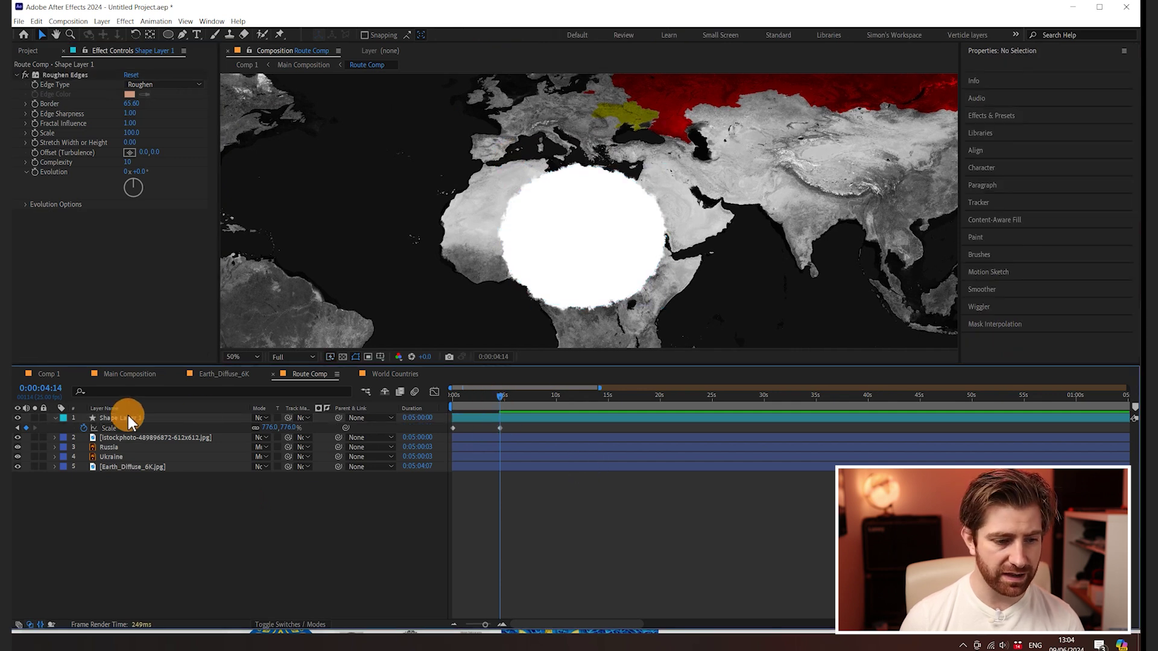
- Assign Shape Layer 1 as the coat of arms layer's track matte and scrub the timeline to preview the reveal
{"action": "left_click", "coordinate": [129, 438]}
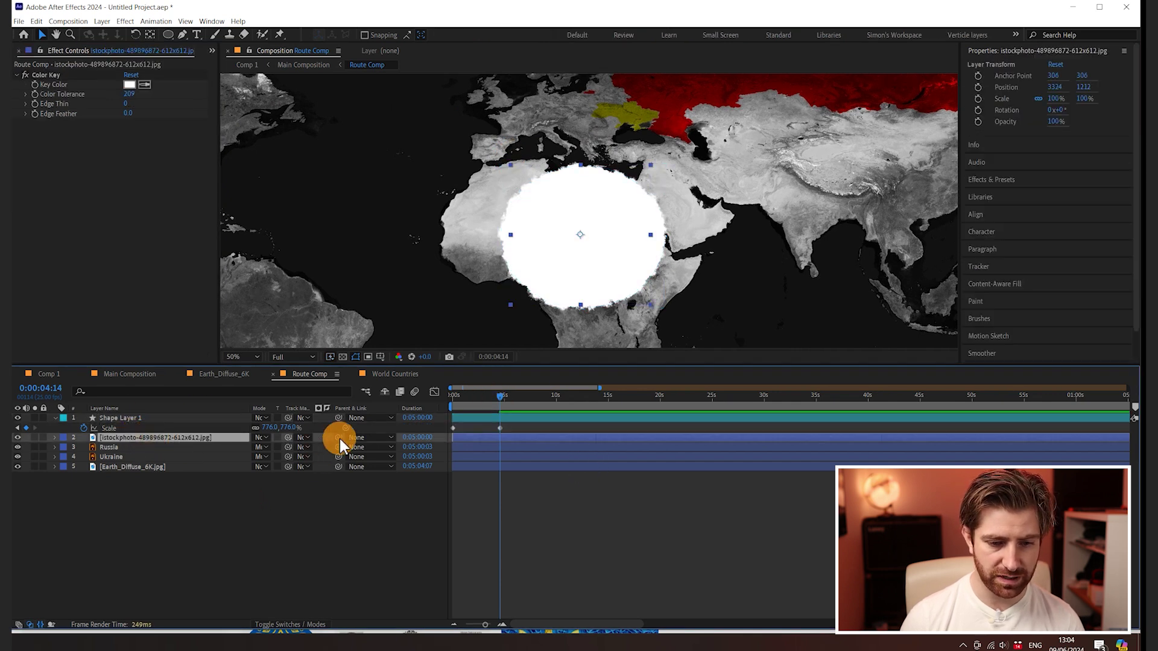
{"action": "left_click_drag", "start_coordinate": [289, 437], "coordinate": [160, 418]}
{"action": "left_click_drag", "start_coordinate": [492, 404], "coordinate": [443, 402]}
{"action": "left_click_drag", "start_coordinate": [470, 407], "coordinate": [571, 393]}
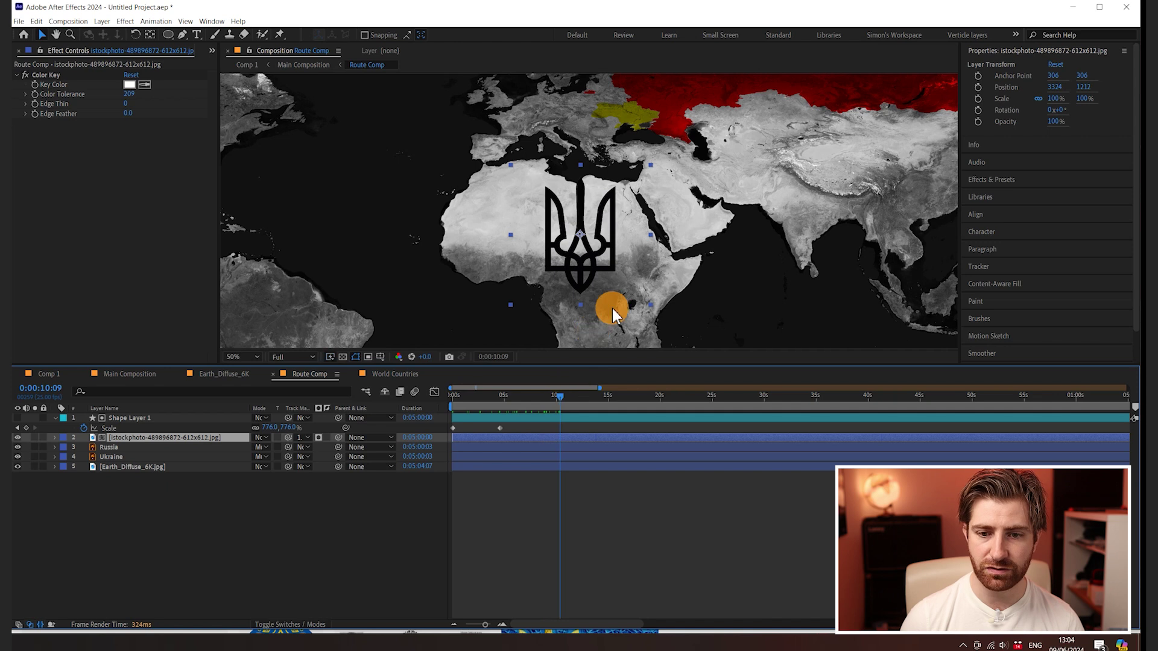
{"action": "left_click", "coordinate": [155, 419], "text": "shift"}
{"action": "left_click", "coordinate": [193, 483]}
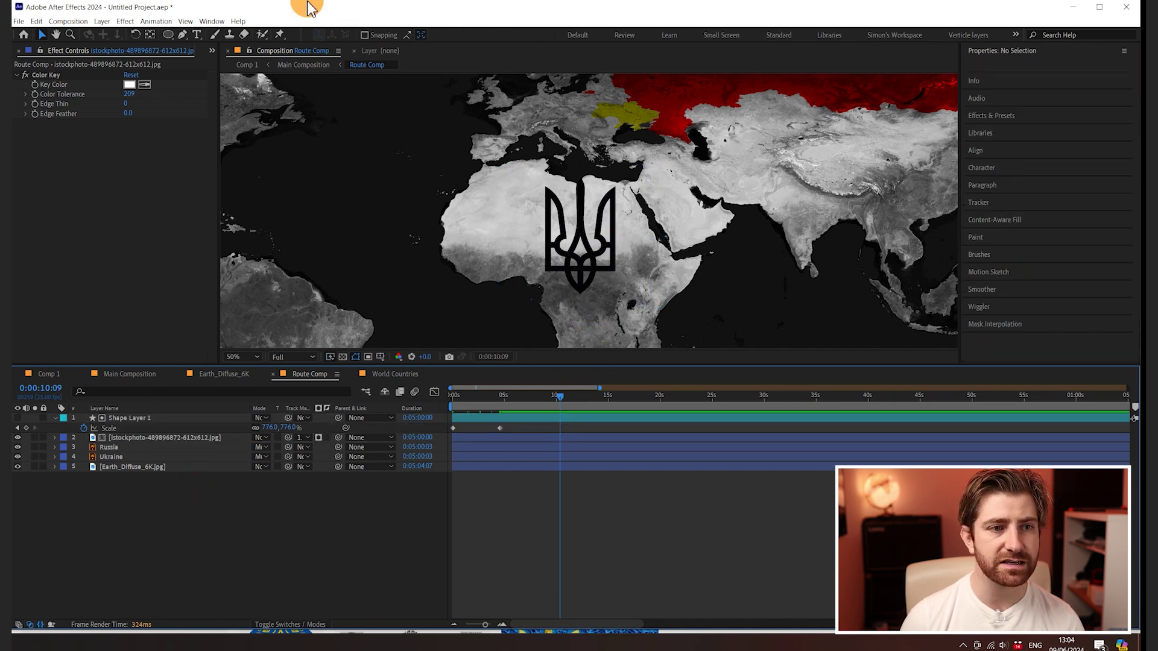
- Draw a rectangle of about 442 by 92 px across the coat of arms on a new shape layer and make its fill black
{"action": "left_click", "coordinate": [154, 440]}
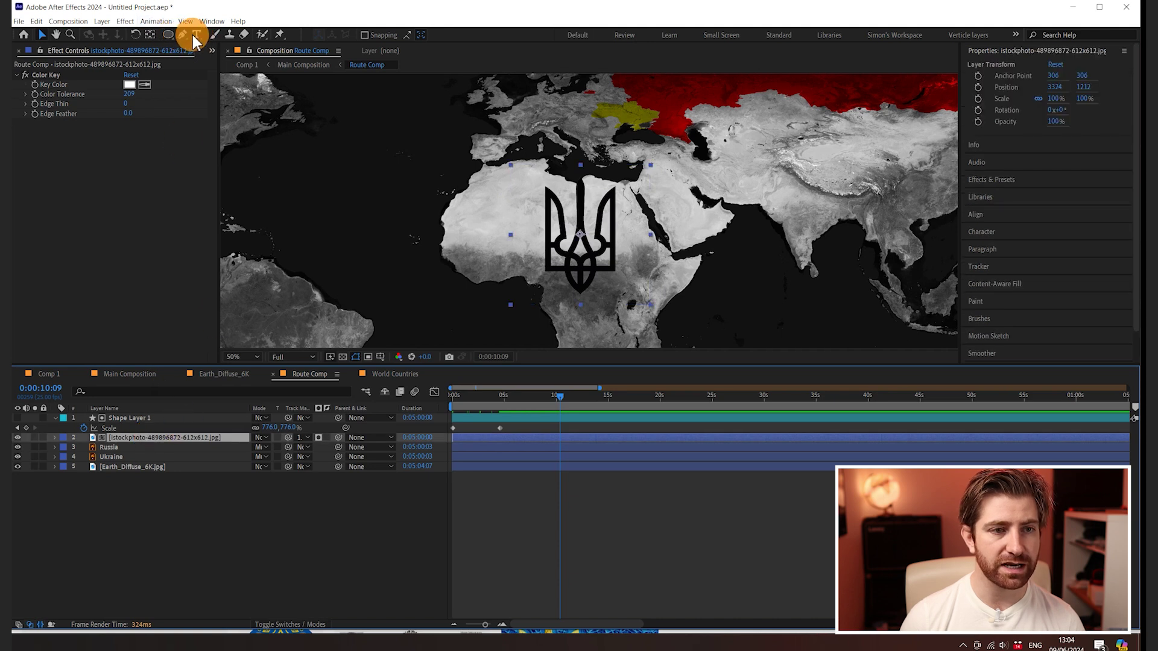
{"action": "left_click", "coordinate": [169, 34]}
{"action": "key", "text": "ctrl+shift+a"}
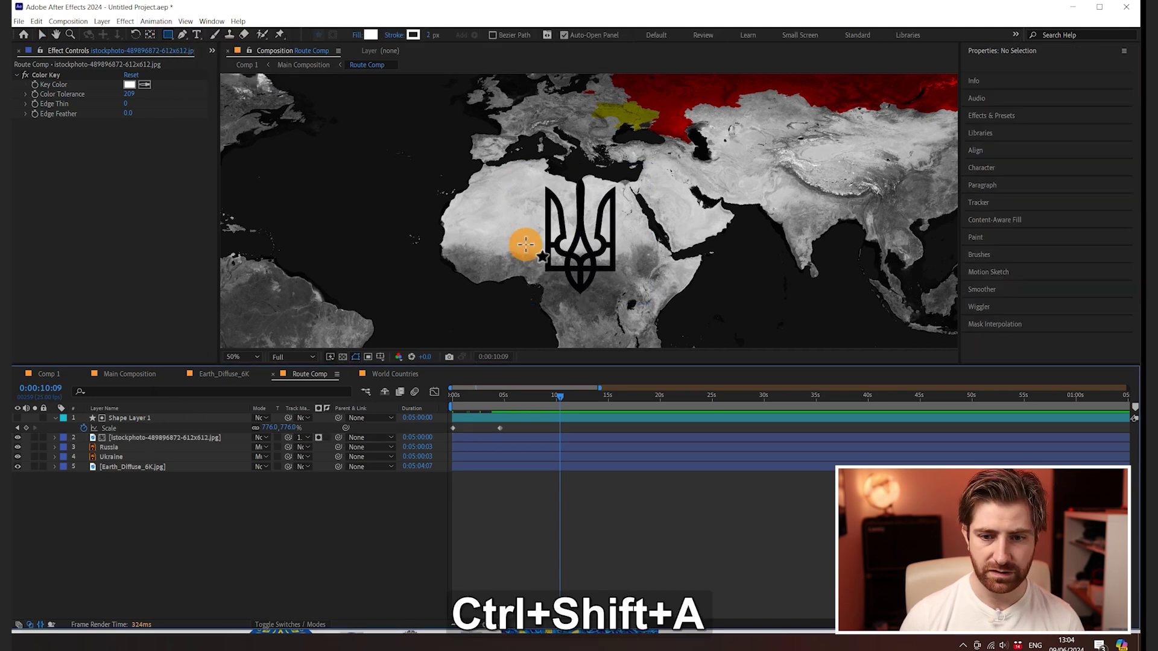
{"action": "left_click_drag", "start_coordinate": [525, 245], "coordinate": [628, 262]}
{"action": "left_click", "coordinate": [370, 35]}
{"action": "left_click", "coordinate": [24, 357]}
{"action": "left_click", "coordinate": [253, 227]}
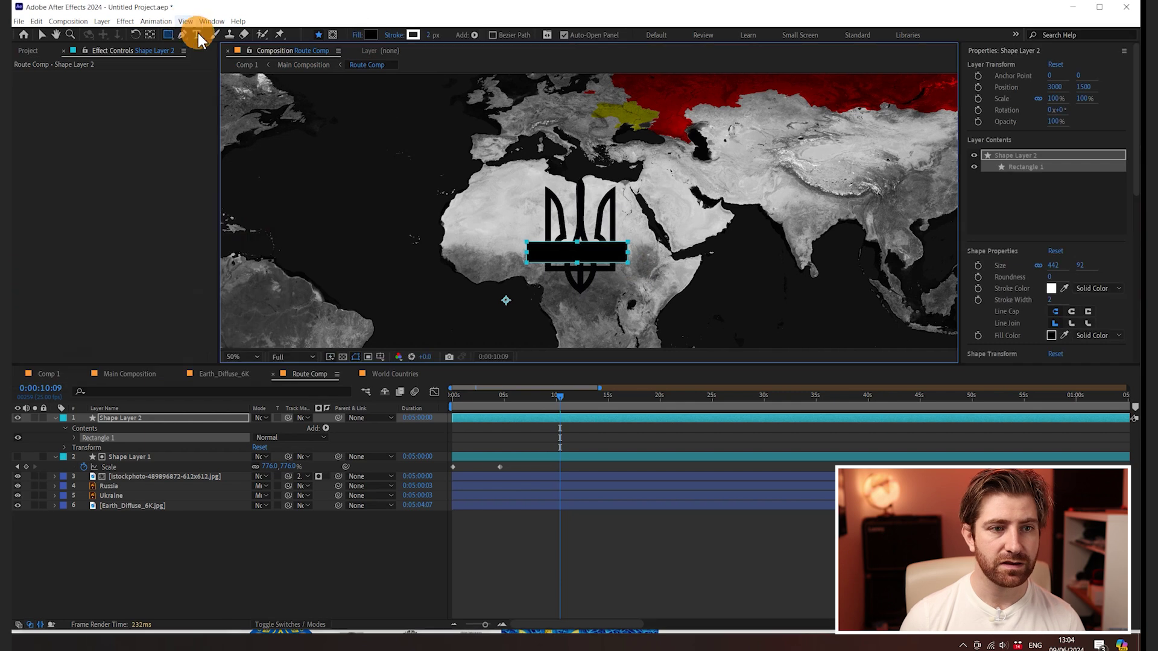
- Add a UKRAINE text layer with white fill and place it on the black rectangle across the coat of arms
{"action": "left_click", "coordinate": [196, 34]}
{"action": "left_click", "coordinate": [482, 197]}
{"action": "type", "text": "ukraine"}
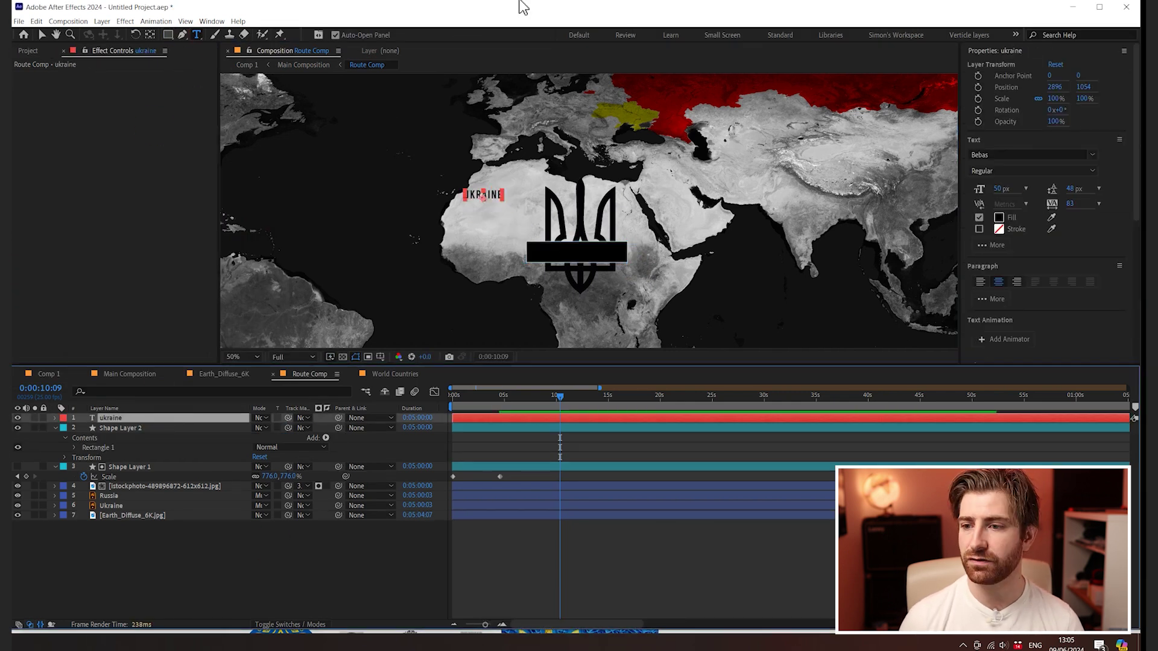
{"action": "left_click", "coordinate": [999, 218]}
{"action": "left_click", "coordinate": [15, 230]}
{"action": "left_click", "coordinate": [255, 230]}
{"action": "left_click_drag", "start_coordinate": [529, 215], "coordinate": [624, 272]}
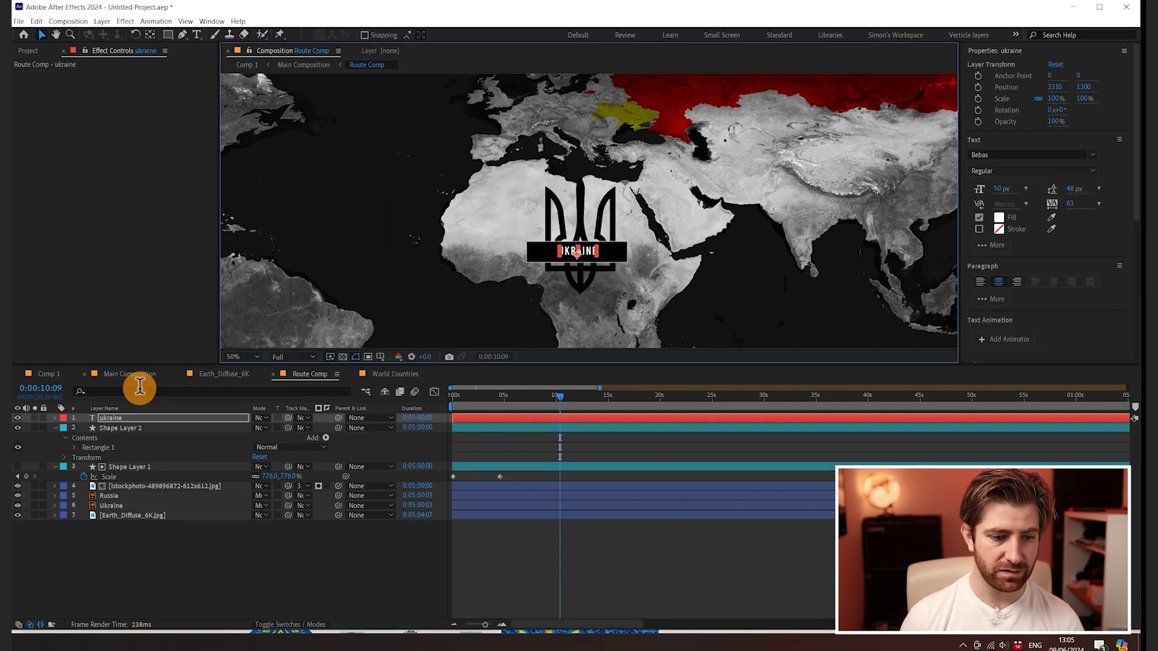
- Align the UKRAINE text and the black rectangle on their horizontal centres and centre the text's anchor point with Anchor Point Mover
{"action": "left_click", "coordinate": [120, 428], "text": "shift"}
{"action": "left_click", "coordinate": [993, 166]}
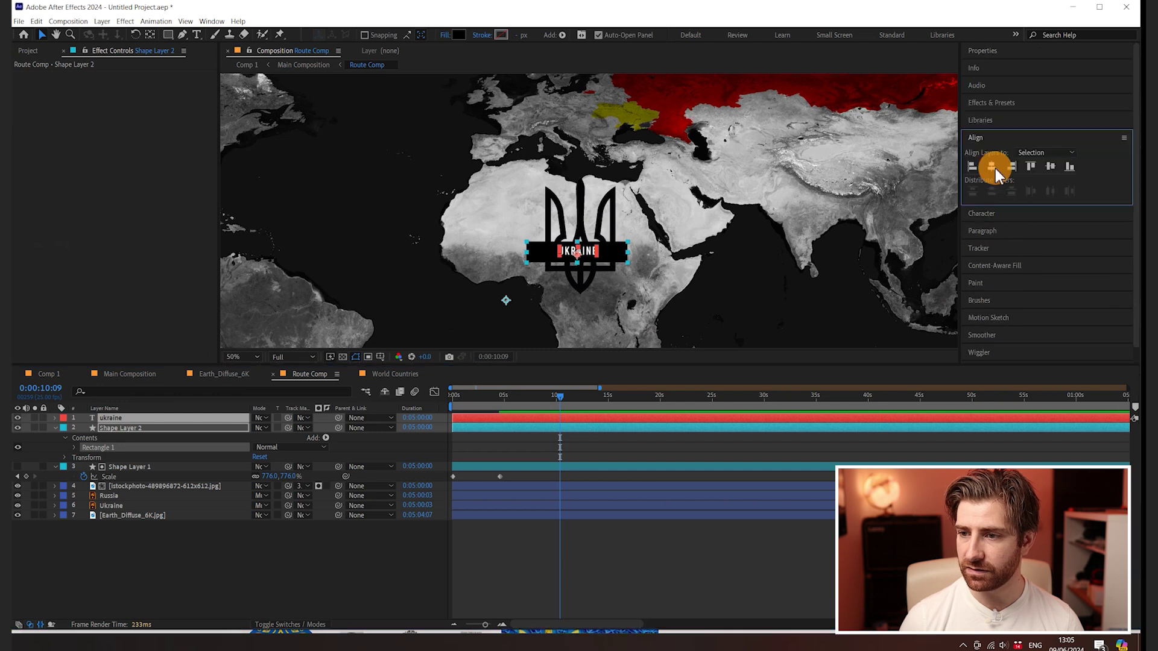
{"action": "left_click", "coordinate": [138, 420]}
{"action": "left_click", "coordinate": [211, 21]}
{"action": "left_click", "coordinate": [147, 135]}
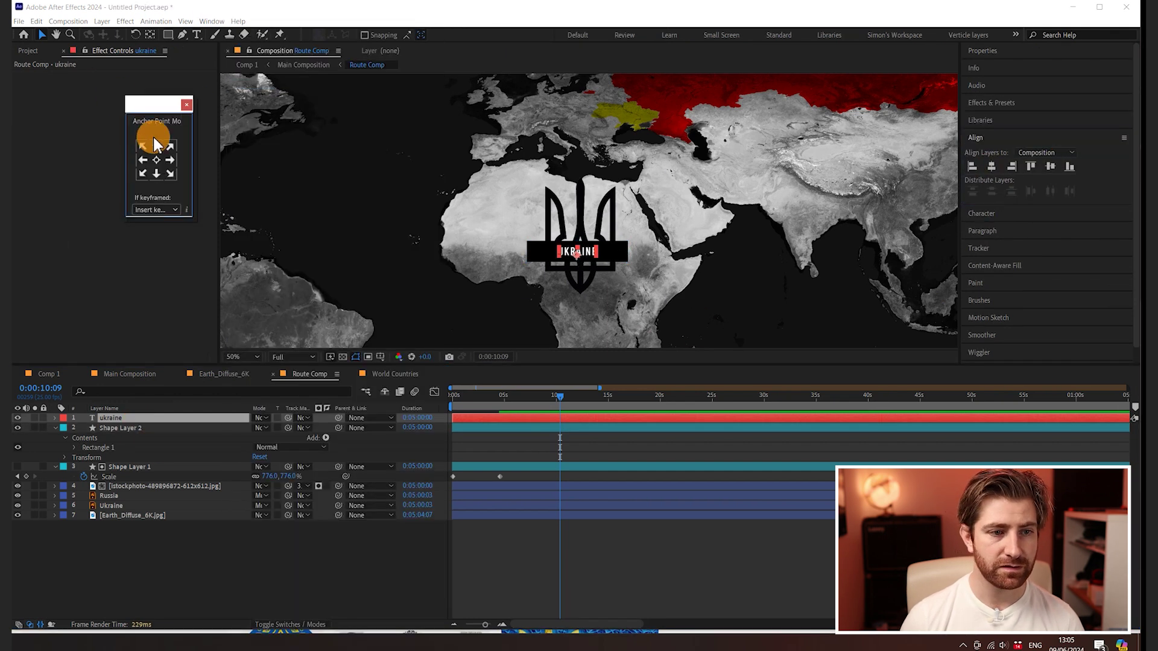
- Scale the UKRAINE text to 166.8% and set its tracking to 314 so it fills the black bar
{"action": "key", "text": "s"}
{"action": "left_click_drag", "start_coordinate": [290, 428], "coordinate": [344, 425]}
{"action": "left_click", "coordinate": [319, 549]}
{"action": "left_click", "coordinate": [111, 418]}
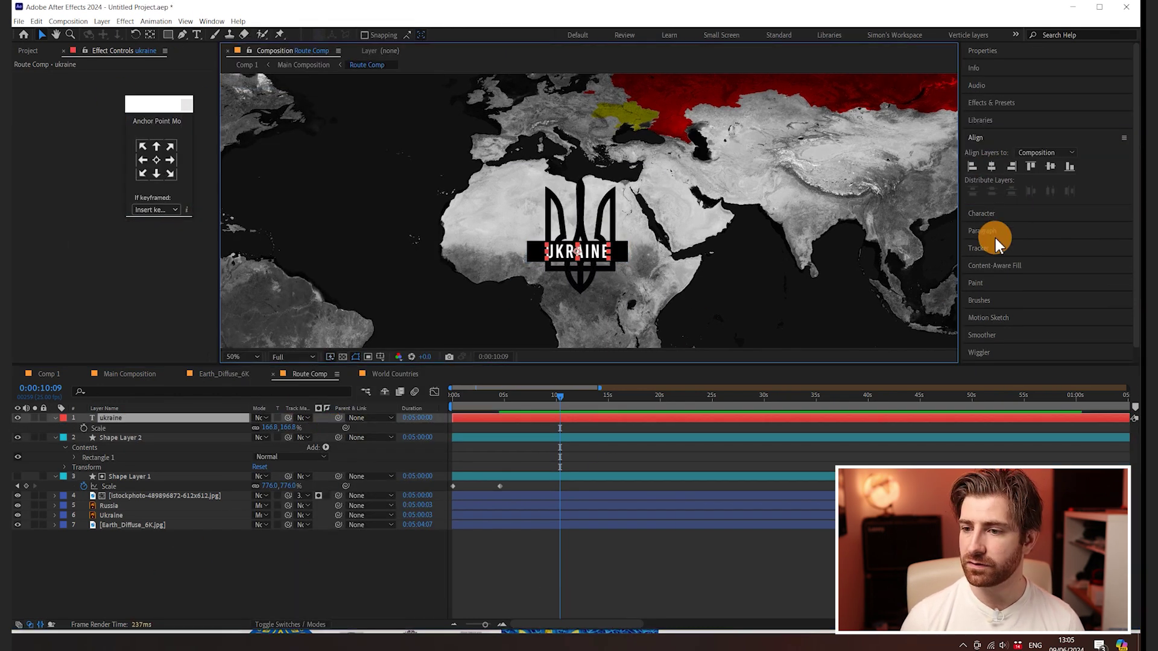
{"action": "left_click", "coordinate": [981, 213]}
{"action": "left_click_drag", "start_coordinate": [1047, 215], "coordinate": [1086, 213]}
- Assign Shape Layer 1 as the track matte of the UKRAINE text and the black bar, and scrub through the reveal
{"action": "left_click", "coordinate": [199, 438], "text": "ctrl"}
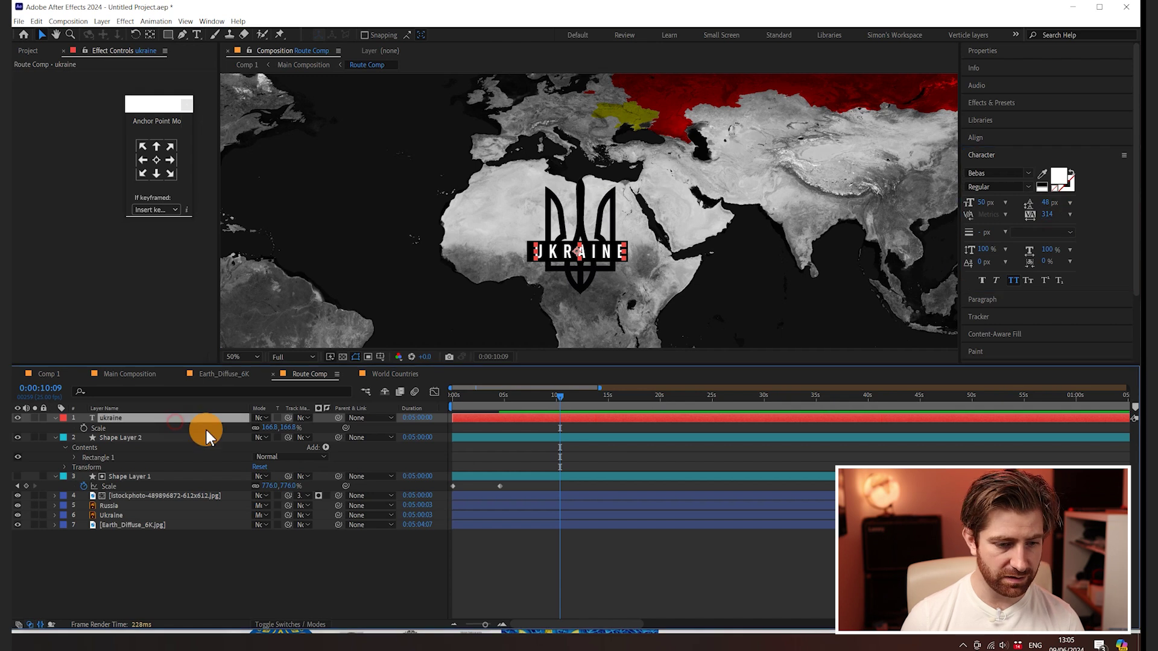
{"action": "left_click_drag", "start_coordinate": [288, 418], "coordinate": [136, 415]}
{"action": "left_click_drag", "start_coordinate": [502, 399], "coordinate": [556, 398]}
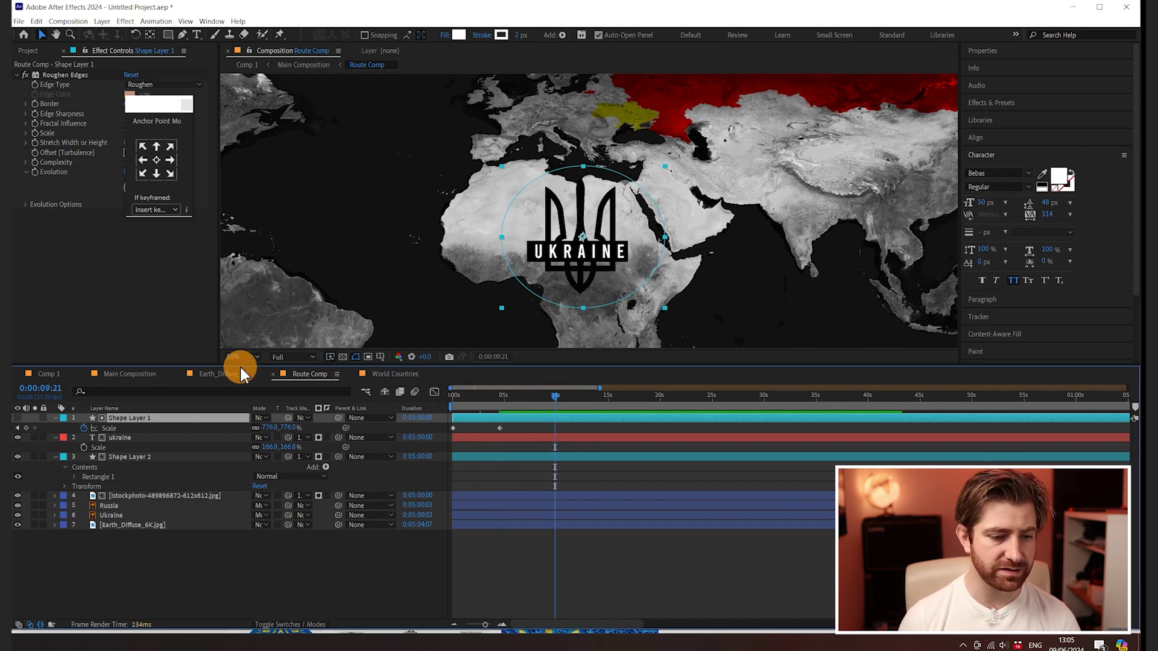
- Pre-compose the matte shape, UKRAINE text, black bar and coat of arms image into a composition named Ukraine Crest
{"action": "left_click", "coordinate": [147, 494], "text": "shift"}
{"action": "right_click", "coordinate": [147, 494]}
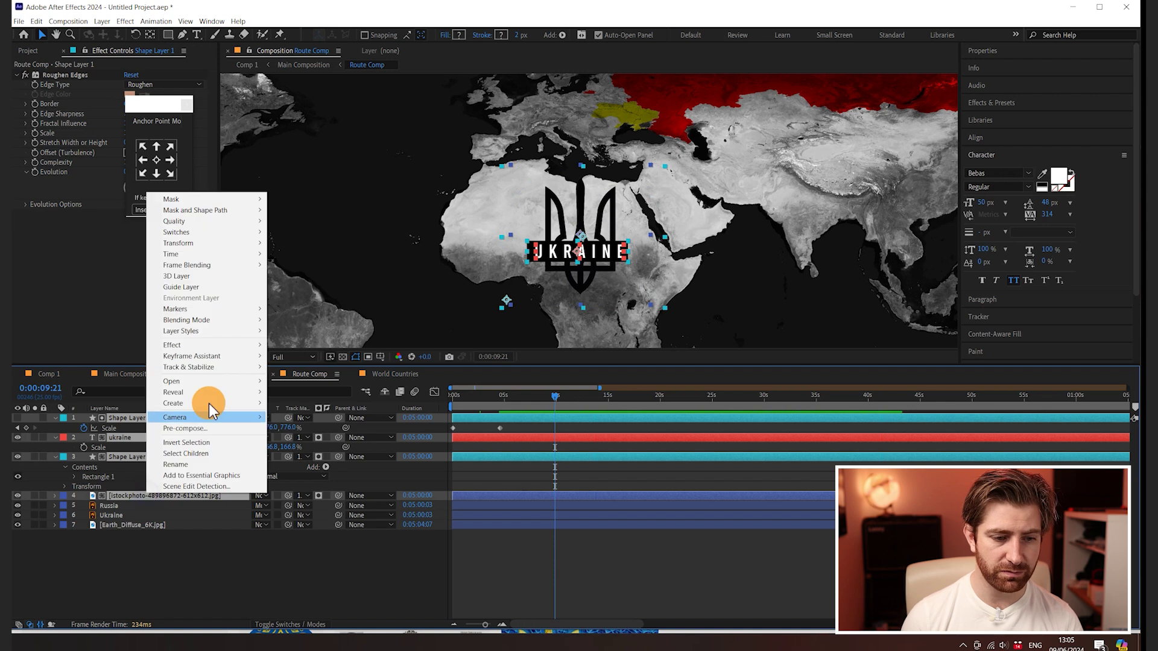
{"action": "left_click", "coordinate": [202, 429]}
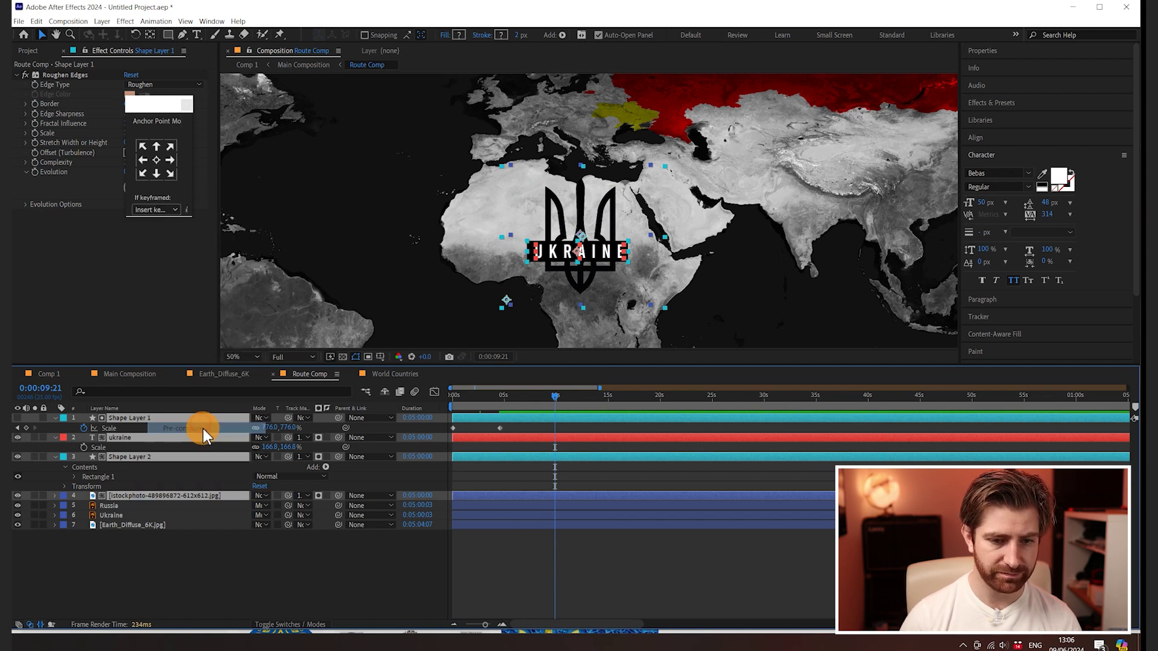
{"action": "type", "text": "Ukraine Crest"}
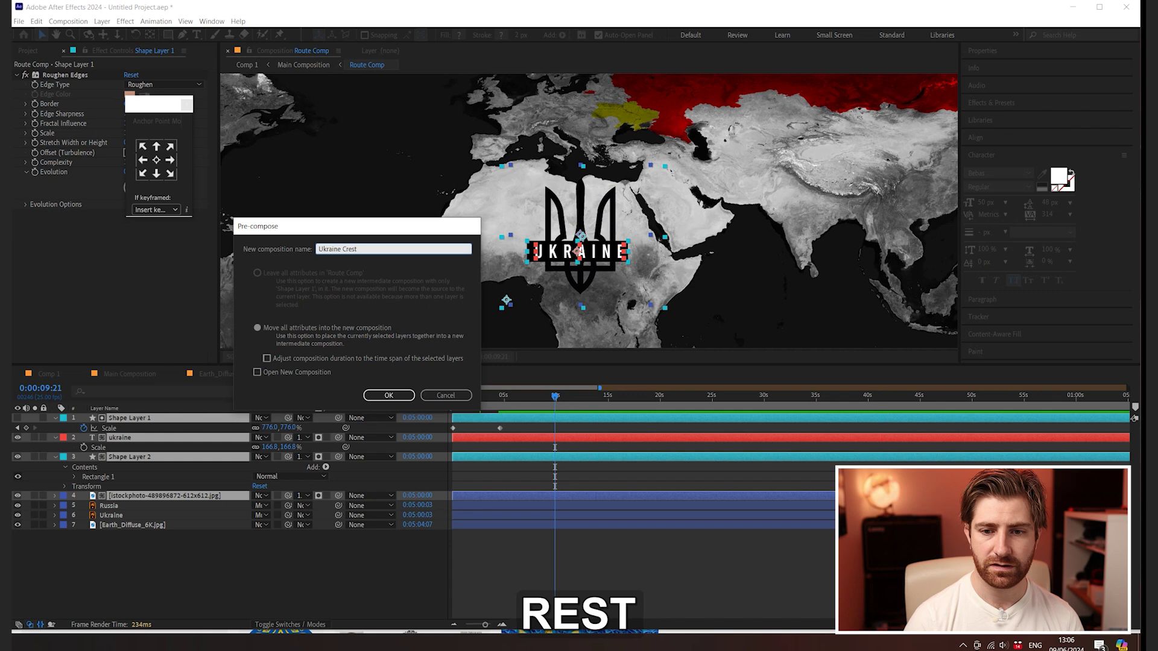
{"action": "key", "text": "Return"}
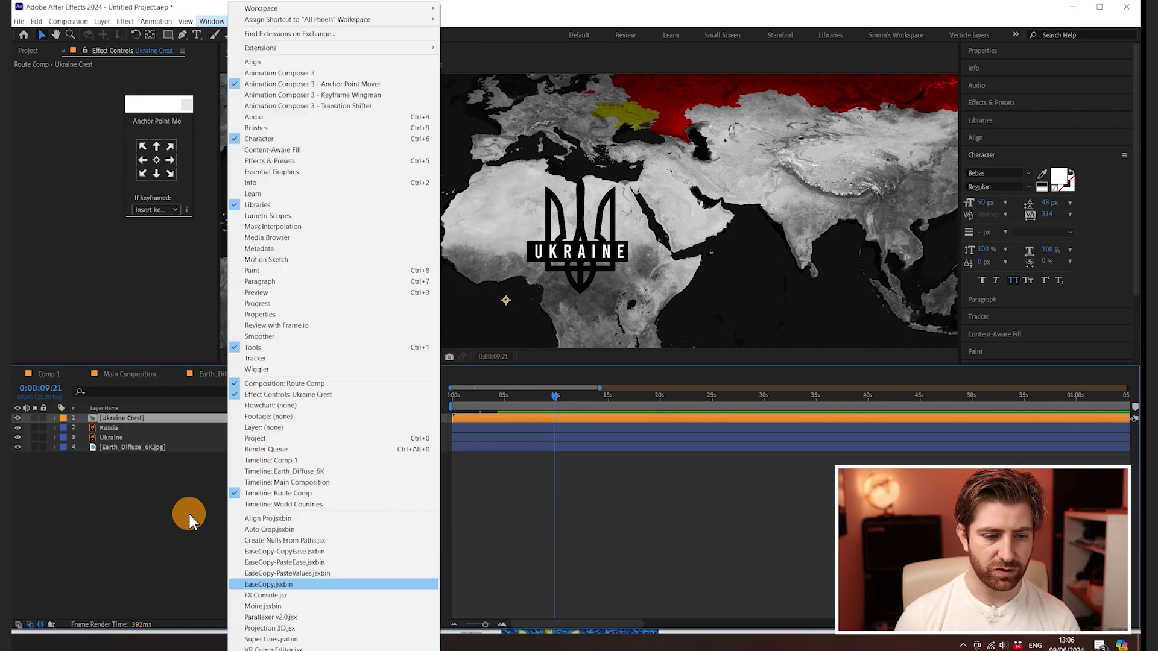
- Open the Ukraine Crest composition and crop it to a region of interest drawn closely around the crest
{"action": "double_click", "coordinate": [135, 419]}
{"action": "key", "text": "comma"}
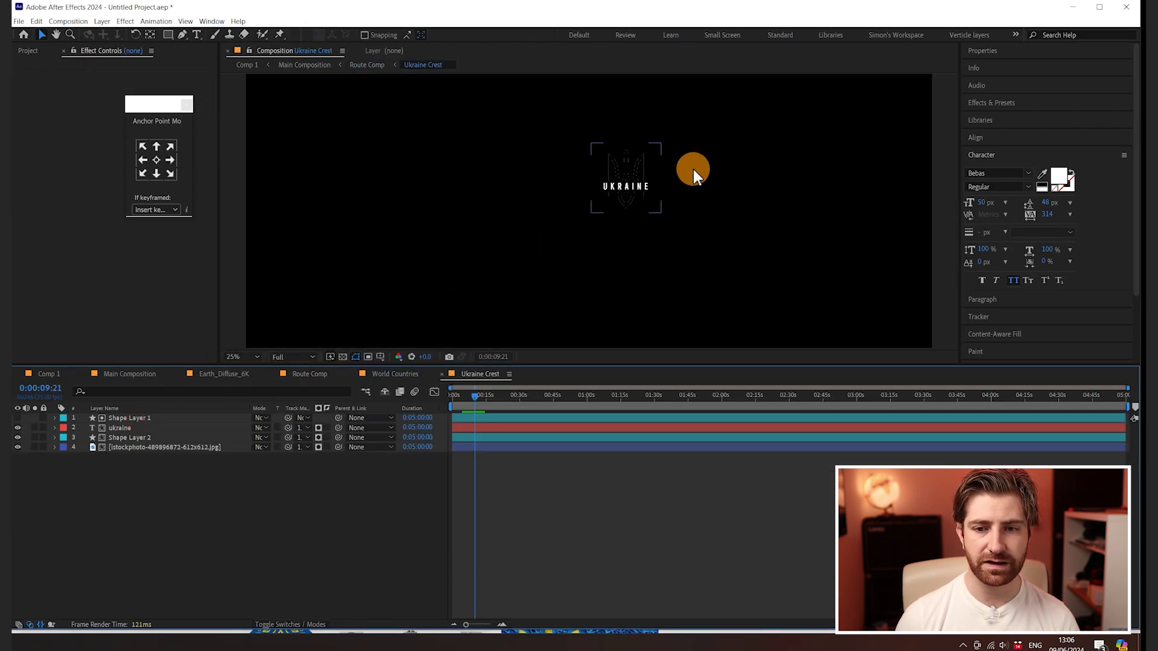
{"action": "left_click", "coordinate": [246, 91]}
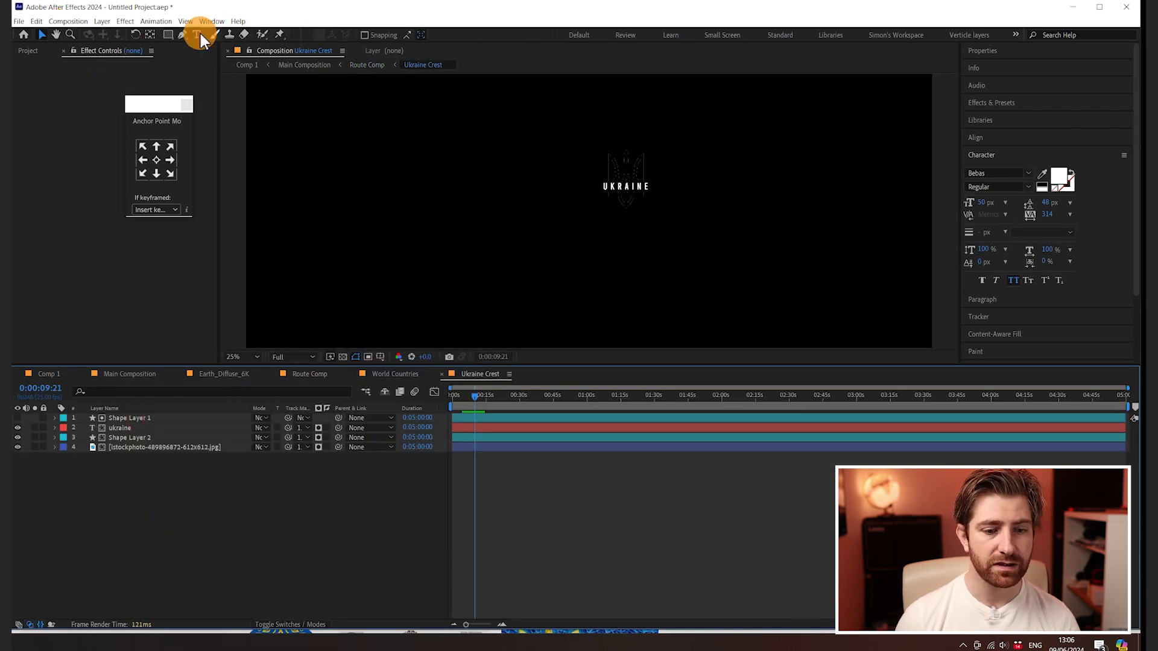
{"action": "left_click", "coordinate": [610, 138]}
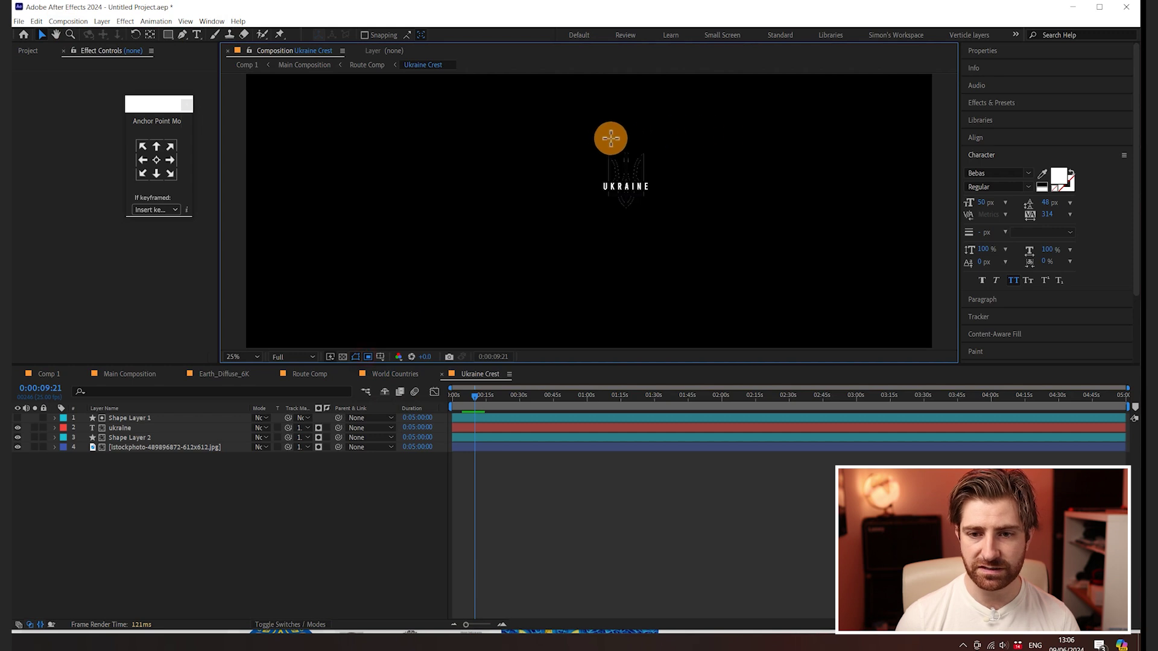
{"action": "left_click_drag", "start_coordinate": [585, 135], "coordinate": [682, 220]}
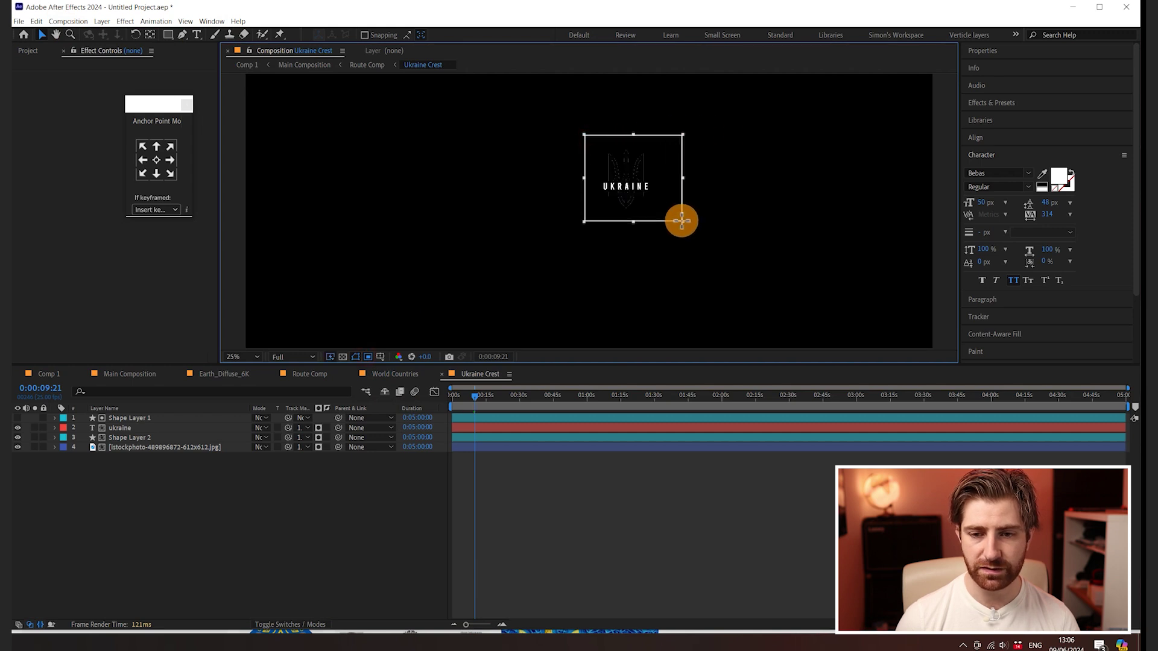
{"action": "left_click", "coordinate": [80, 19]}
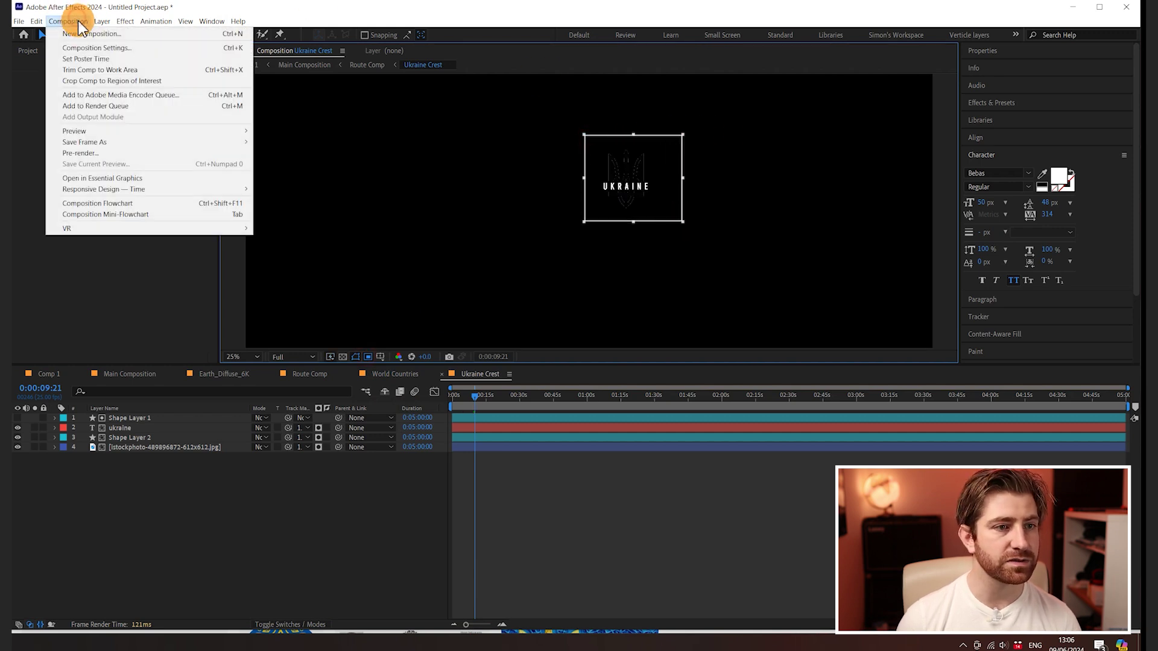
{"action": "left_click", "coordinate": [110, 80]}
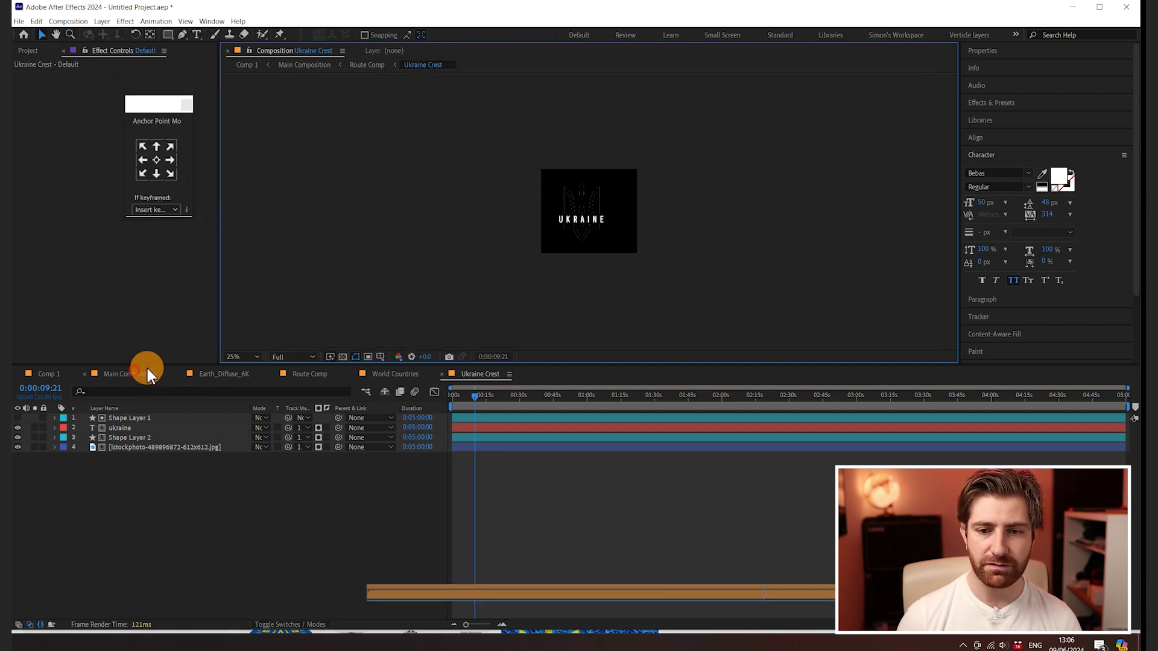
- In Route Comp, move the Ukraine Crest layer over Ukraine and scale it down to 14%
{"action": "left_click", "coordinate": [138, 374]}
{"action": "left_click", "coordinate": [323, 374]}
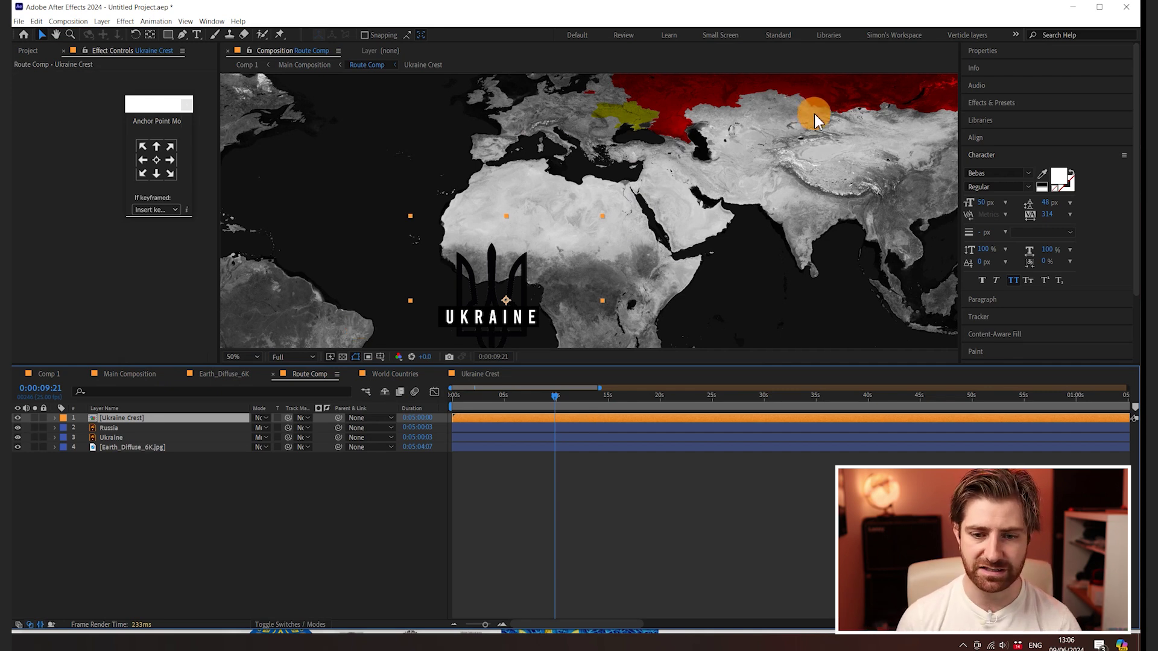
{"action": "key", "text": "comma"}
{"action": "left_click_drag", "start_coordinate": [560, 271], "coordinate": [610, 193]}
{"action": "key", "text": "s"}
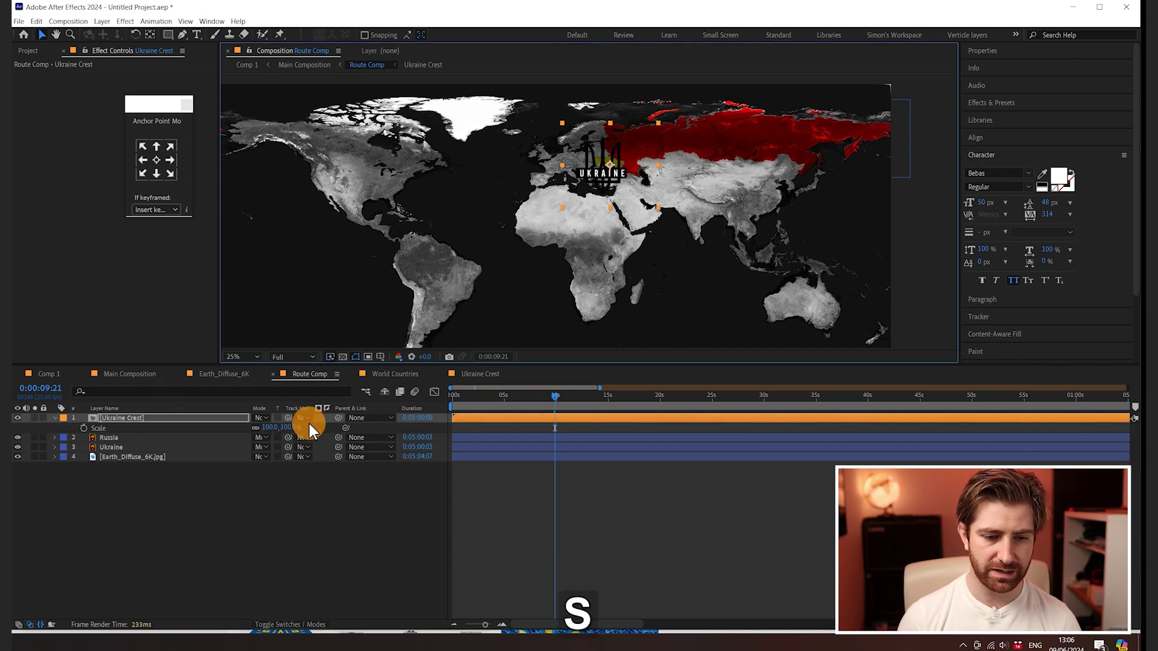
{"action": "left_click_drag", "start_coordinate": [294, 429], "coordinate": [257, 428]}
{"action": "left_click", "coordinate": [329, 380]}
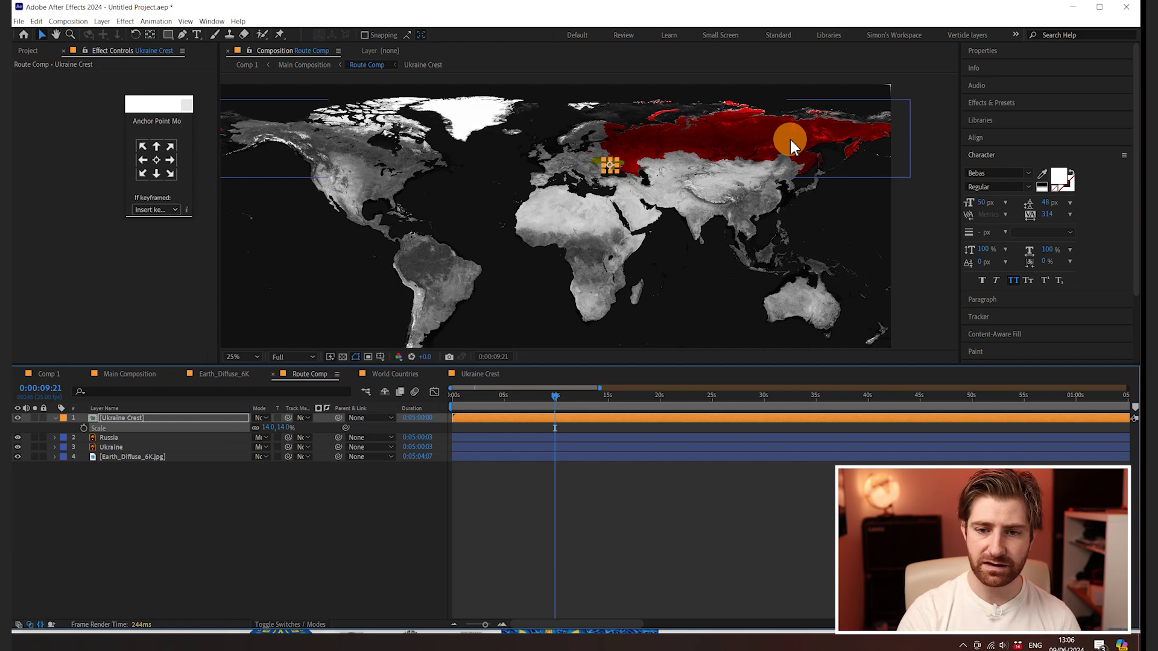
{"action": "left_click", "coordinate": [611, 166]}
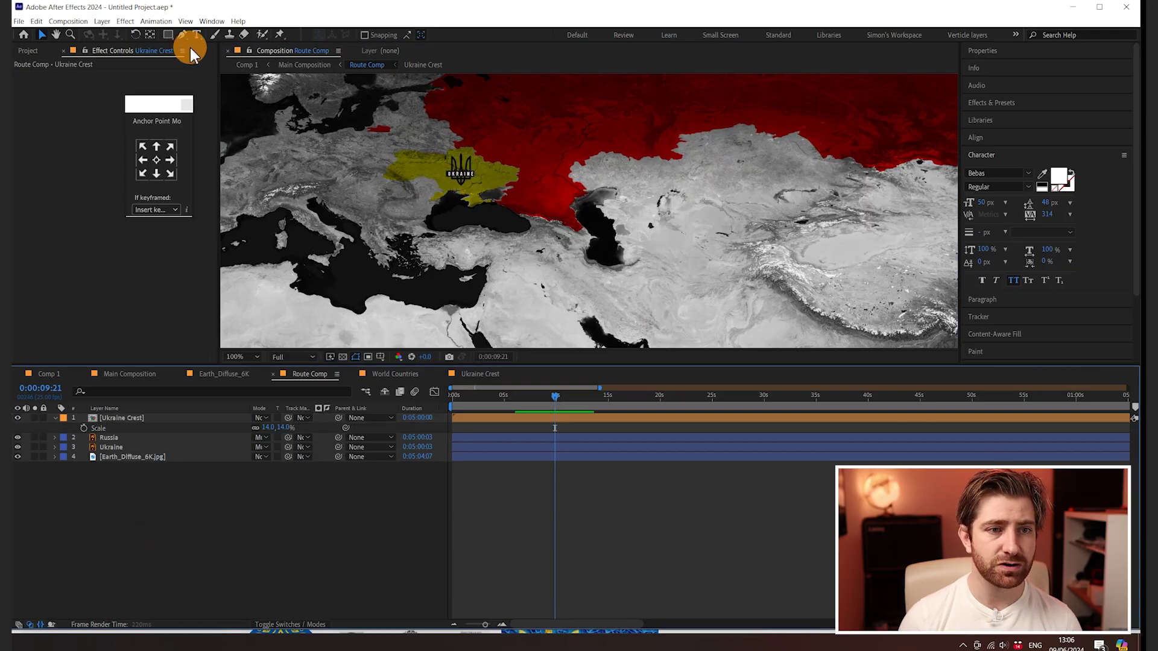
- Draw a curved RotoBezier pen path from the Ukraine crest into Russia on a new shape layer
{"action": "left_click", "coordinate": [181, 35]}
{"action": "mouse_move", "coordinate": [184, 37]}
{"action": "left_mouse_down"}
{"action": "mouse_move", "coordinate": [215, 63]}
{"action": "mouse_move", "coordinate": [231, 41]}
{"action": "left_mouse_up"}
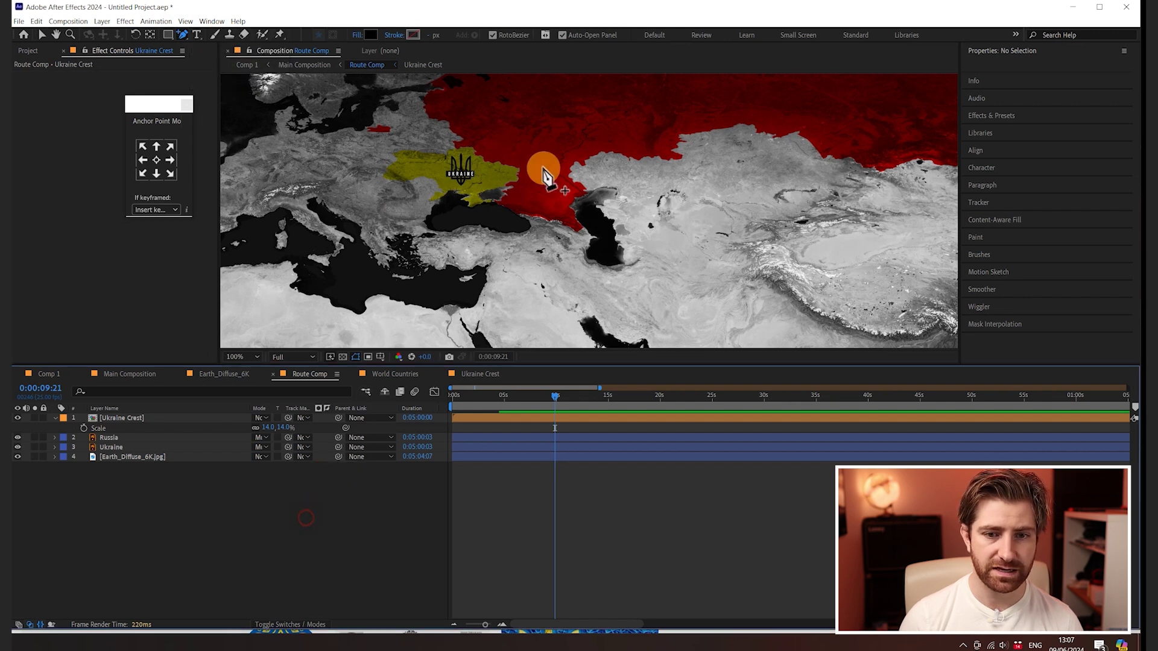
{"action": "left_click", "coordinate": [463, 179]}
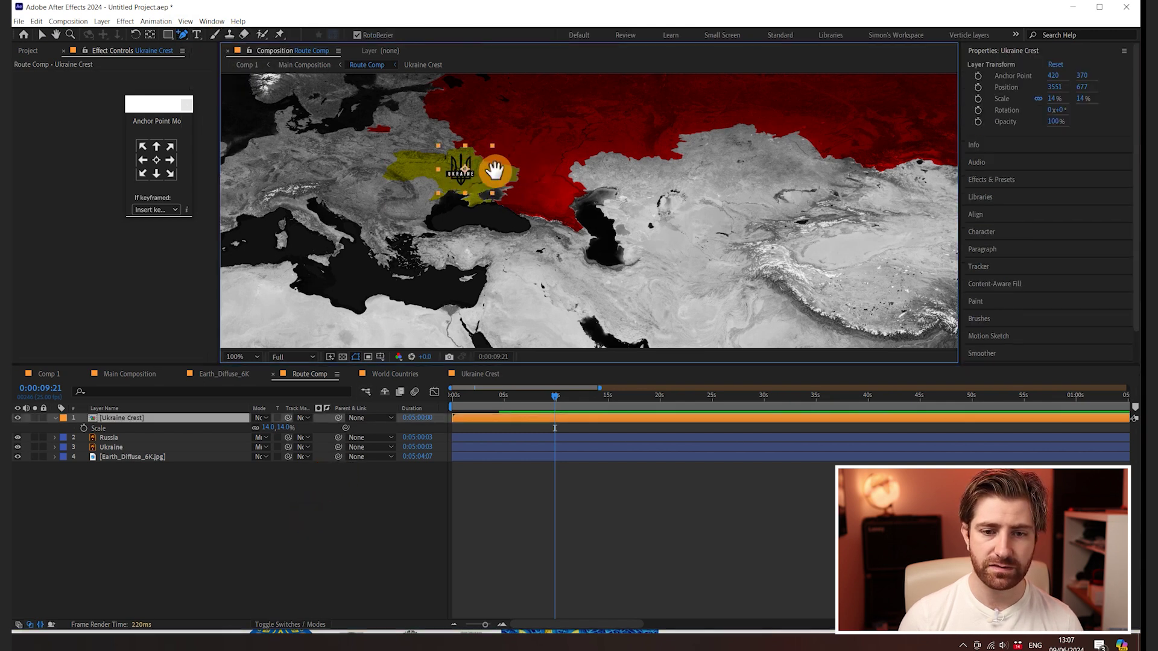
{"action": "middle_click", "coordinate": [491, 175]}
{"action": "left_click", "coordinate": [453, 191]}
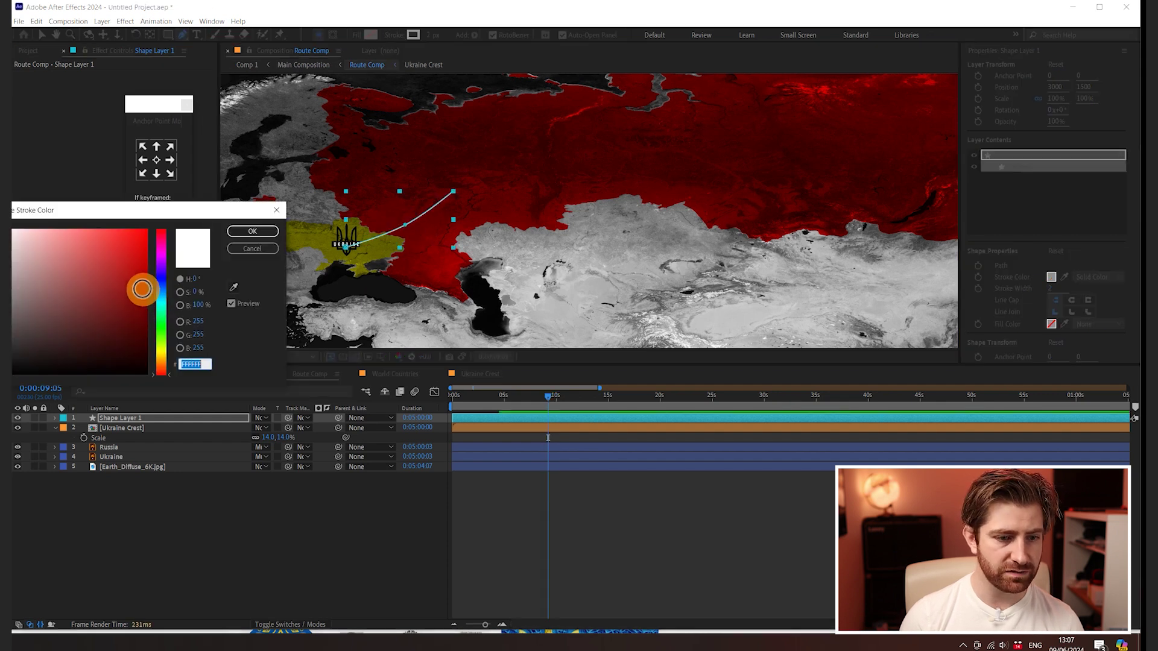
- Set the curved line's stroke colour to bright yellow and deselect its layer
{"action": "left_click", "coordinate": [168, 353]}
{"action": "left_click", "coordinate": [144, 231]}
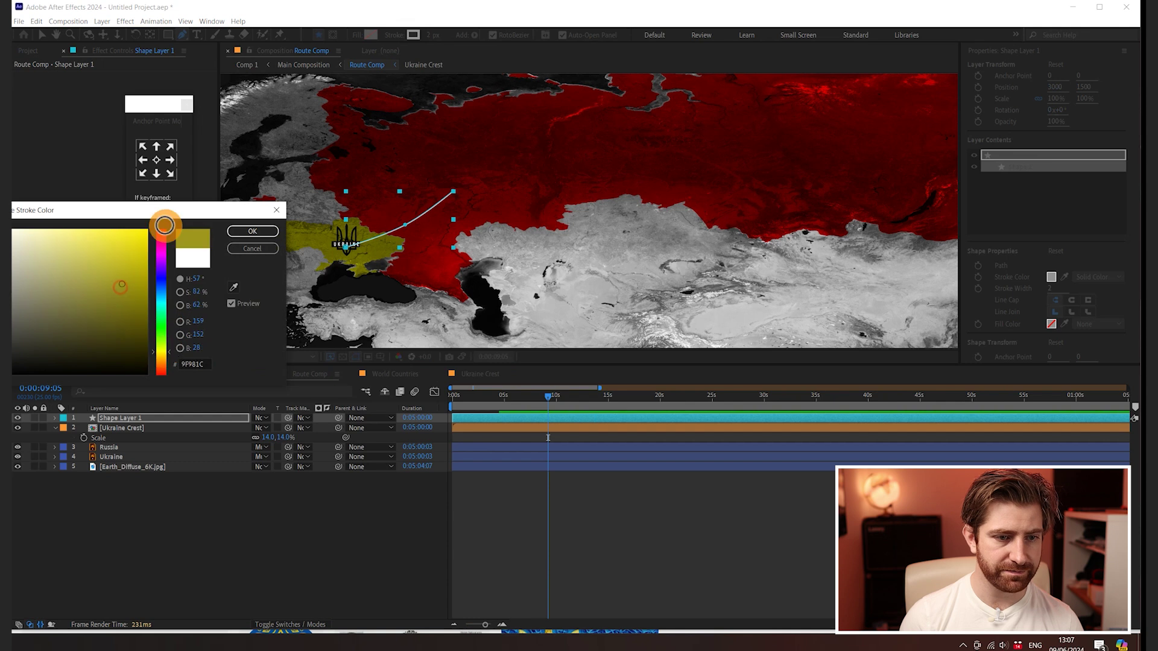
{"action": "left_click", "coordinate": [246, 233]}
{"action": "left_click", "coordinate": [254, 531]}
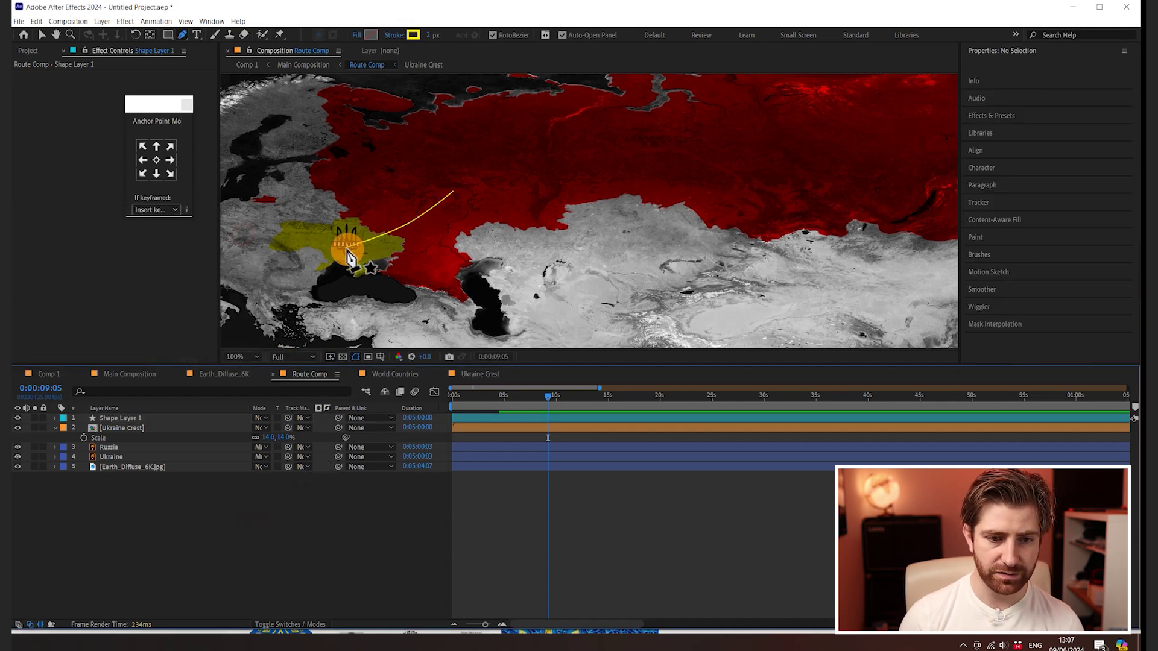
- Draw two more curved yellow lines from the crest into Russia, each on its own shape layer
{"action": "mouse_move", "coordinate": [347, 246]}
{"action": "left_mouse_down"}
{"action": "mouse_move", "coordinate": [430, 202]}
{"action": "mouse_move", "coordinate": [473, 233]}
{"action": "left_mouse_up"}
{"action": "left_click", "coordinate": [425, 179]}
{"action": "key", "text": "F2"}
{"action": "left_click", "coordinate": [347, 246]}
{"action": "left_click", "coordinate": [530, 508]}
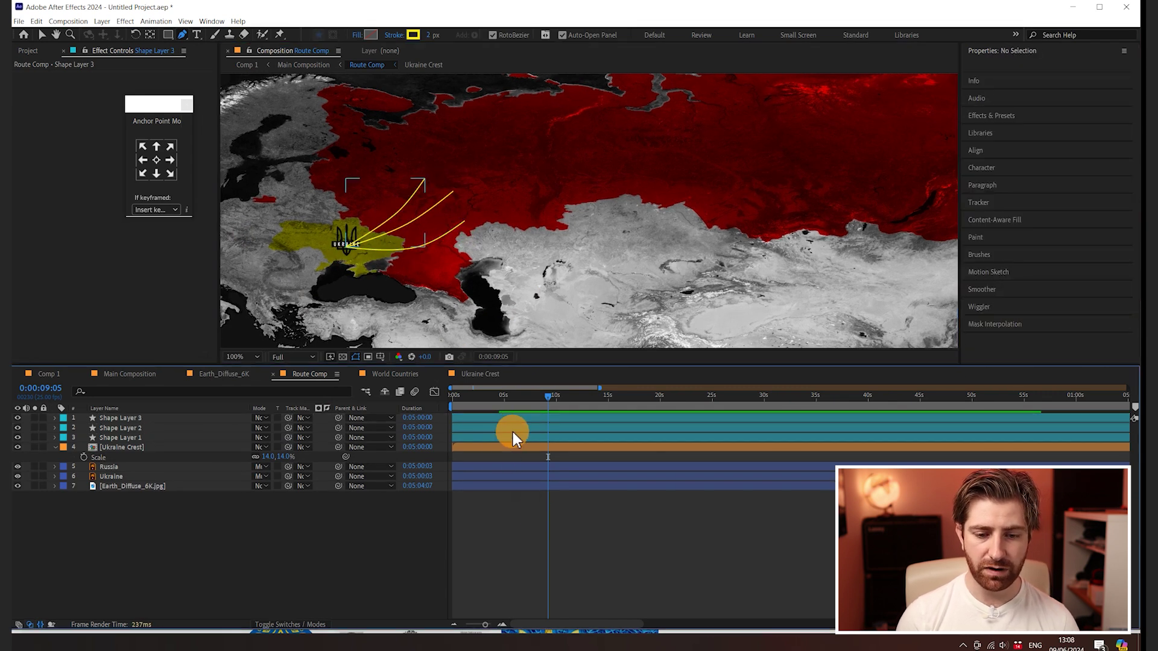
- Apply the Deep Glow effect to Shape Layer 1, the middle curved line
{"action": "left_click", "coordinate": [513, 437]}
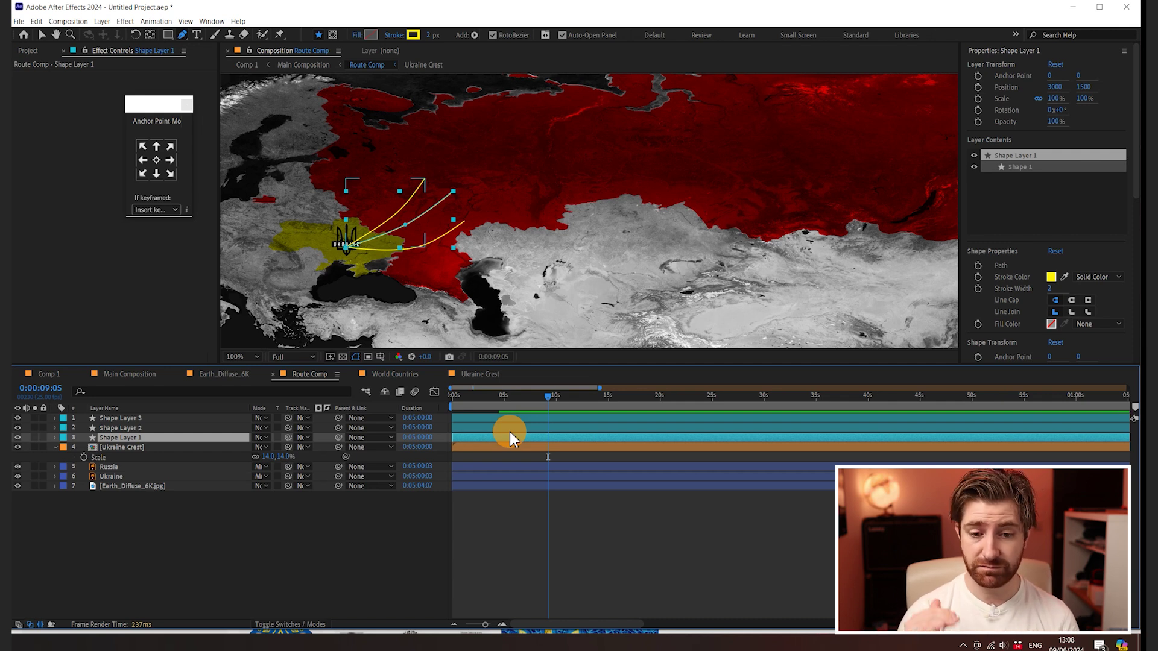
{"action": "key", "text": "ctrl+space"}
{"action": "type", "text": "dee"}
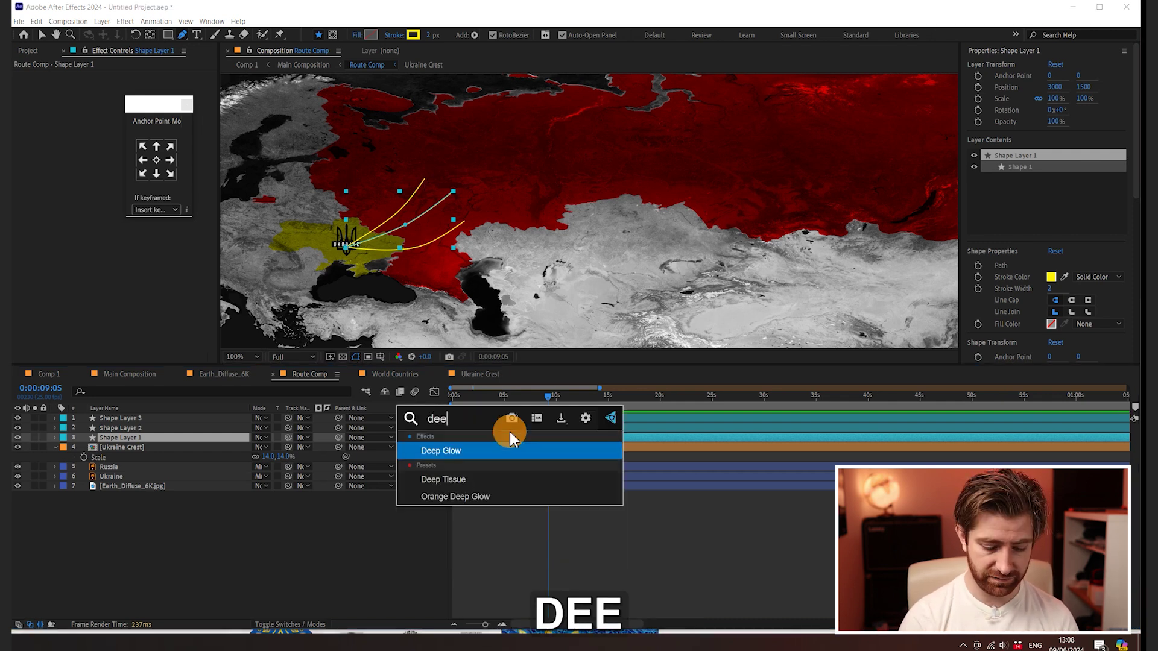
{"action": "type", "text": "p"}
{"action": "left_click", "coordinate": [461, 452]}
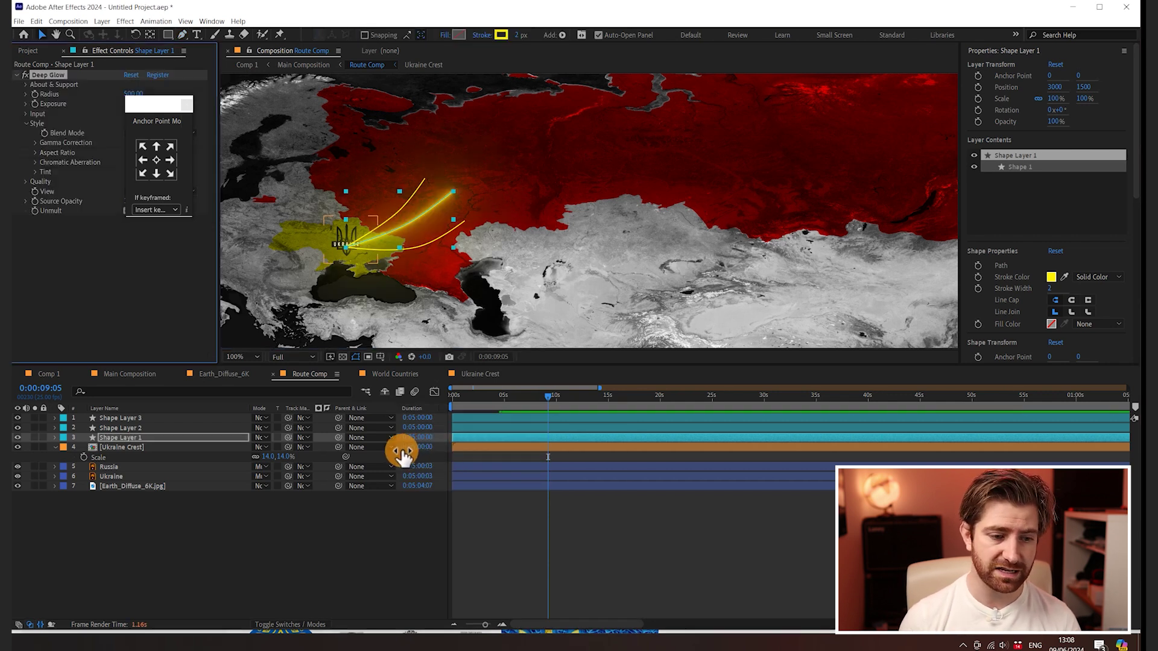
- Apply Deep Glow to the other two curved lines and set Shape Layer 1's glow Exposure to 0.40
{"action": "left_click", "coordinate": [121, 428]}
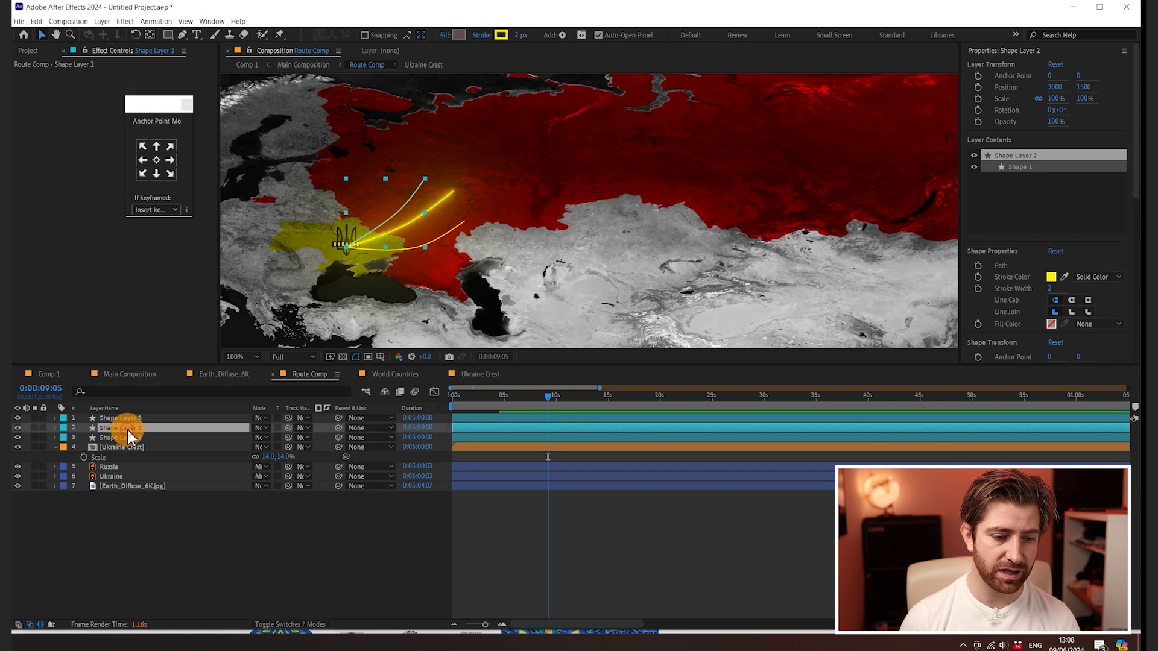
{"action": "key", "text": "ctrl+space"}
{"action": "type", "text": "de"}
{"action": "key", "text": "Return"}
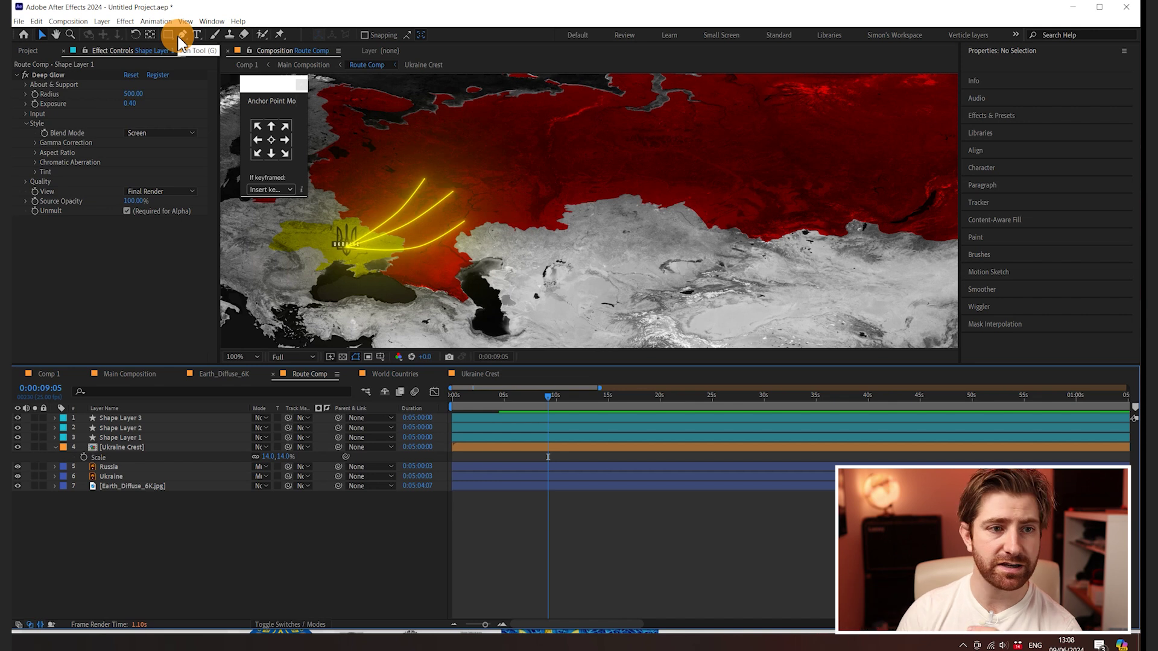
- Draw a five-point star shape over Russia with an outer radius of about 58 and an inner radius of about 44
{"action": "mouse_move", "coordinate": [169, 31]}
{"action": "left_mouse_down"}
{"action": "mouse_move", "coordinate": [209, 39]}
{"action": "mouse_move", "coordinate": [221, 84]}
{"action": "left_mouse_up"}
{"action": "left_click_drag", "start_coordinate": [476, 135], "coordinate": [493, 156]}
{"action": "key", "text": "Up"}
{"action": "key", "text": "Down"}
{"action": "key", "text": "Down"}
{"action": "key", "text": "Up"}
{"action": "key", "text": "Up"}
{"action": "key", "text": "Up"}
{"action": "key", "text": "Down"}
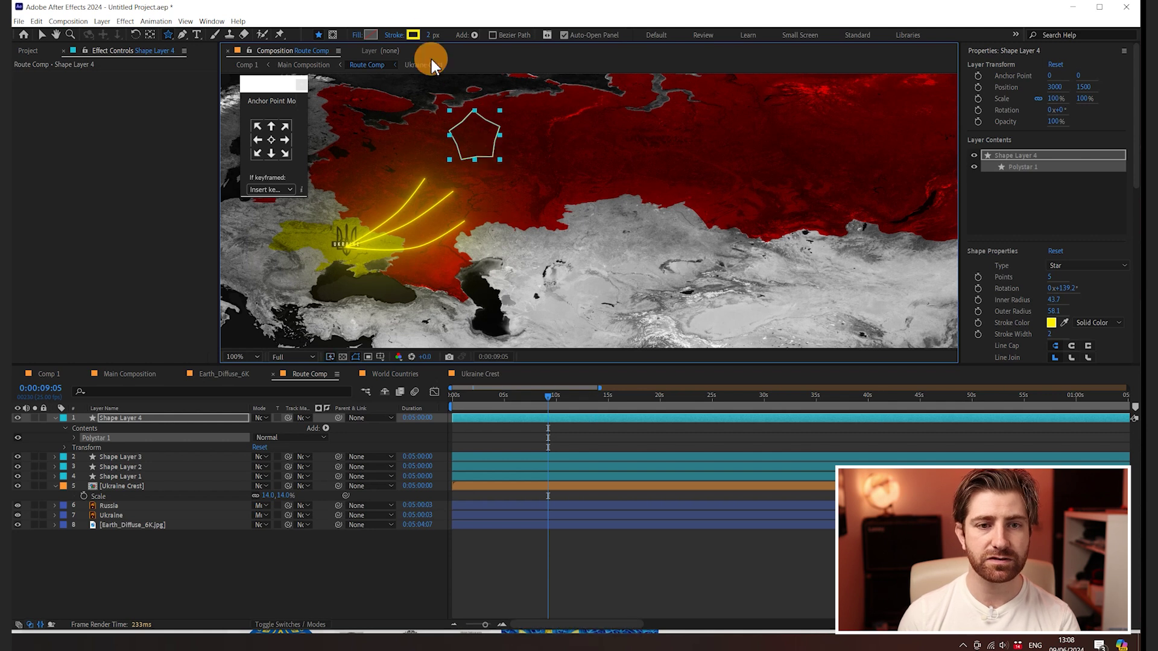
- Remove the star shape's stroke and fill it with white (FFFFFF)
{"action": "left_click", "coordinate": [395, 36]}
{"action": "left_click", "coordinate": [20, 287]}
{"action": "left_click", "coordinate": [371, 35]}
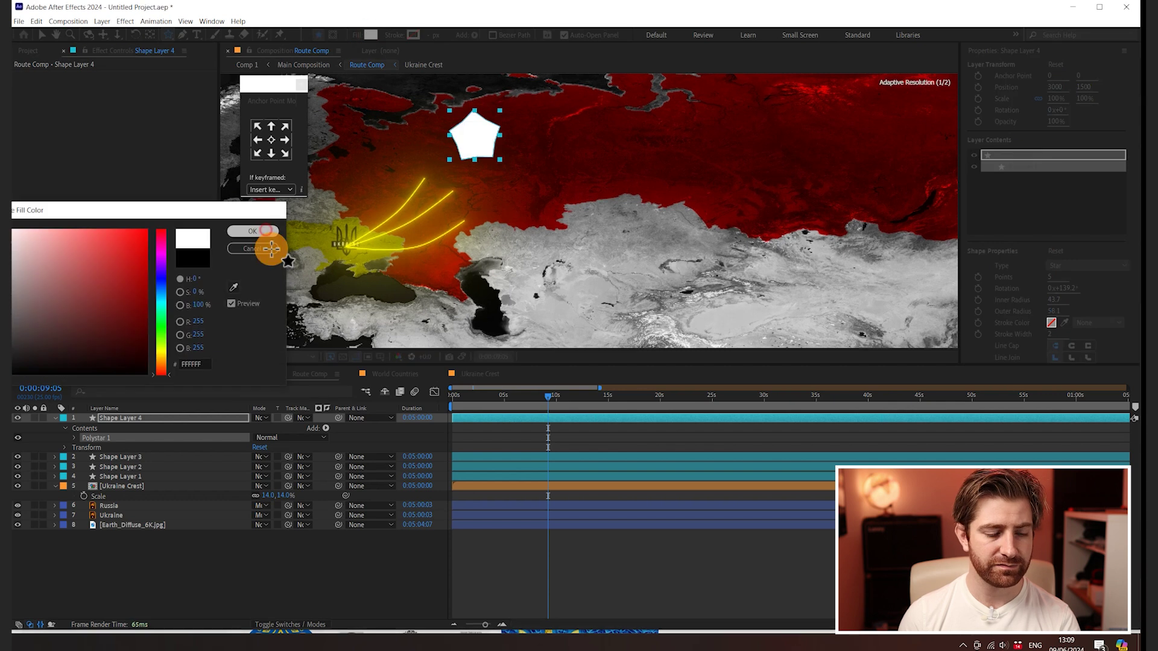
{"action": "left_click", "coordinate": [266, 230]}
- Import satellite-dish-icon-vector from the Downloads folder into Route Comp as the topmost layer
{"action": "key", "text": "alt+Tab"}
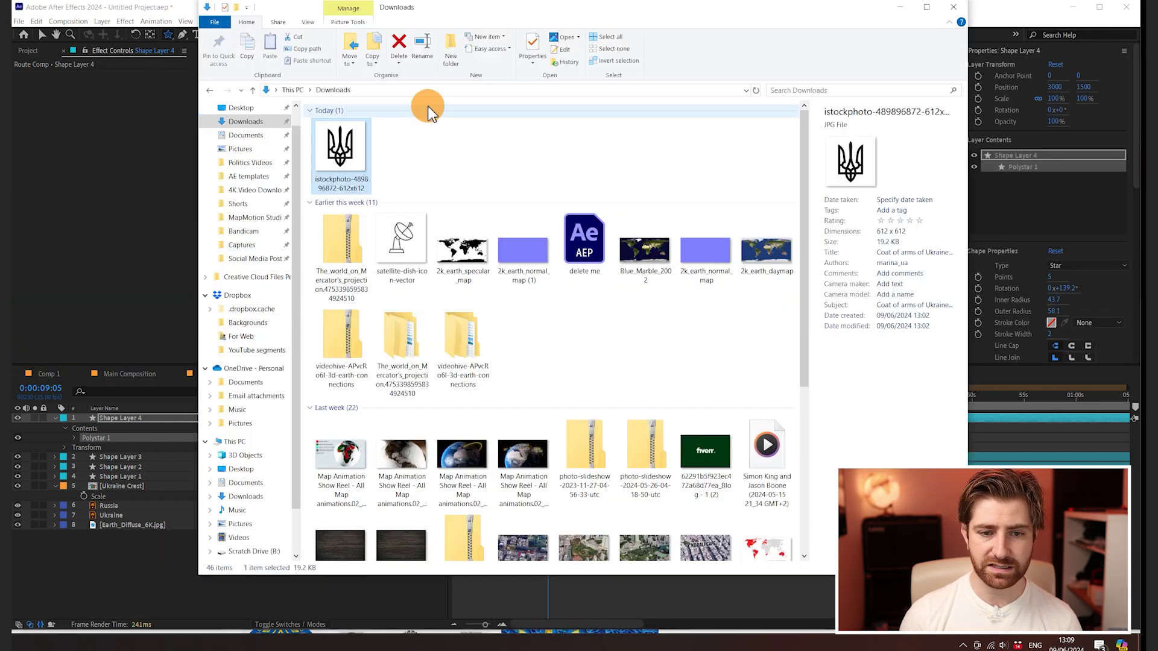
{"action": "left_click", "coordinate": [402, 242]}
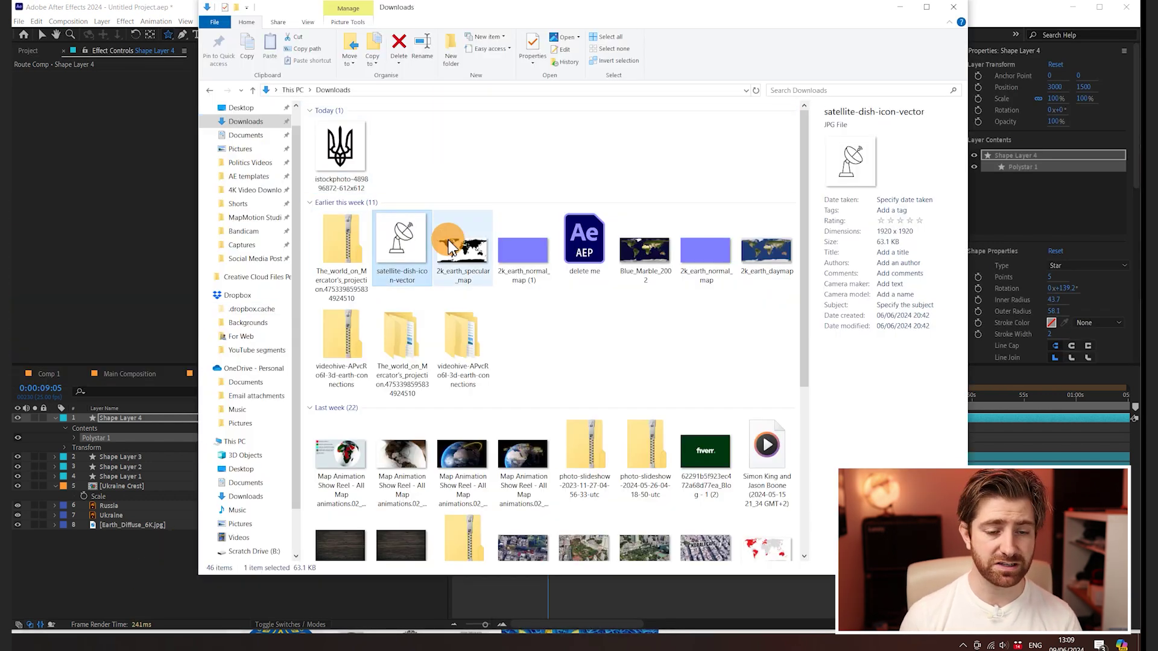
{"action": "left_click_drag", "start_coordinate": [401, 241], "coordinate": [363, 406]}
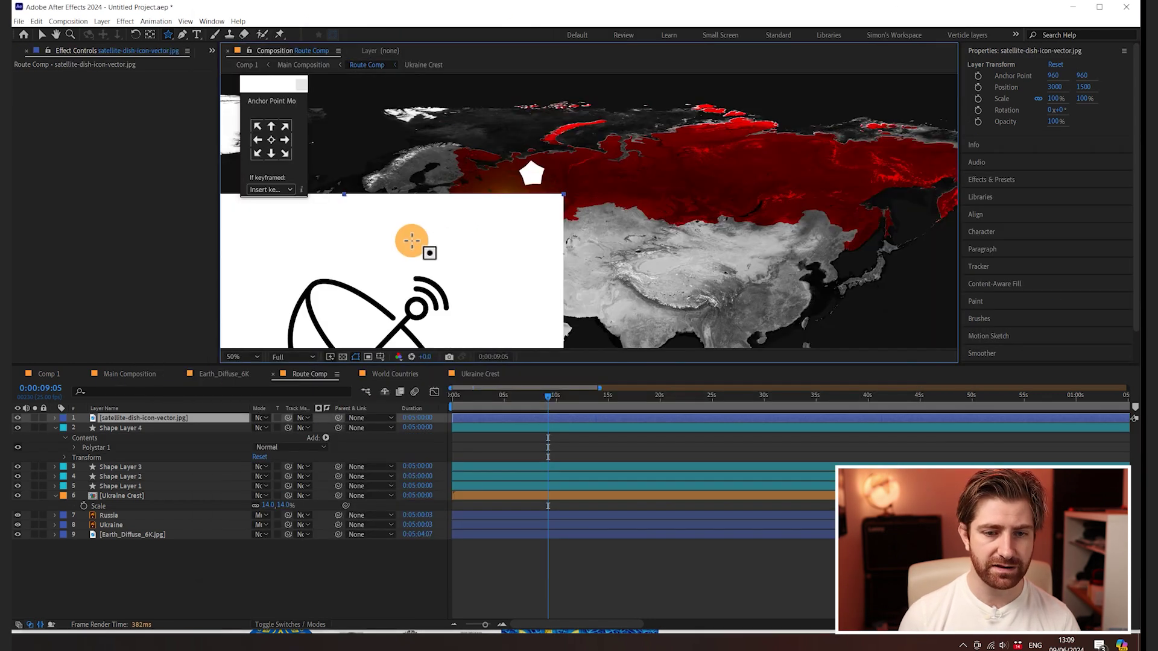
{"action": "scroll", "coordinate": [441, 298], "scroll_direction": "down", "scroll_amount": 4}
{"action": "key", "text": "v"}
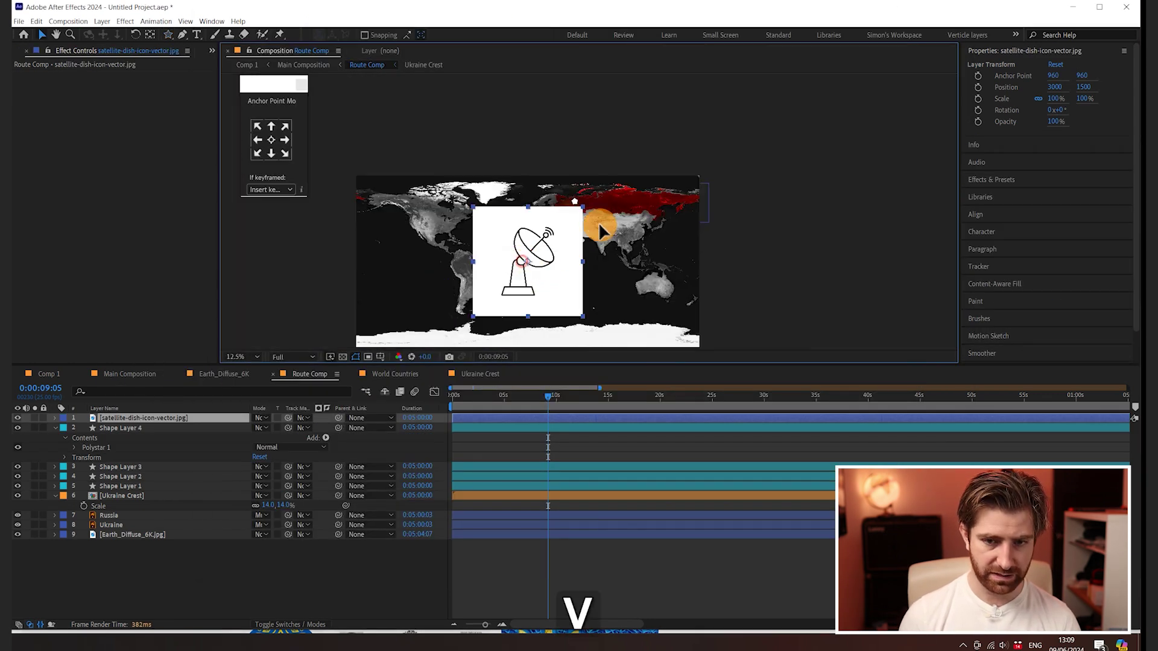
- Copy the Color Key effect from the crest image in the Ukraine Crest composition onto the satellite-dish layer in Route Comp
{"action": "double_click", "coordinate": [130, 495]}
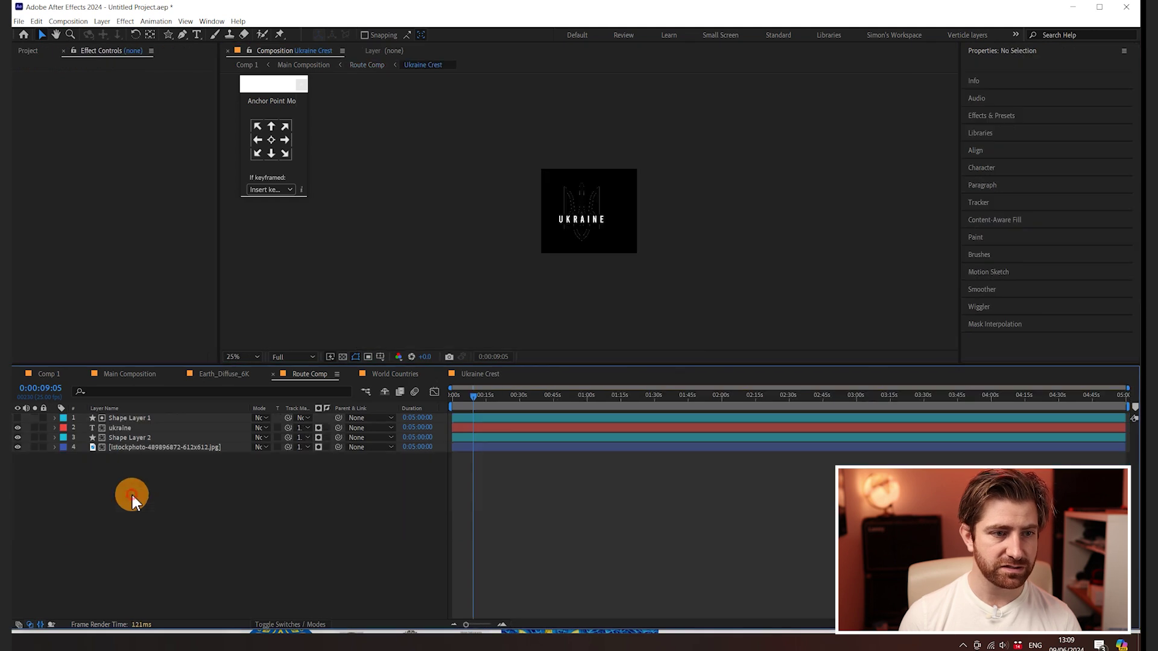
{"action": "left_click", "coordinate": [139, 446]}
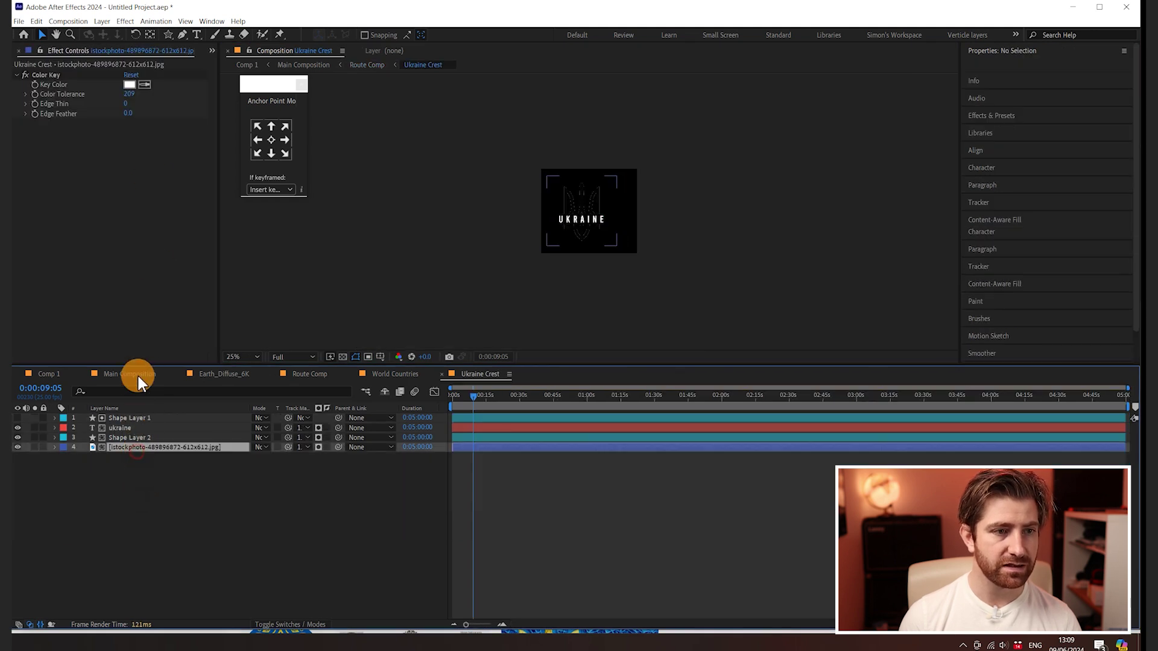
{"action": "left_click", "coordinate": [47, 75]}
{"action": "key", "text": "ctrl+c"}
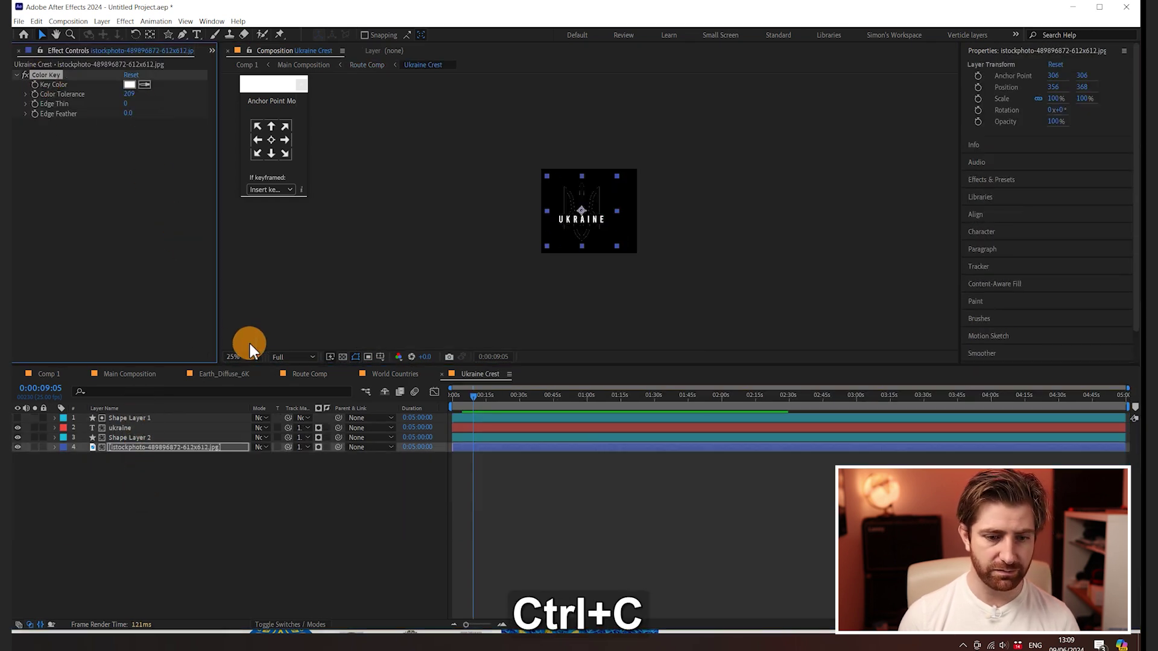
{"action": "left_click", "coordinate": [369, 375]}
{"action": "left_click", "coordinate": [314, 374]}
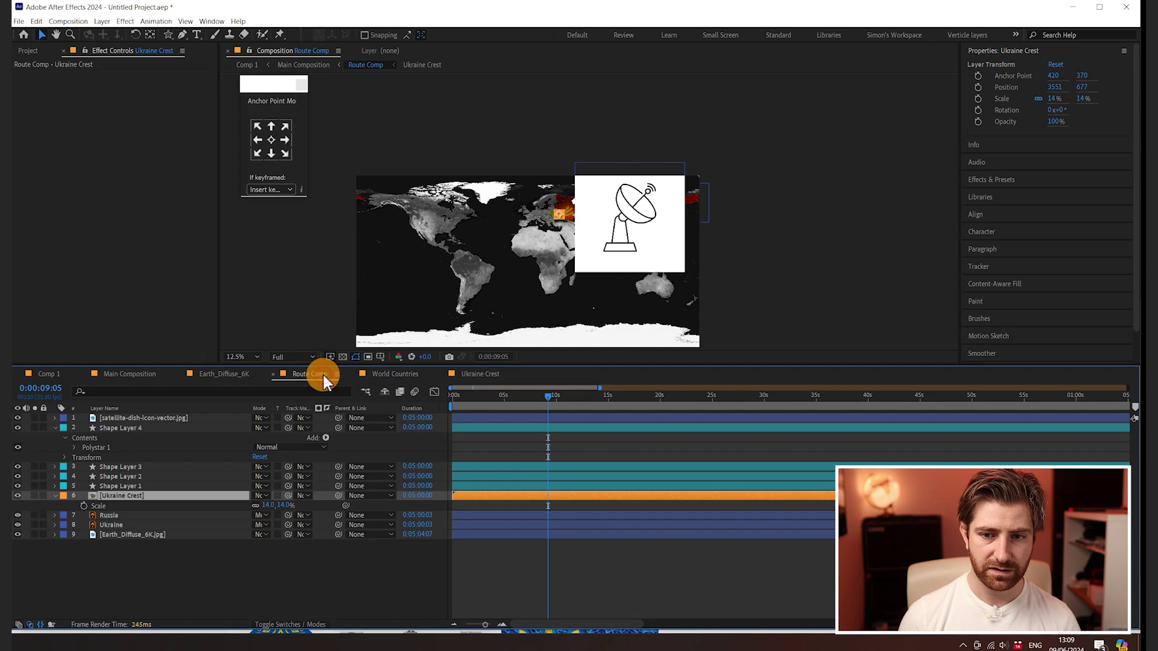
{"action": "left_click", "coordinate": [635, 237]}
{"action": "key", "text": "ctrl+v"}
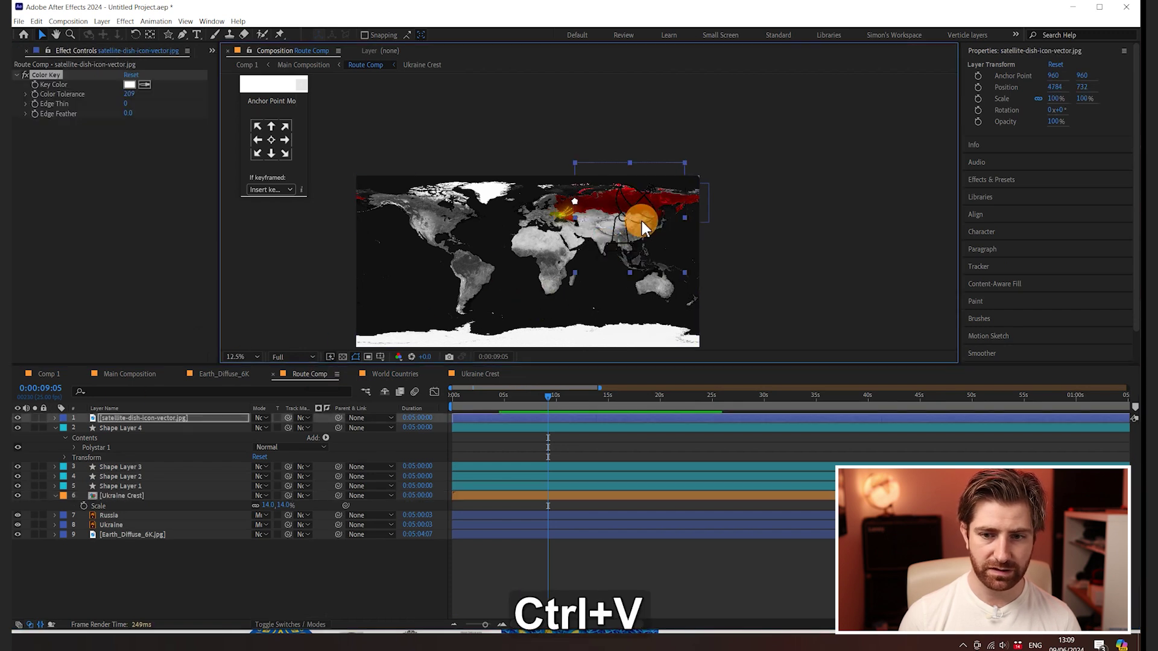
- Scale the satellite-dish icon to 5.9% and centre it on the white star shape over Russia
{"action": "scroll", "coordinate": [642, 222], "scroll_direction": "up", "scroll_amount": 2}
{"action": "left_click_drag", "start_coordinate": [642, 222], "coordinate": [498, 180]}
{"action": "key", "text": "s"}
{"action": "left_click_drag", "start_coordinate": [326, 440], "coordinate": [273, 427]}
{"action": "scroll", "coordinate": [548, 201], "scroll_direction": "up", "scroll_amount": 3}
{"action": "scroll", "coordinate": [548, 201], "scroll_direction": "up", "scroll_amount": 1}
{"action": "left_click_drag", "start_coordinate": [555, 218], "coordinate": [531, 225]}
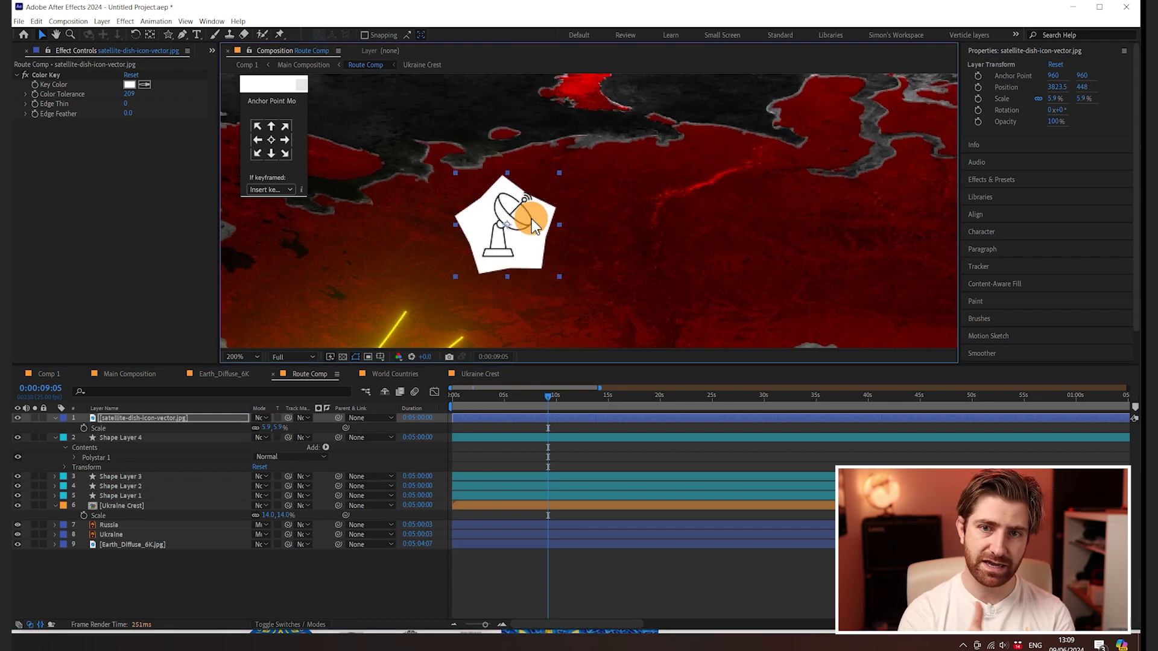
{"action": "mouse_move", "coordinate": [531, 219]}
{"action": "left_mouse_down"}
{"action": "mouse_move", "coordinate": [513, 205]}
{"action": "mouse_move", "coordinate": [516, 224]}
{"action": "left_mouse_up"}
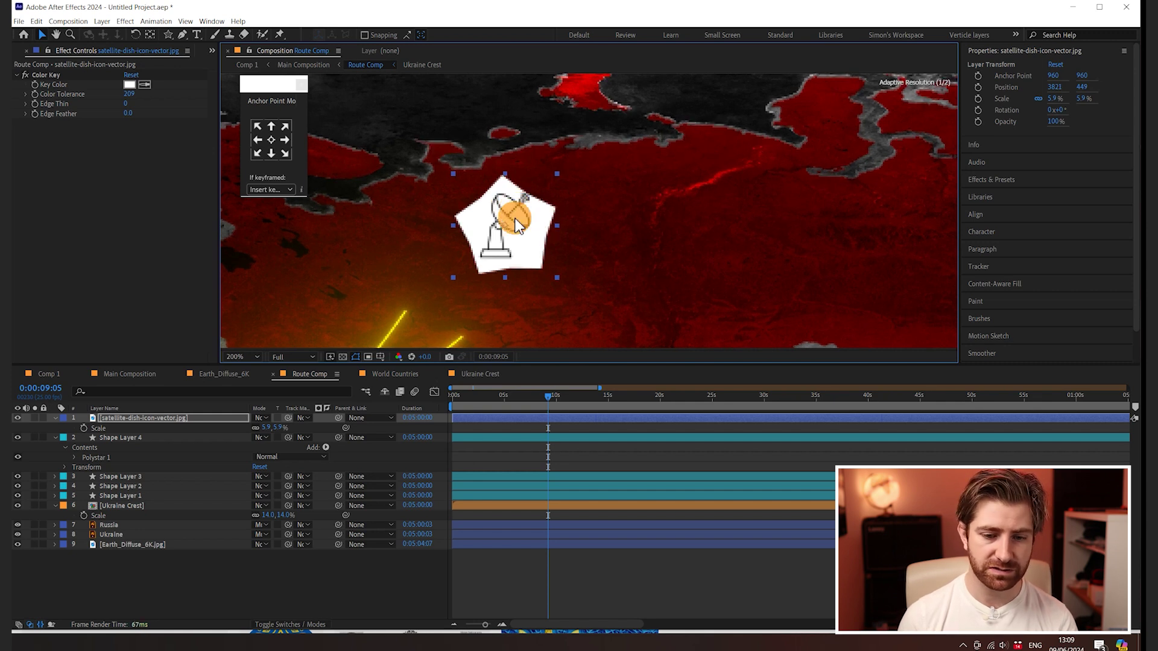
- Add a Rotation keyframe of 0 degrees to Shape Layer 4 at 0:00:00:00
{"action": "left_click", "coordinate": [167, 438]}
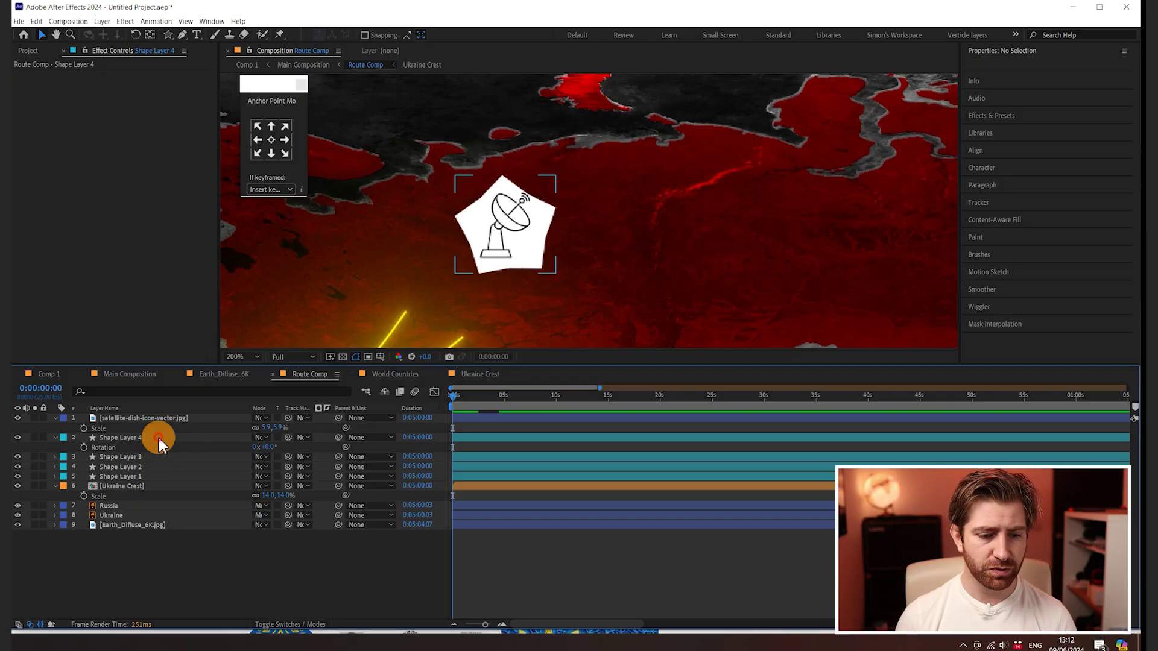
{"action": "left_click", "coordinate": [160, 439]}
{"action": "key", "text": "r"}
{"action": "key", "text": "r"}
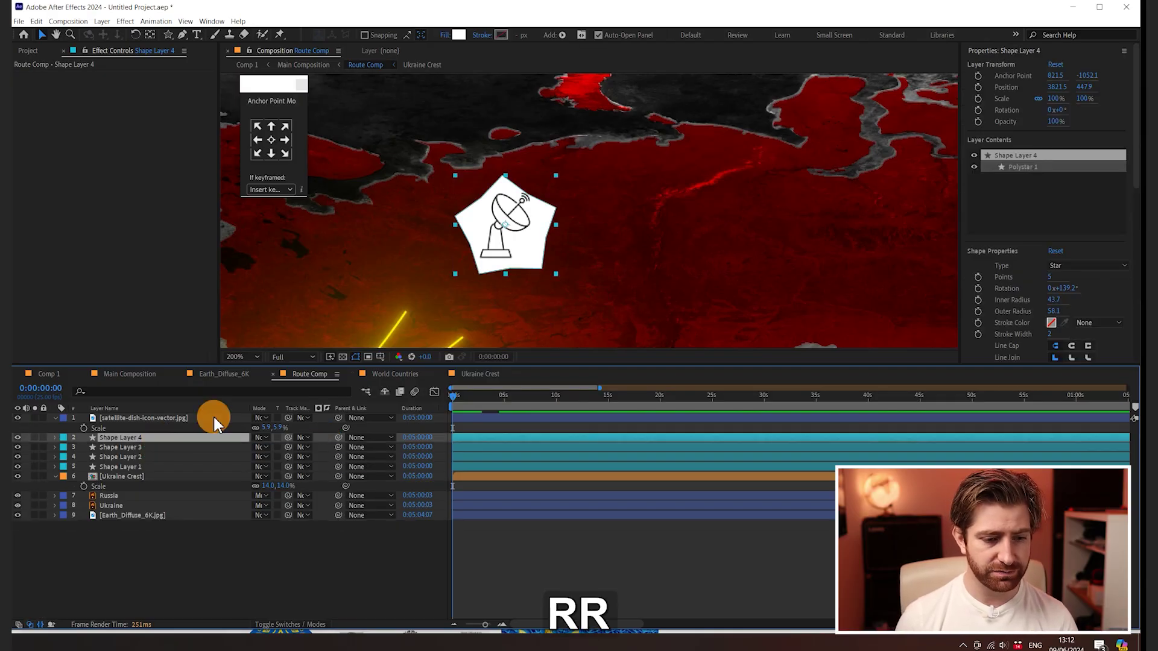
{"action": "key", "text": "r"}
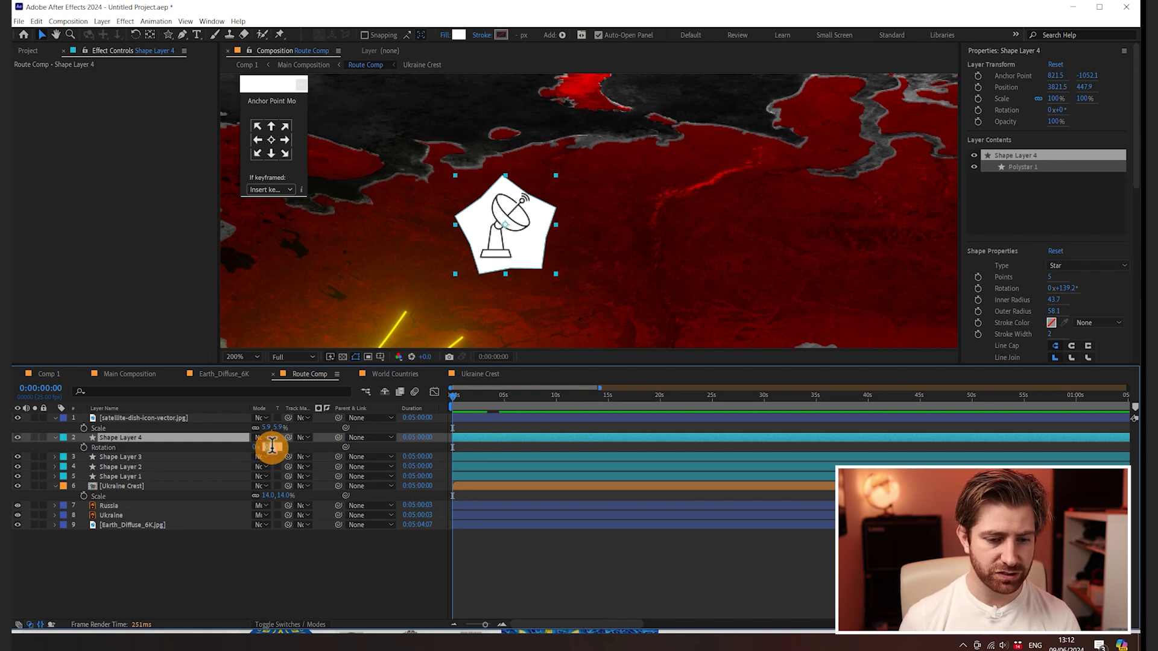
{"action": "left_click", "coordinate": [84, 447]}
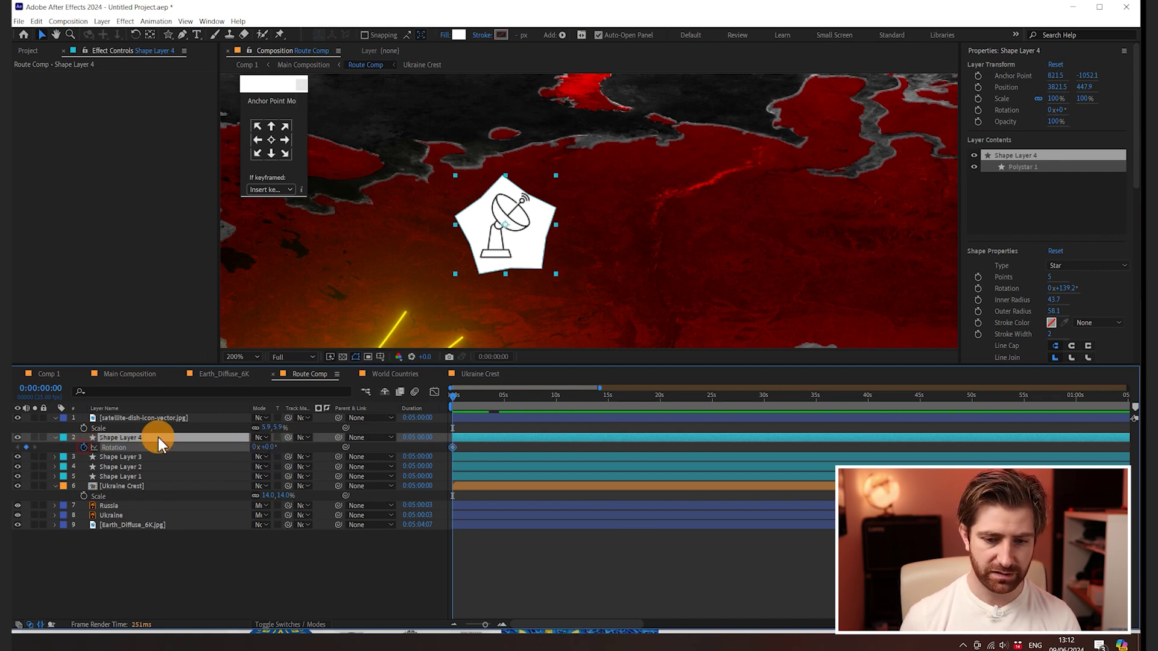
- Add a Rotation keyframe of one full revolution to Shape Layer 4 at 0:00:15:06
{"action": "left_click_drag", "start_coordinate": [570, 399], "coordinate": [609, 405]}
{"action": "left_click", "coordinate": [255, 448]}
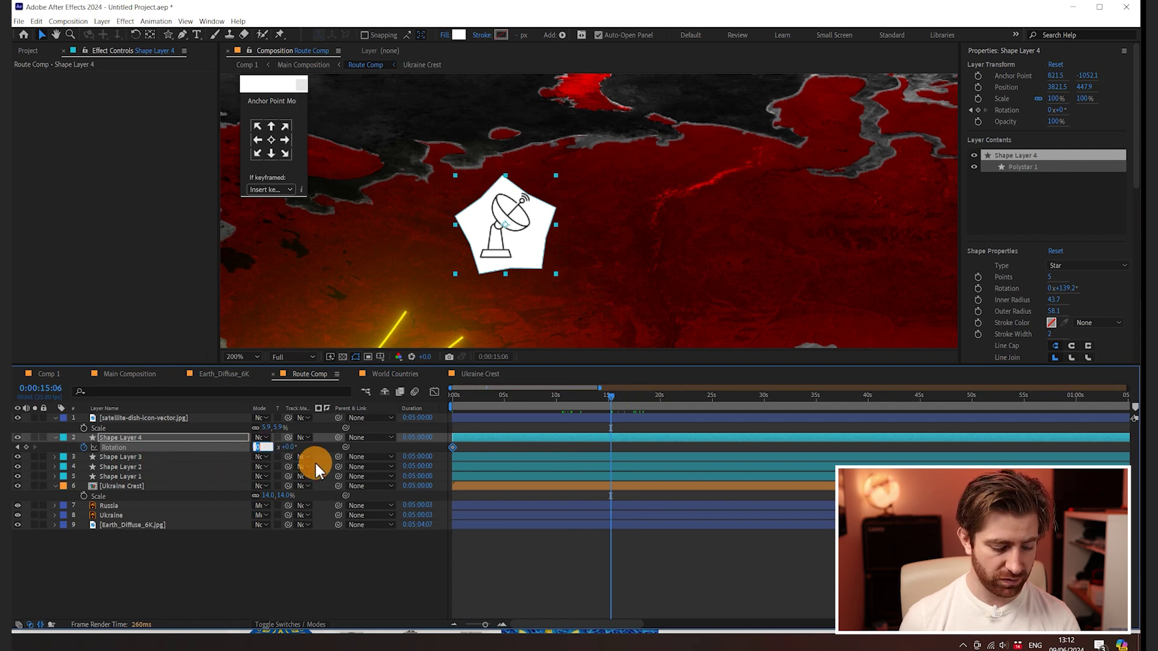
{"action": "type", "text": "1"}
{"action": "key", "text": "Return"}
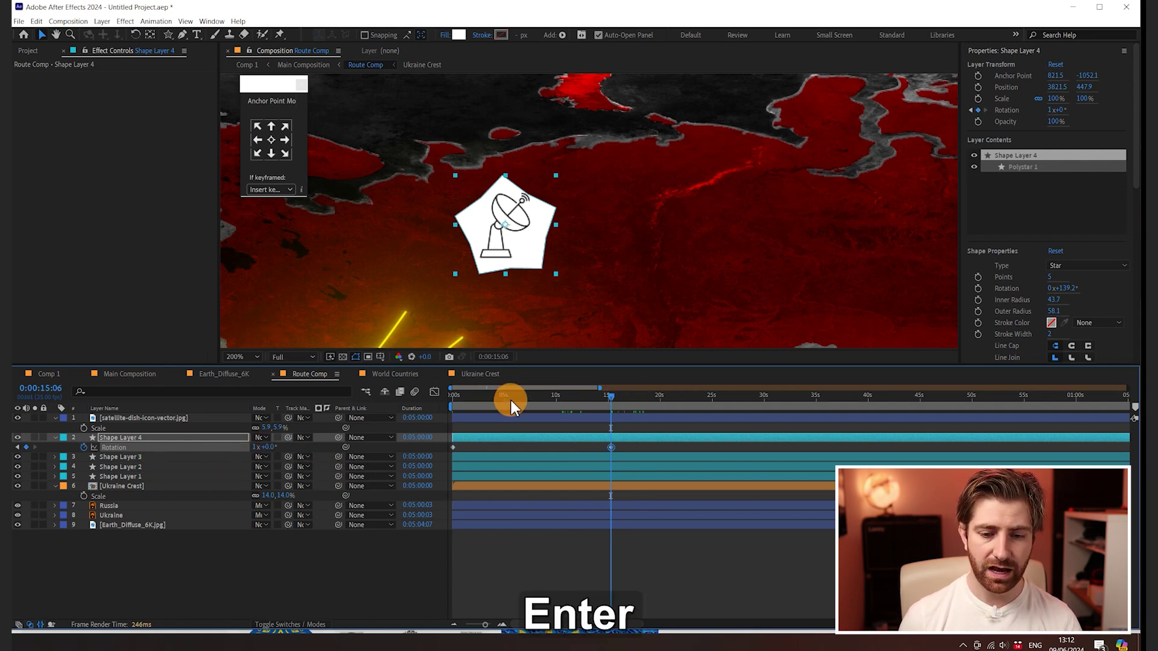
{"action": "left_click_drag", "start_coordinate": [504, 400], "coordinate": [563, 396]}
{"action": "key", "text": "k"}
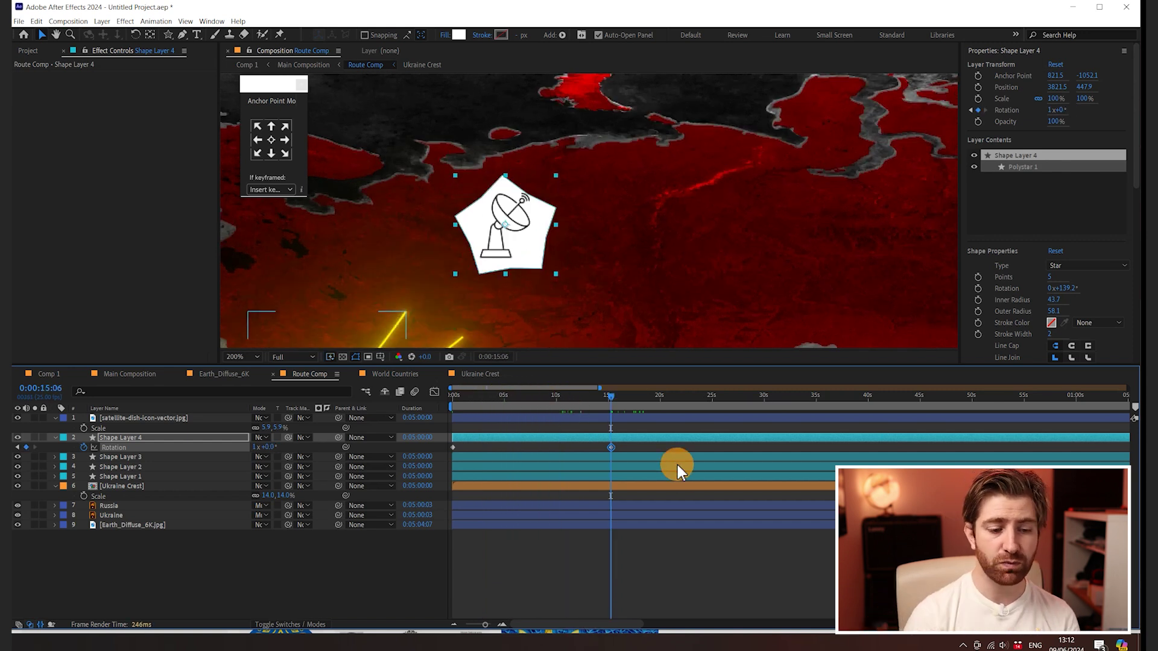
- Add a loopOut() expression to Shape Layer 4's Rotation and check the spin past the last keyframe
{"action": "left_click", "coordinate": [258, 447]}
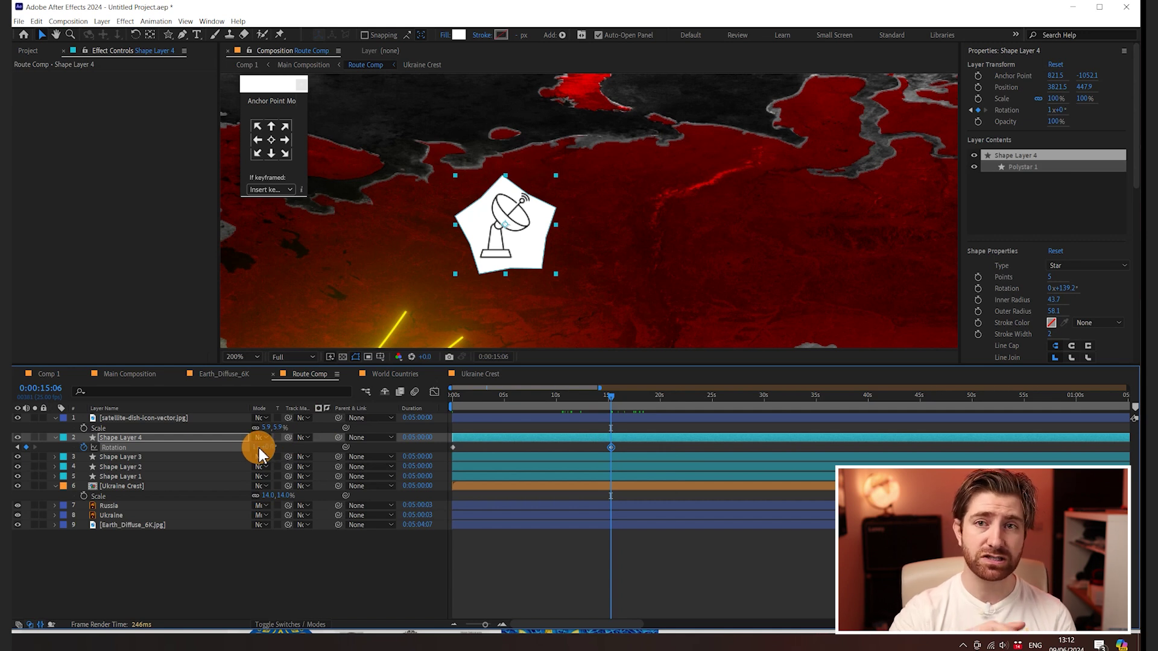
{"action": "right_click", "coordinate": [113, 450]}
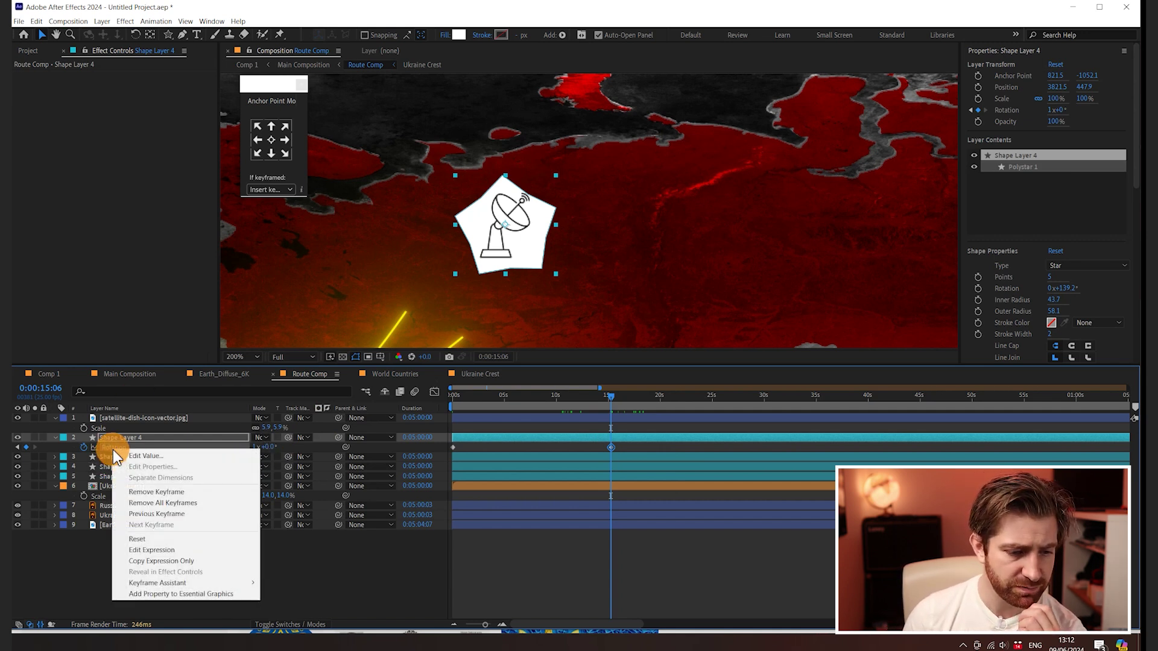
{"action": "left_click", "coordinate": [160, 550]}
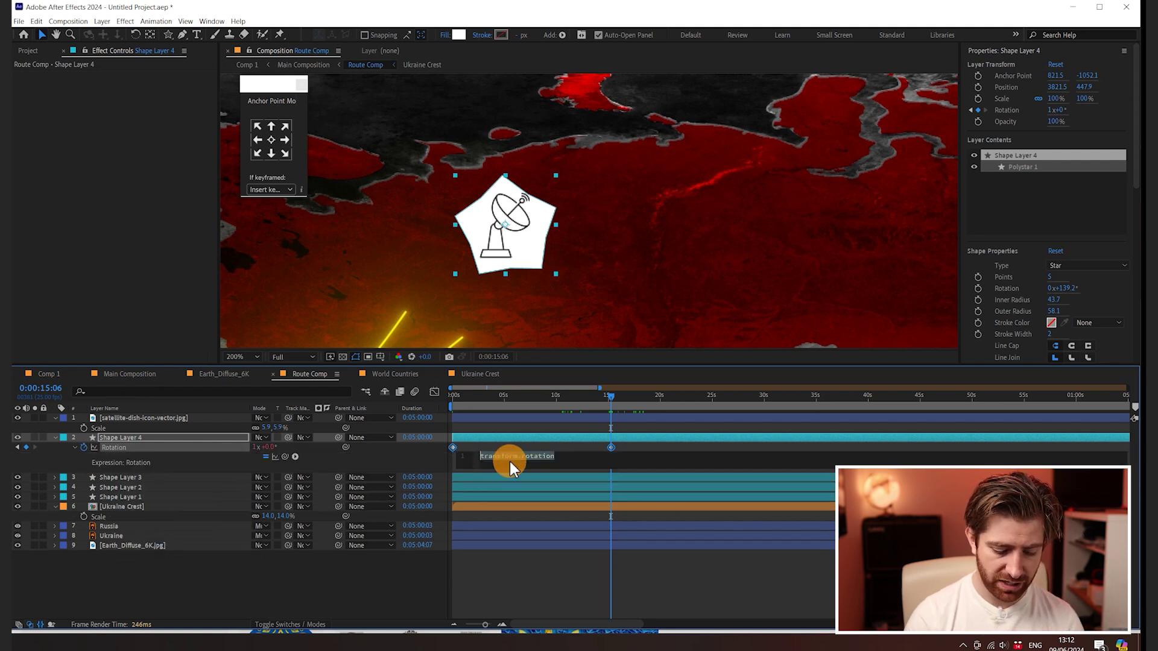
{"action": "type", "text": "loop"}
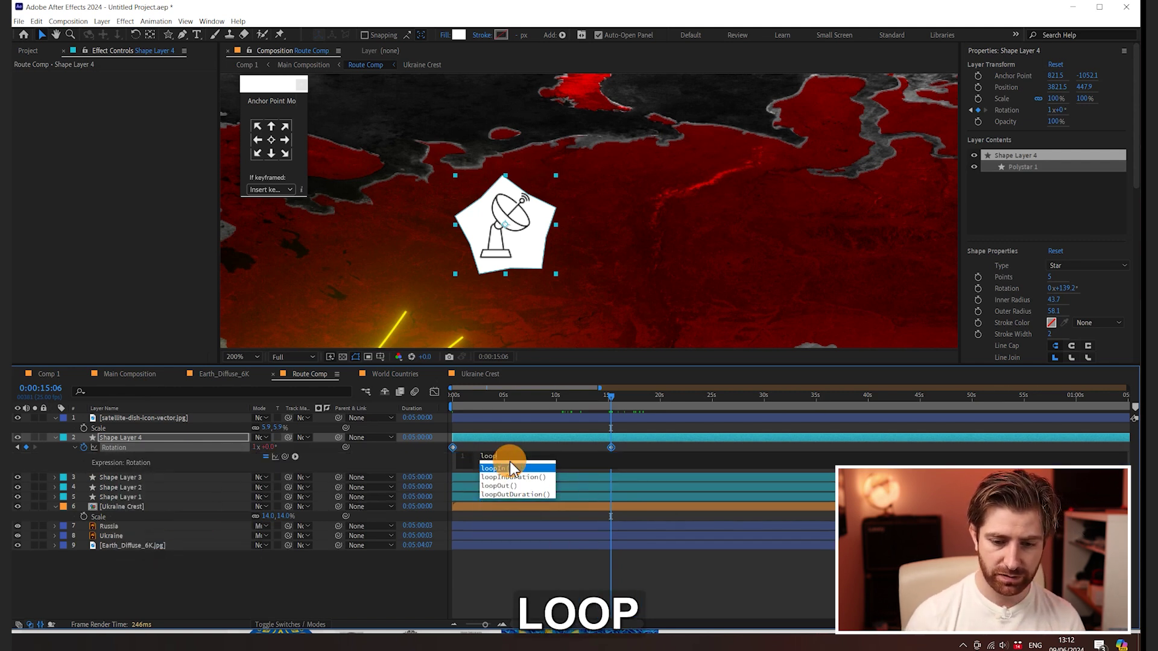
{"action": "left_click", "coordinate": [510, 486]}
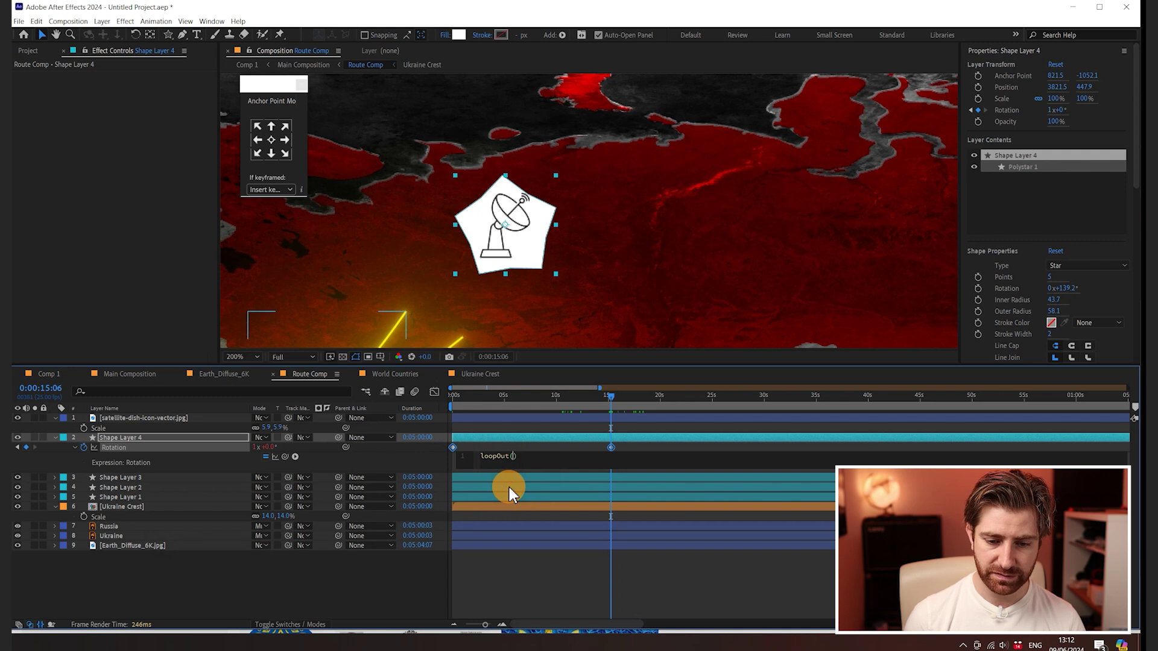
{"action": "left_click", "coordinate": [512, 585]}
{"action": "left_click_drag", "start_coordinate": [609, 400], "coordinate": [753, 398]}
- Align the satellite-dish icon and Shape Layer 4 to each other on their vertical centres and scrub through the rotation
{"action": "left_click", "coordinate": [128, 418]}
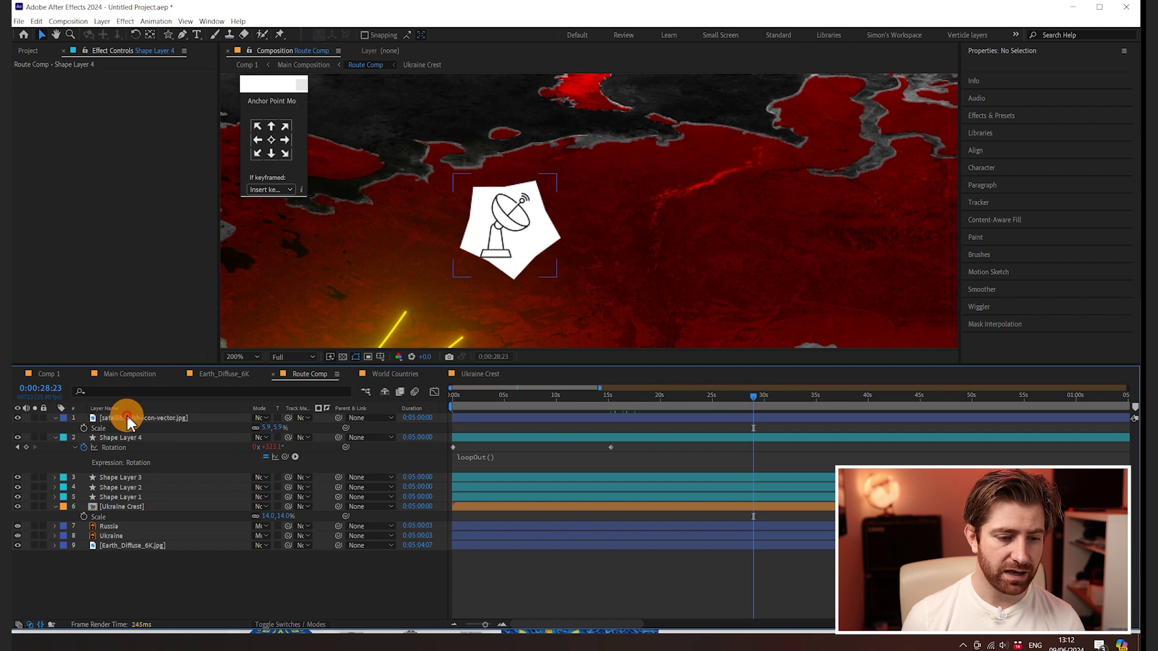
{"action": "left_click", "coordinate": [128, 438], "text": "shift"}
{"action": "left_click", "coordinate": [974, 216]}
{"action": "left_click", "coordinate": [1051, 168]}
{"action": "left_click", "coordinate": [566, 572]}
{"action": "left_click_drag", "start_coordinate": [618, 396], "coordinate": [493, 392]}
- Pre-compose the satellite-dish icon and Shape Layer 4 into a composition named "Satalite"
{"action": "left_click", "coordinate": [211, 21]}
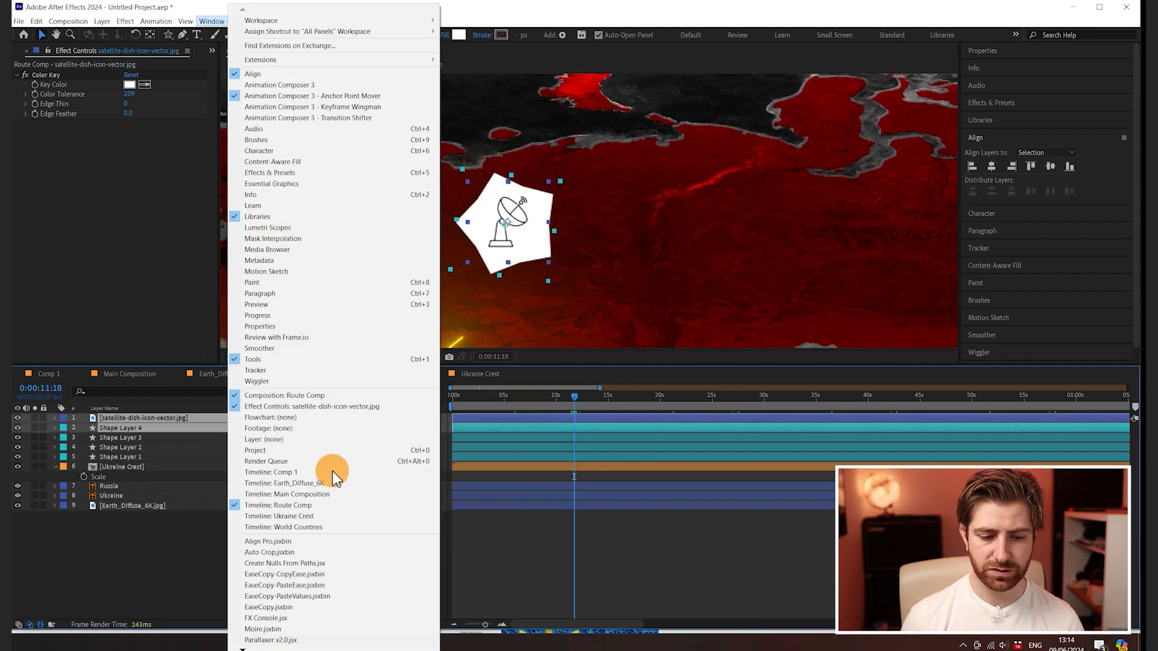
{"action": "left_click", "coordinate": [544, 416]}
{"action": "right_click", "coordinate": [546, 419]}
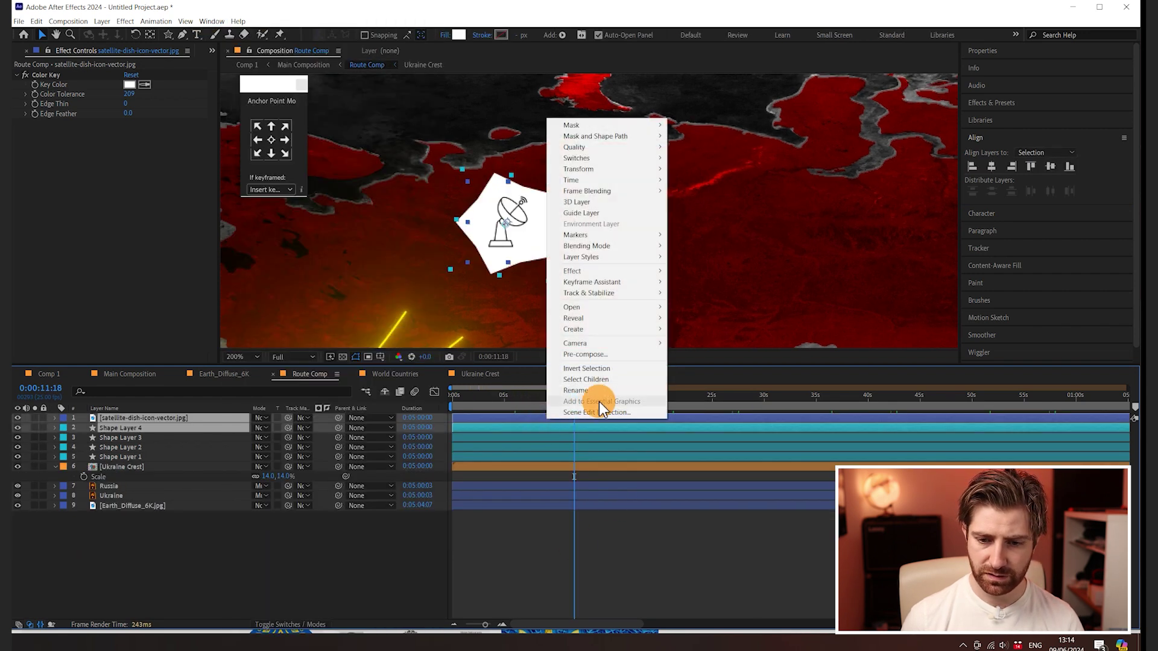
{"action": "left_click", "coordinate": [582, 354]}
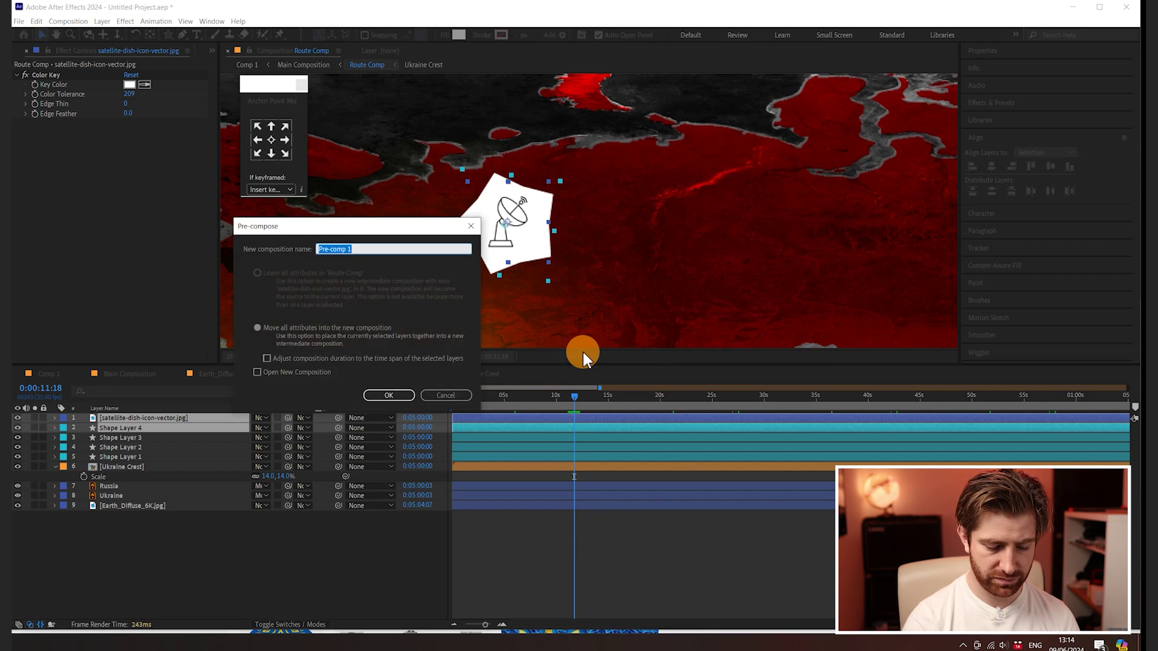
{"action": "type", "text": "Satalite"}
{"action": "key", "text": "Return"}
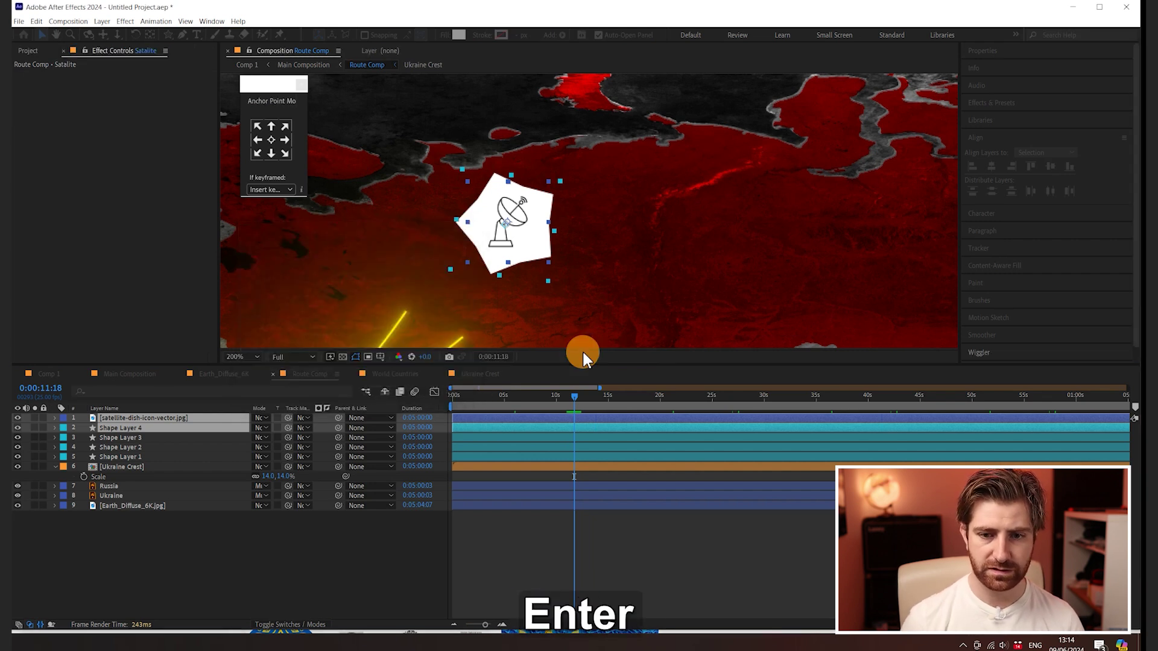
- Crop the Satalite composition to its contents with the Auto Crop script and close the script
{"action": "left_click", "coordinate": [212, 21]}
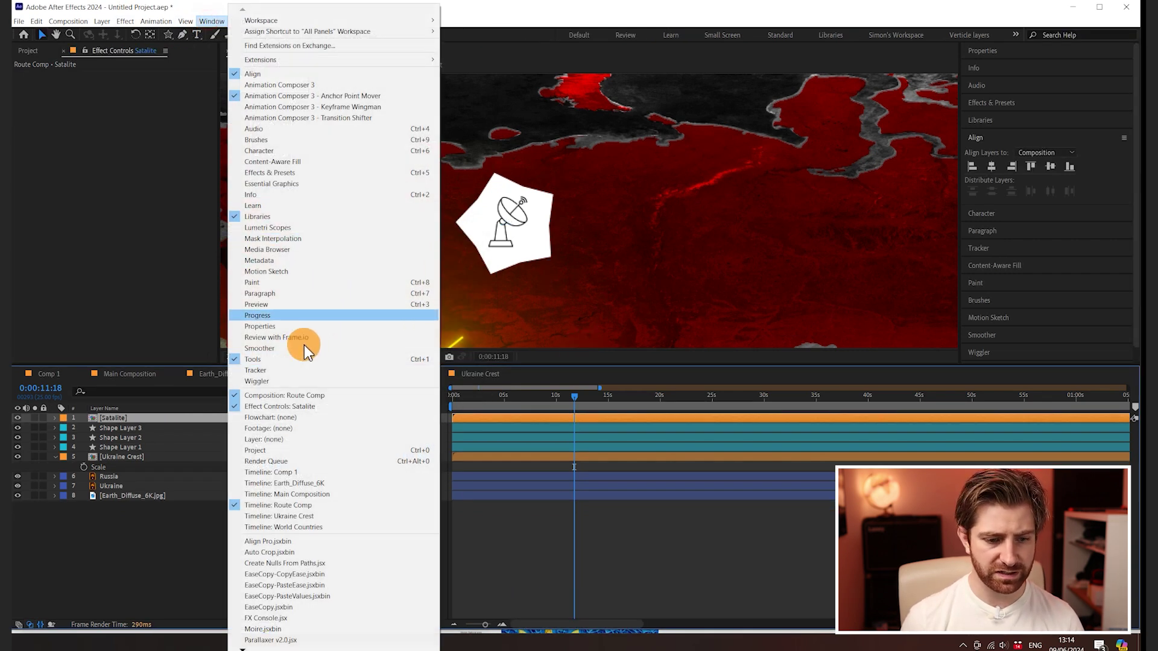
{"action": "left_click", "coordinate": [297, 551]}
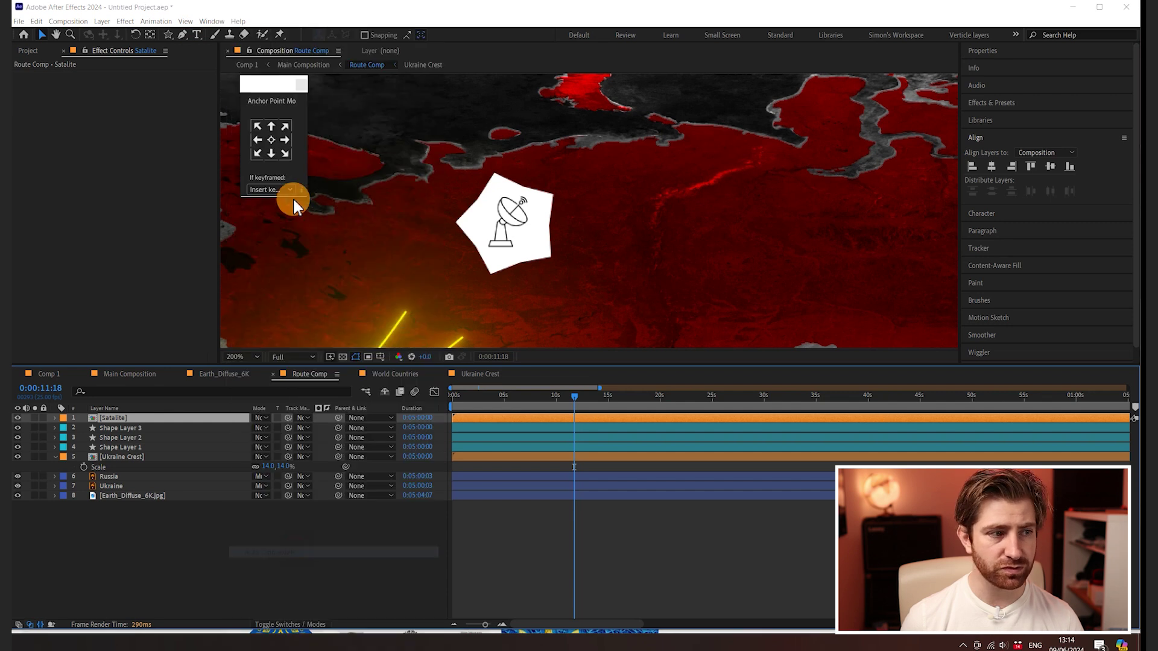
{"action": "left_click_drag", "start_coordinate": [273, 67], "coordinate": [370, 110]}
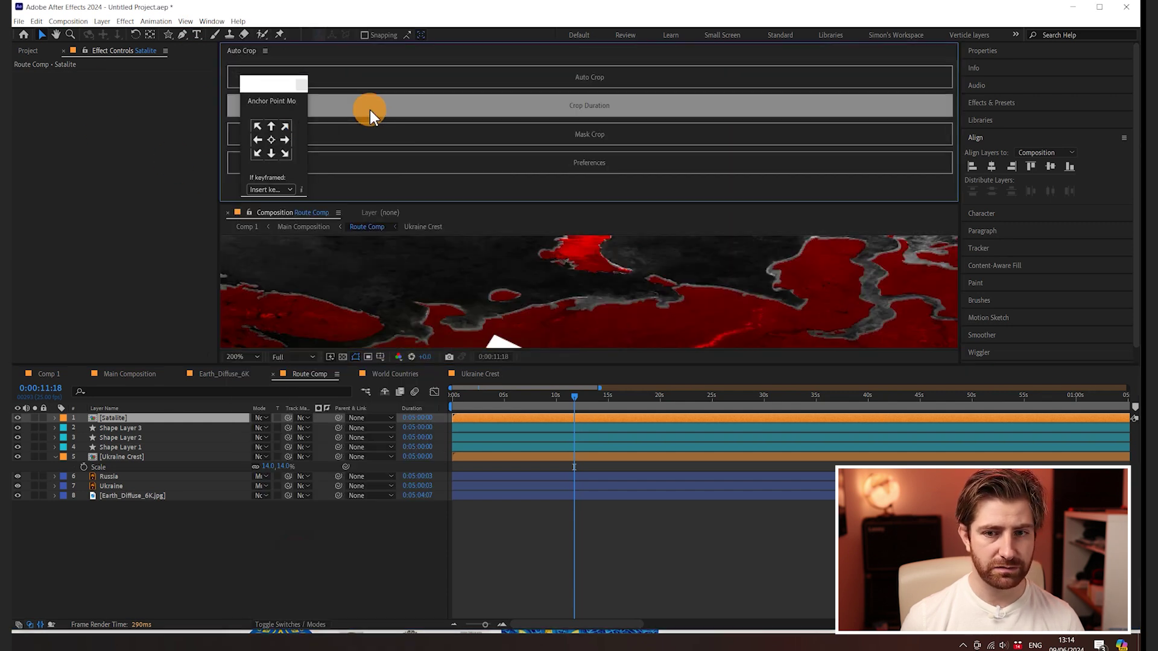
{"action": "left_click", "coordinate": [617, 73]}
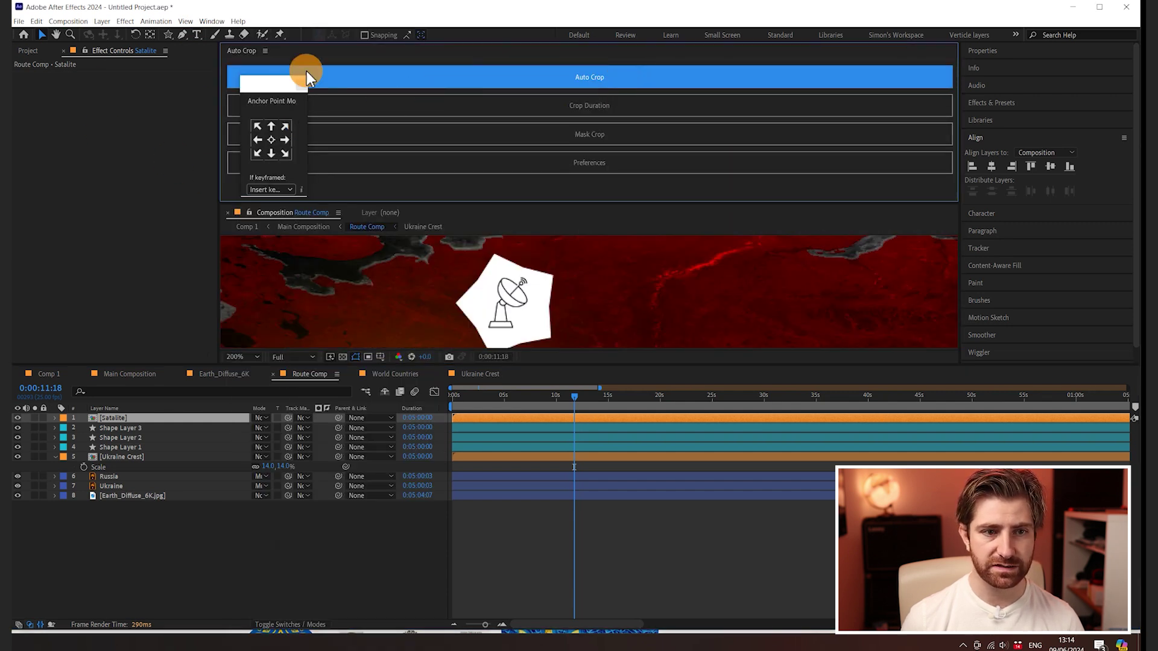
{"action": "left_click", "coordinate": [265, 50]}
{"action": "left_click", "coordinate": [336, 75]}
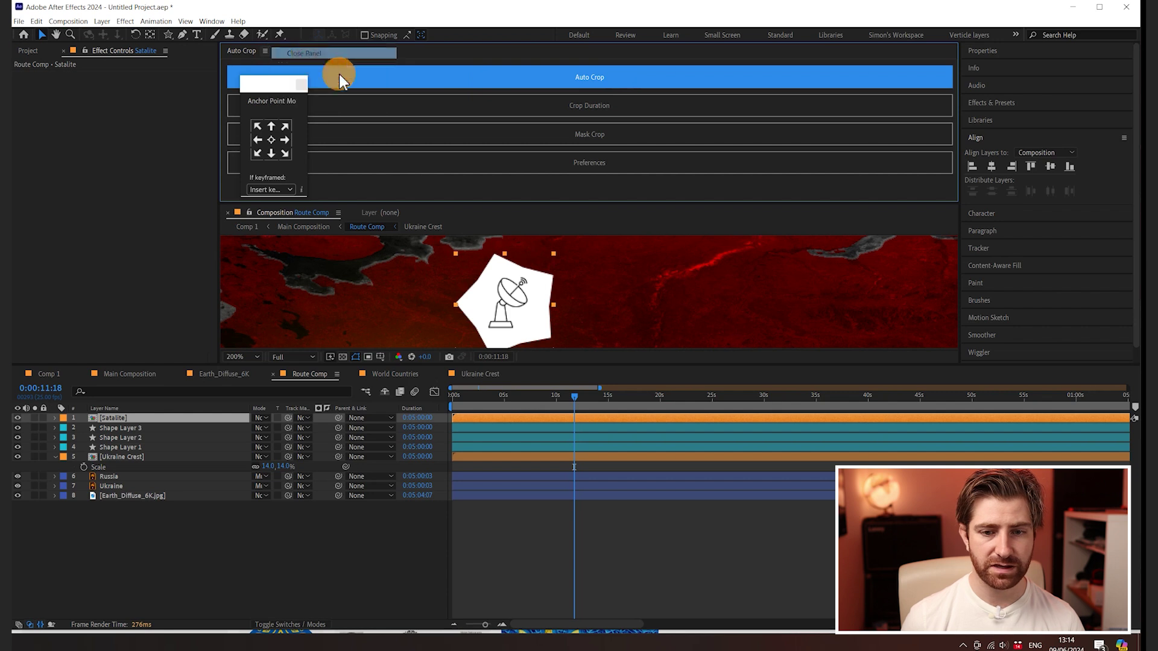
- Place the Satalite marker at the end of the uppermost glowing line, centre its anchor point and scale it to 65.6%
{"action": "left_click_drag", "start_coordinate": [566, 235], "coordinate": [503, 267]}
{"action": "left_click", "coordinate": [271, 139]}
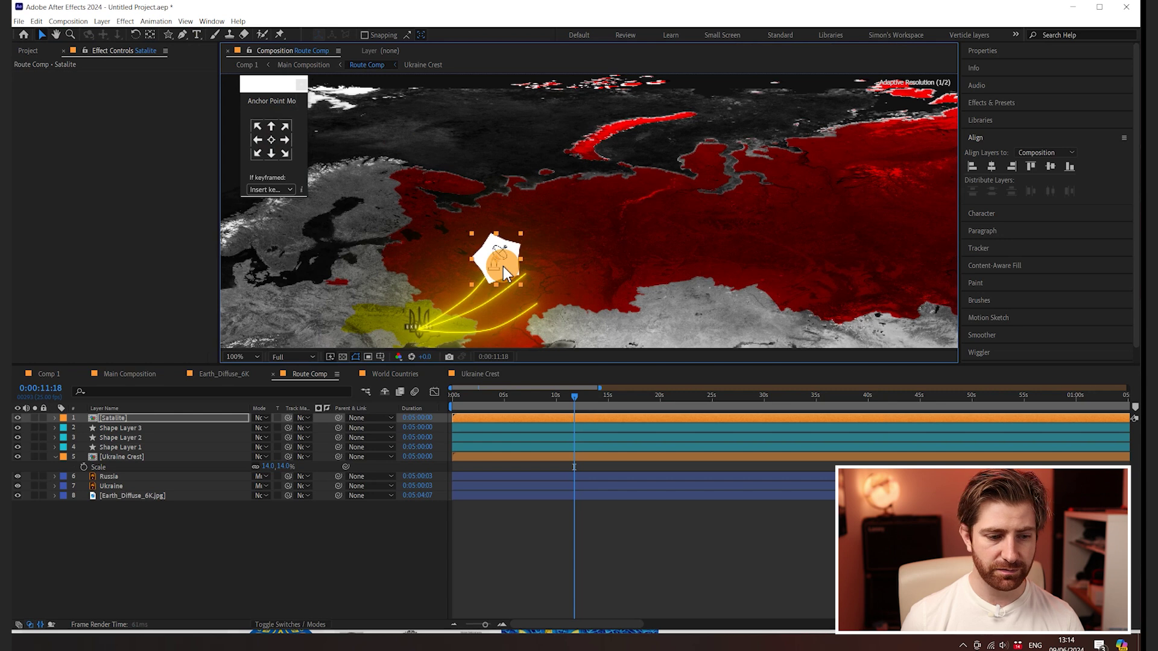
{"action": "key", "text": "s"}
{"action": "left_click_drag", "start_coordinate": [296, 429], "coordinate": [244, 428]}
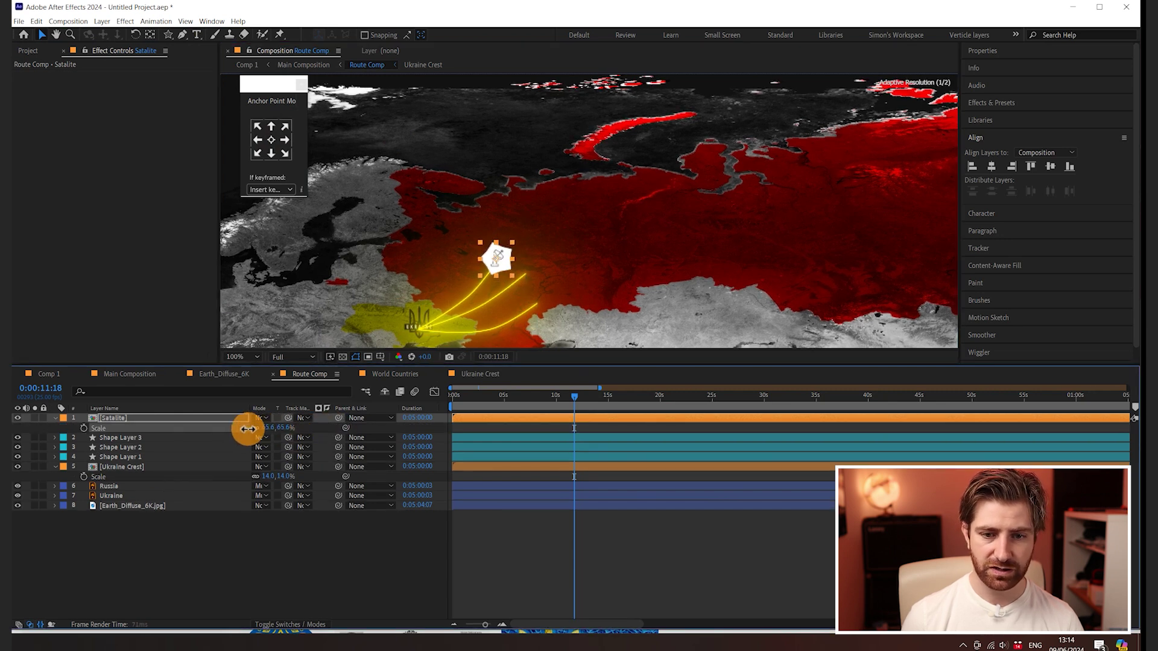
- Move the Satalite layer below Shape Layers 3, 2 and 1, directly above the Ukraine Crest layer
{"action": "scroll", "coordinate": [647, 266], "scroll_direction": "up", "scroll_amount": 2}
{"action": "left_click_drag", "start_coordinate": [647, 267], "coordinate": [742, 20]}
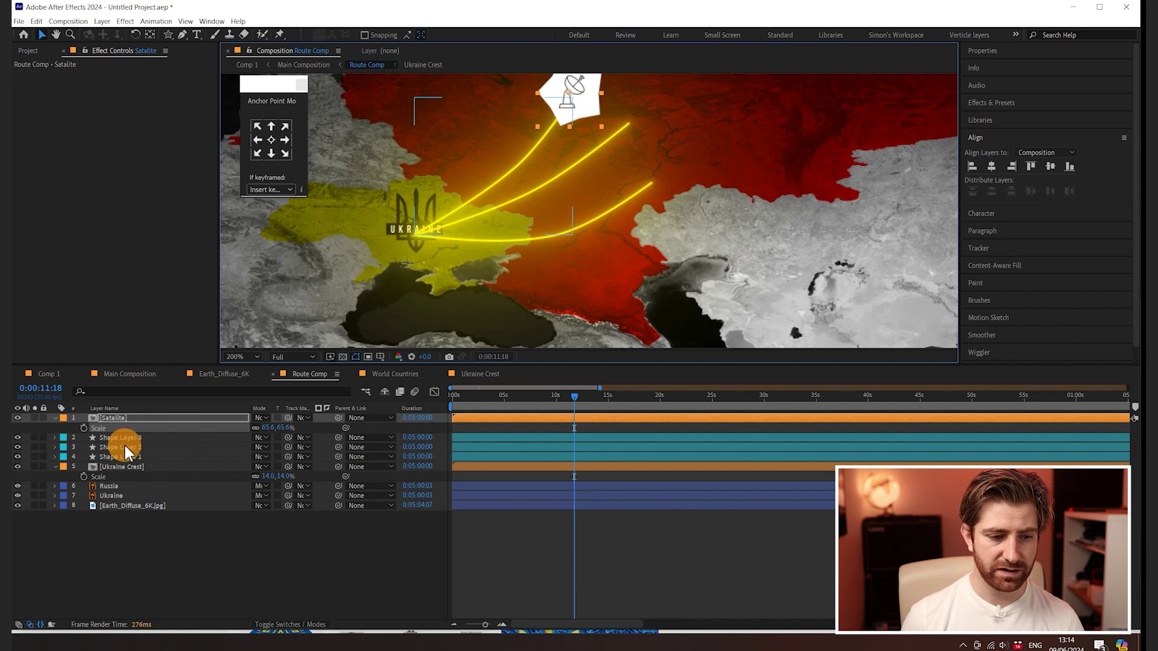
{"action": "left_click_drag", "start_coordinate": [152, 418], "coordinate": [155, 461]}
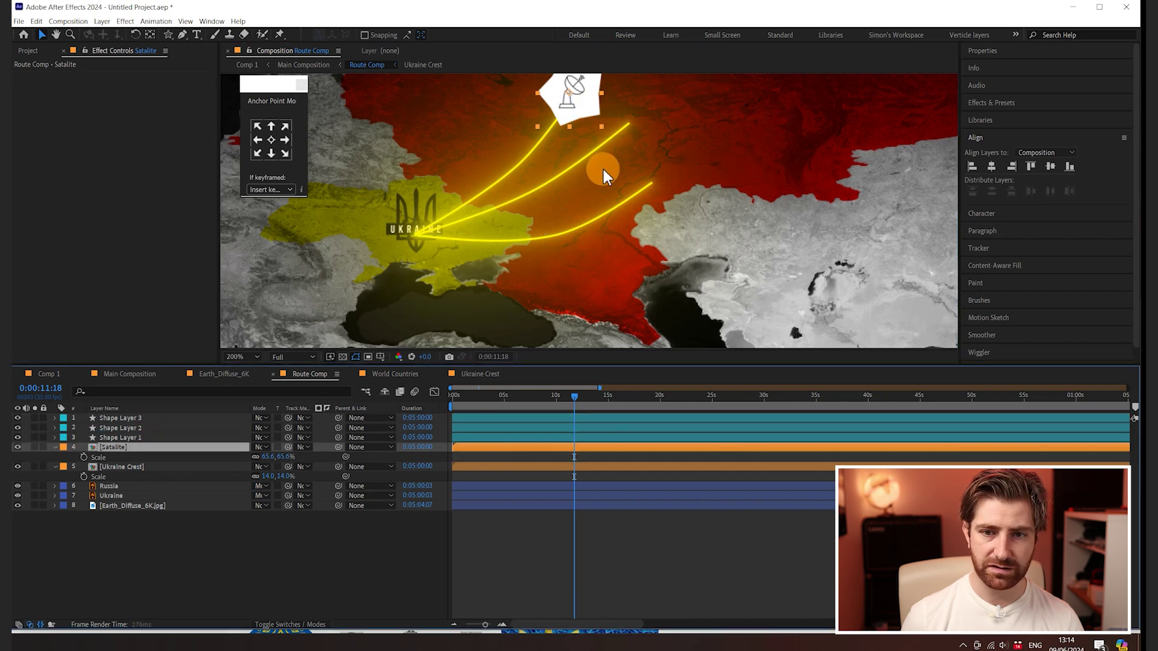
{"action": "left_click_drag", "start_coordinate": [603, 169], "coordinate": [587, 213]}
- Duplicate the Satalite marker twice, place the copies at the ends of the other two glowing lines and scale all three to 56.7%
{"action": "left_click", "coordinate": [279, 444]}
{"action": "key", "text": "ctrl+d"}
{"action": "key", "text": "ctrl+d"}
{"action": "left_click", "coordinate": [115, 456]}
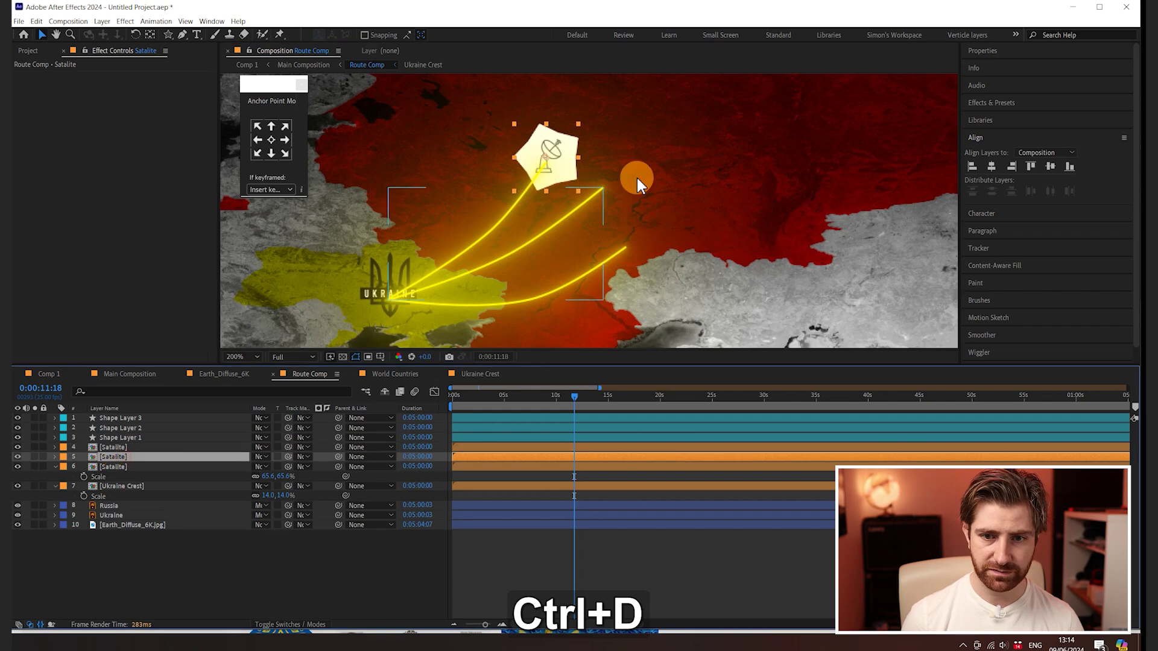
{"action": "left_click_drag", "start_coordinate": [569, 175], "coordinate": [622, 197]}
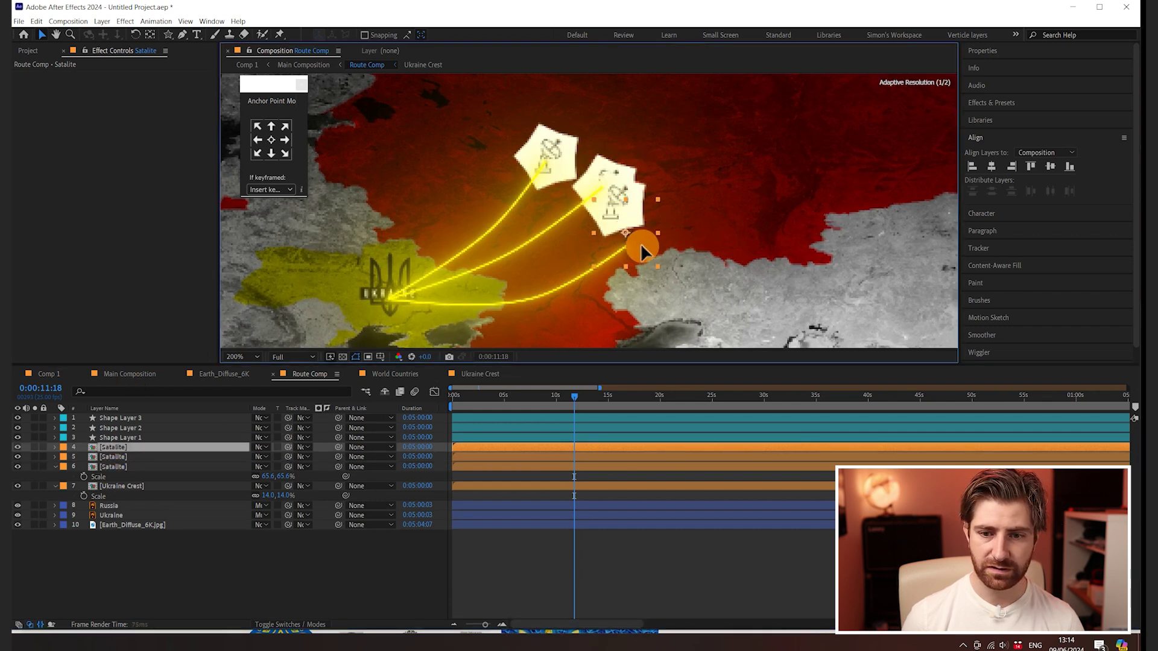
{"action": "left_click", "coordinate": [315, 570]}
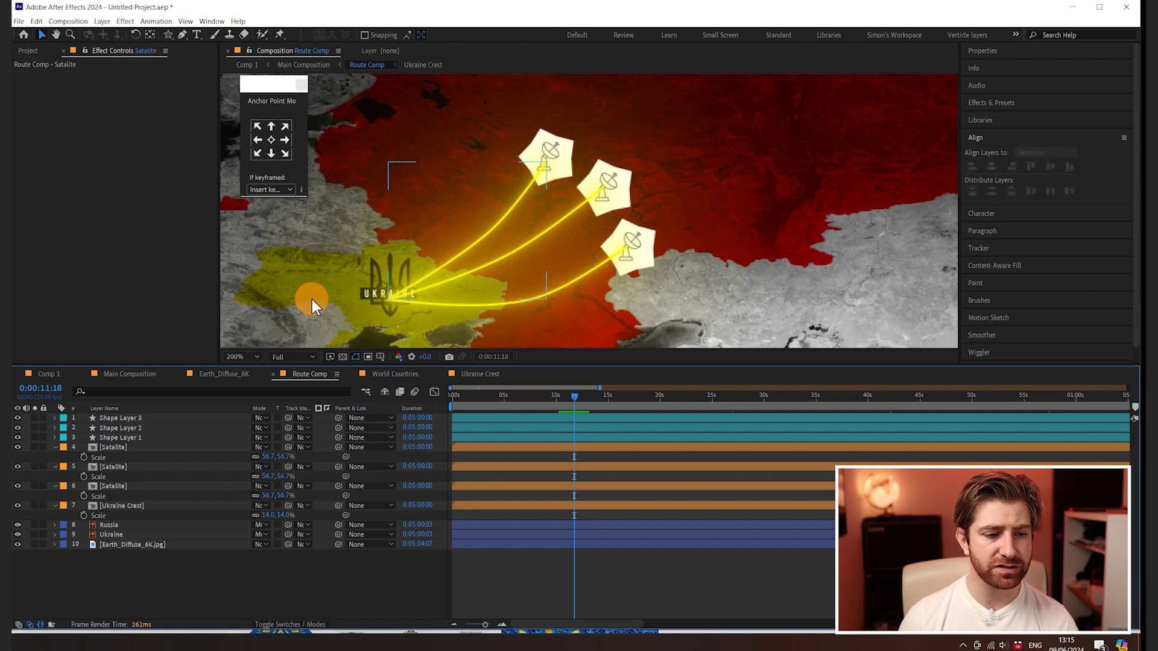
- In the Main Composition, frame Ukraine in the vertical guide with Earth Rotation 51.0, 402.0 and Earth Position 960.0, 540.0, 471.0
{"action": "left_click", "coordinate": [142, 375]}
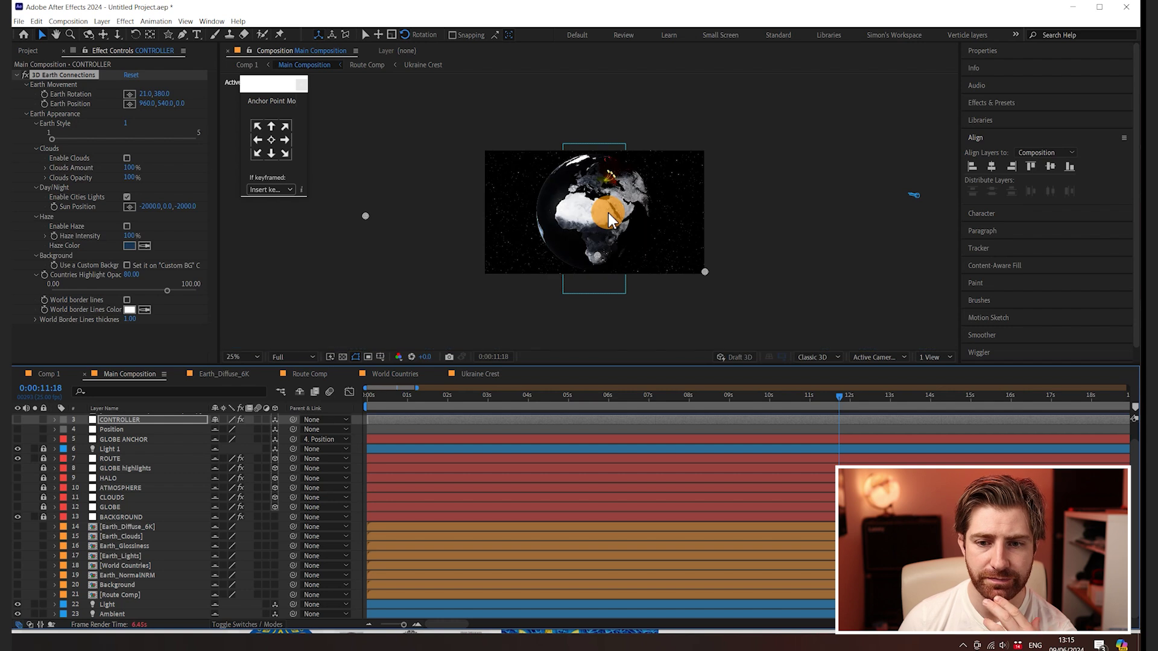
{"action": "scroll", "coordinate": [606, 214], "scroll_direction": "up", "scroll_amount": 4}
{"action": "left_click_drag", "start_coordinate": [657, 186], "coordinate": [600, 277]}
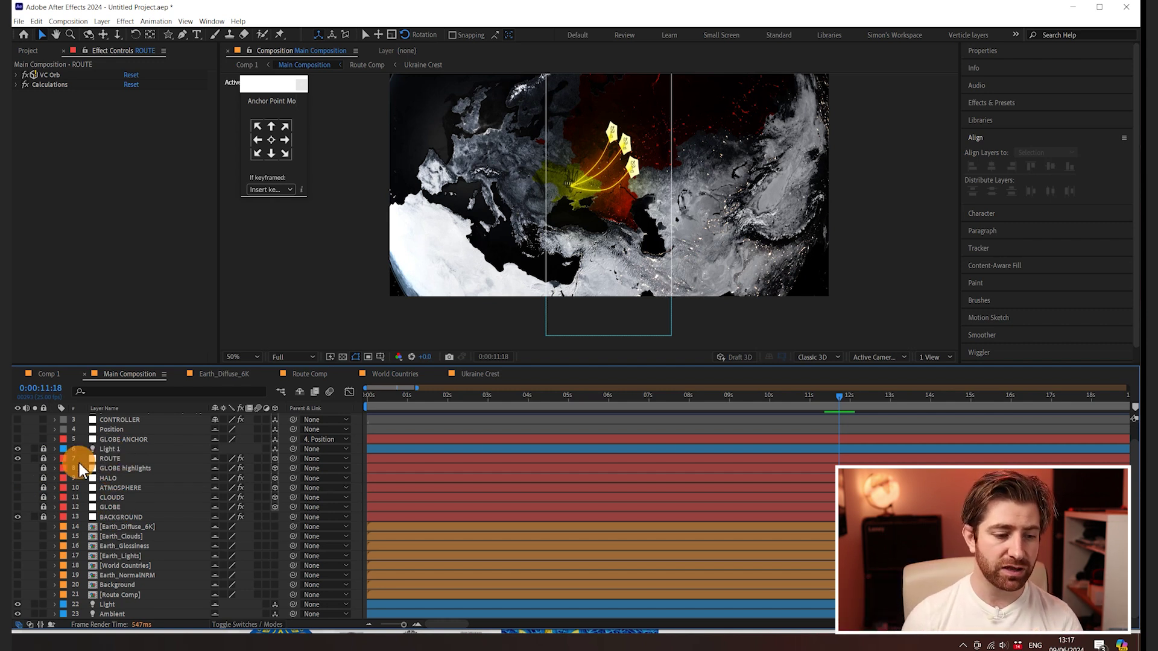
- Unlock the ROUTE layer and expand the properties of its VC Orb effect
{"action": "left_click", "coordinate": [43, 458]}
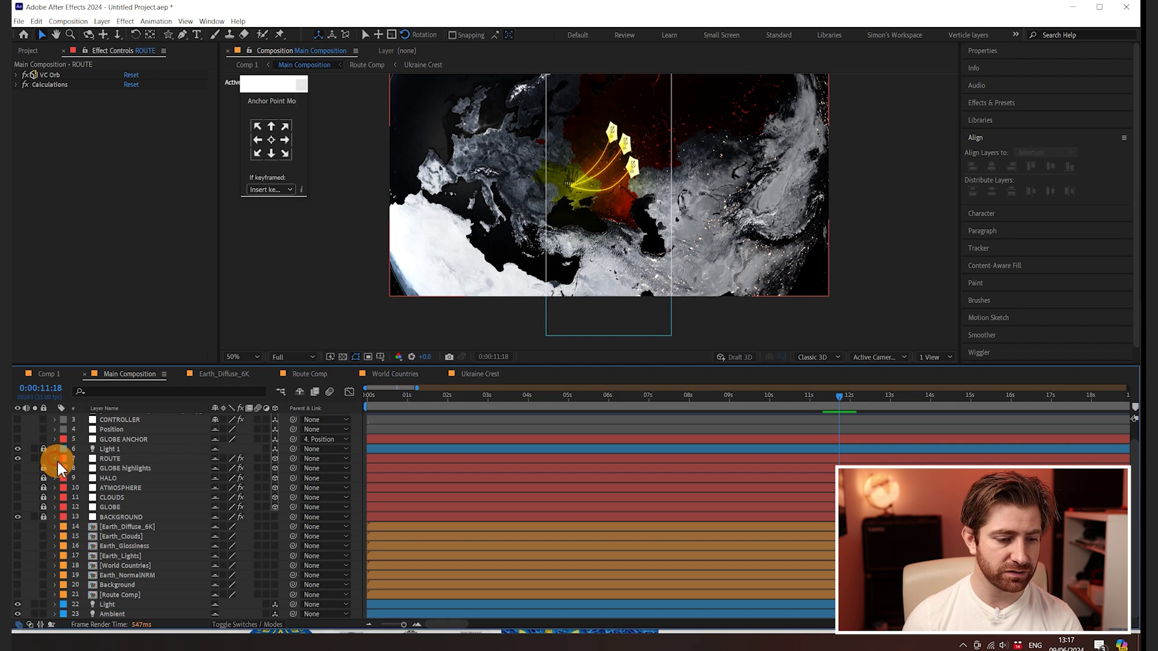
{"action": "left_click", "coordinate": [55, 459]}
{"action": "left_click", "coordinate": [92, 479]}
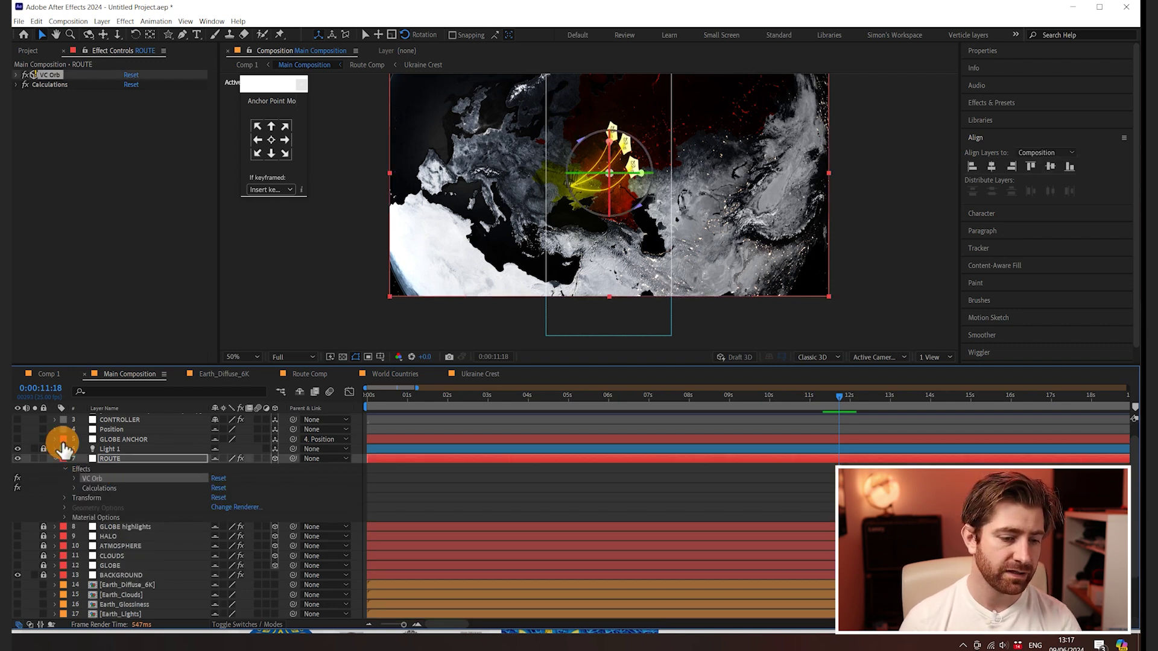
{"action": "left_click", "coordinate": [75, 480]}
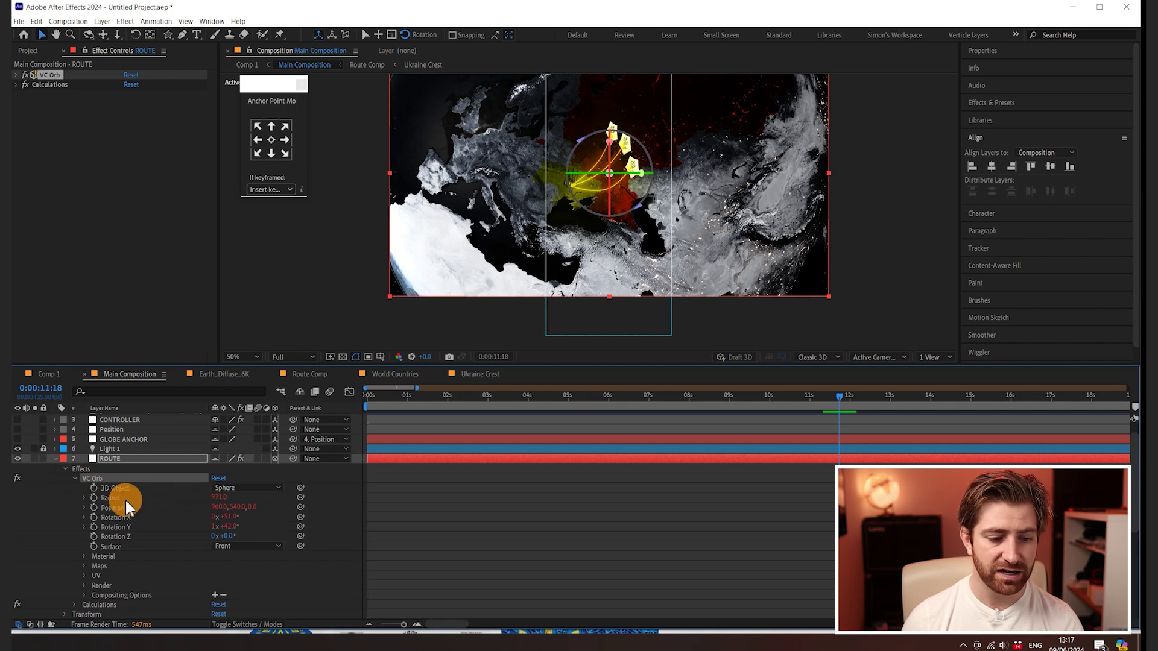
{"action": "right_click", "coordinate": [116, 498]}
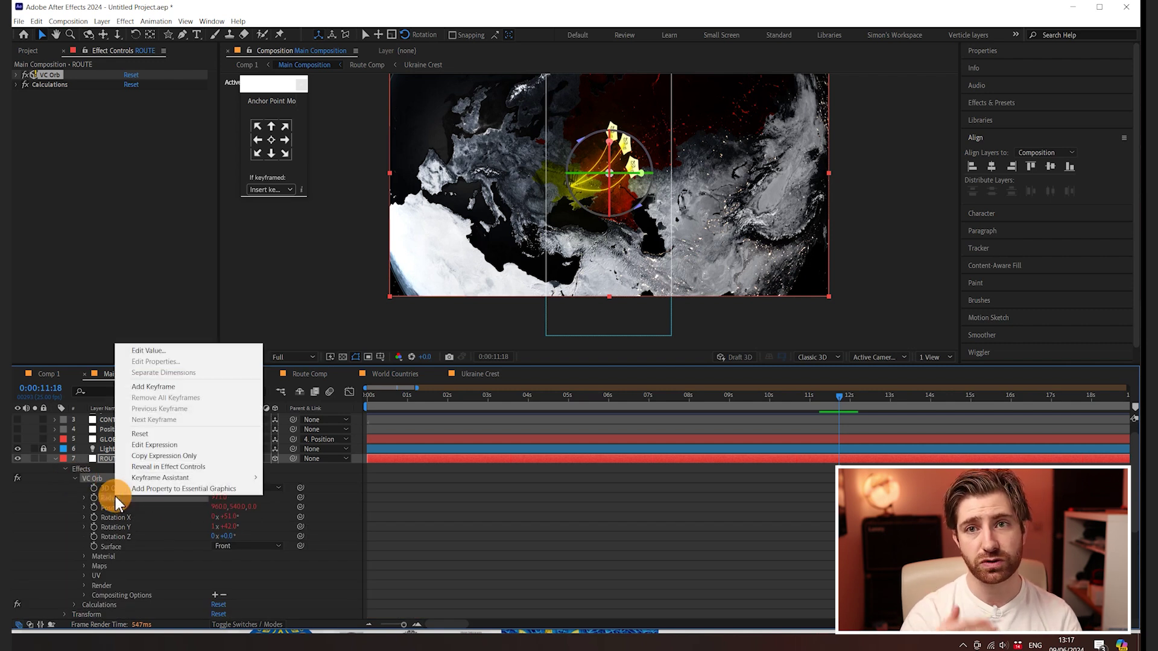
{"action": "left_click", "coordinate": [115, 429]}
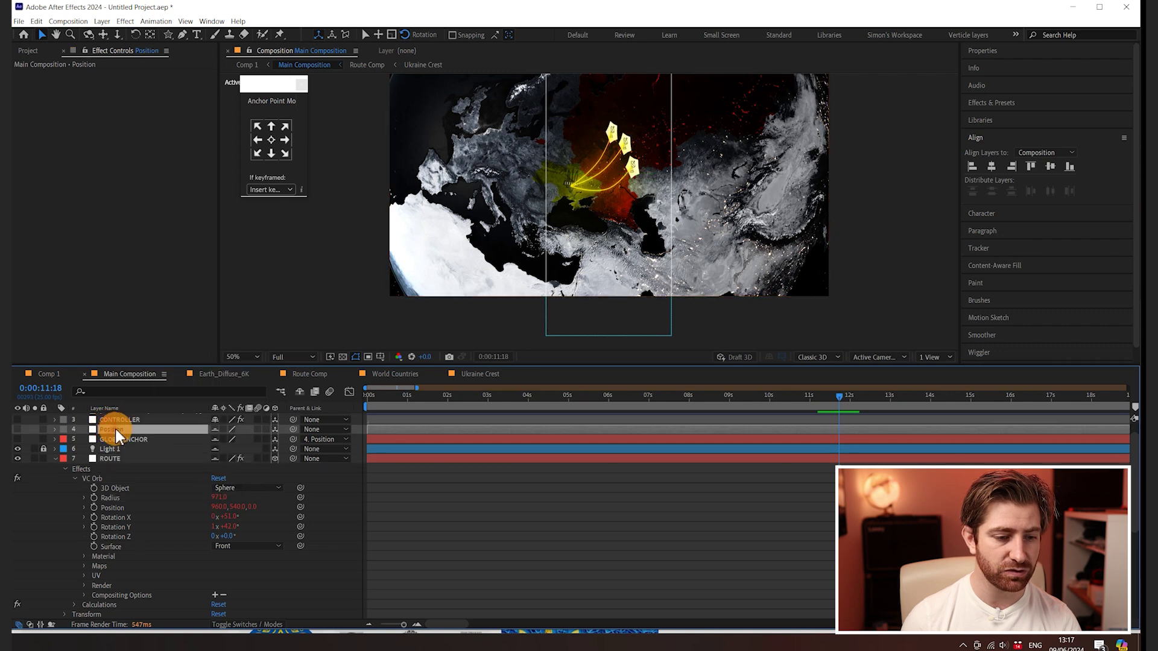
{"action": "scroll", "coordinate": [121, 434], "scroll_direction": "up", "scroll_amount": 1}
{"action": "left_click", "coordinate": [127, 439]}
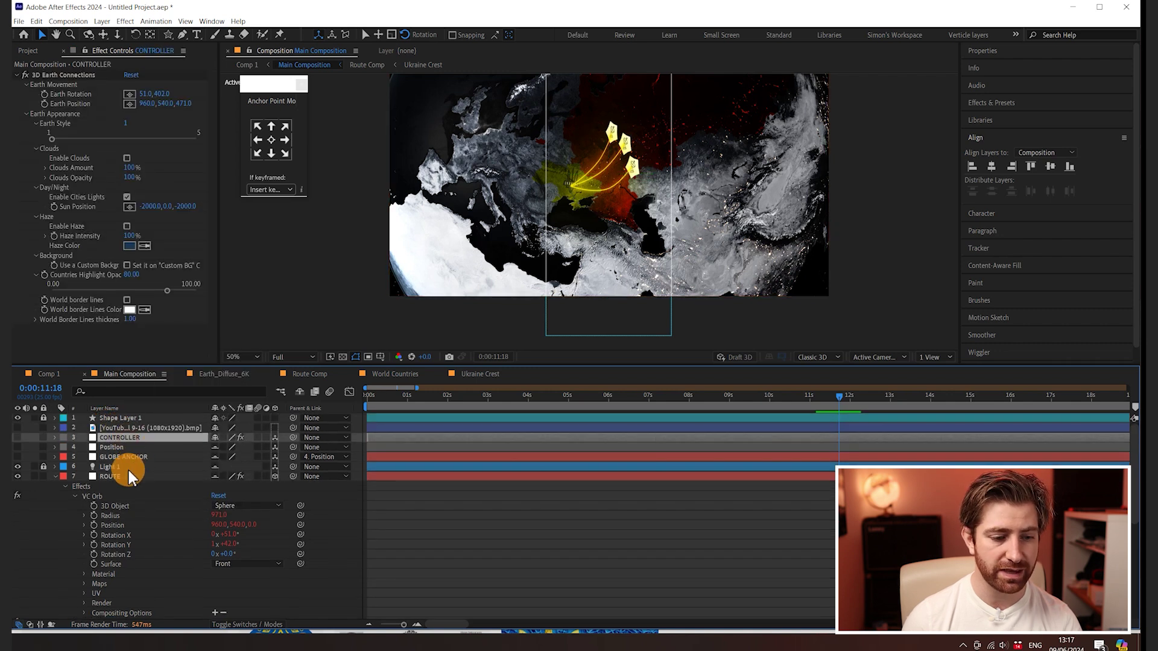
- Edit the Radius expression of the ROUTE layer's VC Orb effect so that it adds 520 to the CONTROLLER value
{"action": "left_click", "coordinate": [117, 516]}
{"action": "right_click", "coordinate": [117, 516]}
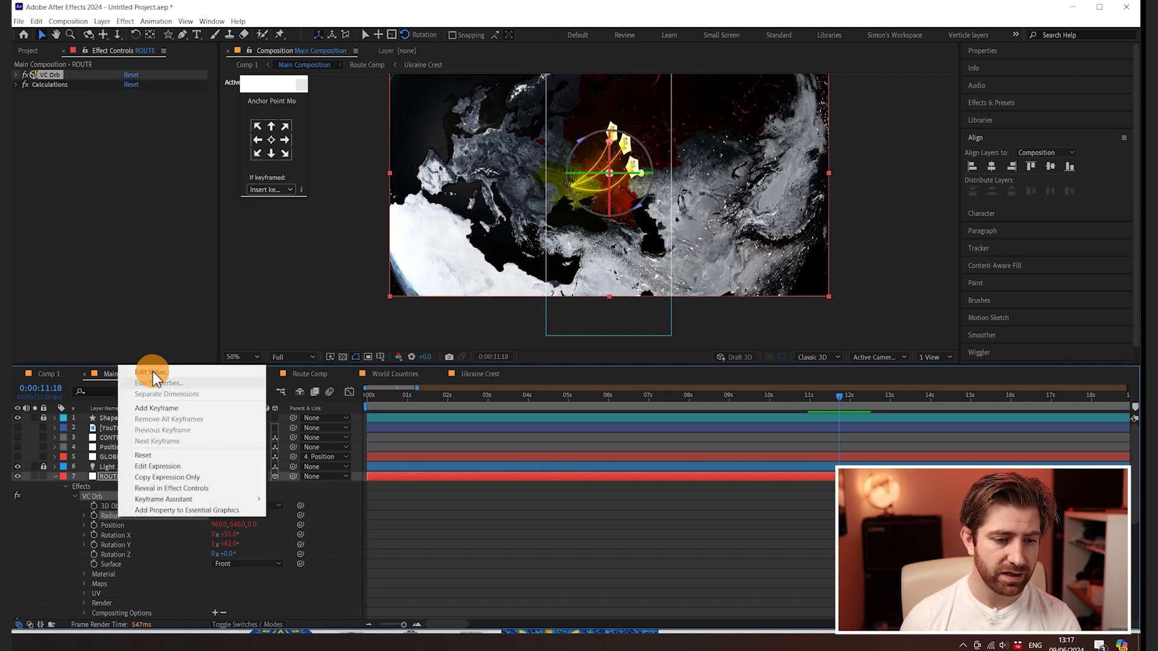
{"action": "left_click", "coordinate": [166, 466]}
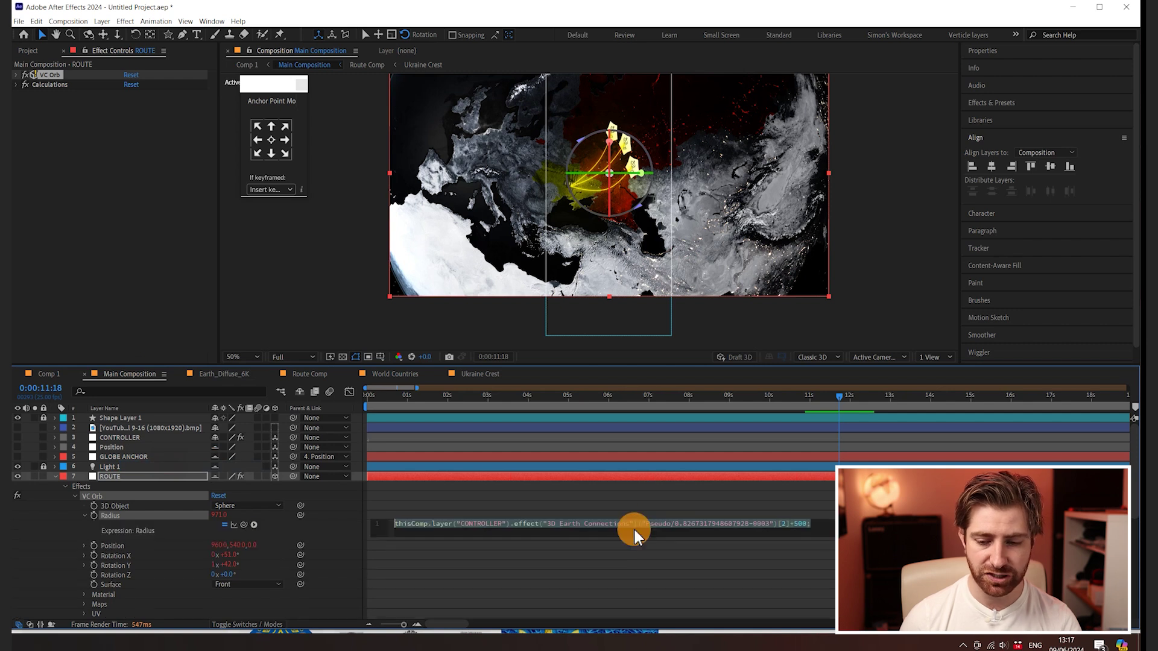
{"action": "left_click", "coordinate": [797, 526]}
{"action": "left_click", "coordinate": [797, 523]}
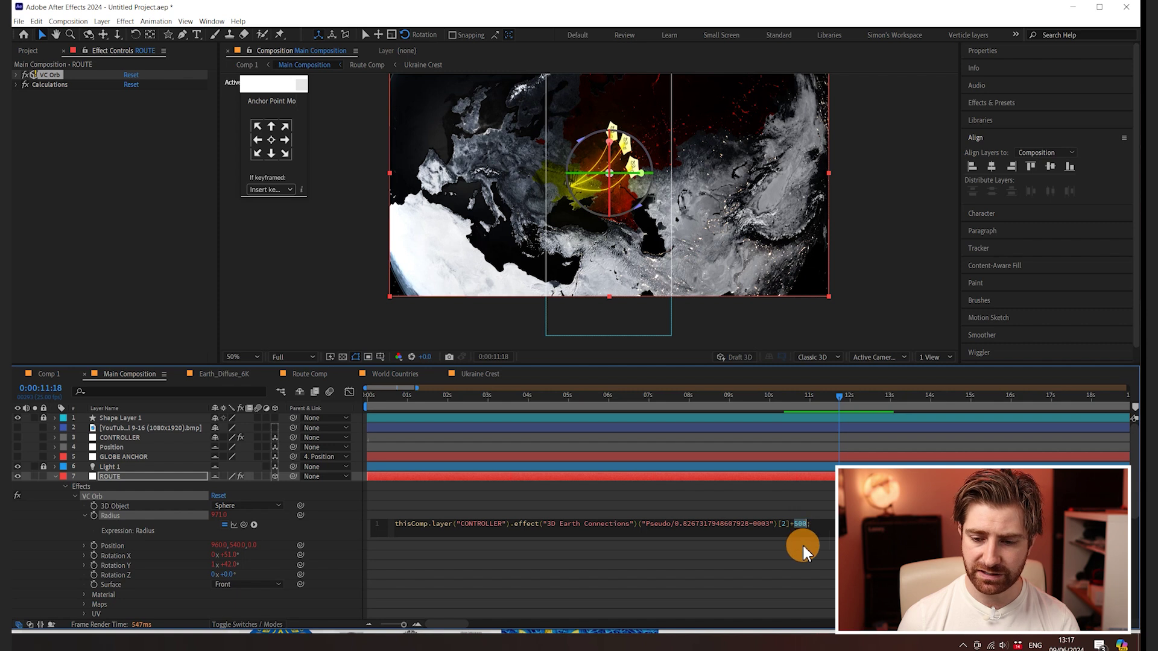
{"action": "double_click", "coordinate": [801, 524]}
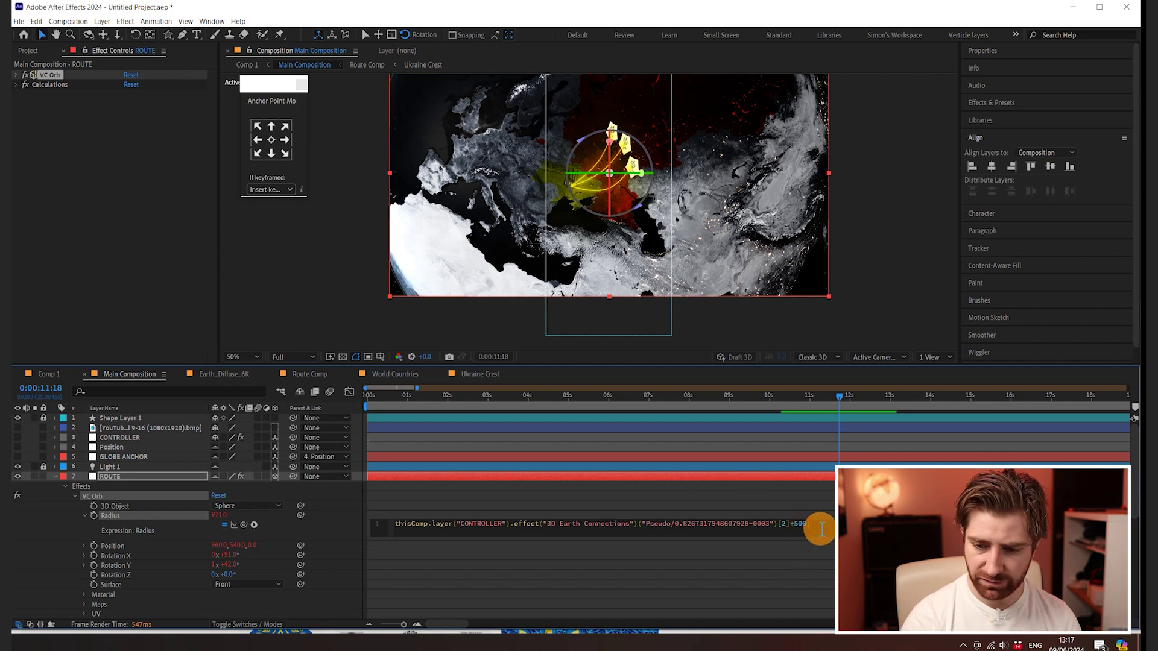
{"action": "type", "text": "520;"}
{"action": "left_click", "coordinate": [860, 320]}
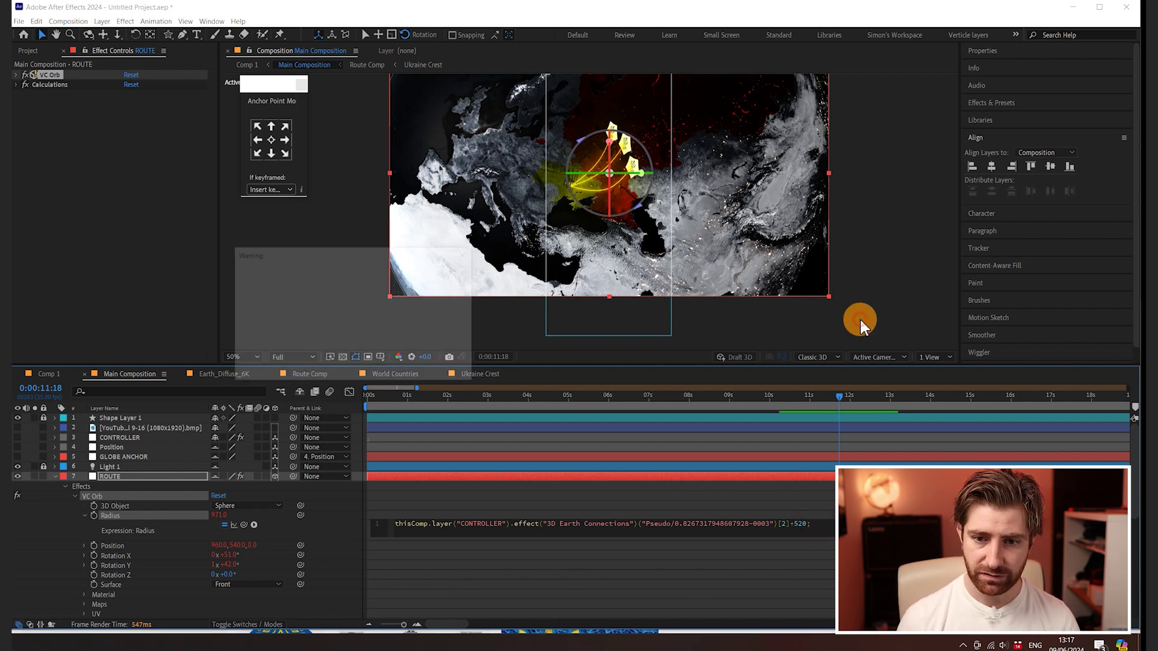
{"action": "left_click", "coordinate": [448, 364]}
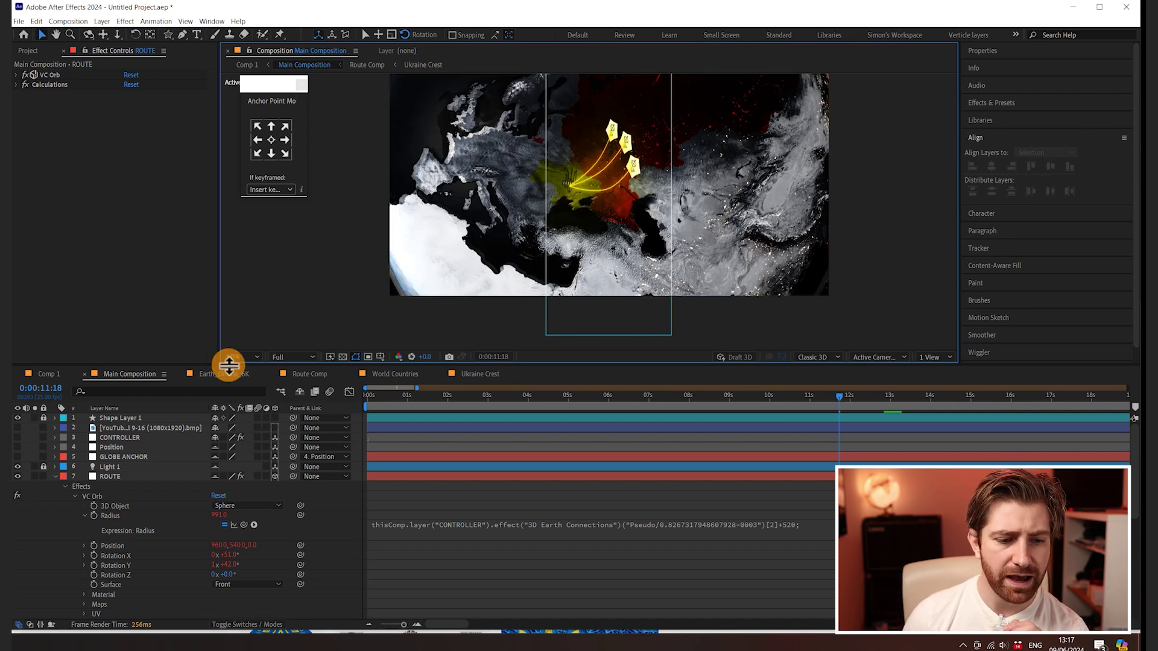
- Hide the Earth_Diffuse_6K.jpg layer in the Route Comp and check the globe in the Main Composition
{"action": "left_click", "coordinate": [261, 378]}
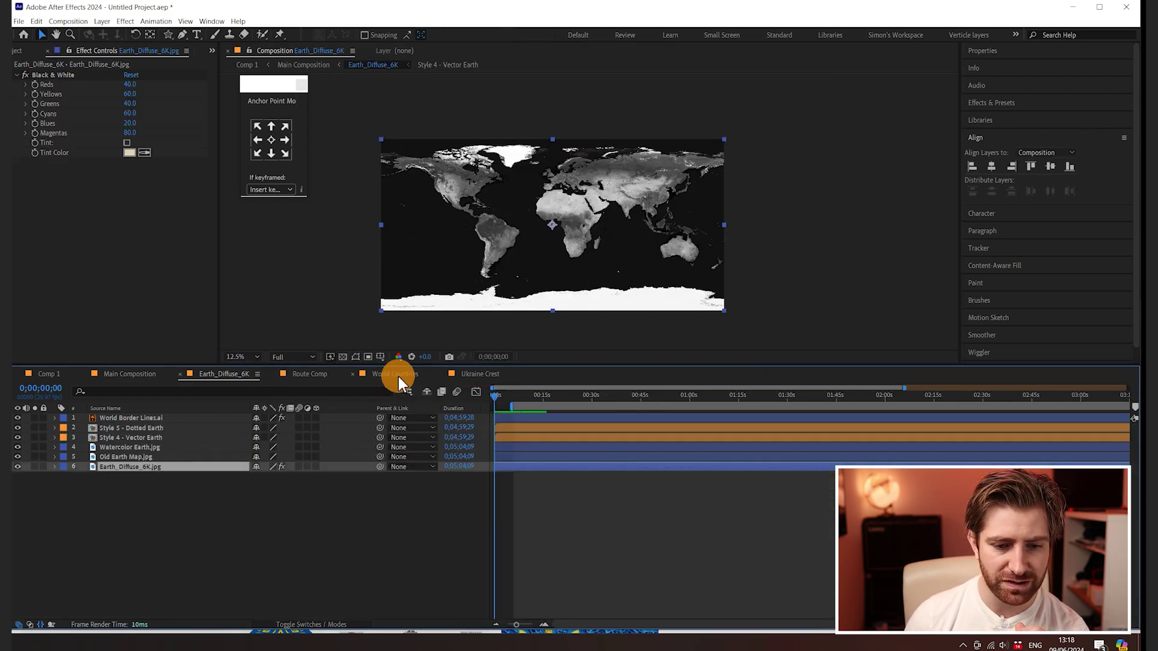
{"action": "left_click", "coordinate": [302, 376]}
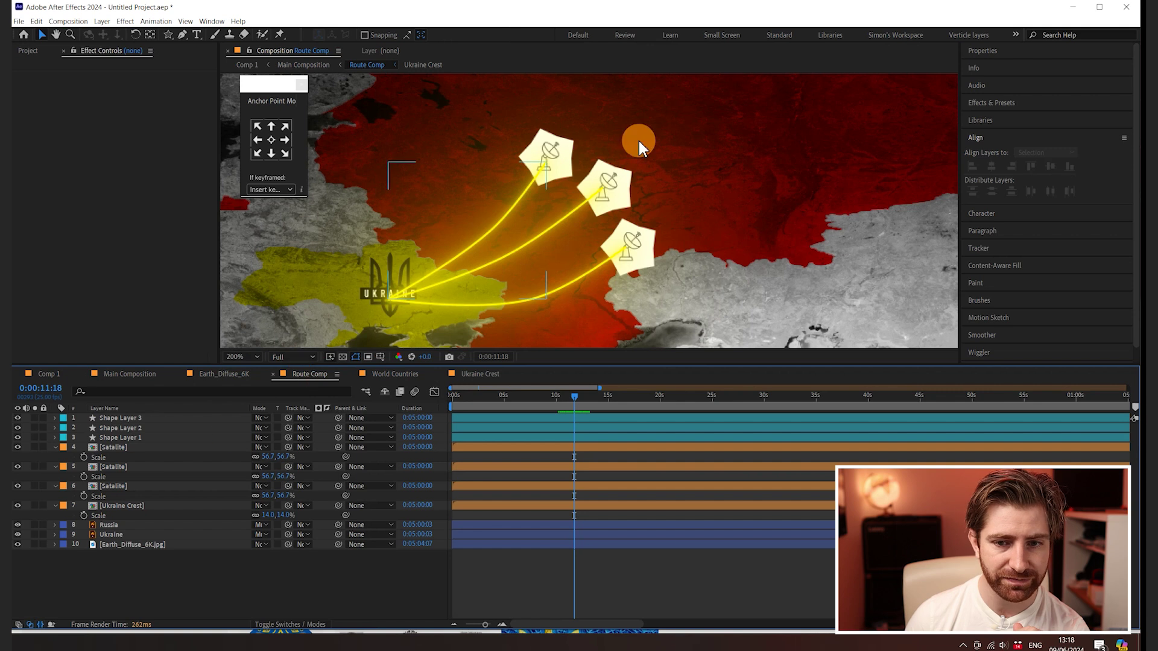
{"action": "scroll", "coordinate": [639, 140], "scroll_direction": "down", "scroll_amount": 3}
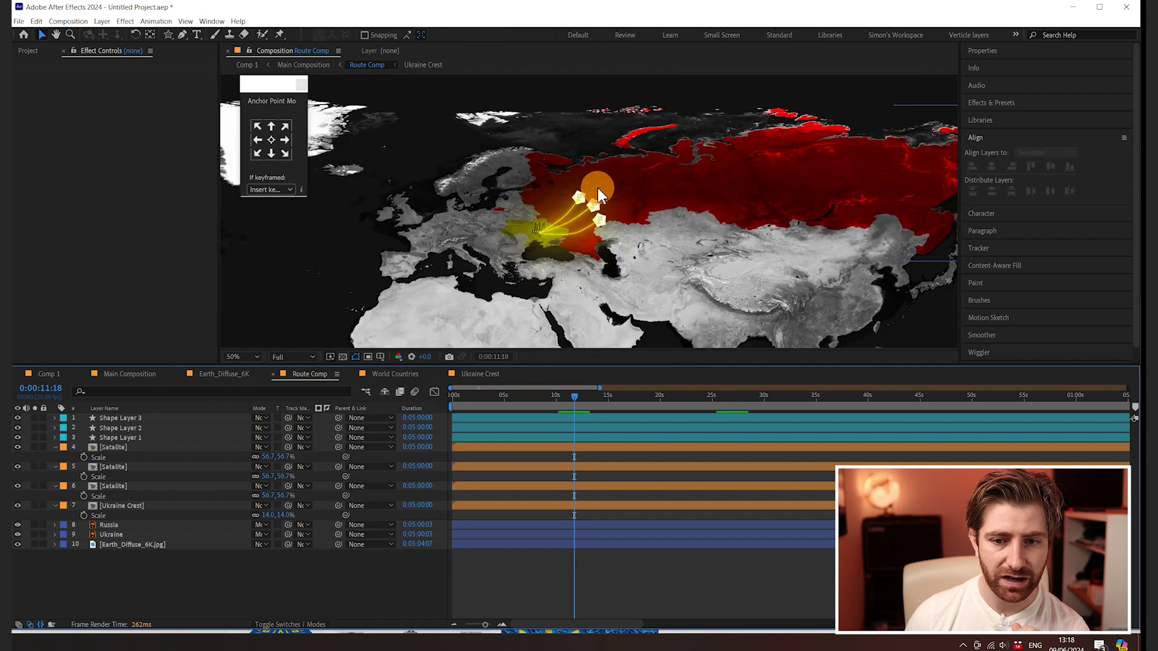
{"action": "left_click", "coordinate": [17, 545]}
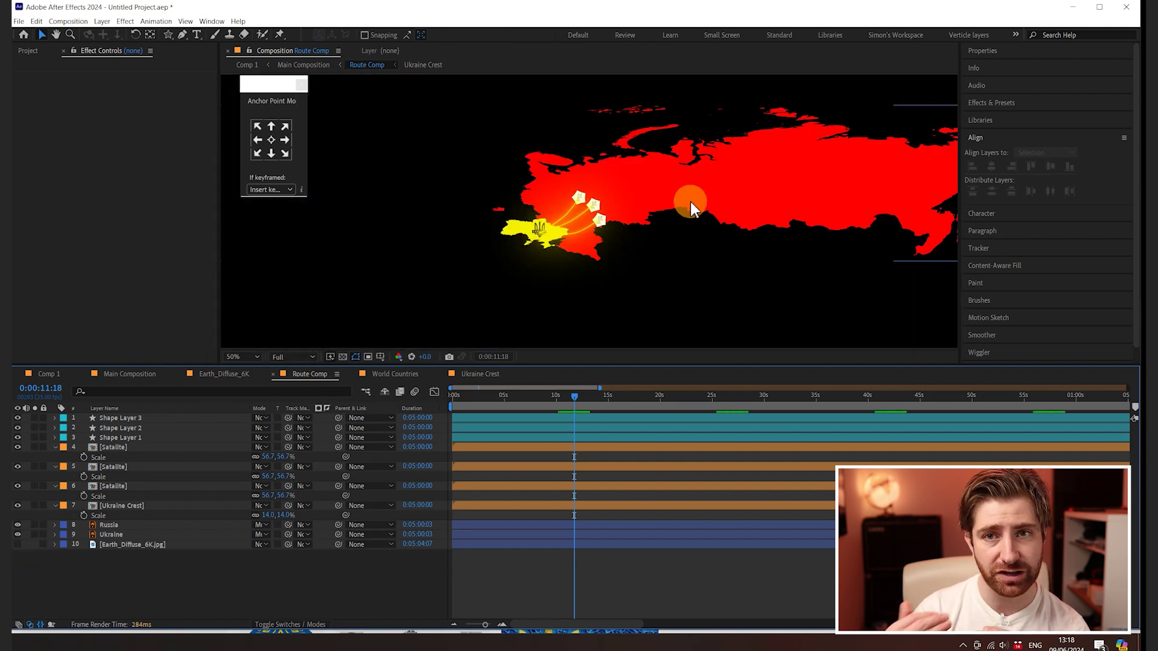
{"action": "left_click", "coordinate": [129, 375]}
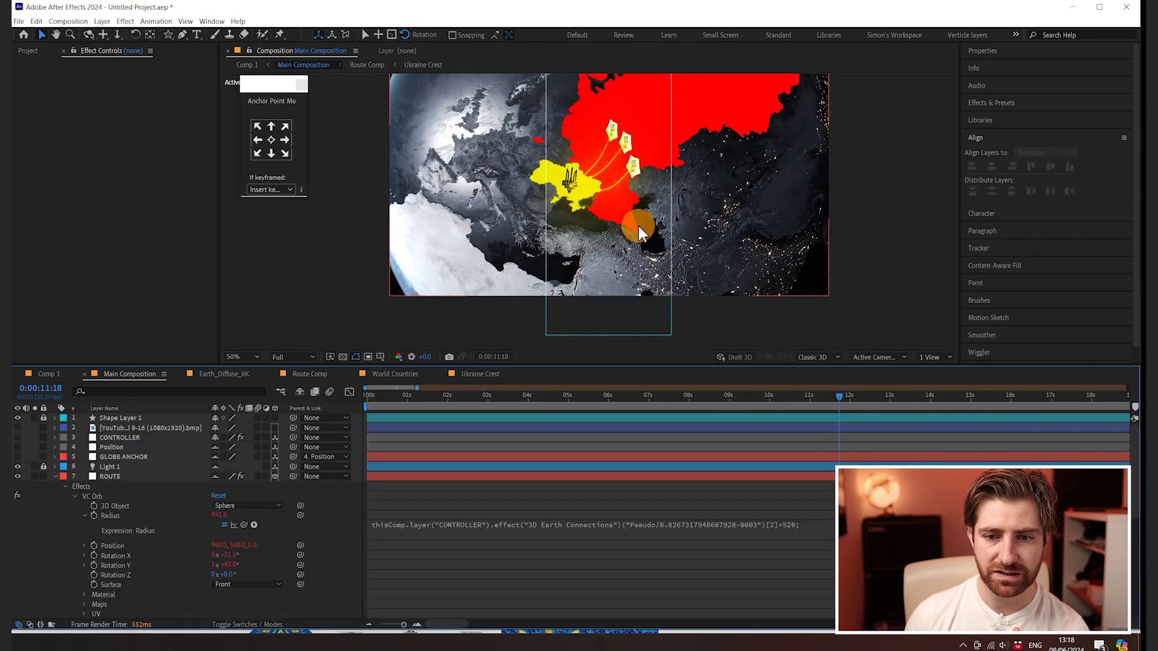
{"action": "left_click_drag", "start_coordinate": [619, 228], "coordinate": [621, 237]}
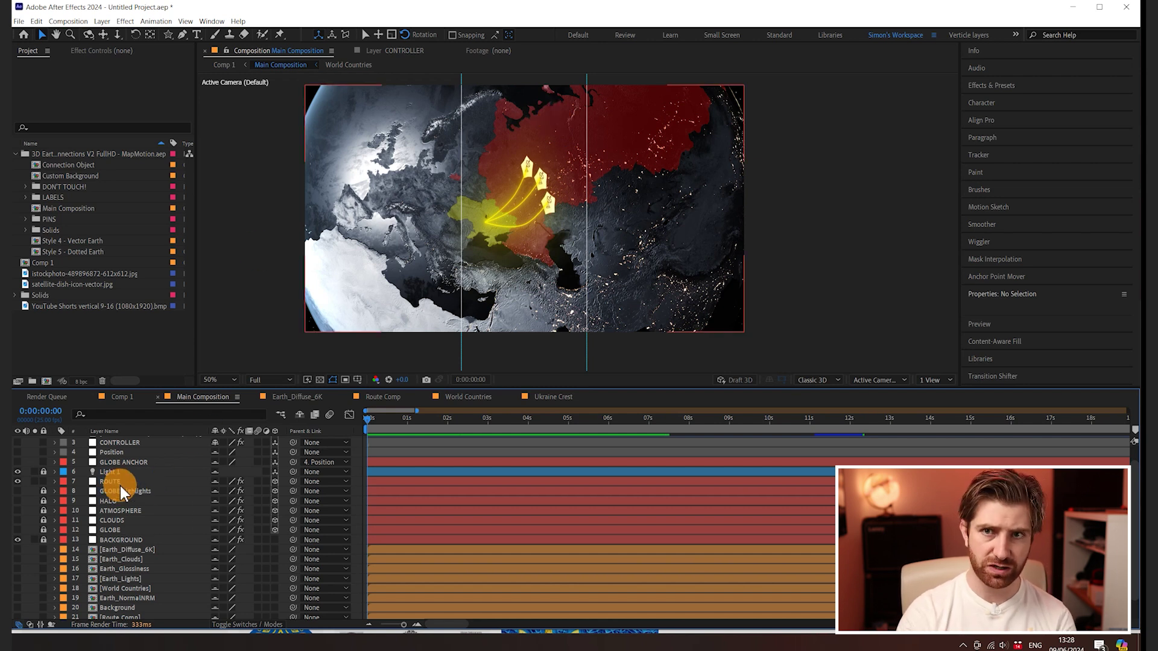
- Edit the Radius expression of the GLOBE highlights layer's VC Orb effect so that it adds 505, and collapse the layer
{"action": "left_click", "coordinate": [55, 491]}
{"action": "left_click", "coordinate": [80, 503]}
{"action": "left_click", "coordinate": [62, 509]}
{"action": "left_click", "coordinate": [65, 502]}
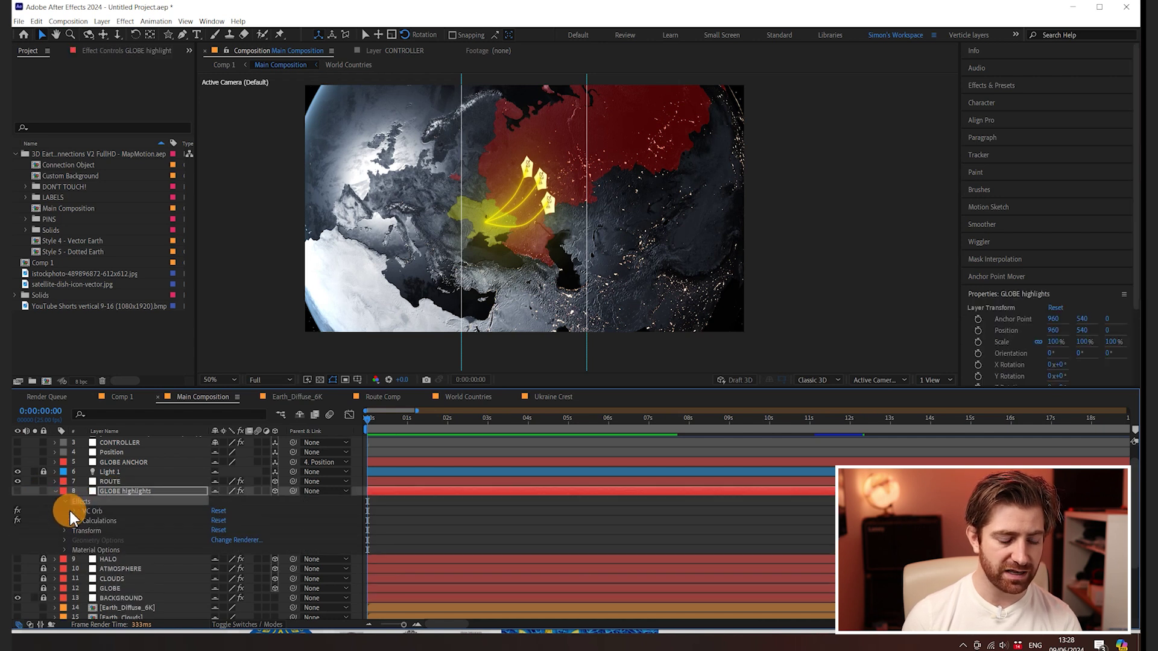
{"action": "left_click", "coordinate": [75, 511]}
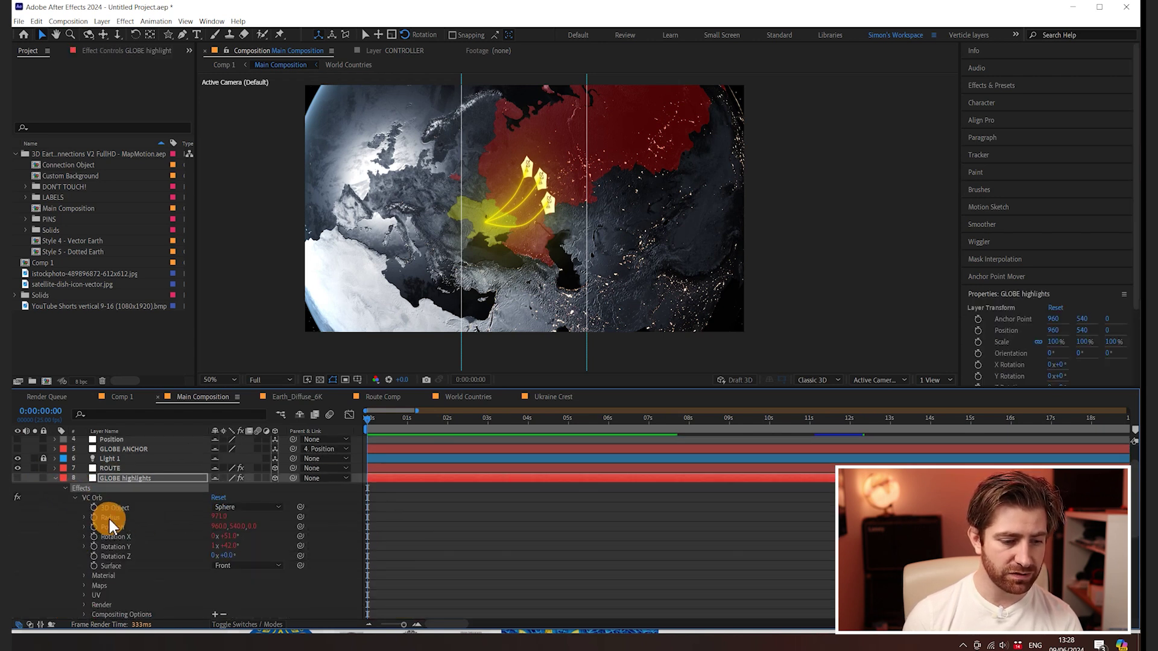
{"action": "right_click", "coordinate": [112, 518]}
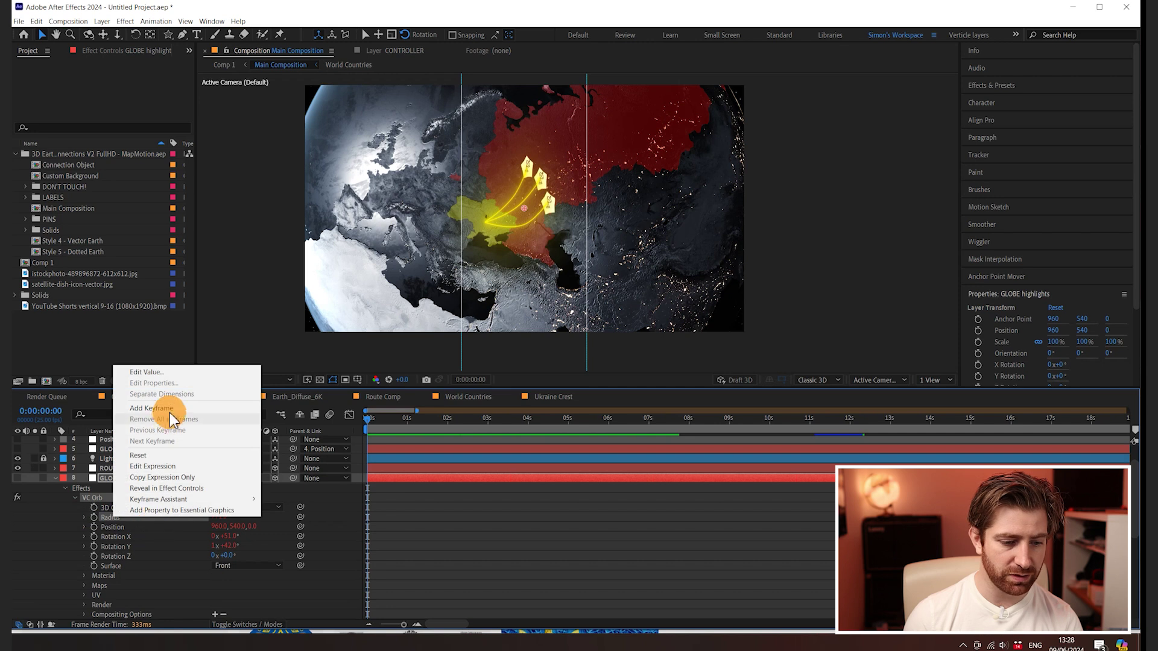
{"action": "left_click", "coordinate": [149, 467]}
{"action": "left_click", "coordinate": [809, 526]}
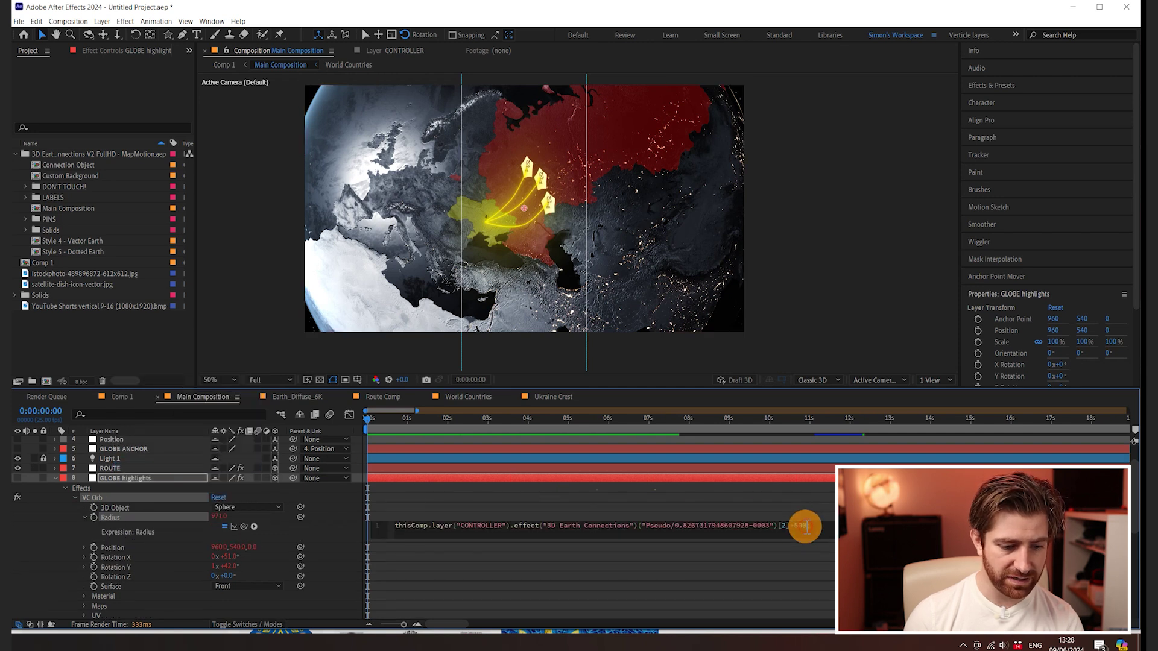
{"action": "key", "text": "BackSpace"}
{"action": "type", "text": "5"}
{"action": "left_click", "coordinate": [853, 217]}
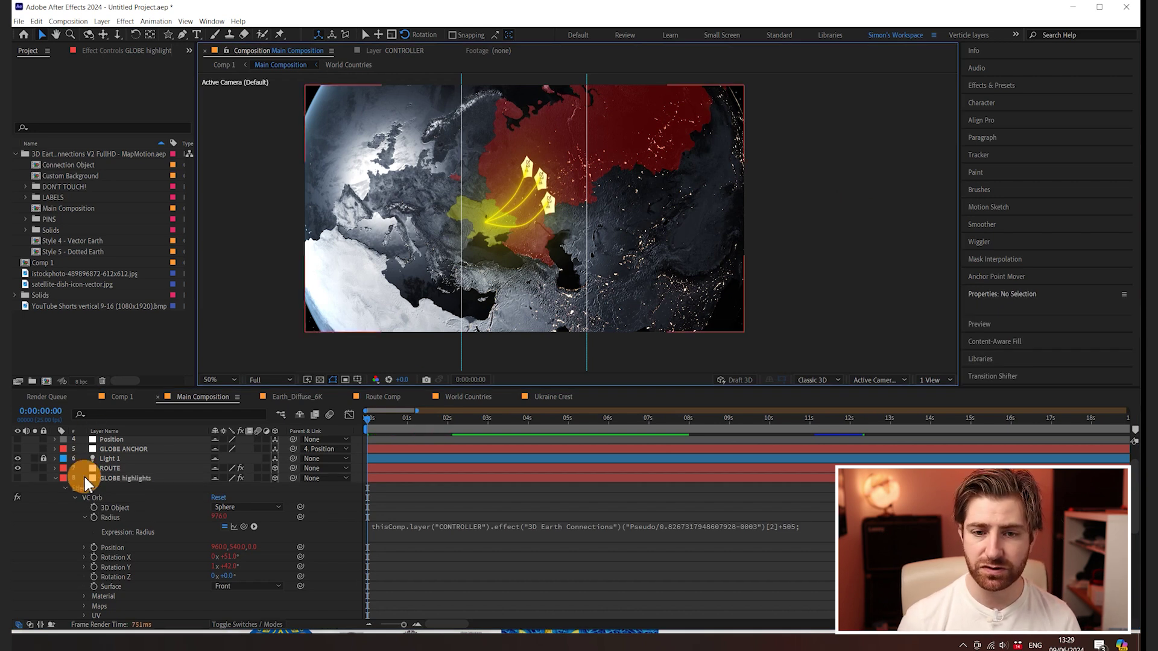
{"action": "left_click", "coordinate": [56, 479]}
- Zoom the globe in on Ukraine through the CONTROLLER layer, with Earth Rotation 50.0, 392.5 and Earth Position 960.0, 540.0, 975.0
{"action": "scroll", "coordinate": [145, 488], "scroll_direction": "up", "scroll_amount": 3}
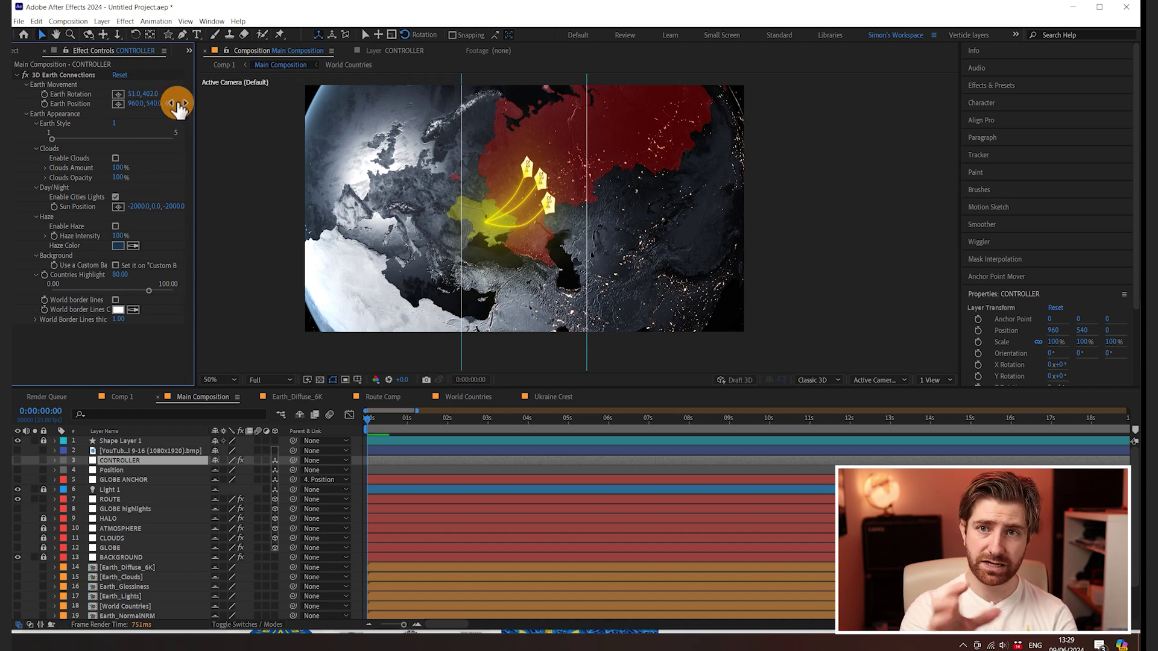
{"action": "left_click", "coordinate": [174, 103]}
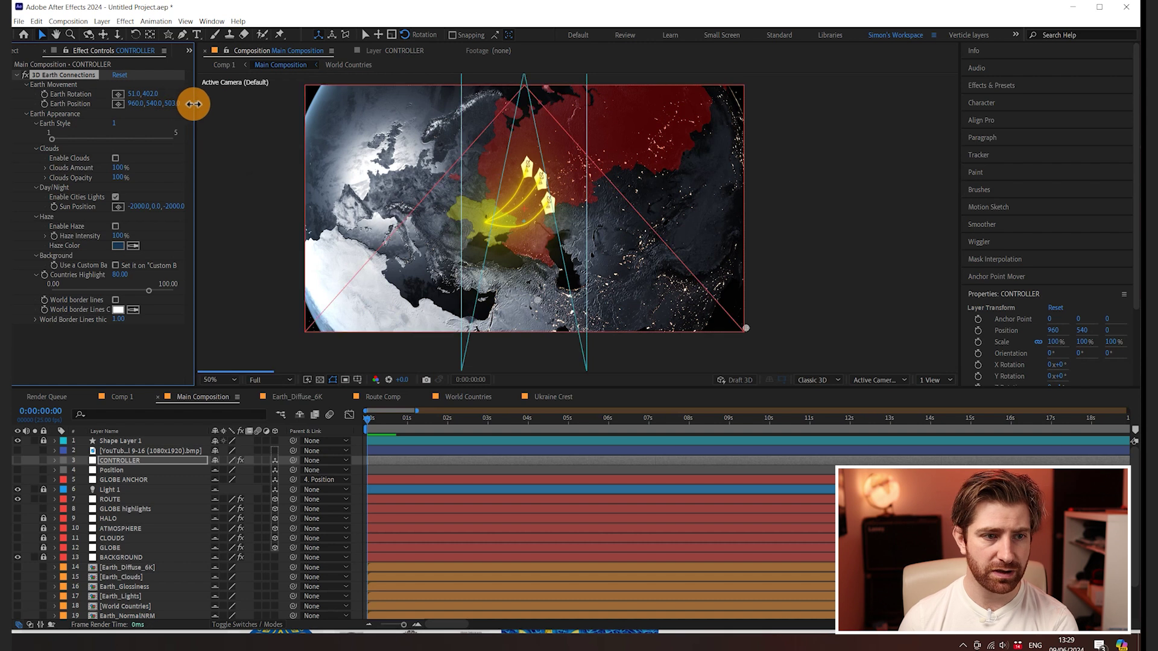
{"action": "left_click_drag", "start_coordinate": [193, 104], "coordinate": [266, 108]}
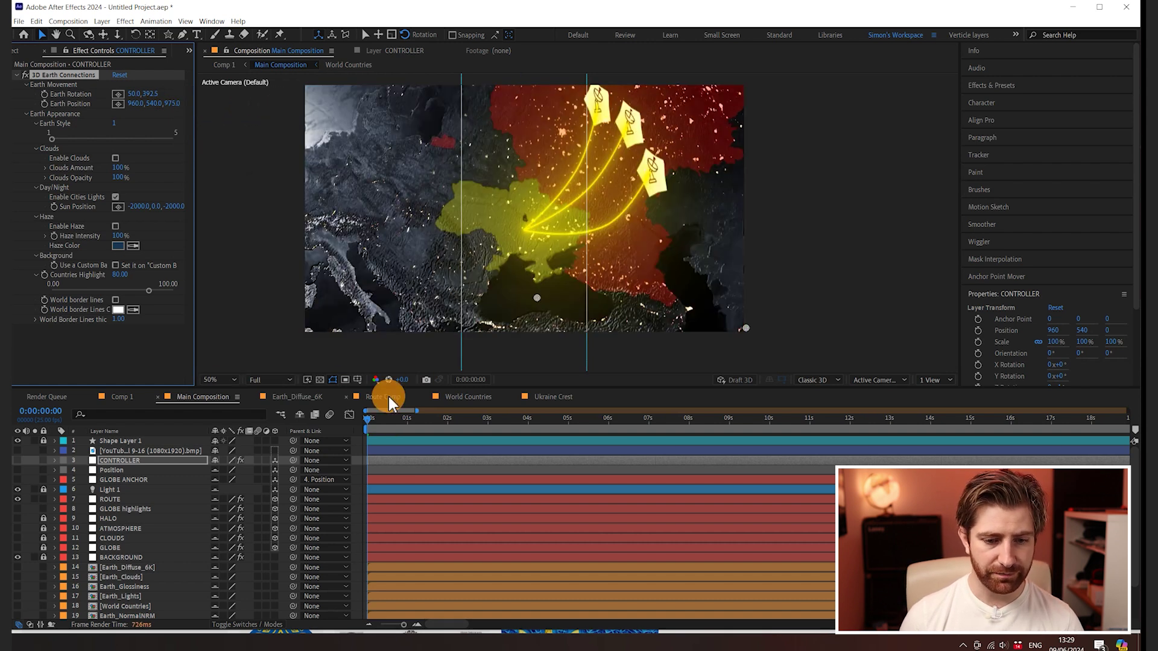
- Open the Route Comp, show the Earth_Diffuse_6K.jpg layer and frame the routes on the map of Europe
{"action": "left_click", "coordinate": [386, 397]}
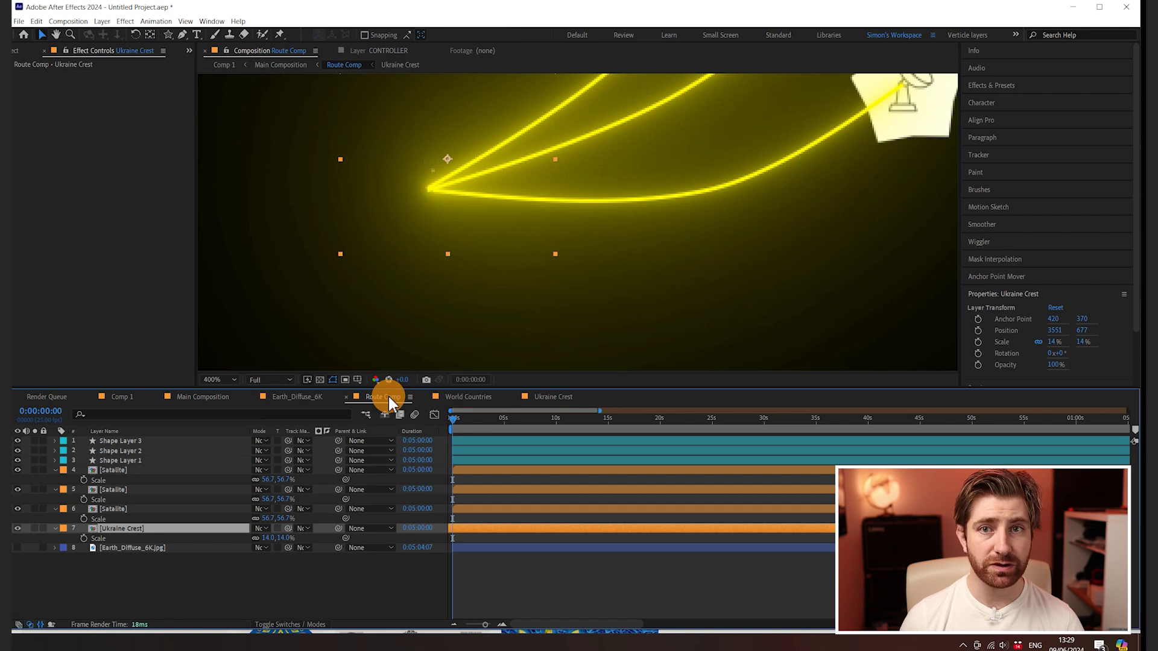
{"action": "left_click", "coordinate": [68, 21]}
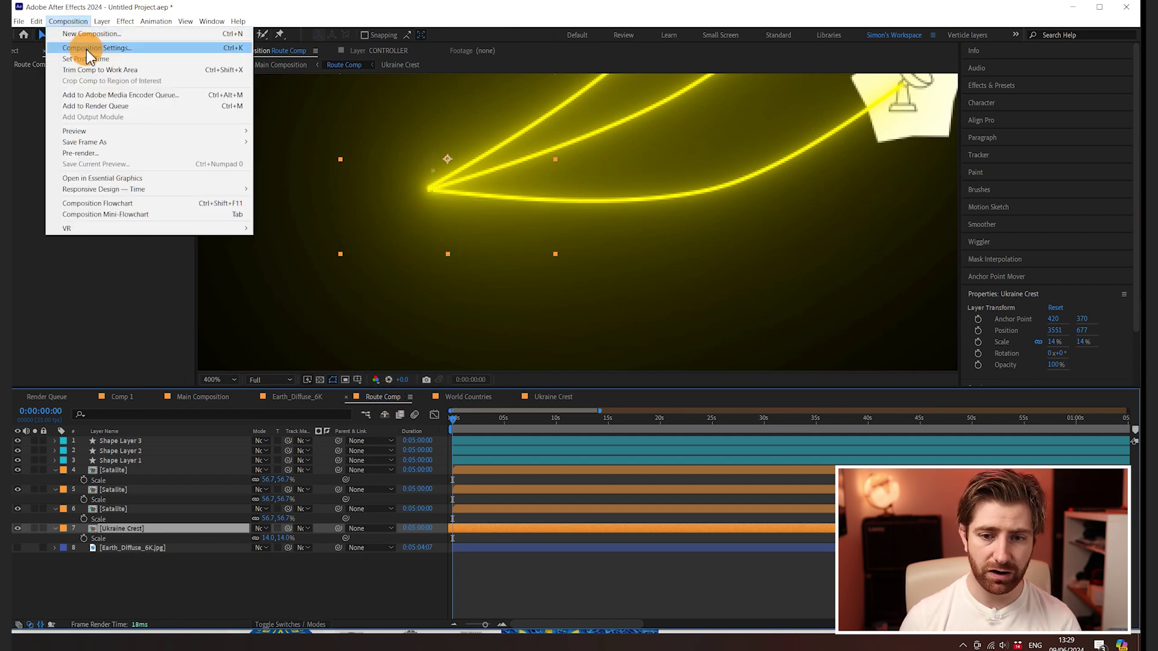
{"action": "left_click", "coordinate": [17, 548]}
{"action": "scroll", "coordinate": [543, 205], "scroll_direction": "down", "scroll_amount": 2}
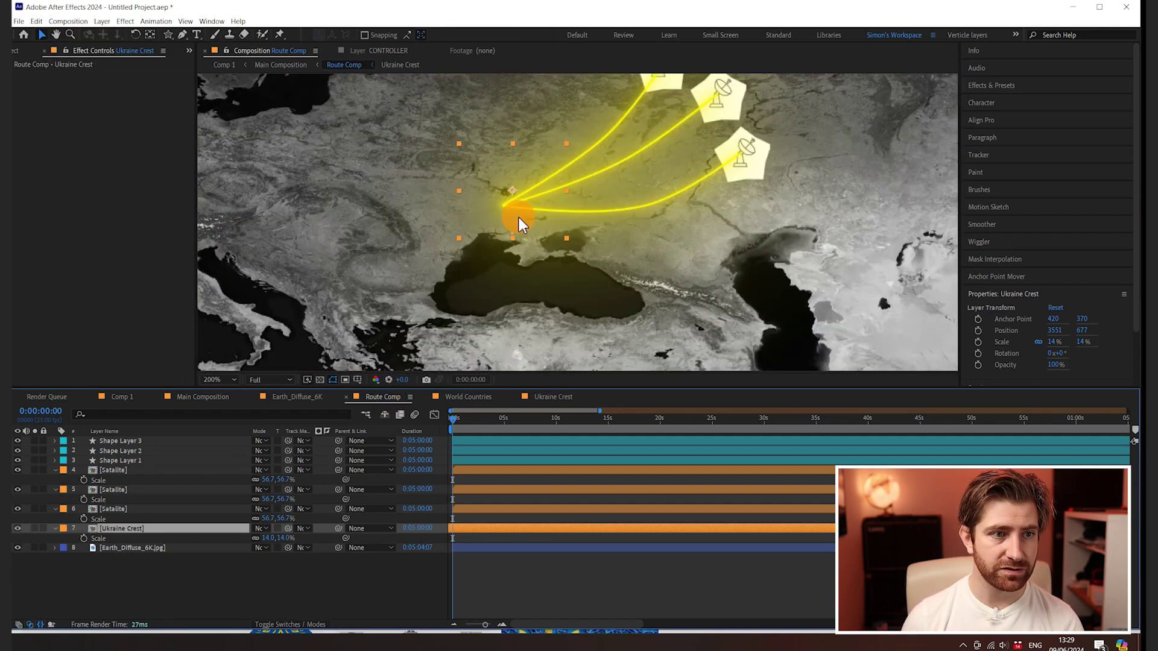
{"action": "scroll", "coordinate": [520, 225], "scroll_direction": "down", "scroll_amount": 1}
- Play the Route Comp to 0:00:03:18 and start all three Shape Layers at that time
{"action": "key", "text": "space"}
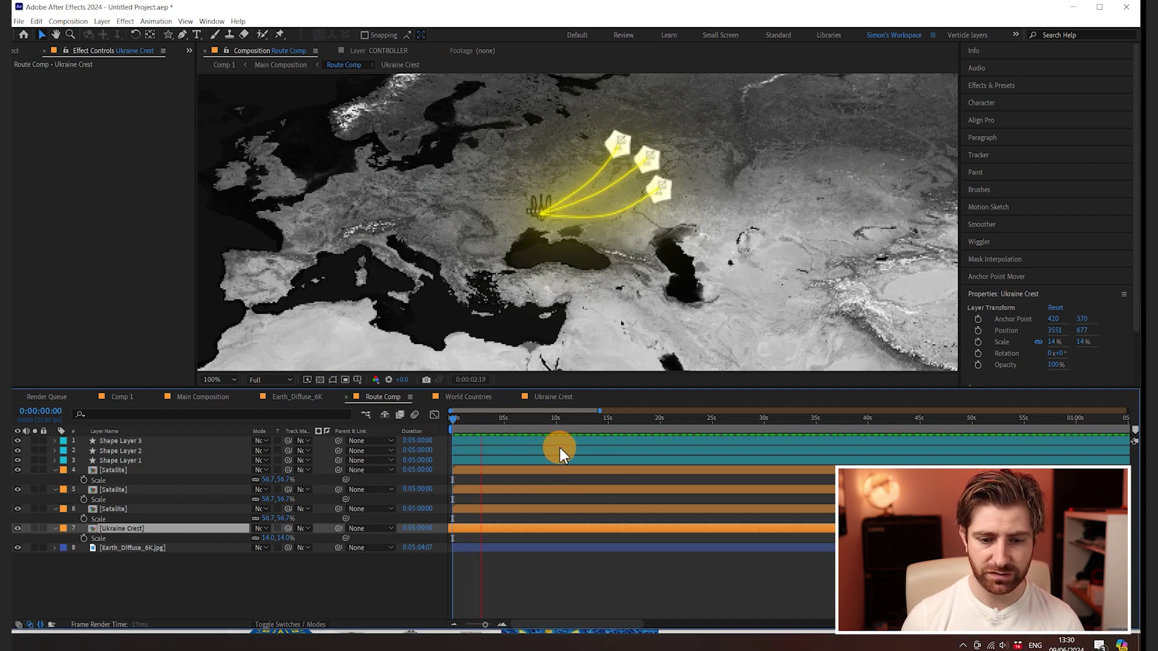
{"action": "key", "text": "space"}
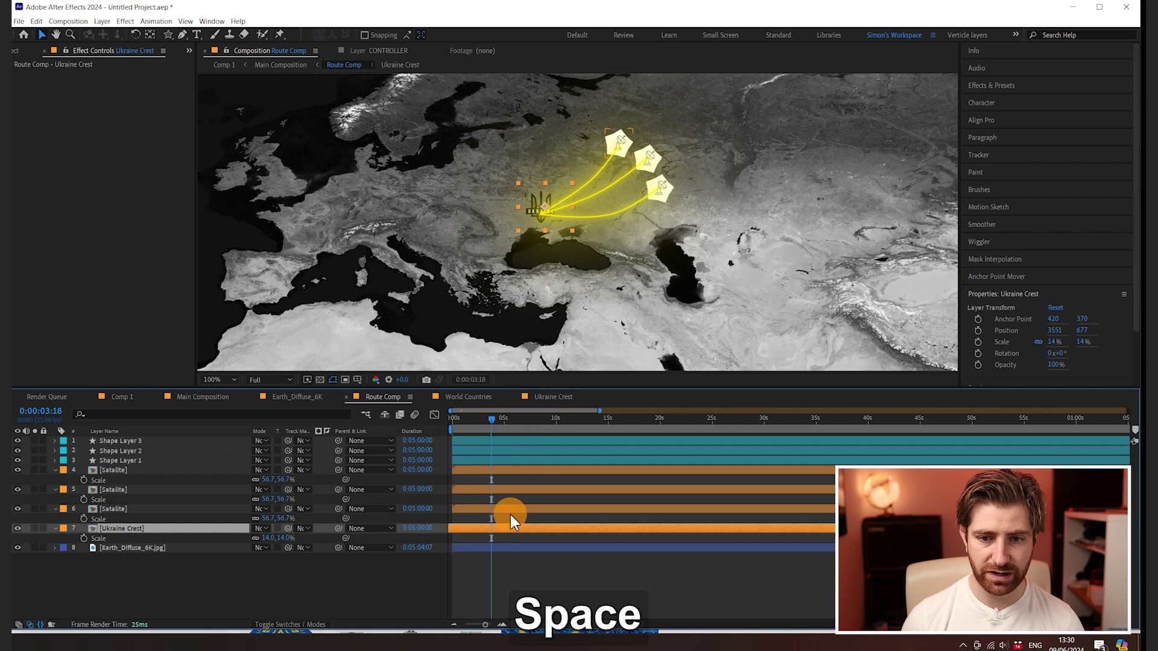
{"action": "left_click", "coordinate": [130, 460]}
{"action": "left_click", "coordinate": [149, 443], "text": "shift"}
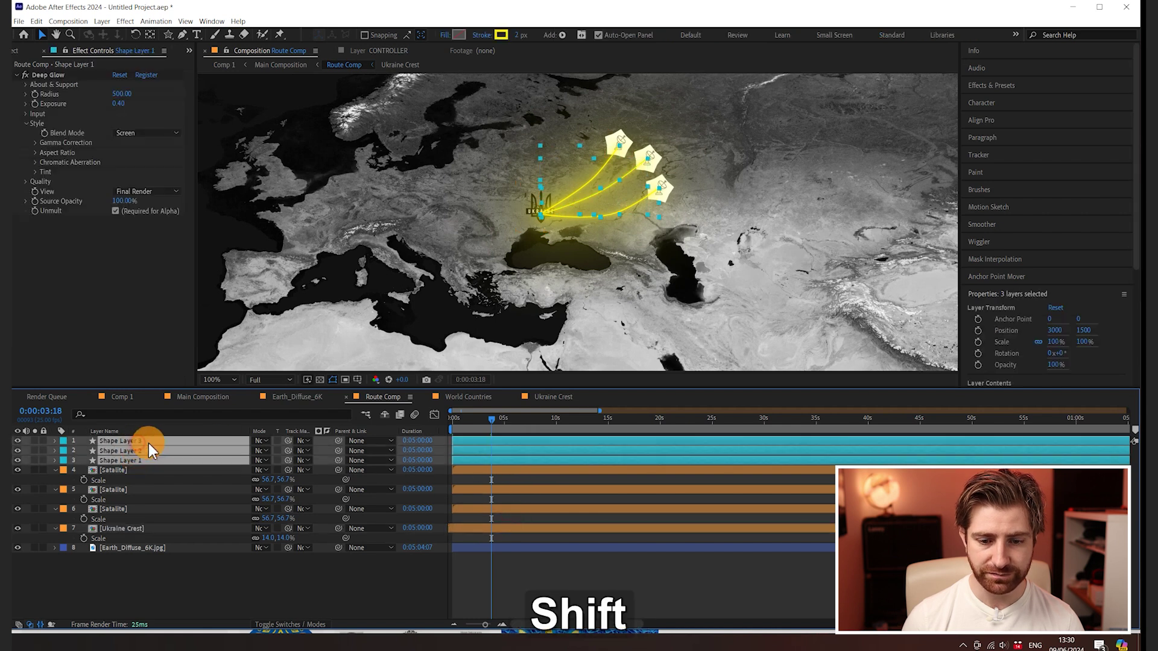
{"action": "key", "text": "bracketleft"}
{"action": "left_click", "coordinate": [208, 579]}
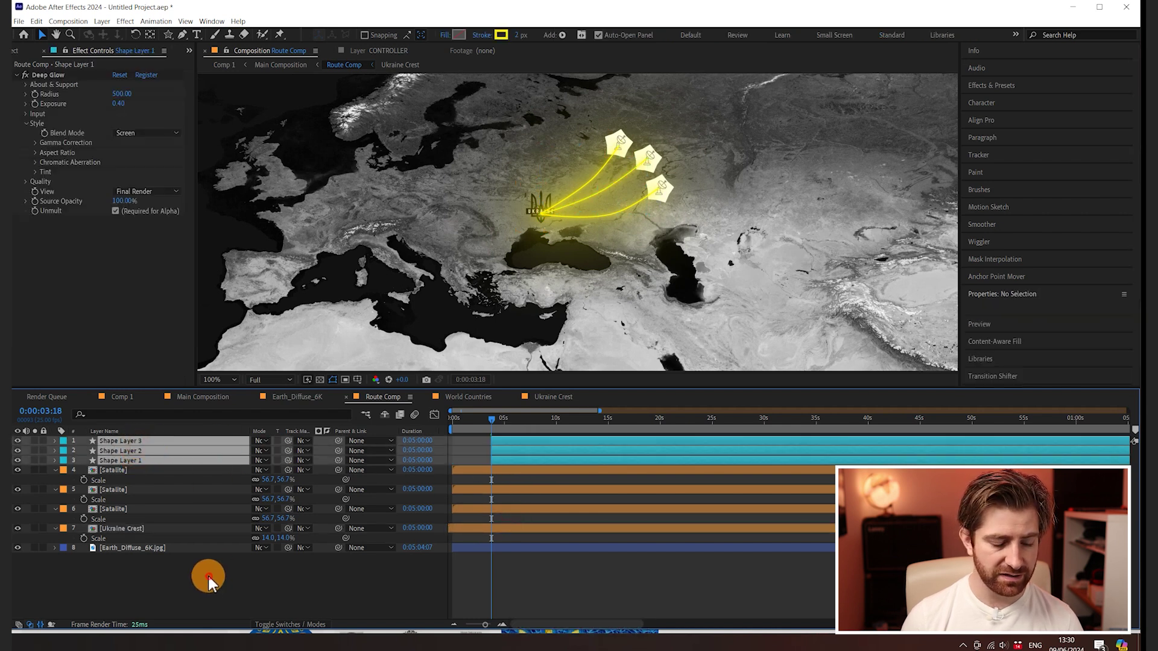
- Add Trim Paths to Shape Layer 1
{"action": "left_click", "coordinate": [118, 460]}
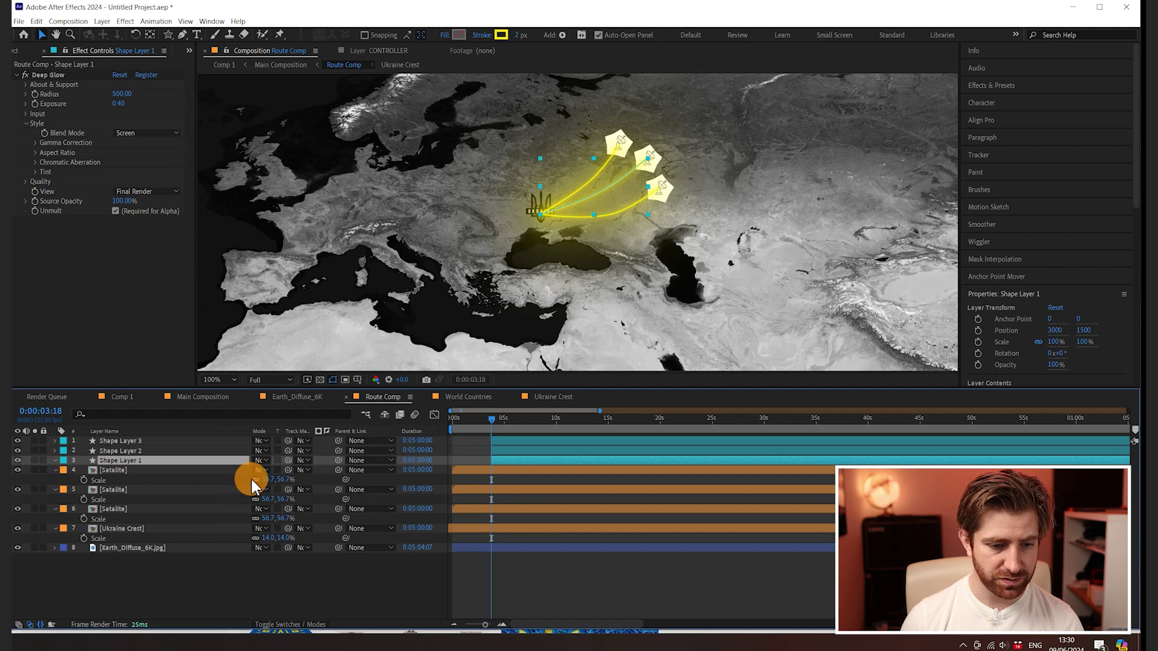
{"action": "key", "text": "ctrl+Right"}
{"action": "left_click", "coordinate": [325, 471]}
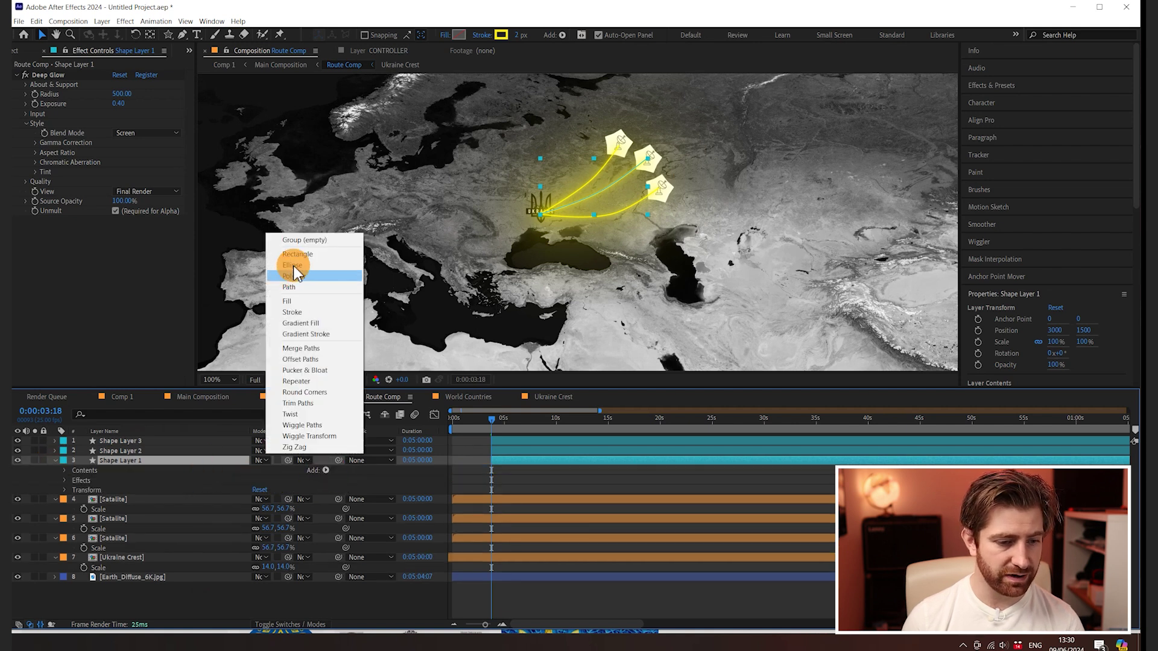
{"action": "left_click", "coordinate": [305, 403]}
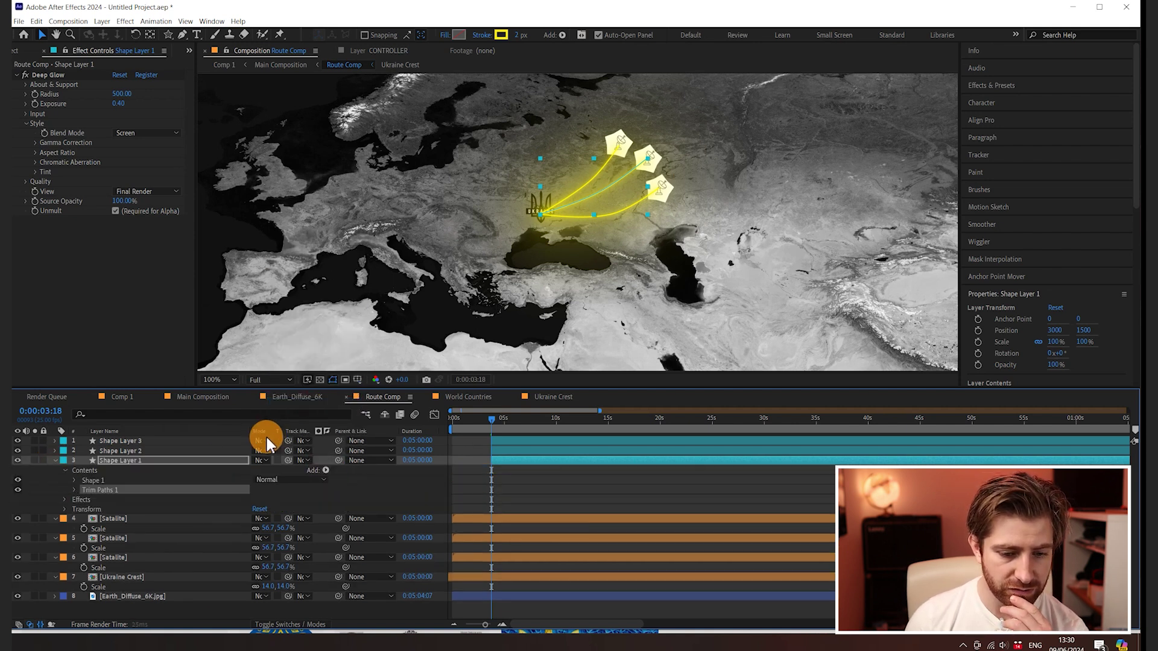
- Keyframe the Trim Paths End of Shape Layer 1 from 0% at 0:00:03:18 to 100% at 0:00:05:04 with Easy Ease
{"action": "left_click", "coordinate": [74, 490]}
{"action": "left_click_drag", "start_coordinate": [269, 512], "coordinate": [104, 519]}
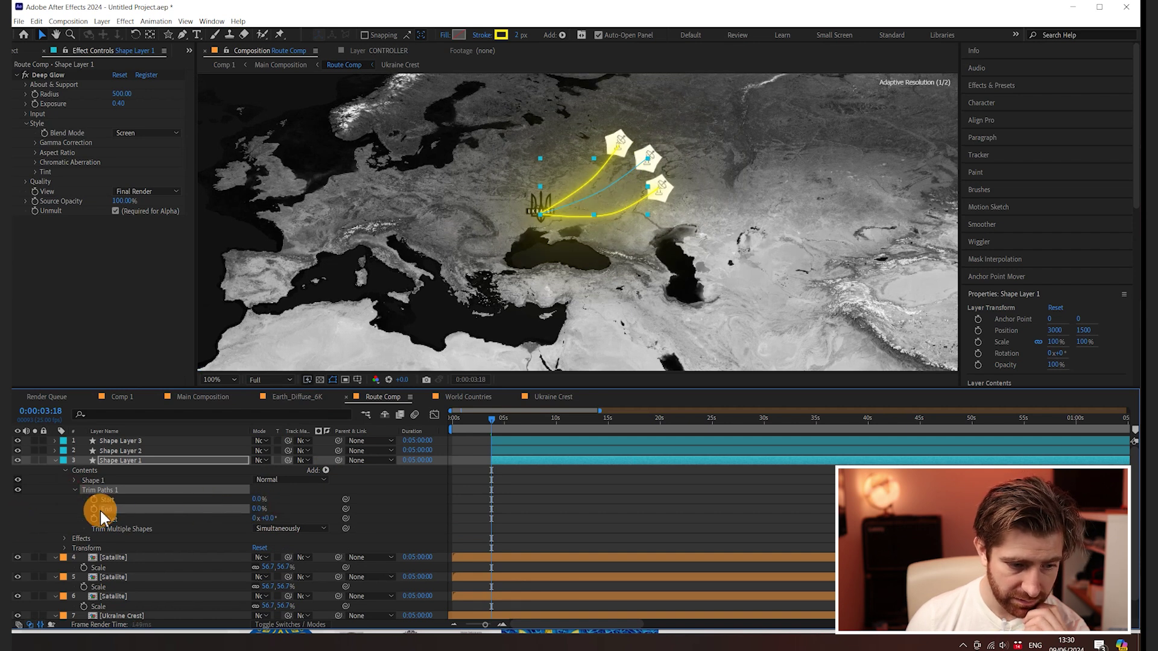
{"action": "left_click", "coordinate": [94, 509]}
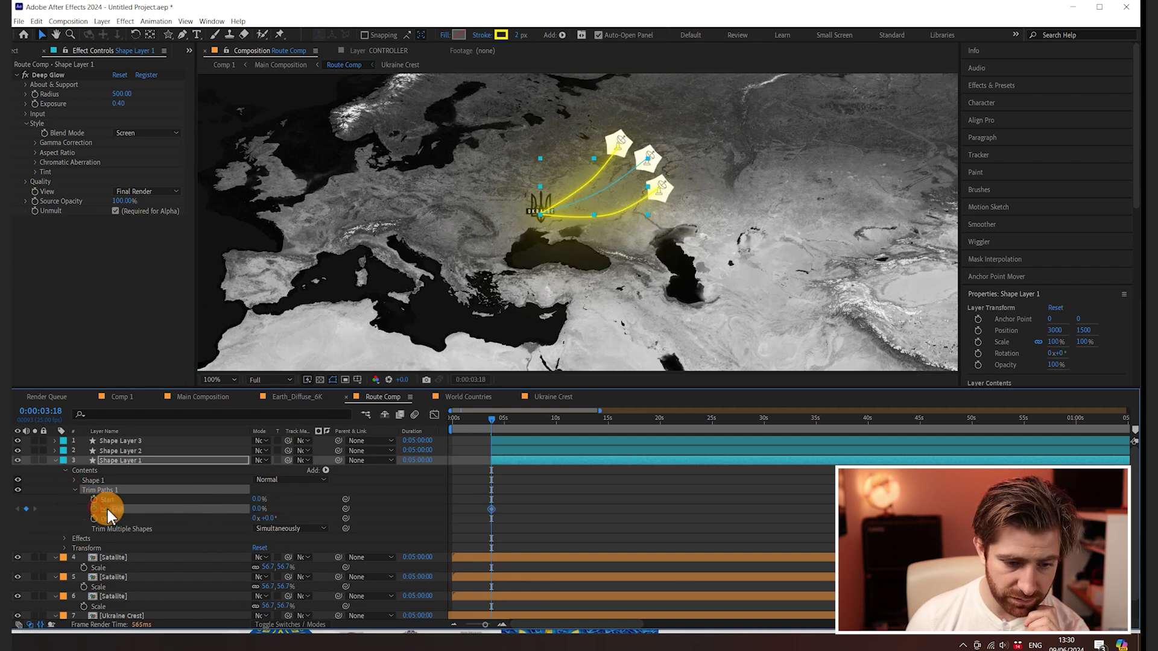
{"action": "left_click", "coordinate": [507, 419]}
{"action": "left_click_drag", "start_coordinate": [261, 512], "coordinate": [494, 518]}
{"action": "key", "text": "F9"}
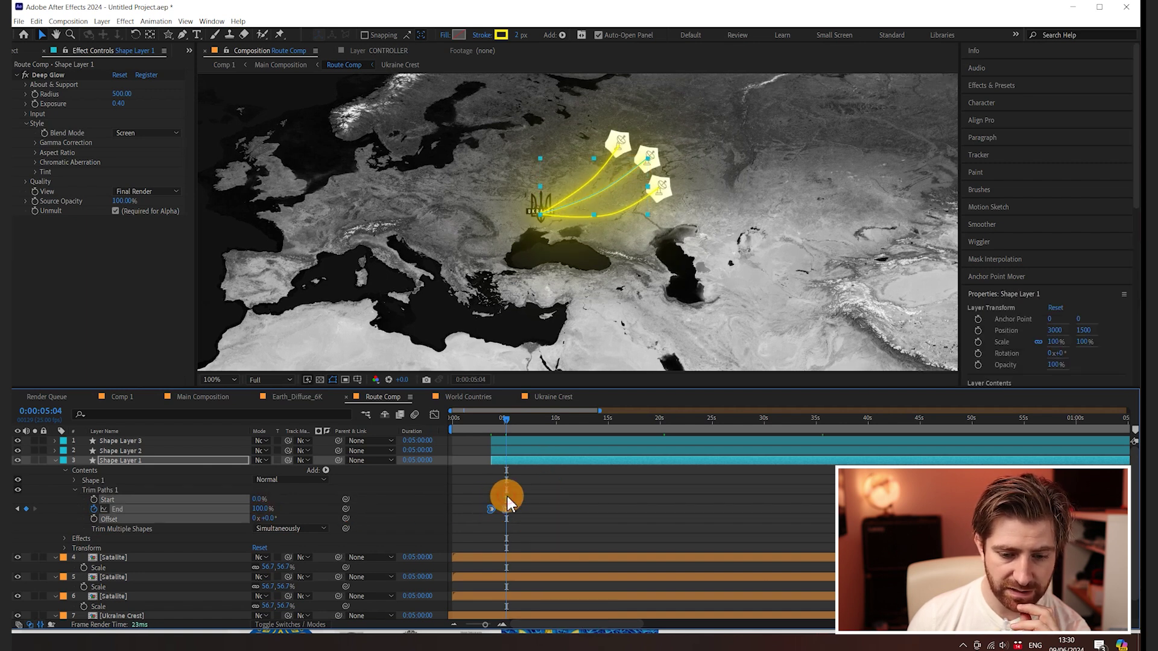
- Copy Shape Layer 1's End keyframes to Shape Layer 2 and Shape Layer 3 at 0:00:03:18
{"action": "left_click", "coordinate": [492, 505]}
{"action": "left_click_drag", "start_coordinate": [479, 492], "coordinate": [516, 507]}
{"action": "key", "text": "ctrl+c"}
{"action": "key", "text": "j"}
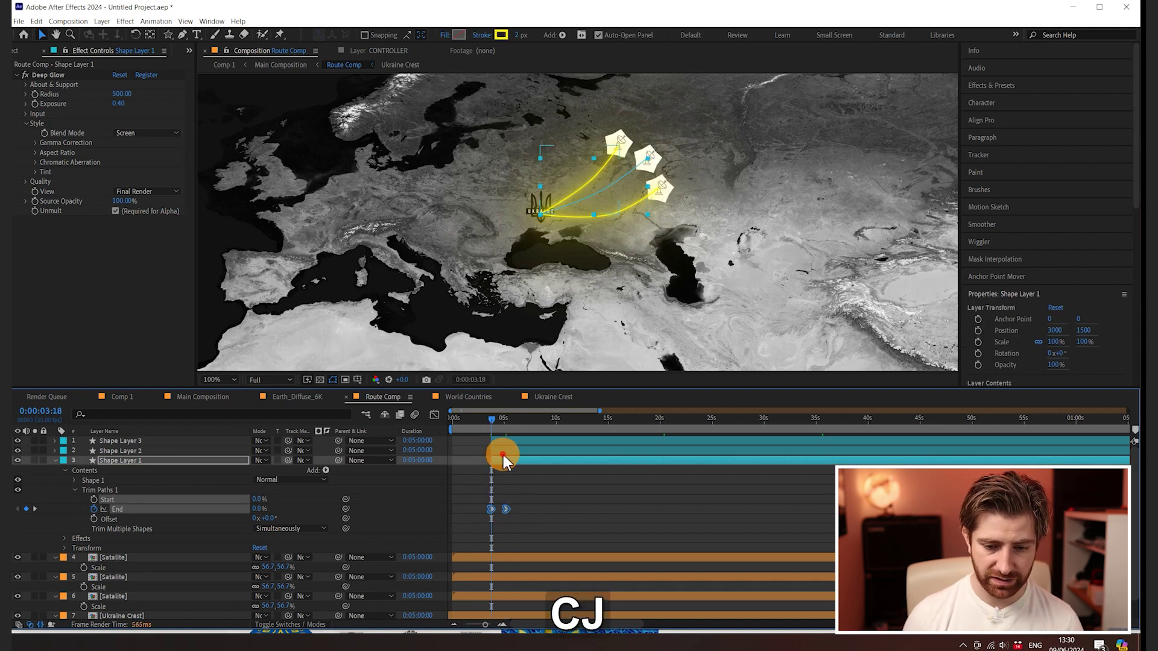
{"action": "left_click", "coordinate": [503, 453]}
{"action": "key", "text": "ctrl+v"}
{"action": "key", "text": "u"}
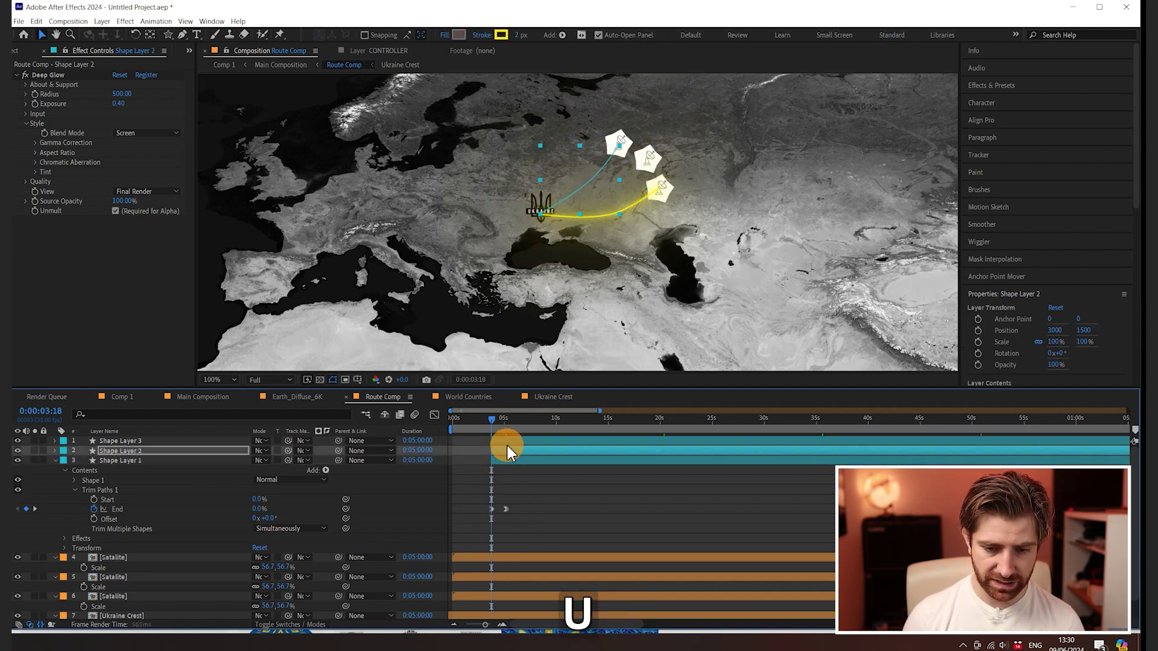
{"action": "left_click", "coordinate": [508, 442]}
{"action": "key", "text": "ctrl+v"}
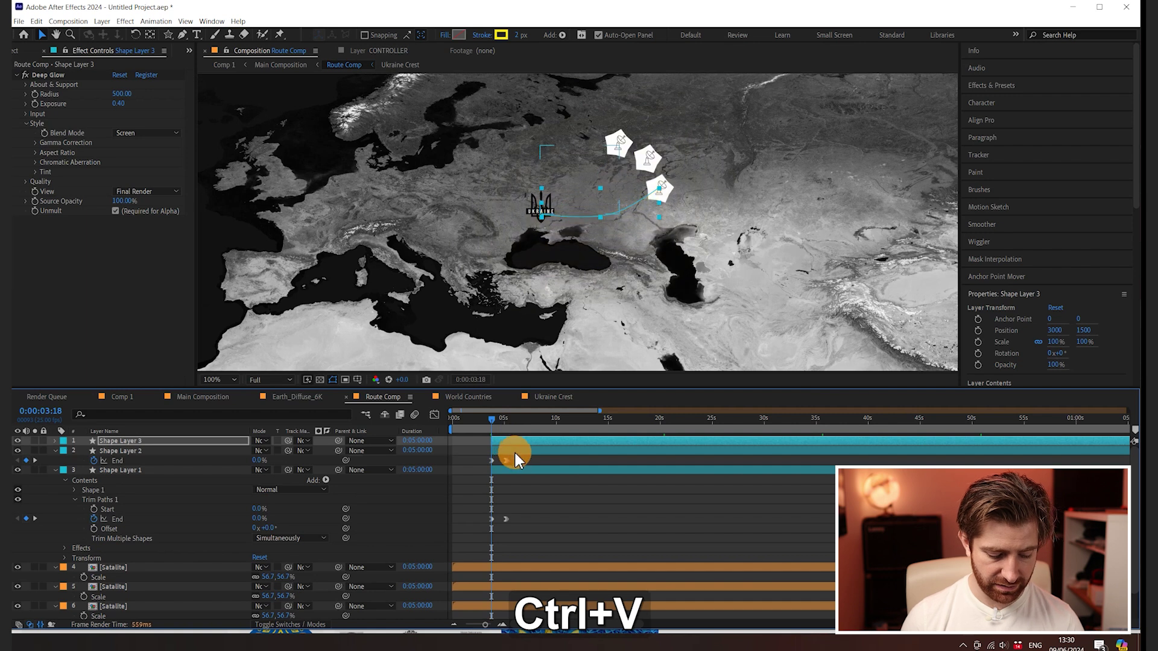
- Stagger Shape Layer 2 and Shape Layer 3 so each line starts slightly after the previous one, and preview the animation
{"action": "left_click", "coordinate": [514, 452]}
{"action": "left_click", "coordinate": [516, 454]}
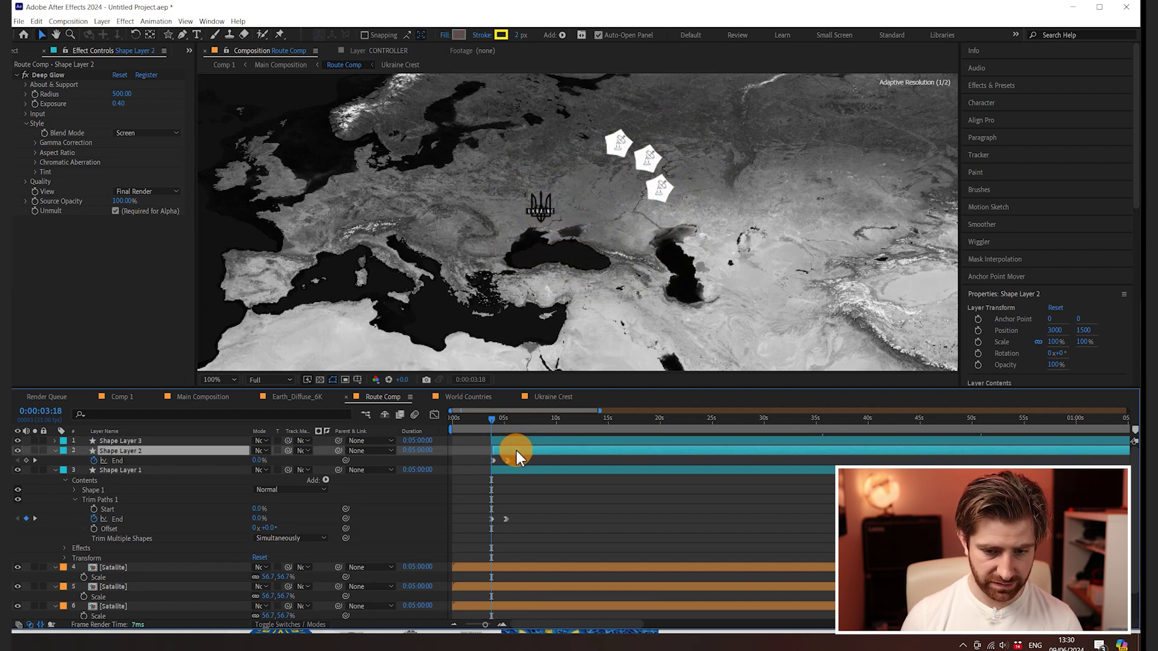
{"action": "left_click_drag", "start_coordinate": [514, 441], "coordinate": [521, 441]}
{"action": "key", "text": "space"}
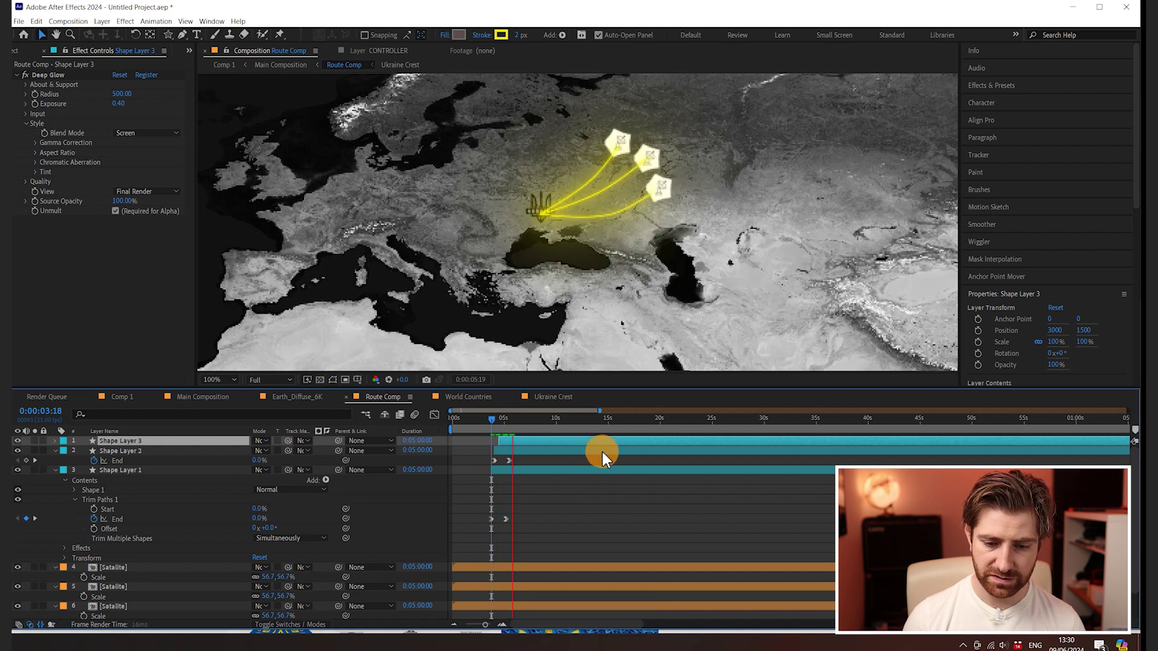
{"action": "key", "text": "space"}
- Start the Satalite layer 5 at 0:00:05:04, where Shape Layer 1's line finishes drawing
{"action": "key", "text": "j"}
{"action": "key", "text": "j"}
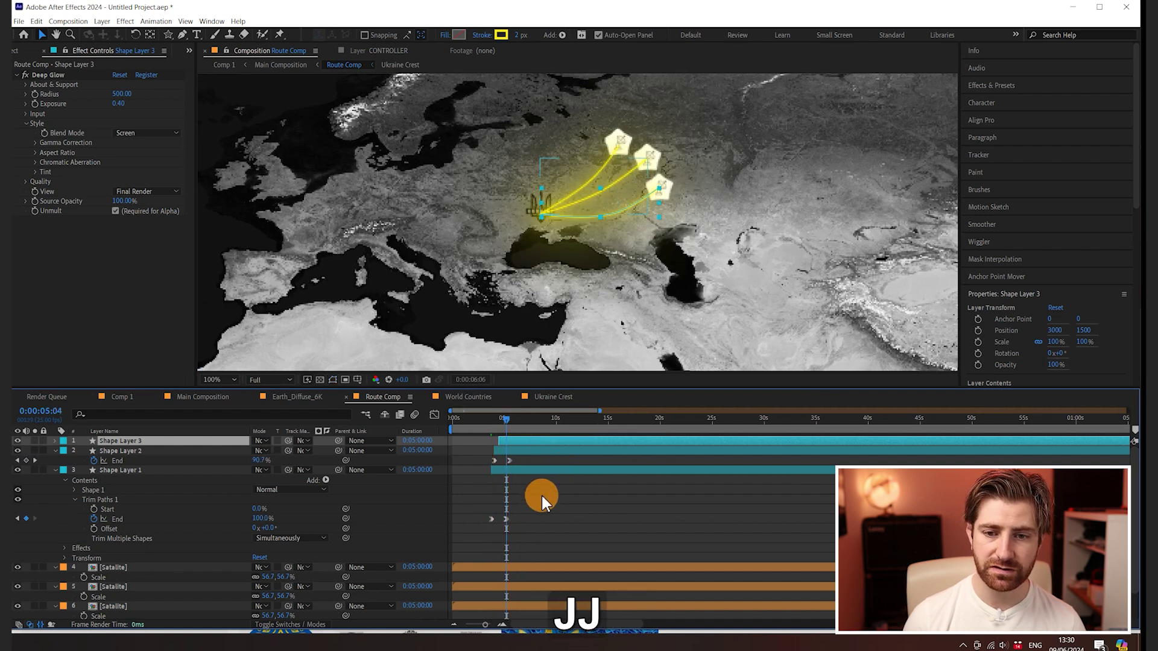
{"action": "scroll", "coordinate": [534, 505], "scroll_direction": "up", "scroll_amount": 2, "text": "alt"}
{"action": "scroll", "coordinate": [516, 536], "scroll_direction": "left", "scroll_amount": 3}
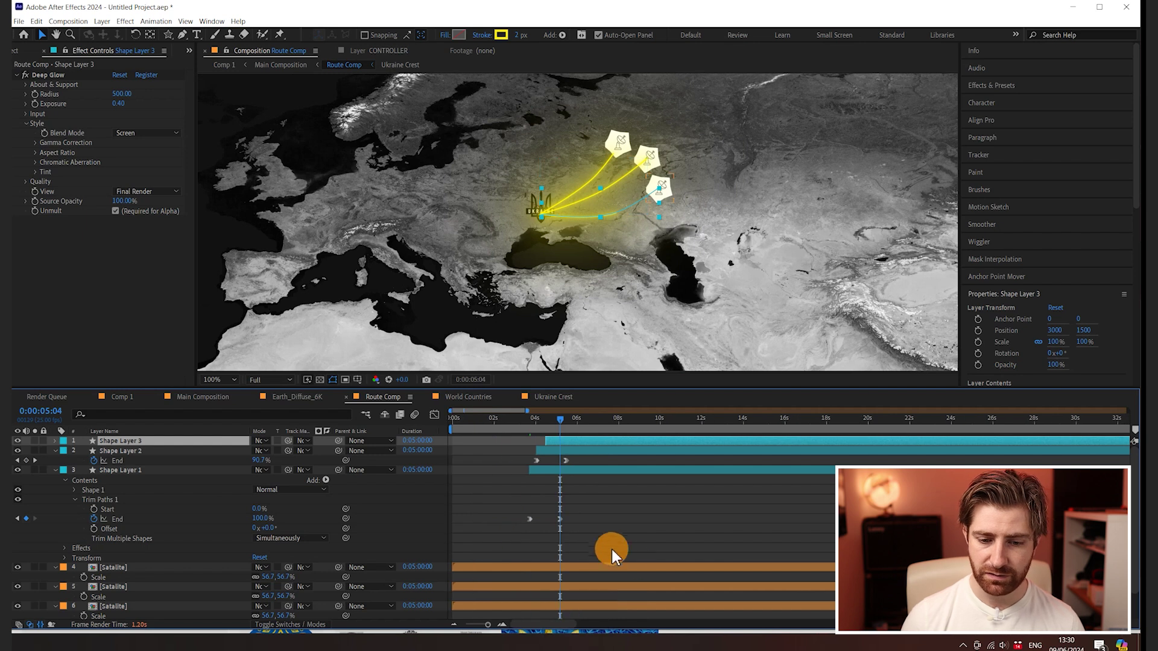
{"action": "left_click", "coordinate": [140, 567]}
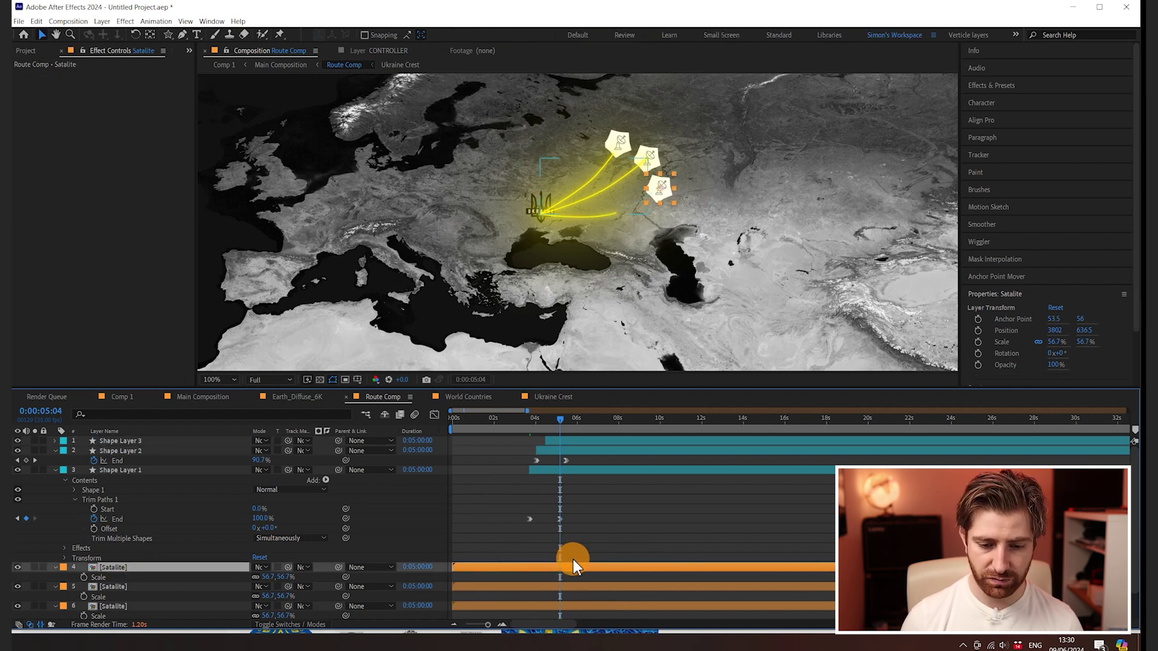
{"action": "left_click", "coordinate": [586, 470]}
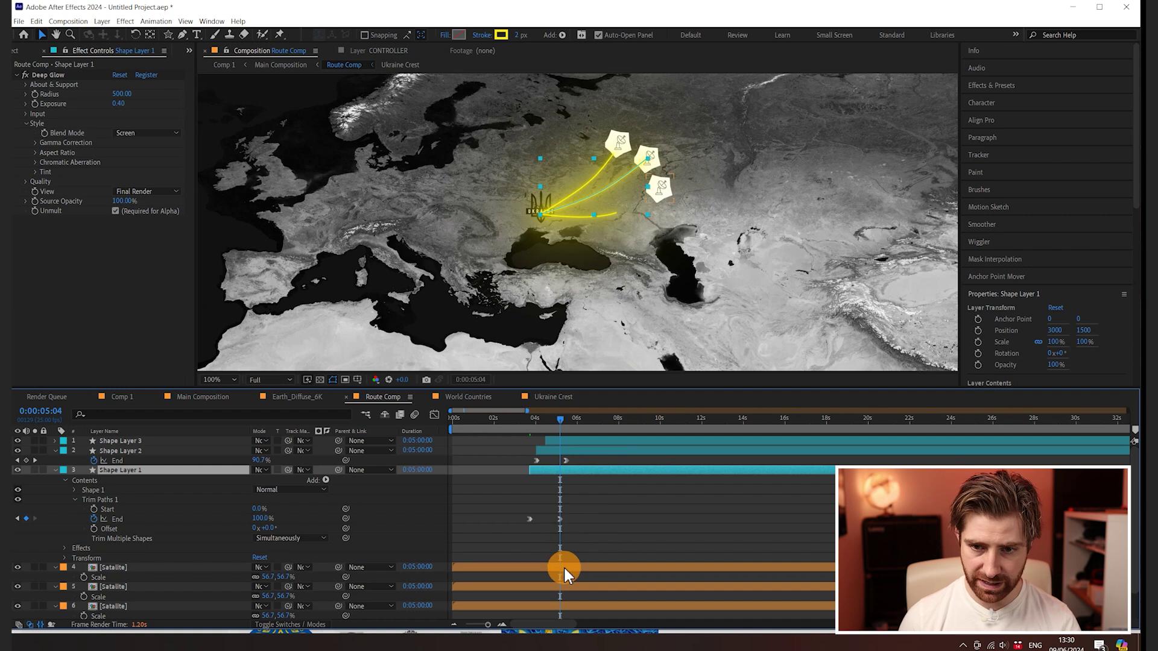
{"action": "left_click", "coordinate": [561, 585]}
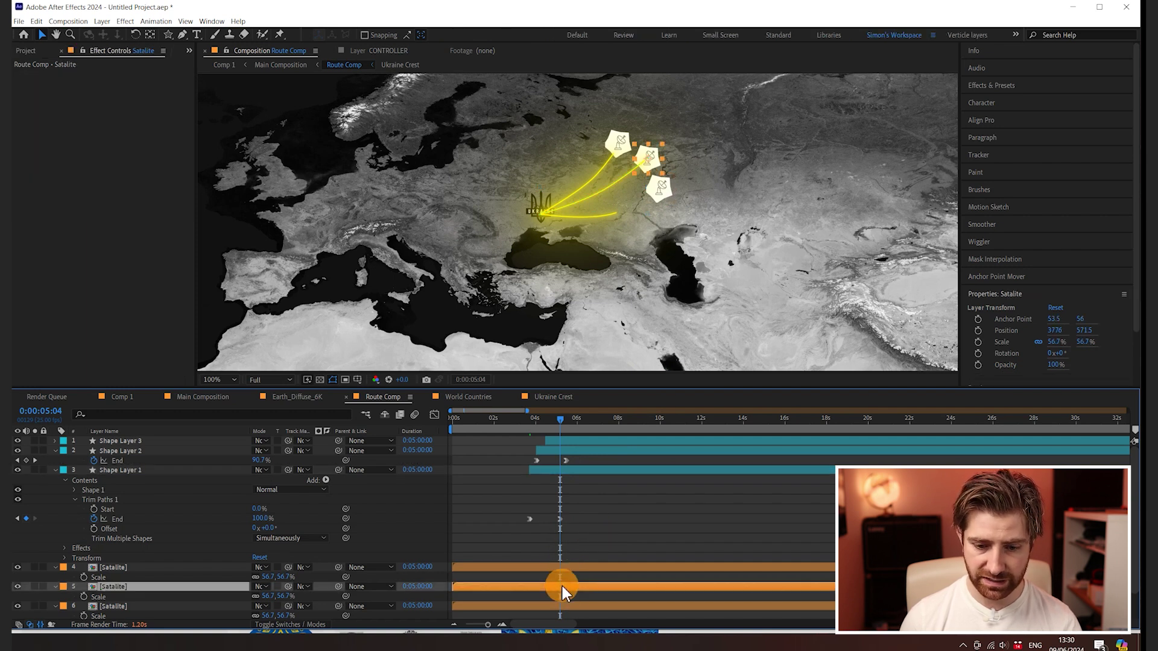
{"action": "key", "text": "alt+bracketleft"}
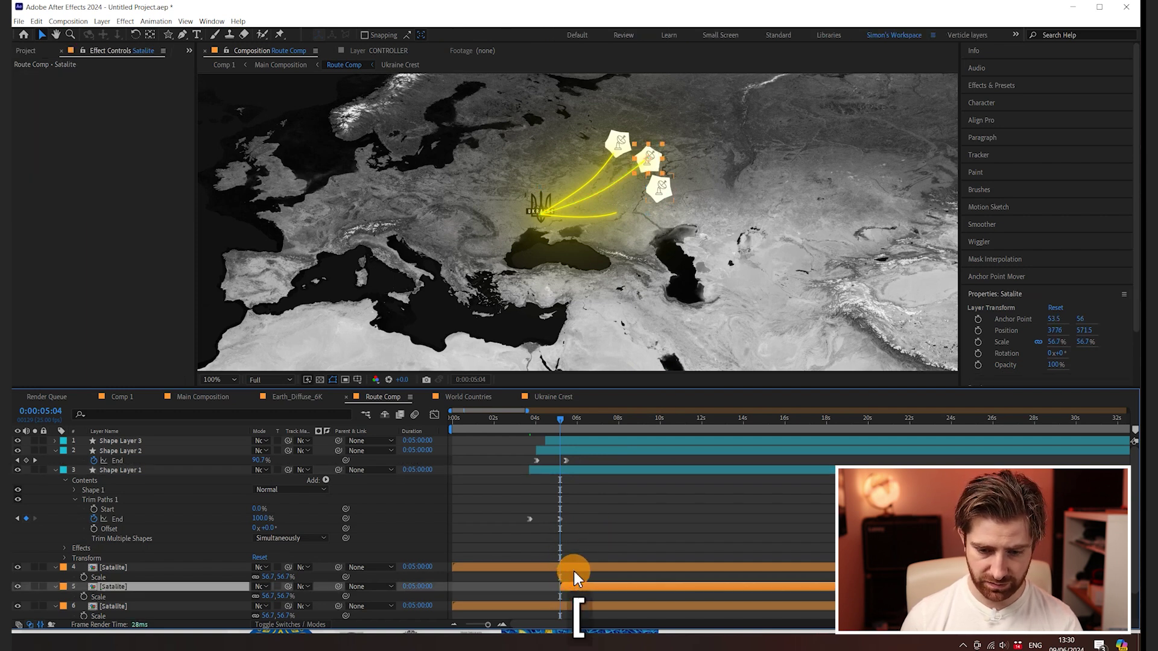
- Start the Satalite layer 6 at 0:00:05:12, on the last End keyframe of Shape Layer 2
{"action": "left_click", "coordinate": [574, 567]}
{"action": "left_click", "coordinate": [567, 451]}
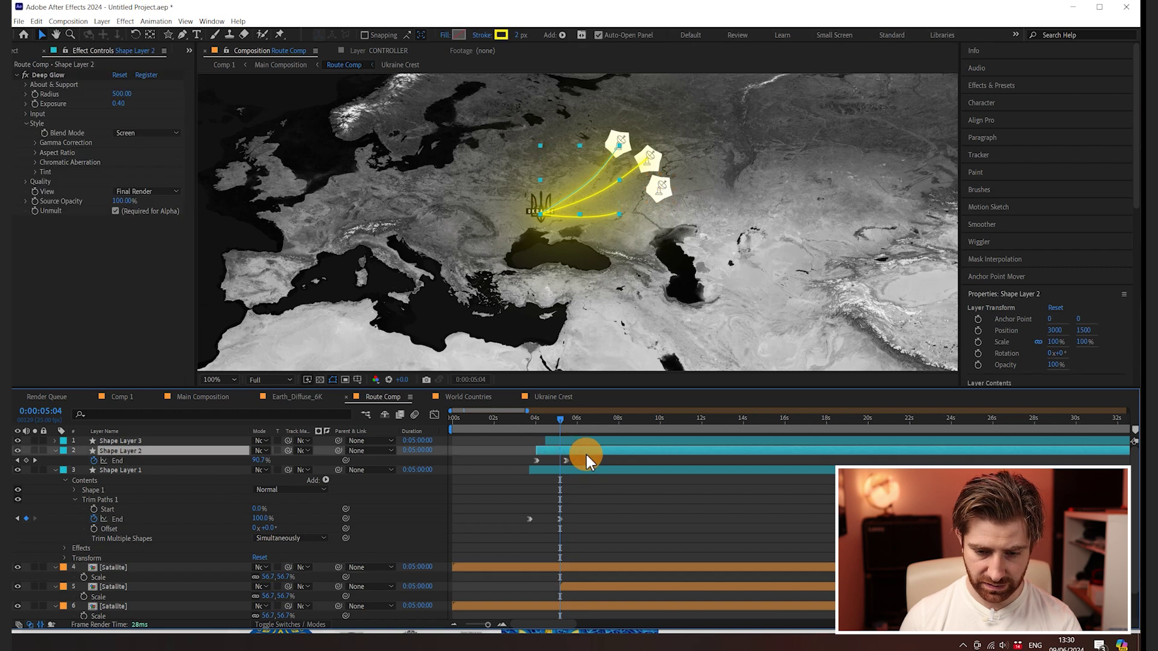
{"action": "key", "text": "k"}
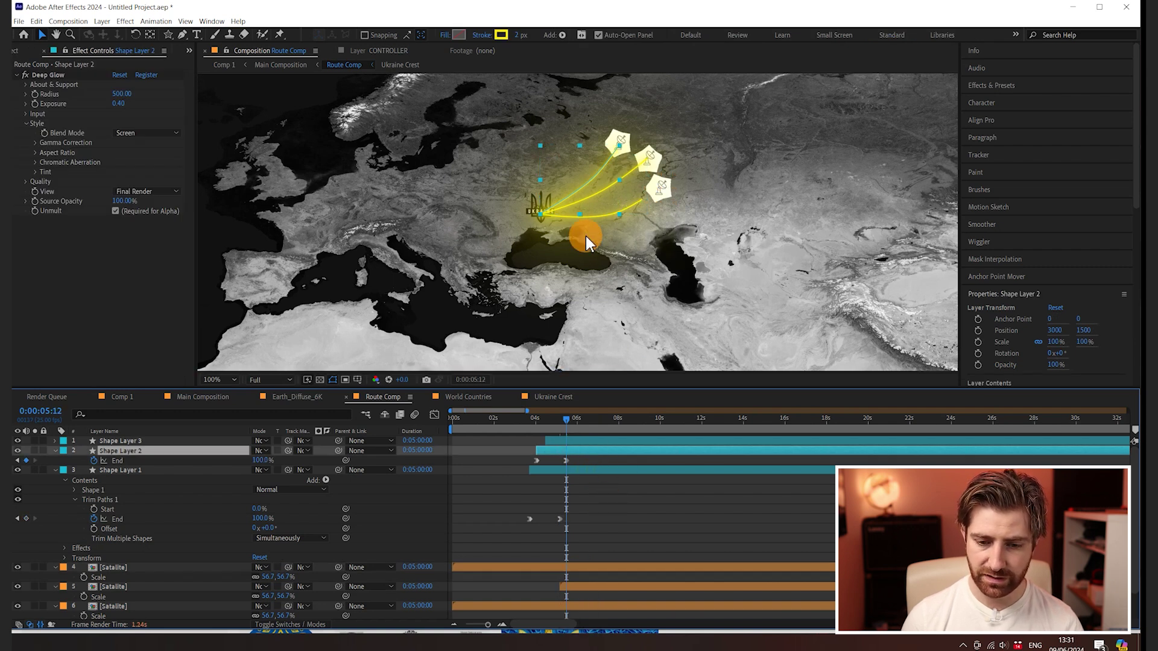
{"action": "left_click", "coordinate": [600, 569]}
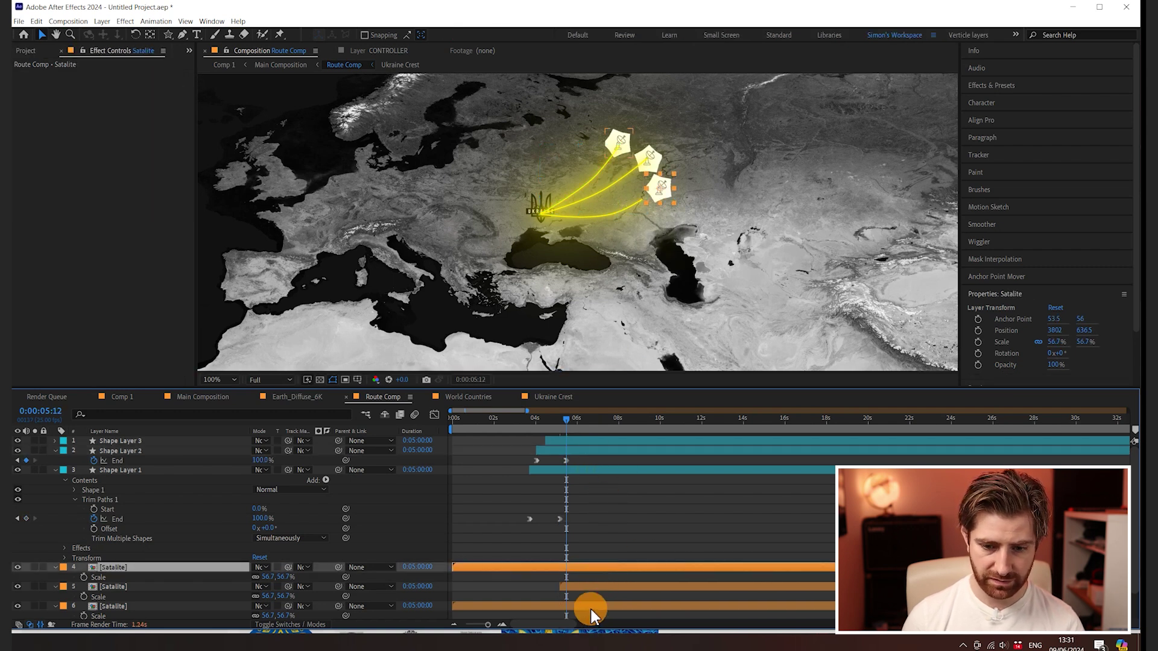
{"action": "left_click", "coordinate": [590, 607]}
{"action": "key", "text": "alt+bracketleft"}
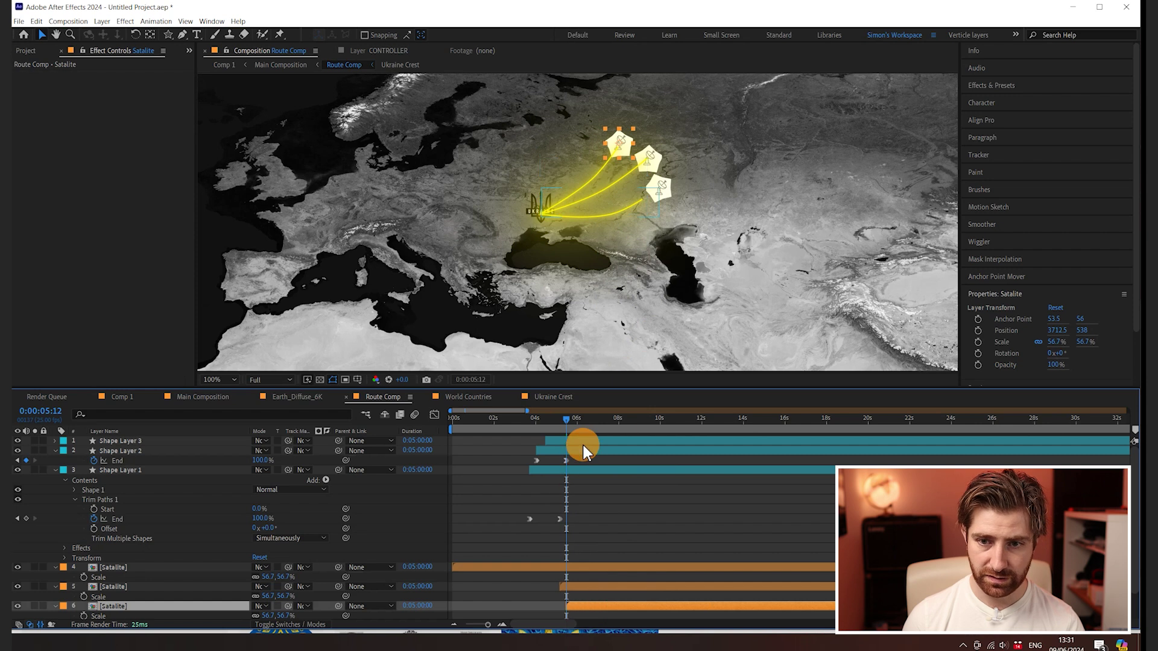
- Reveal Shape Layer 3's keyframes and start the Satalite layer 4 at its last End keyframe, 0:00:05:23
{"action": "left_click", "coordinate": [581, 443]}
{"action": "key", "text": "i"}
{"action": "key", "text": "u"}
{"action": "key", "text": "k"}
{"action": "key", "text": "k"}
{"action": "key", "text": "k"}
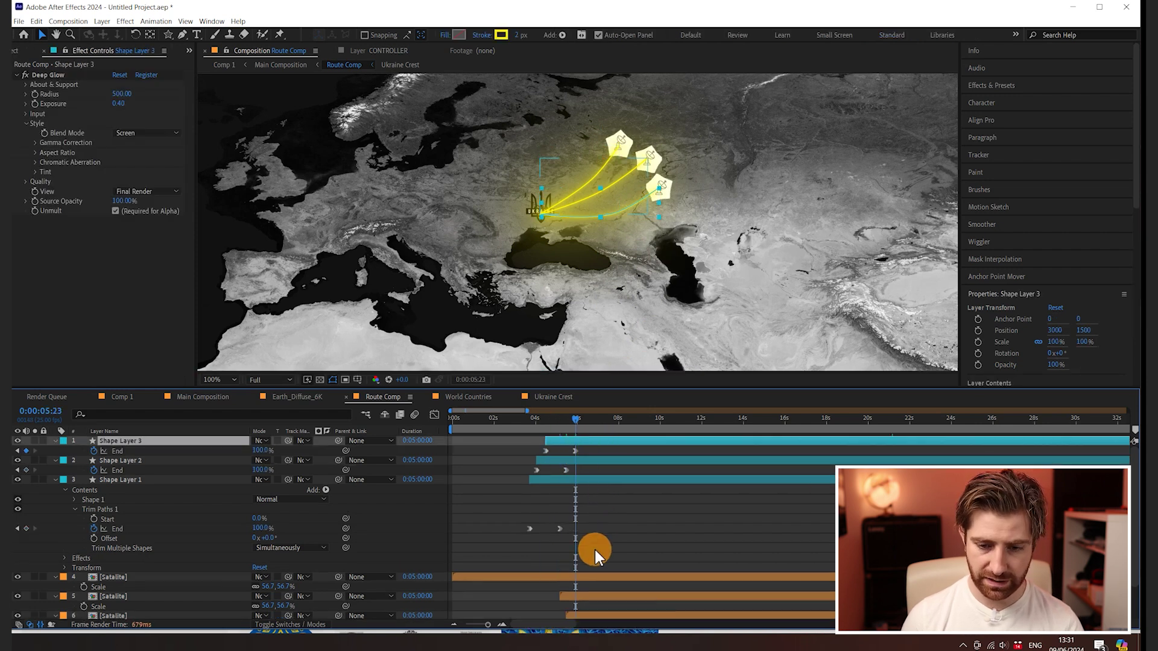
{"action": "scroll", "coordinate": [592, 551], "scroll_direction": "down", "scroll_amount": 2}
{"action": "left_click", "coordinate": [588, 547]}
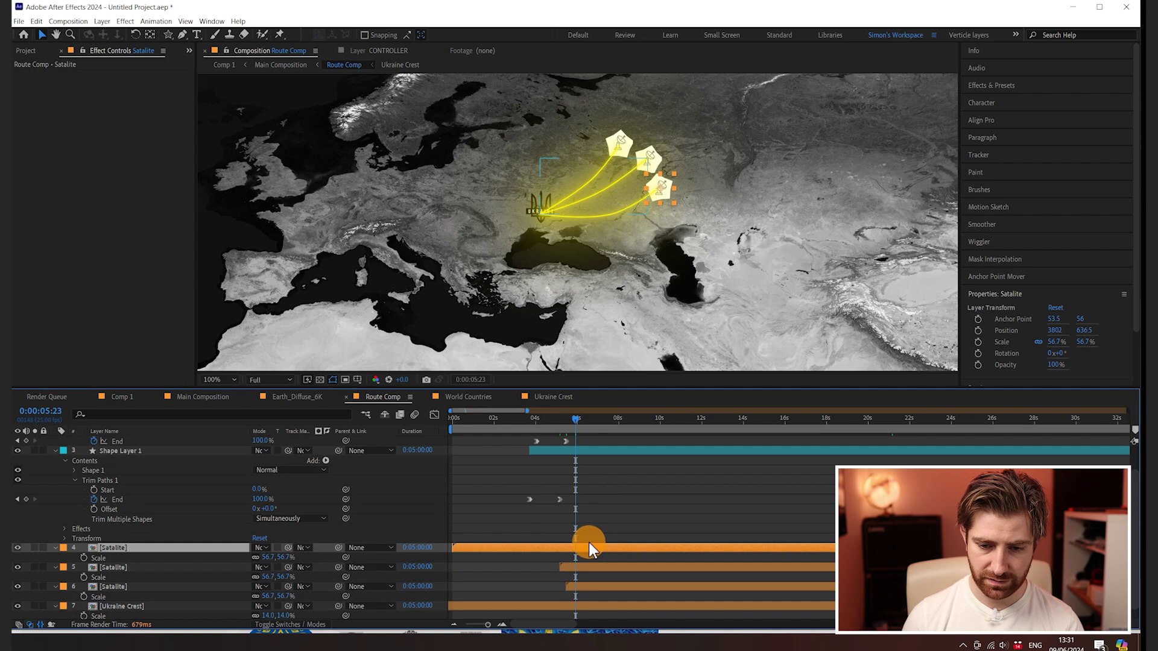
{"action": "key", "text": "alt+bracketleft"}
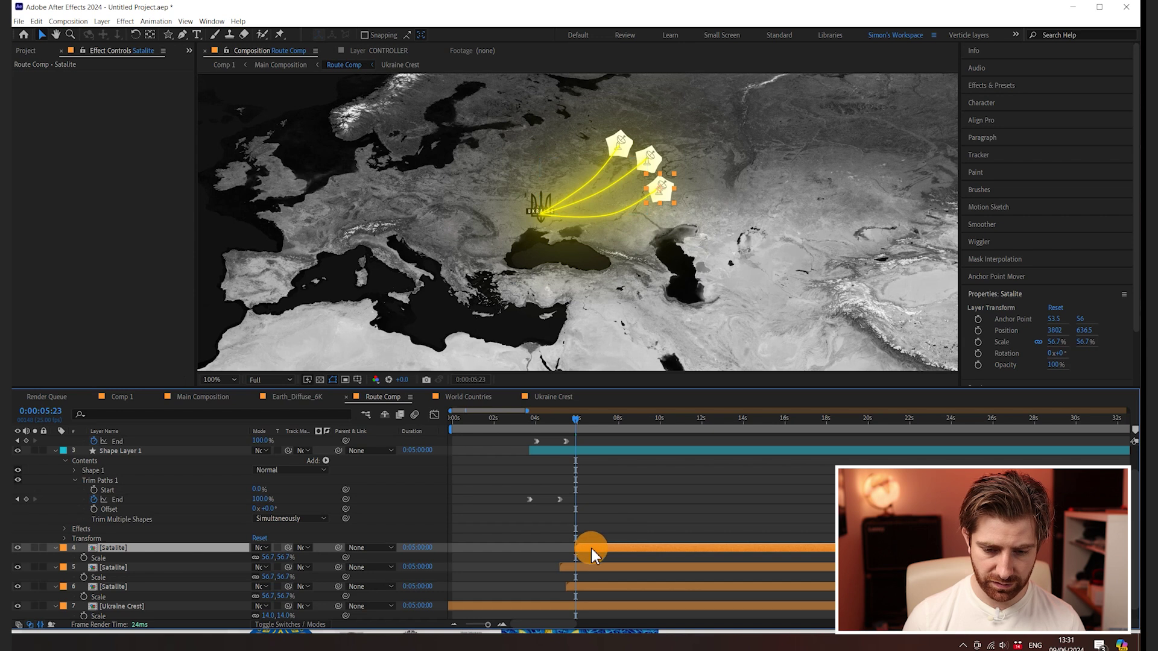
- Turn on Scale keyframing for all three Satalite layers at 0:00:05:23
{"action": "key", "text": "s"}
{"action": "key", "text": "s"}
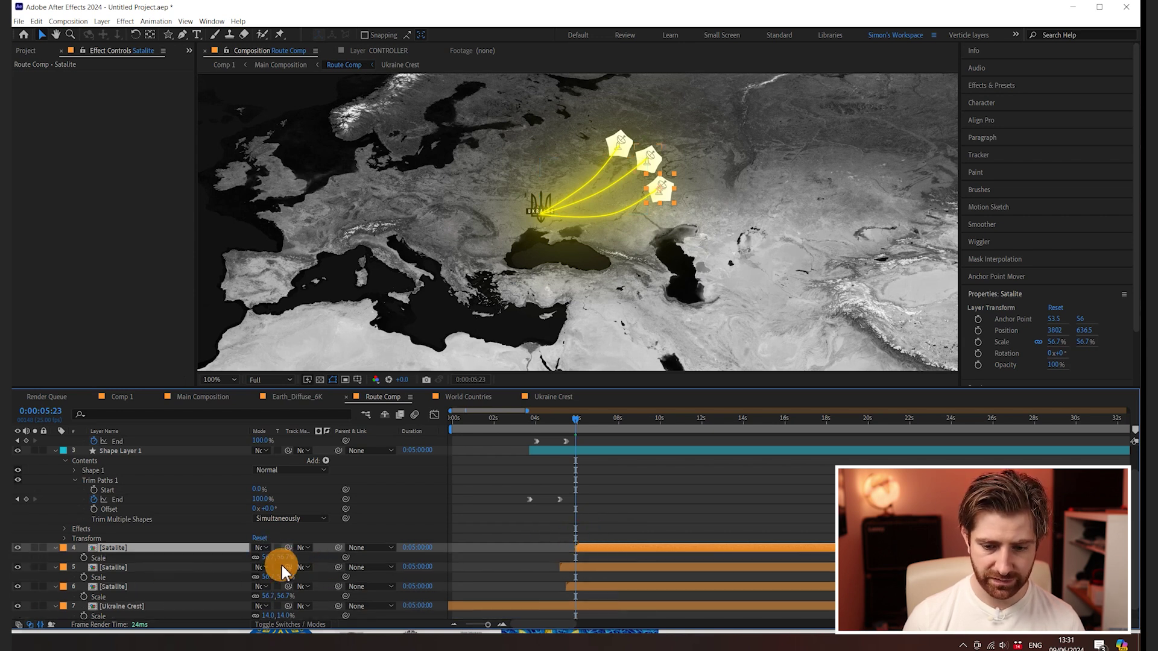
{"action": "scroll", "coordinate": [278, 561], "scroll_direction": "down", "scroll_amount": 1}
{"action": "left_click", "coordinate": [84, 546]}
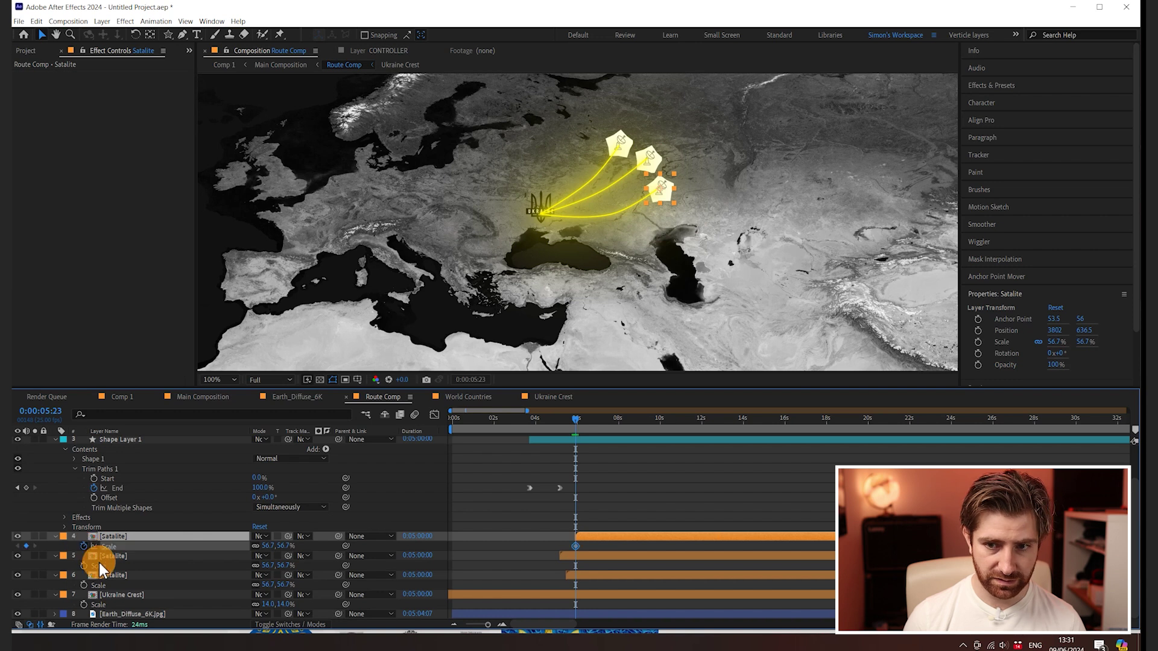
{"action": "left_click", "coordinate": [84, 565]}
{"action": "left_click", "coordinate": [83, 585]}
- Animate the Scale of Satalite layers 4 and 5 from 0% at each layer's start up to 56.7%
{"action": "scroll", "coordinate": [548, 543], "scroll_direction": "up", "scroll_amount": 3}
{"action": "left_click", "coordinate": [279, 547]}
{"action": "left_click", "coordinate": [535, 566]}
{"action": "key", "text": "j"}
{"action": "left_click", "coordinate": [268, 565]}
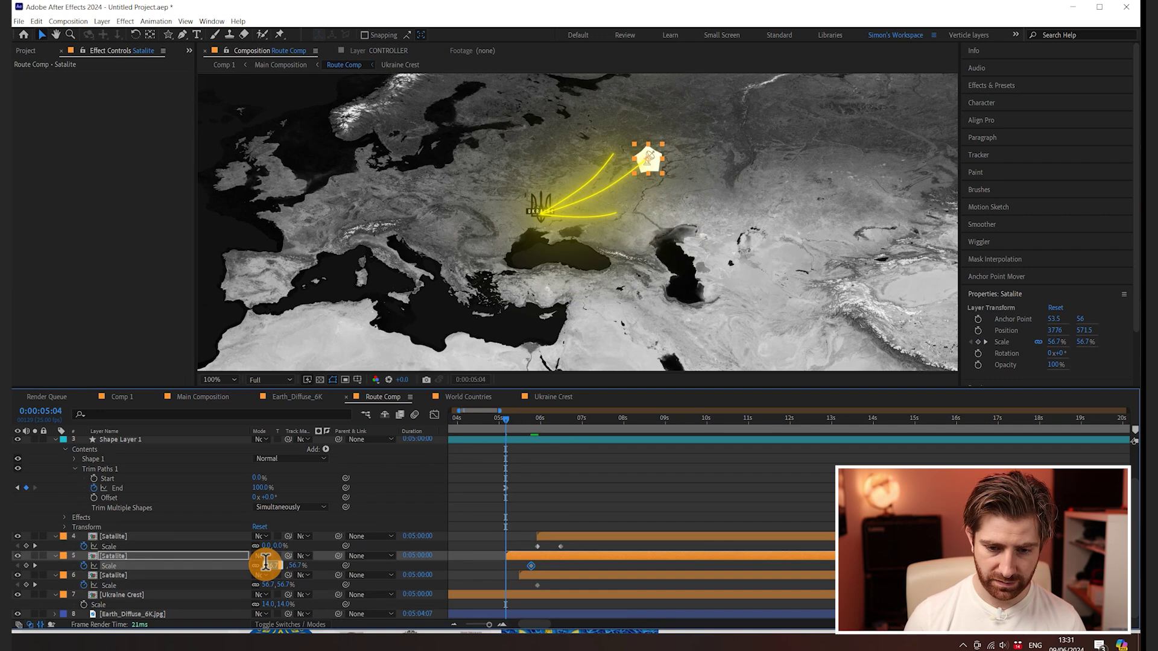
- Animate the Scale of the Satalite layer 6 from 0% at its start up to 56.7%
{"action": "left_click", "coordinate": [534, 582]}
{"action": "left_click_drag", "start_coordinate": [531, 422], "coordinate": [498, 415]}
{"action": "left_click", "coordinate": [272, 585]}
{"action": "type", "text": "0"}
{"action": "key", "text": "Return"}
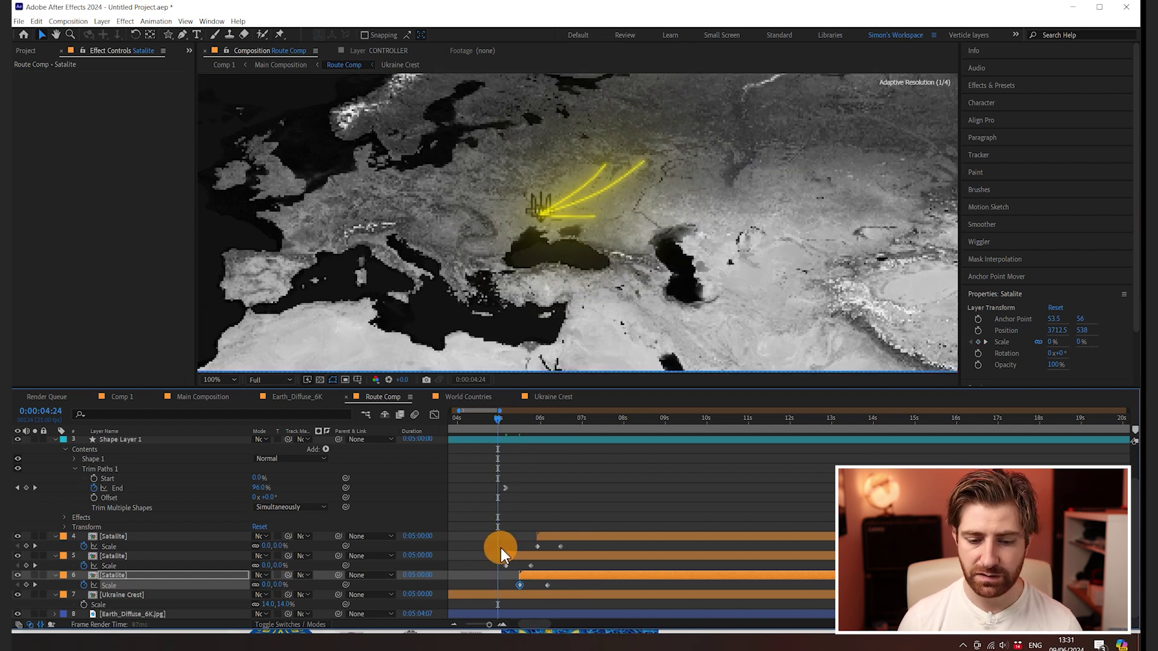
- Apply Easy Ease In to the Scale keyframes of all three Satalite layers and preview the satellite pop-ups in Route Comp
{"action": "left_click_drag", "start_coordinate": [501, 548], "coordinate": [580, 581]}
{"action": "key", "text": "shift+F9"}
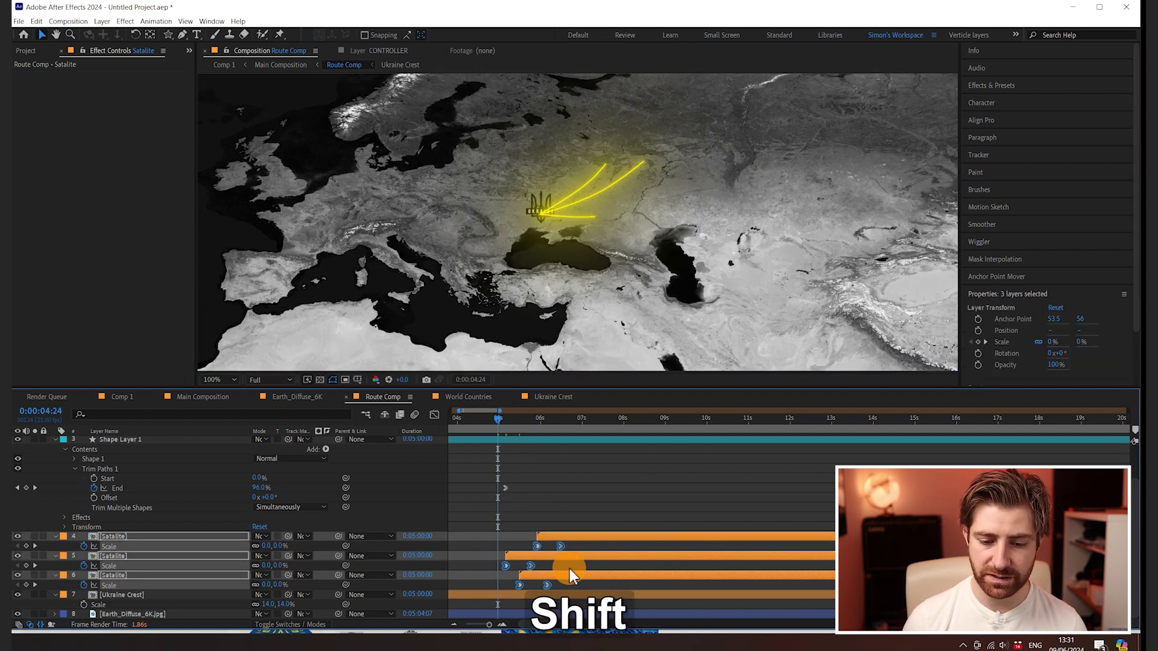
{"action": "key", "text": "space"}
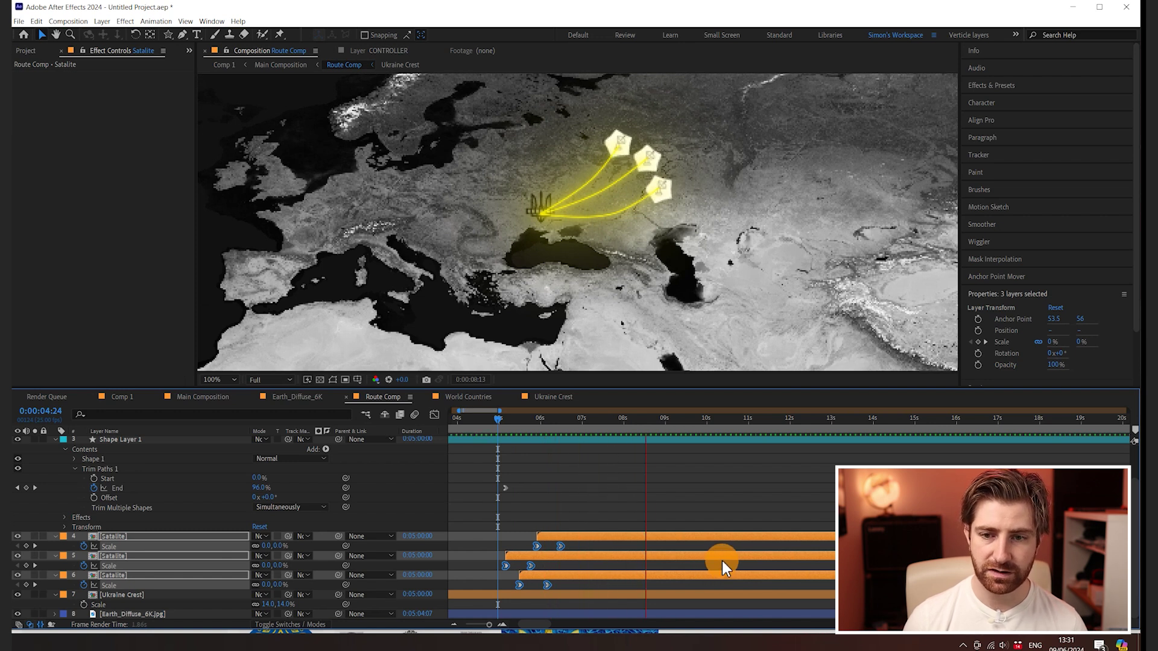
{"action": "key", "text": "space"}
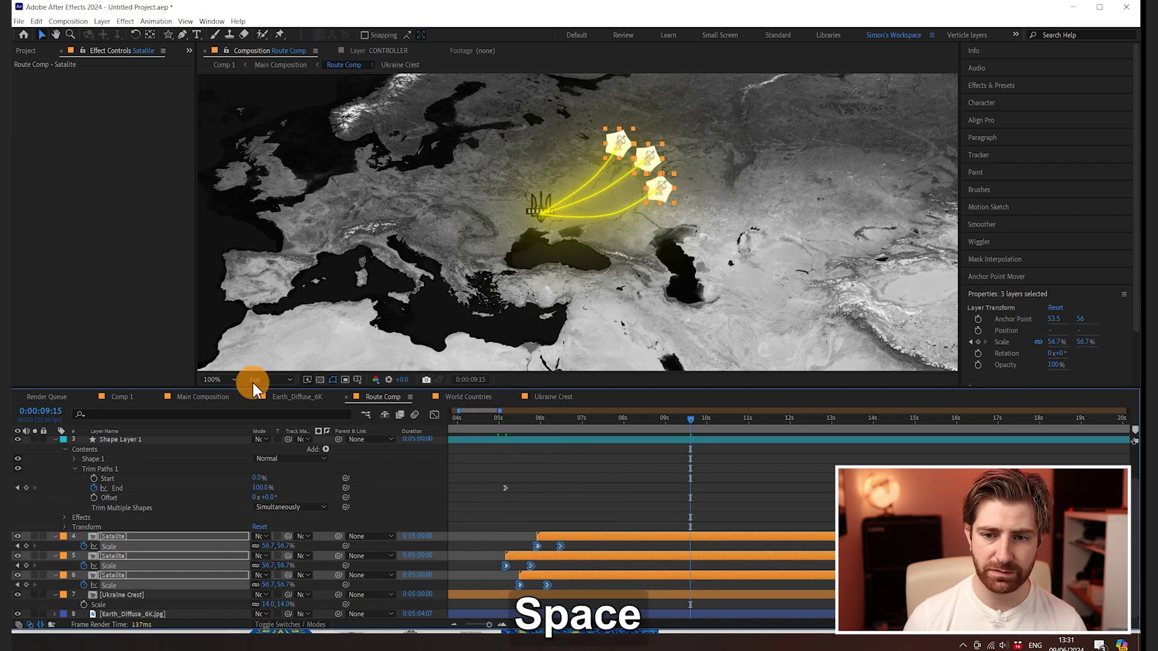
- Play the Main Composition from its start and look through the World Countries and Route Comp compositions to check the animation
{"action": "left_click", "coordinate": [199, 397]}
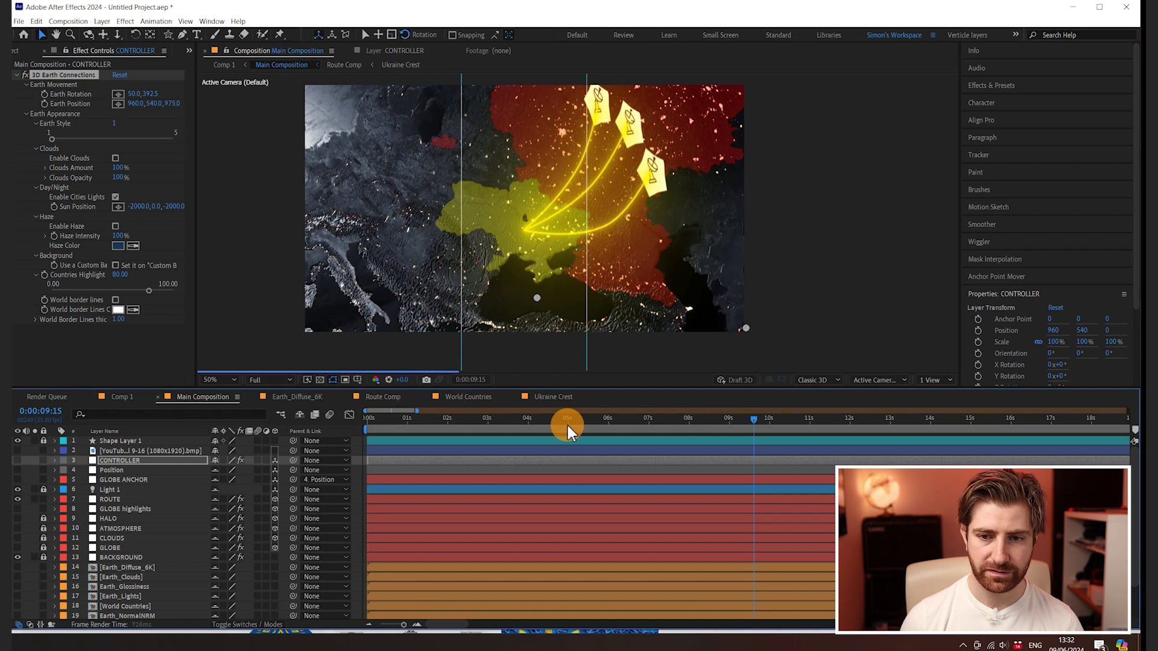
{"action": "left_click_drag", "start_coordinate": [551, 419], "coordinate": [328, 418]}
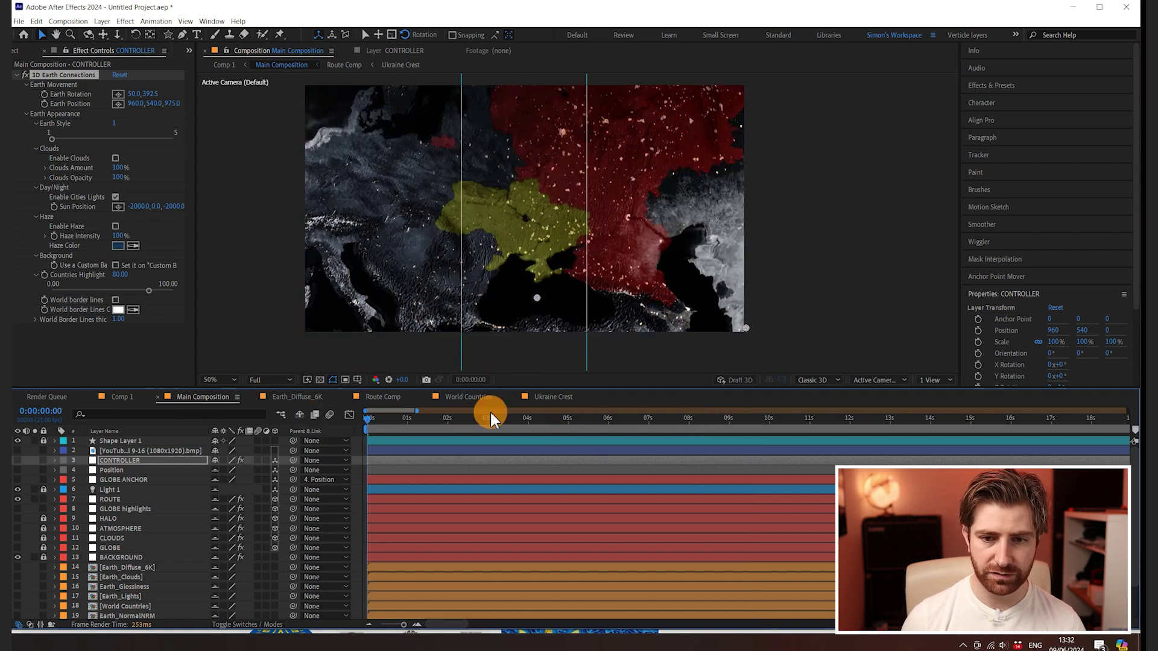
{"action": "key", "text": "space"}
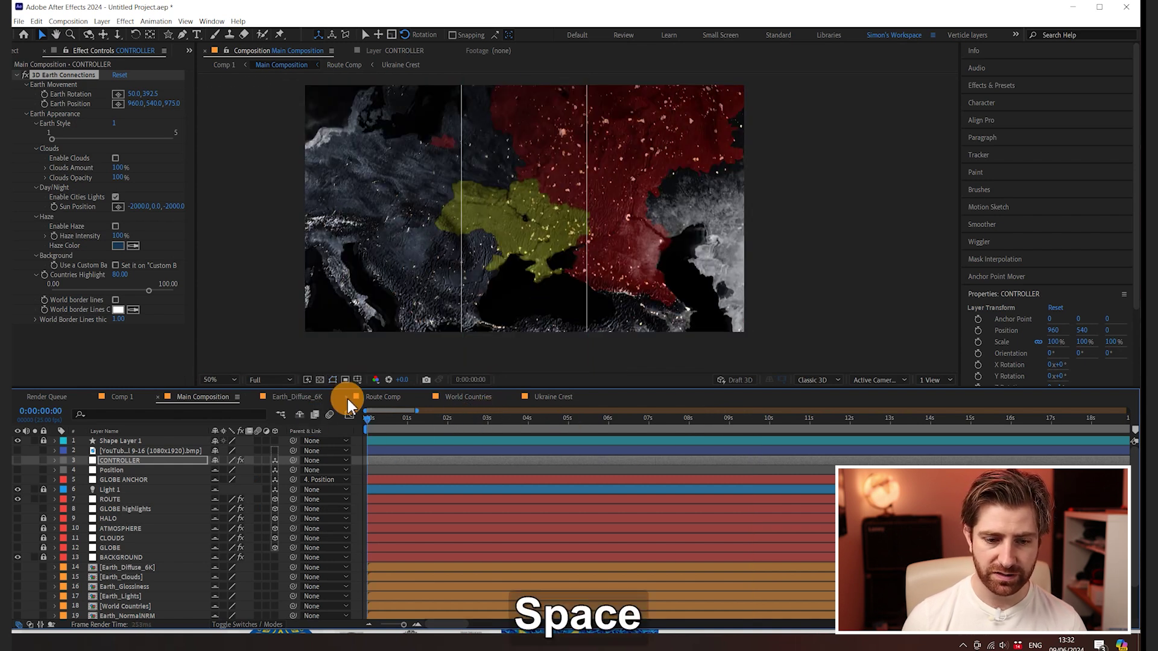
{"action": "left_click", "coordinate": [550, 398]}
{"action": "left_click", "coordinate": [449, 398]}
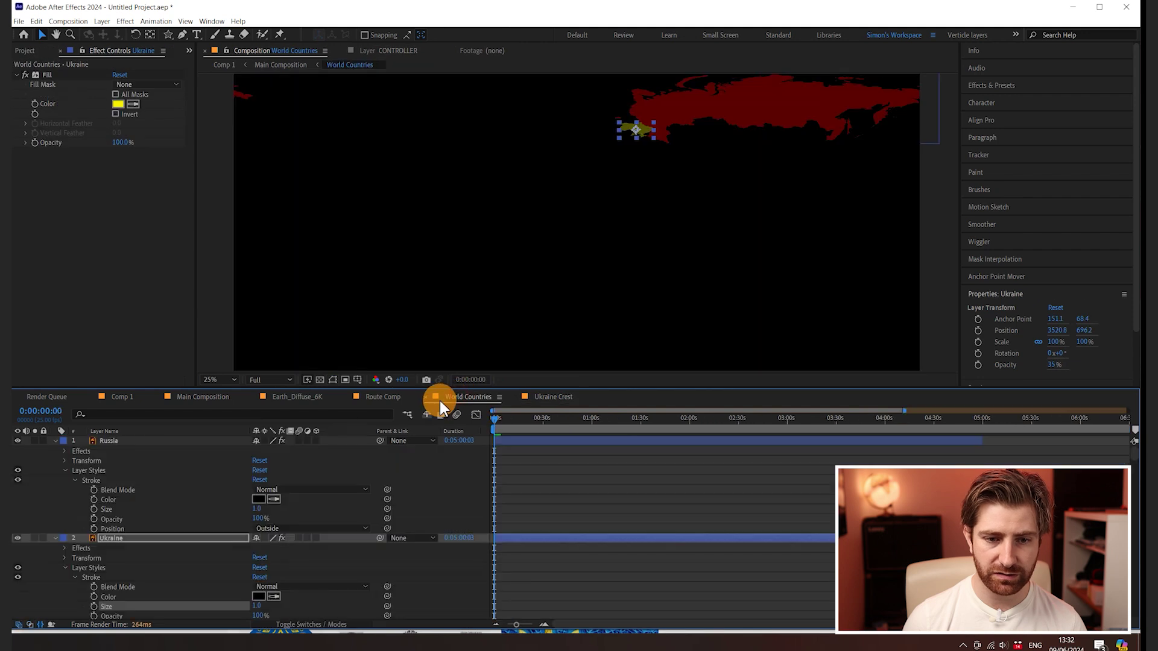
{"action": "left_click", "coordinate": [383, 397]}
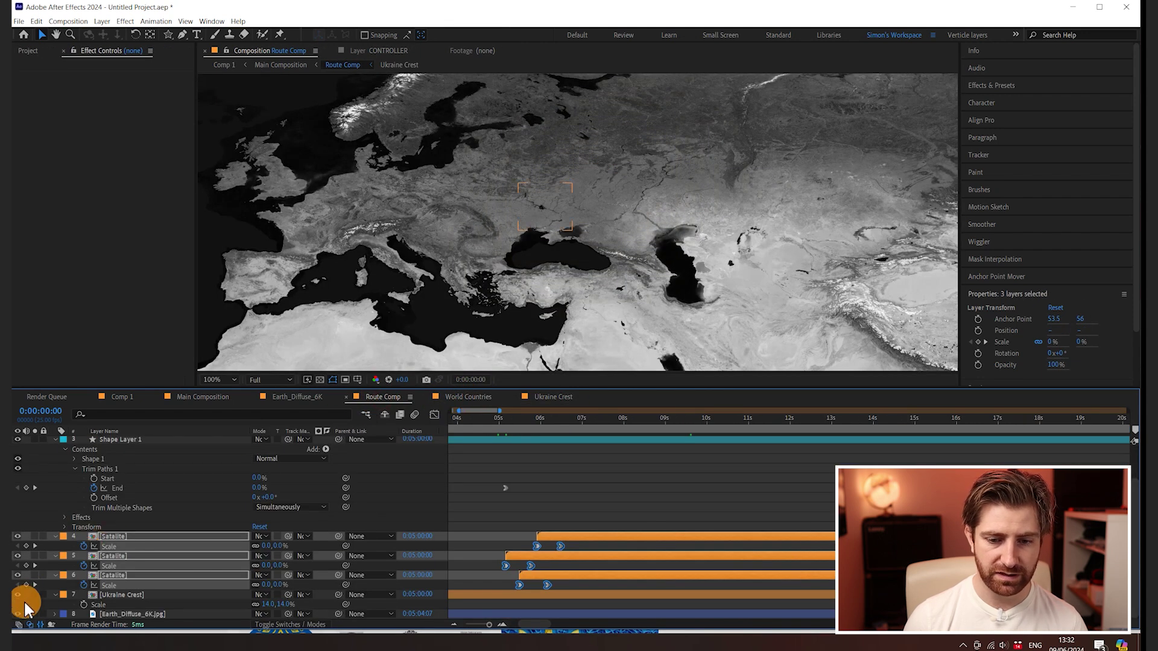
{"action": "left_click", "coordinate": [191, 399]}
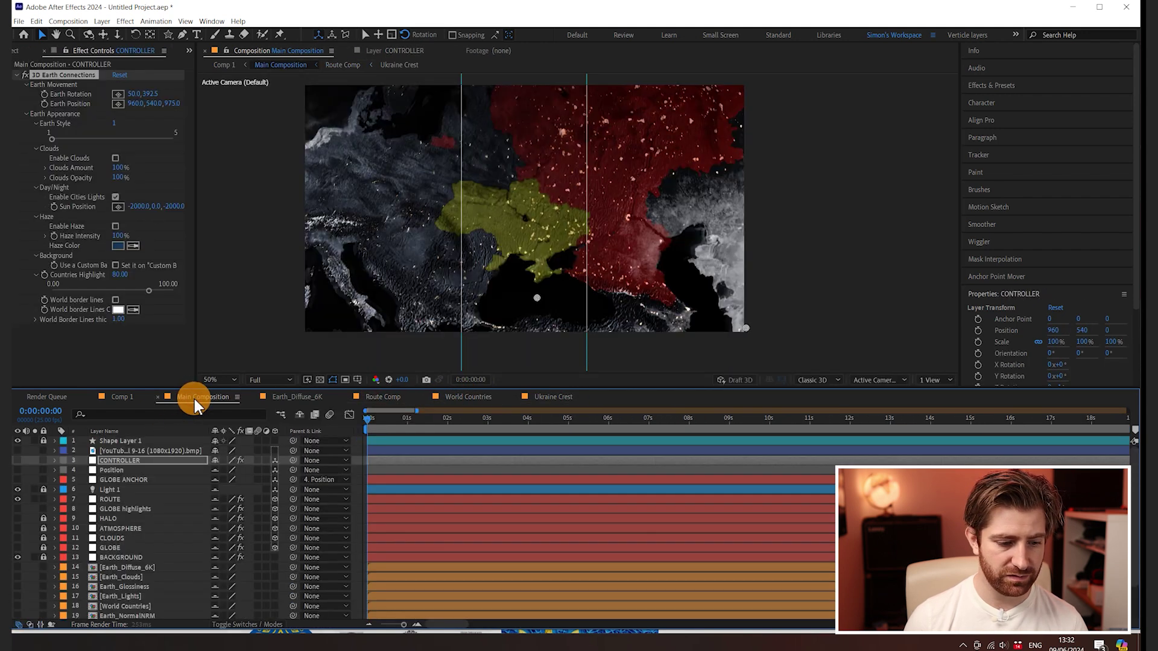
{"action": "key", "text": "space"}
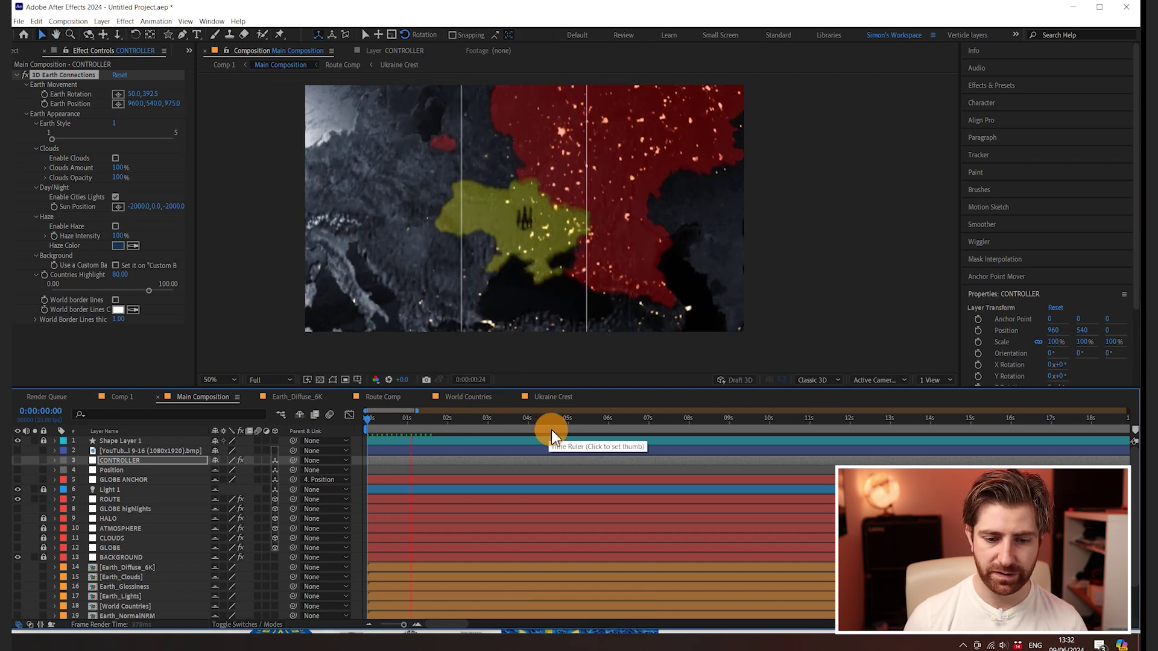
{"action": "key", "text": "space"}
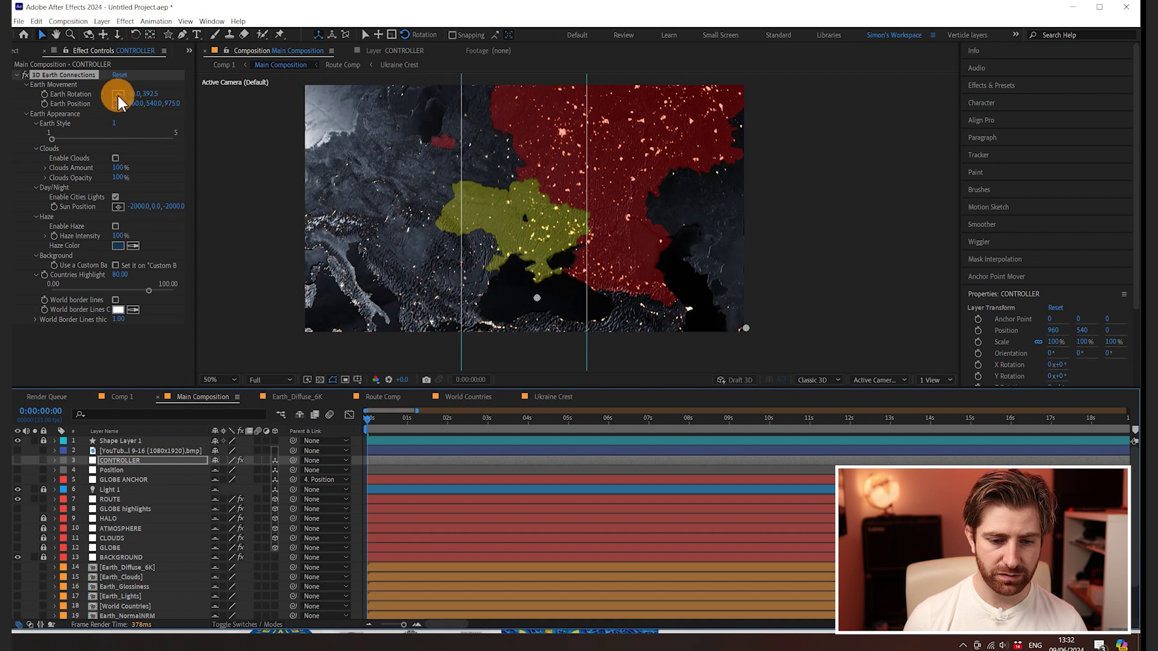
- Keyframe CONTROLLER's Earth Rotation and Earth Position about half a second in, with starting values of 45.2, 380.4 and 960, 540, 700 at 0:00:00:00
{"action": "left_click", "coordinate": [45, 94]}
{"action": "left_click", "coordinate": [45, 104]}
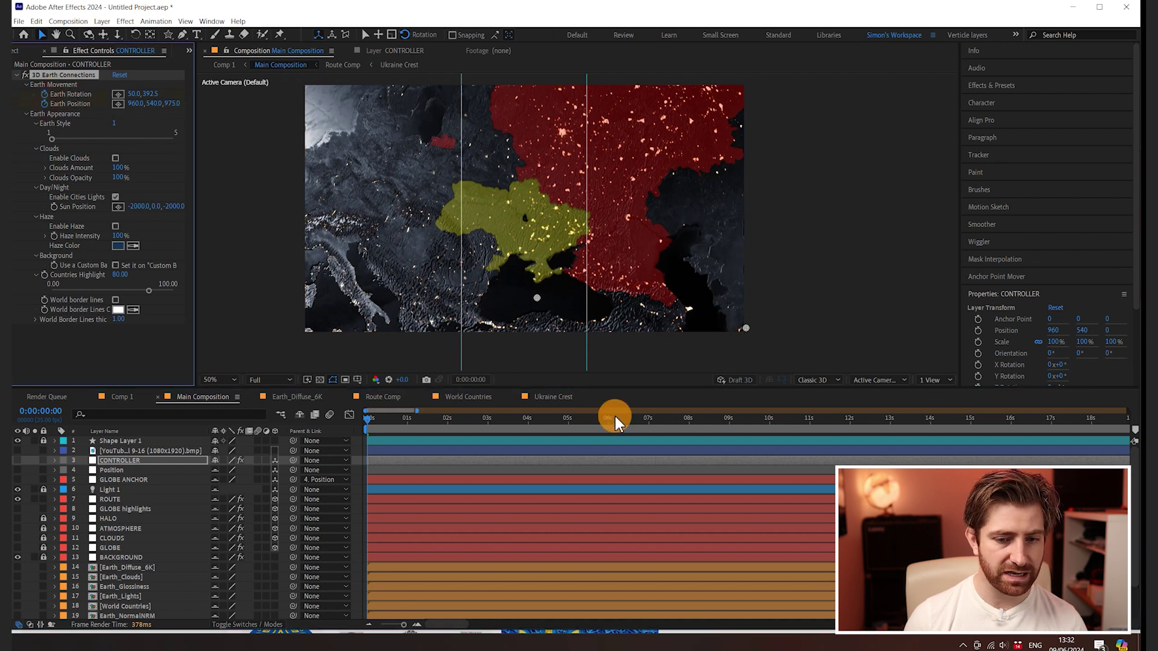
{"action": "key", "text": "u"}
{"action": "left_click", "coordinate": [371, 483]}
{"action": "left_click_drag", "start_coordinate": [371, 484], "coordinate": [393, 491]}
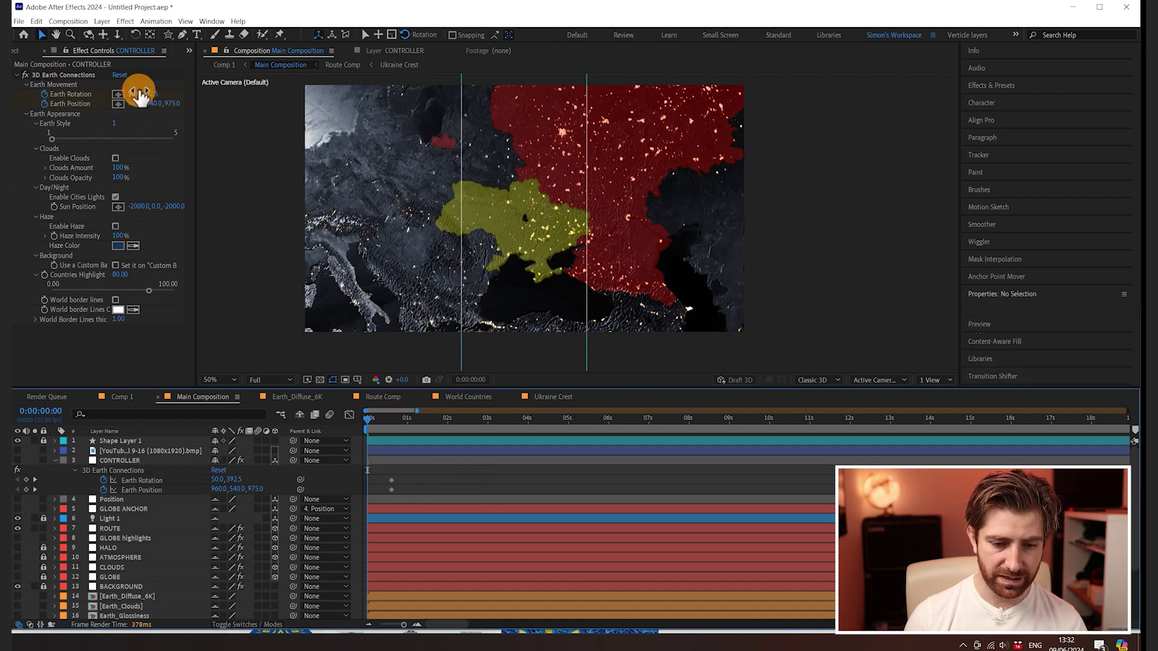
{"action": "left_click_drag", "start_coordinate": [135, 93], "coordinate": [78, 104]}
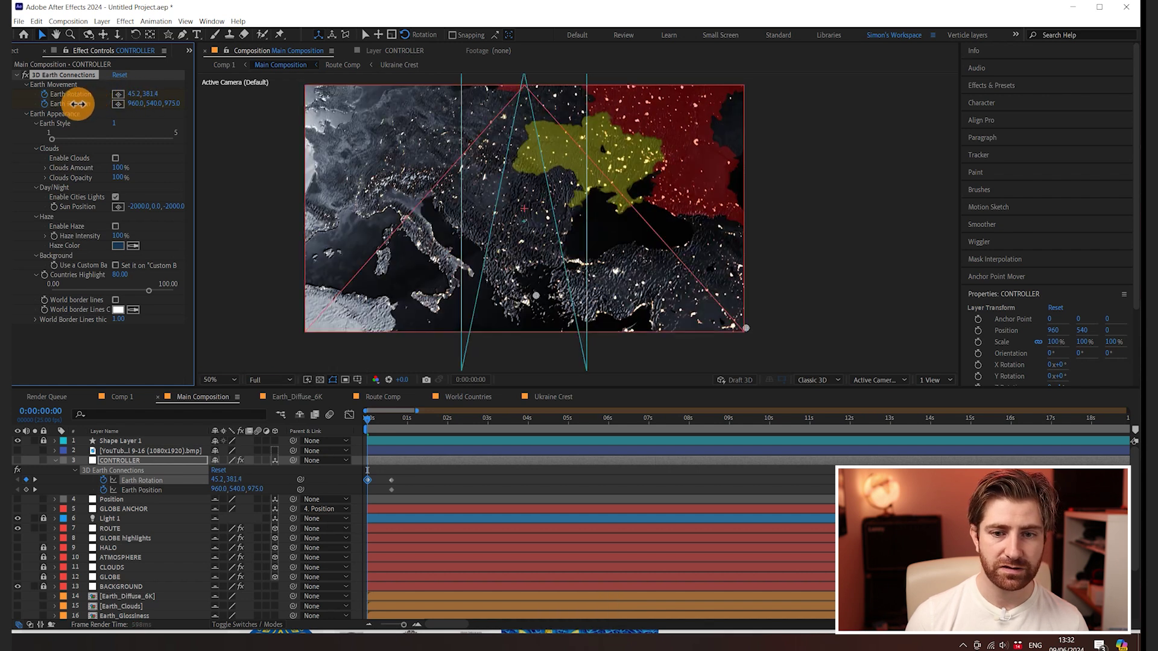
{"action": "left_click_drag", "start_coordinate": [173, 106], "coordinate": [36, 125]}
- Ease in the opening Earth Rotation and Earth Position keyframes, adjust their speed curve's easing, and preview the opening move
{"action": "left_click_drag", "start_coordinate": [395, 496], "coordinate": [350, 428]}
{"action": "left_click", "coordinate": [350, 416]}
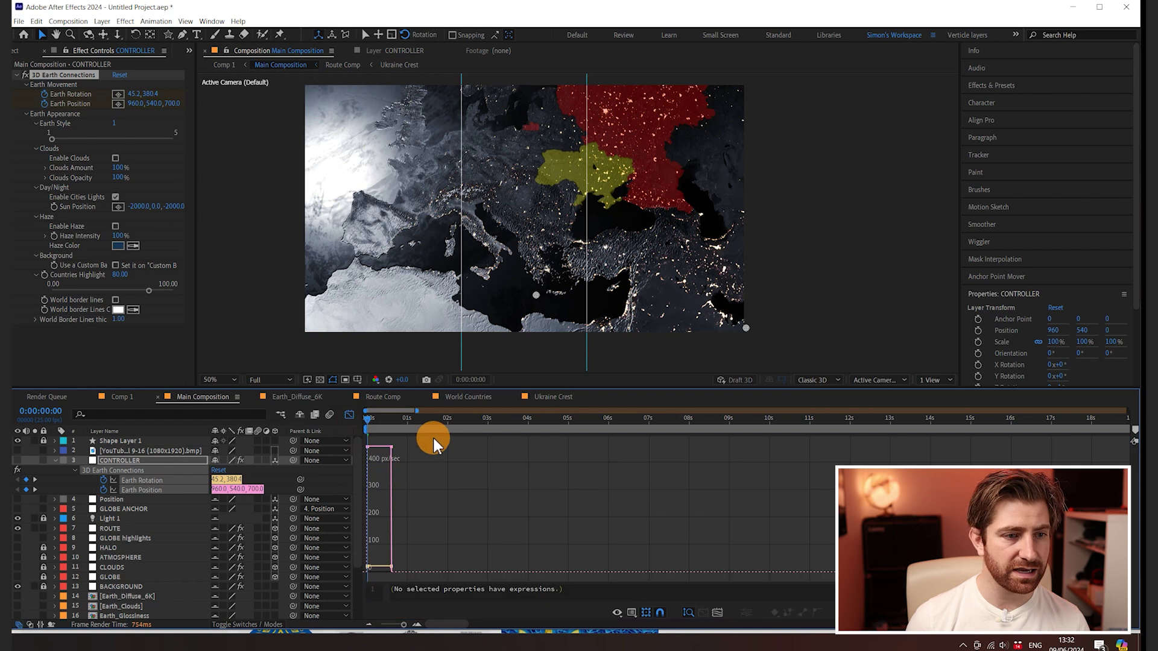
{"action": "left_click", "coordinate": [349, 415]}
{"action": "left_click_drag", "start_coordinate": [414, 474], "coordinate": [361, 502]}
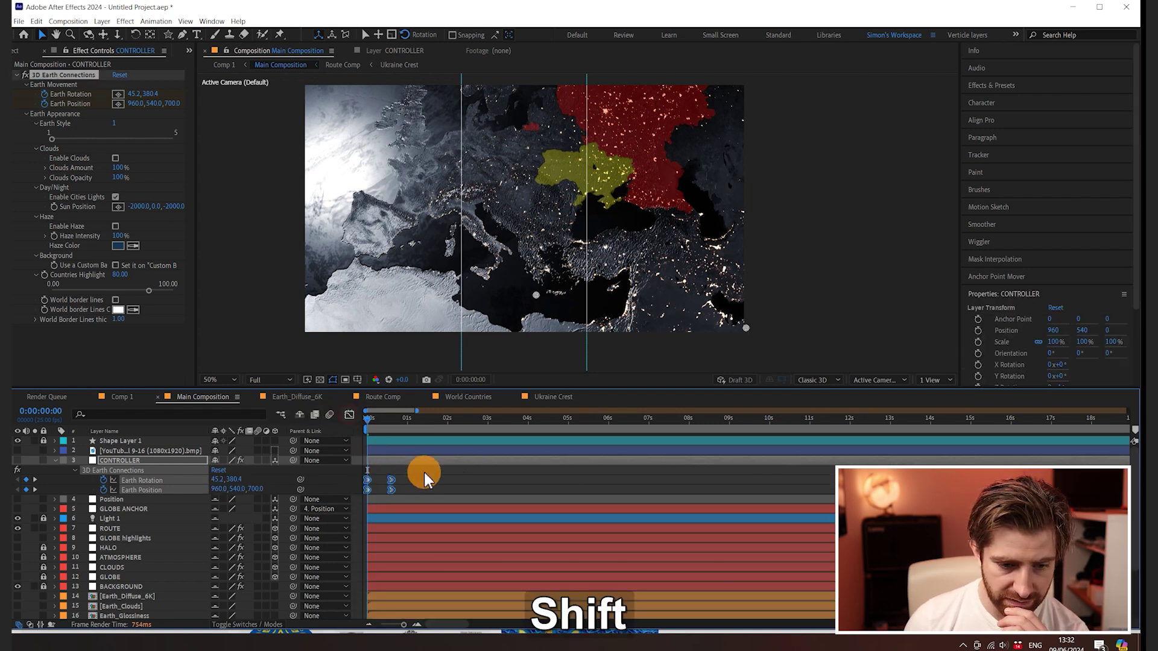
{"action": "left_click", "coordinate": [349, 415]}
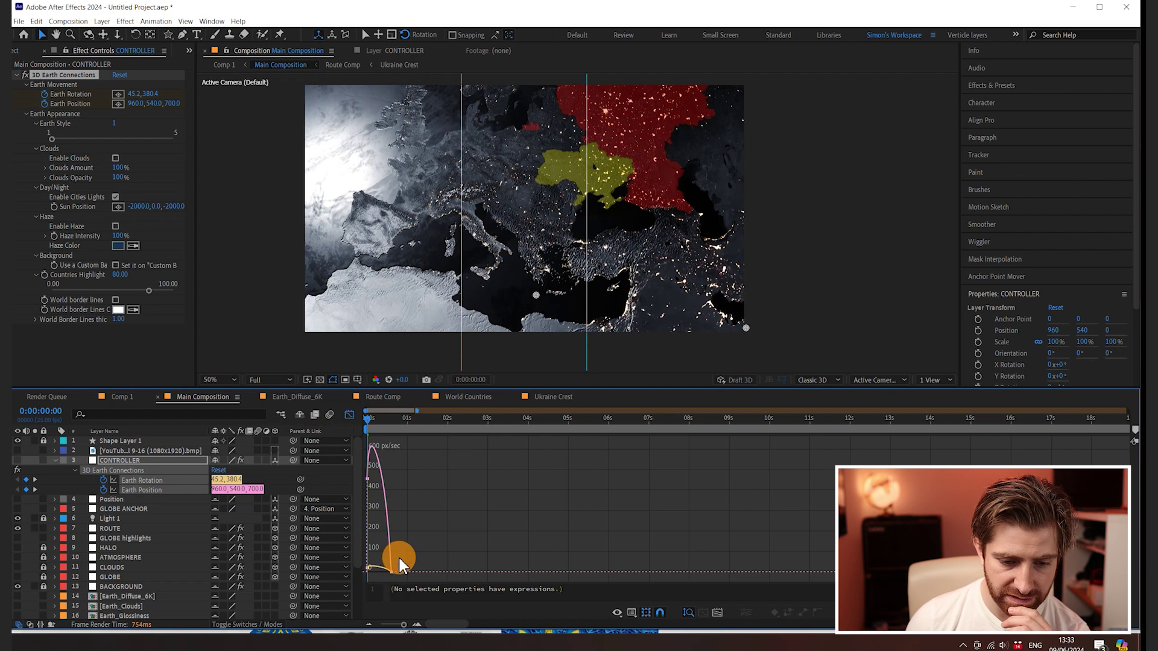
{"action": "scroll", "coordinate": [407, 558], "scroll_direction": "up", "scroll_amount": 3, "text": "alt"}
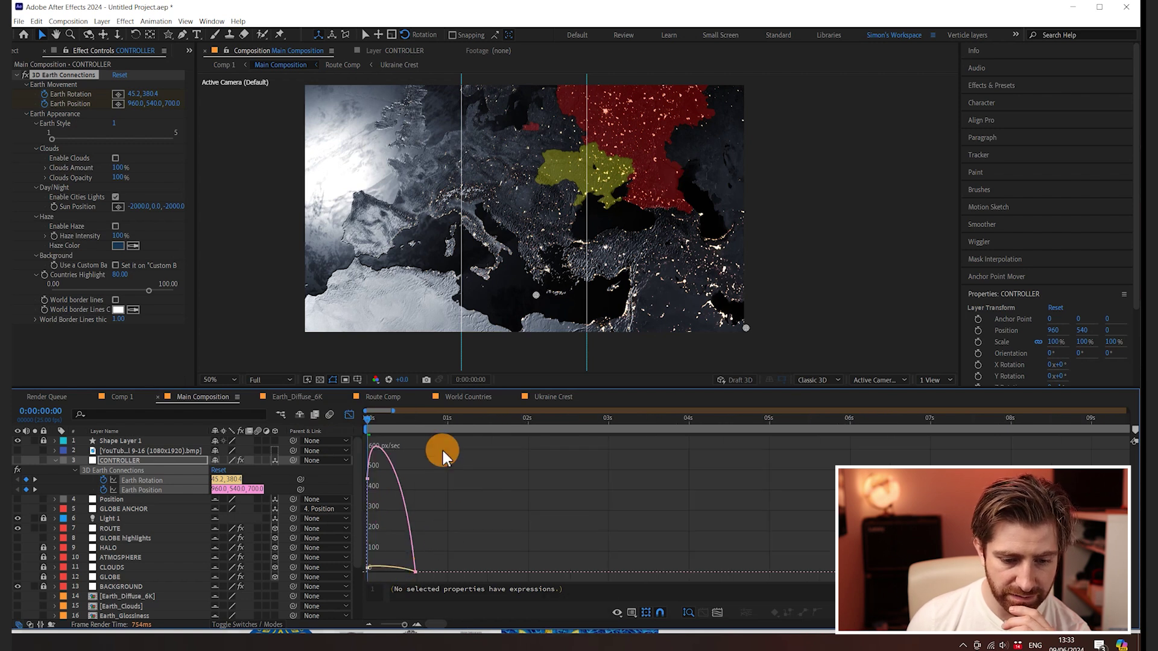
{"action": "left_click_drag", "start_coordinate": [458, 444], "coordinate": [347, 567]}
{"action": "left_click_drag", "start_coordinate": [379, 591], "coordinate": [398, 574]}
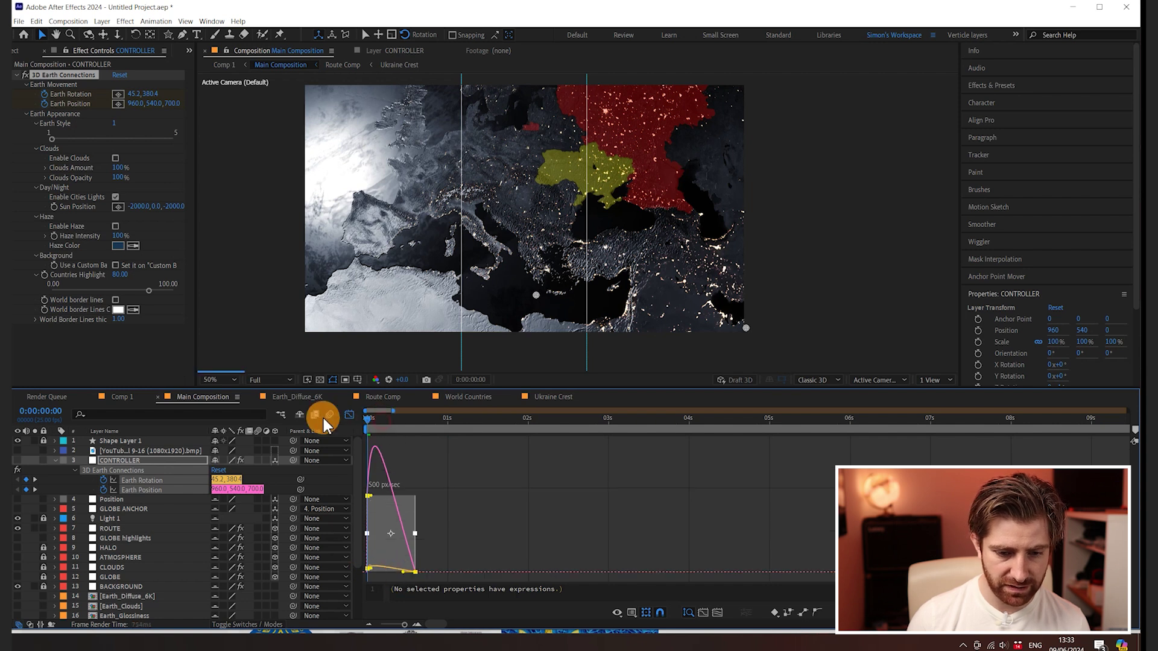
{"action": "key", "text": "space"}
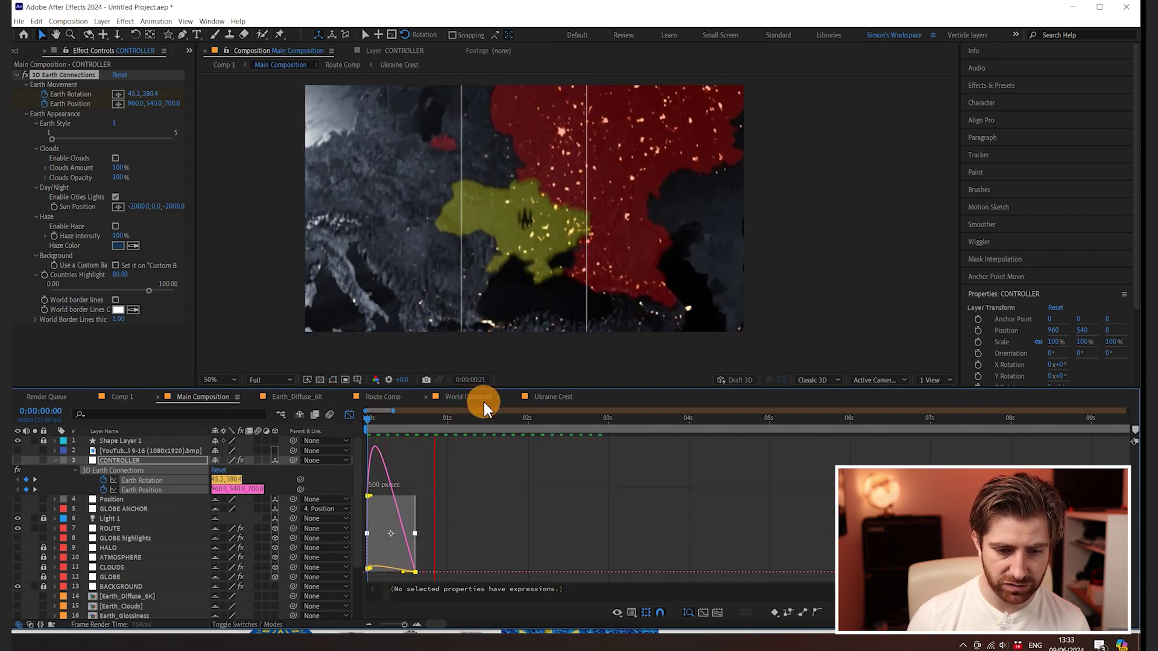
{"action": "key", "text": "space"}
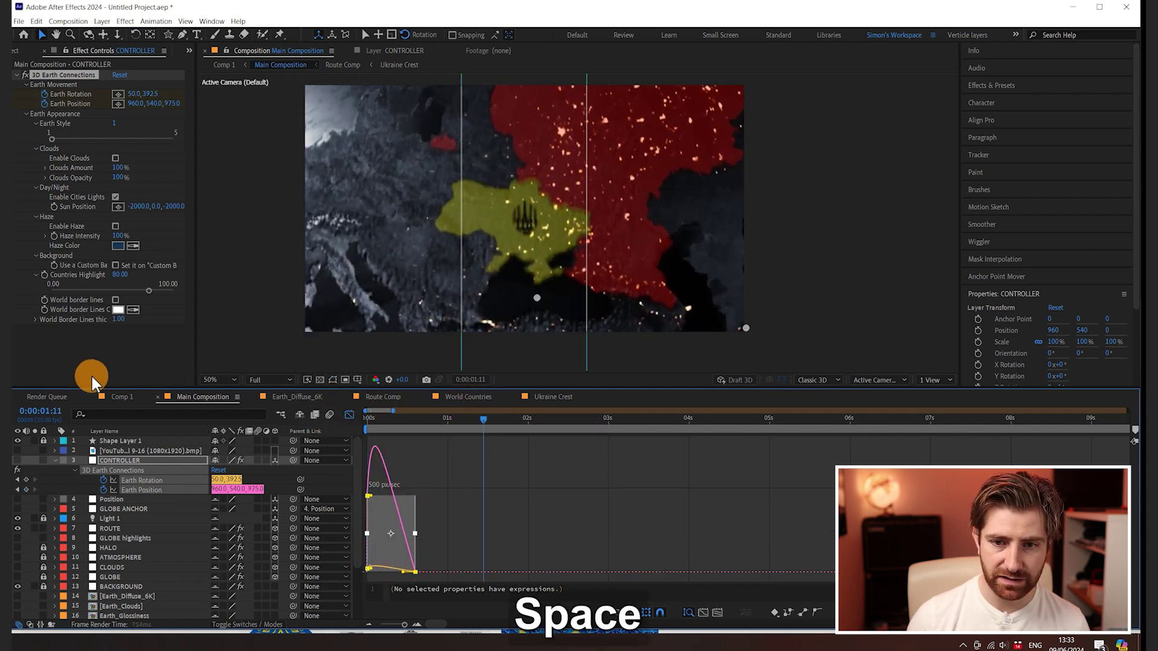
- Check Comp 1, then play the Main Composition from 0:00:00:00 in the normal keyframe view to review the camera move and lines
{"action": "left_click", "coordinate": [124, 397]}
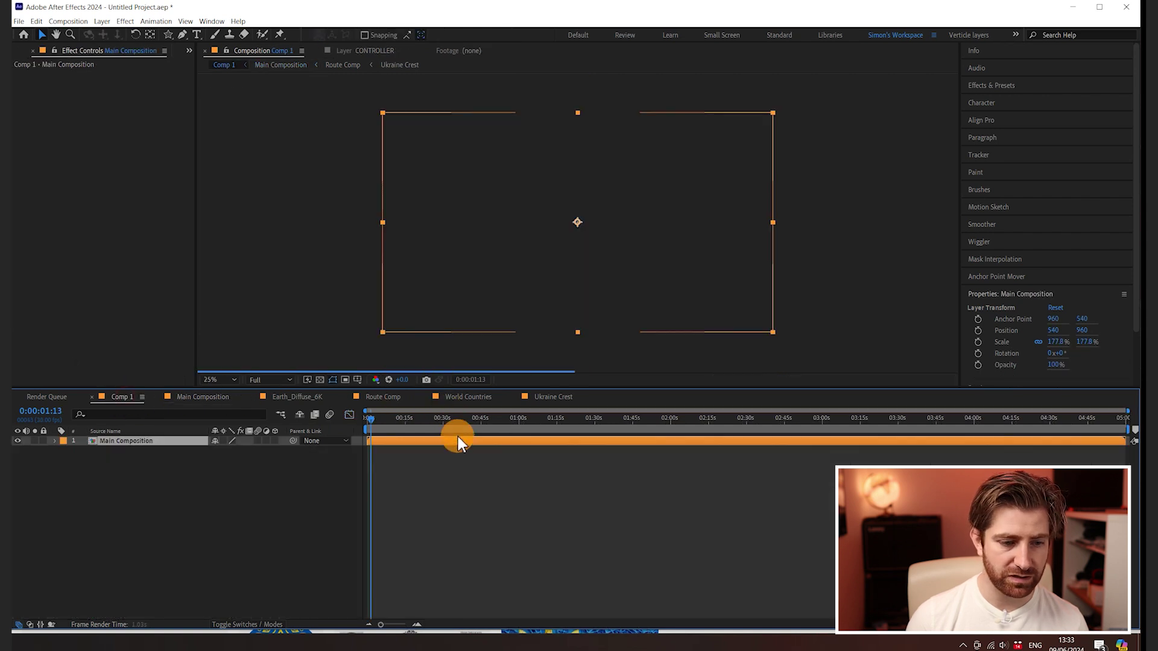
{"action": "left_click", "coordinate": [212, 399]}
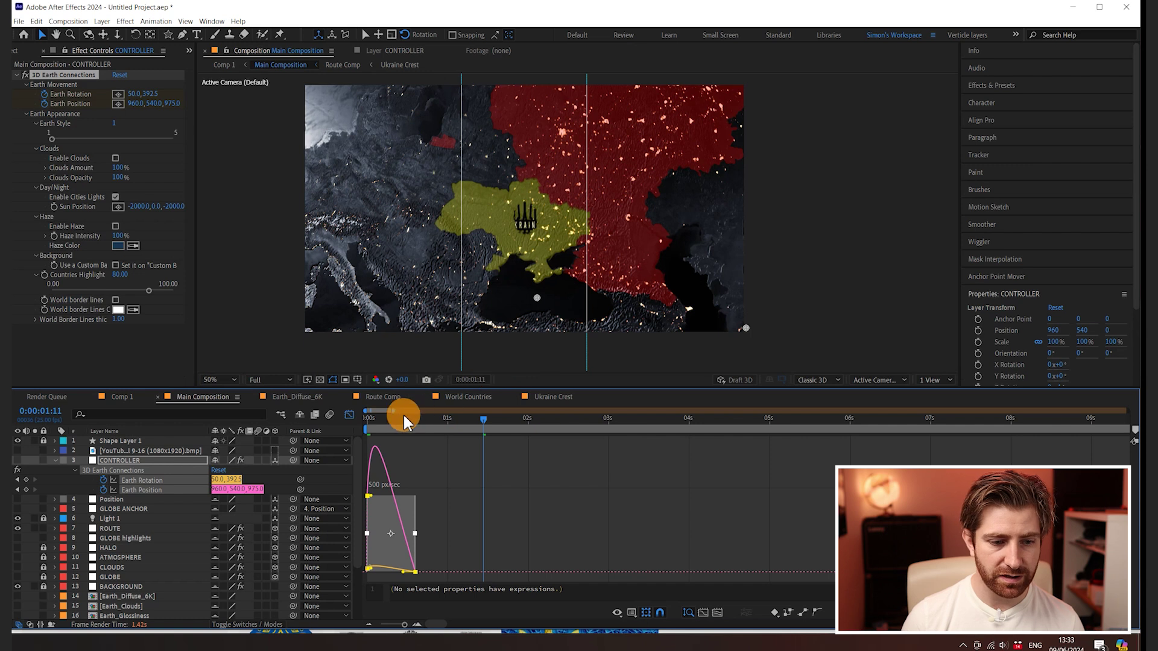
{"action": "left_click", "coordinate": [350, 415]}
{"action": "left_click", "coordinate": [366, 417]}
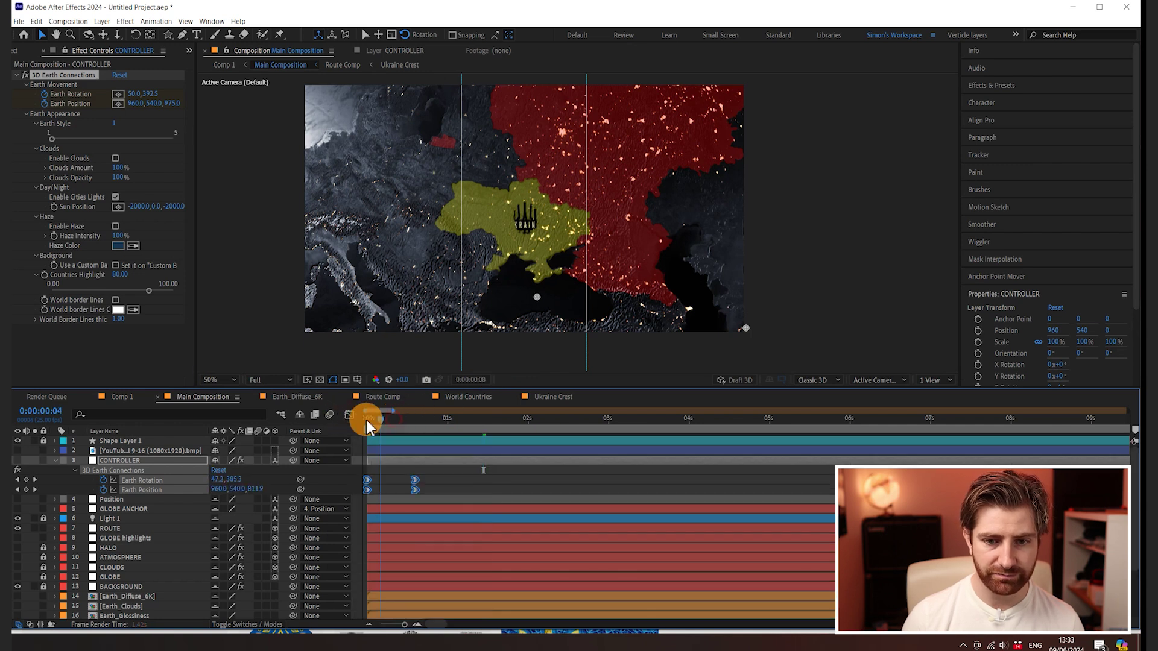
{"action": "key", "text": "space"}
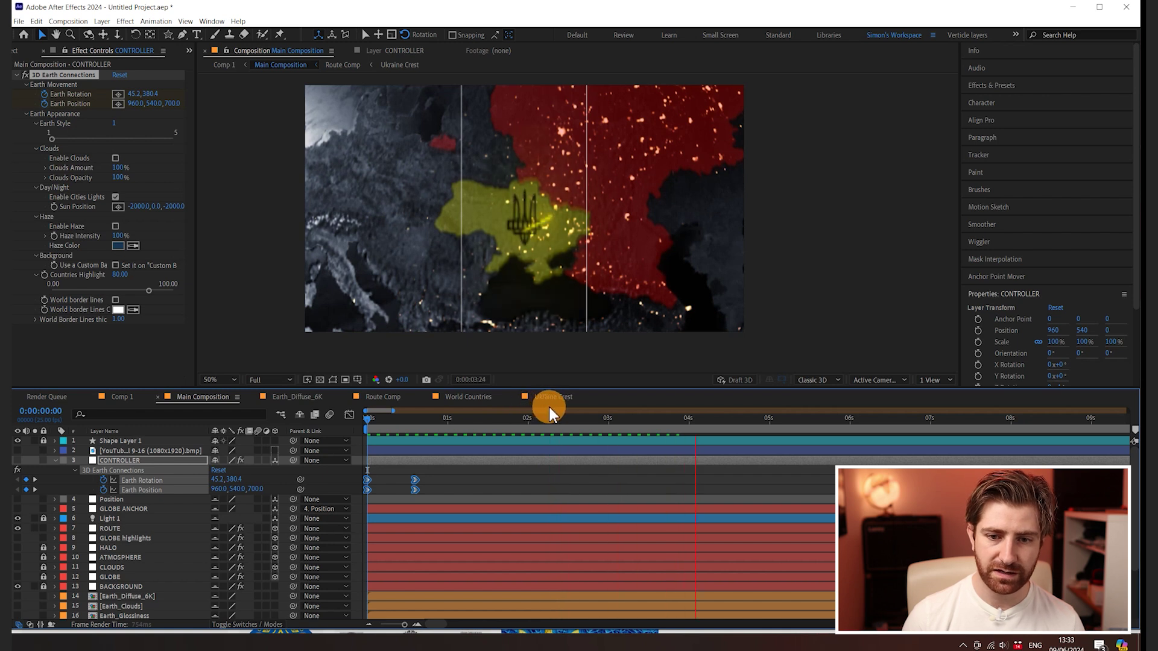
{"action": "key", "text": "space"}
- Add hold-over keyframes for Earth Rotation and Earth Position at 0:00:03:18 without changing their values
{"action": "left_click_drag", "start_coordinate": [554, 433], "coordinate": [666, 435]}
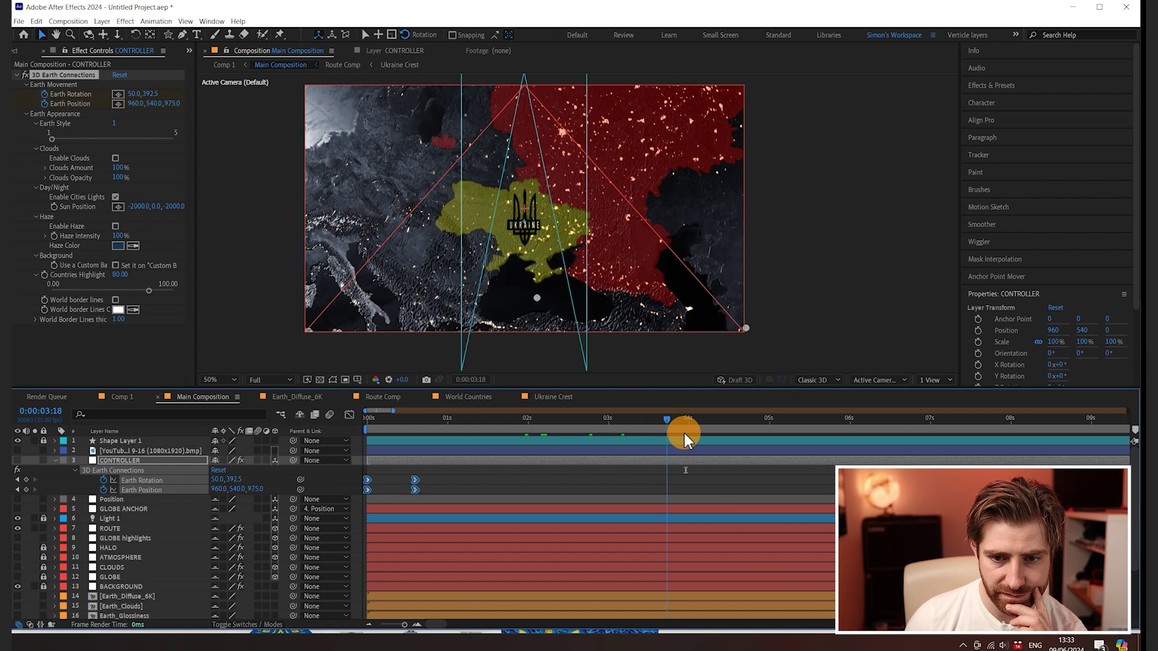
{"action": "left_click", "coordinate": [25, 483]}
{"action": "left_click", "coordinate": [27, 490]}
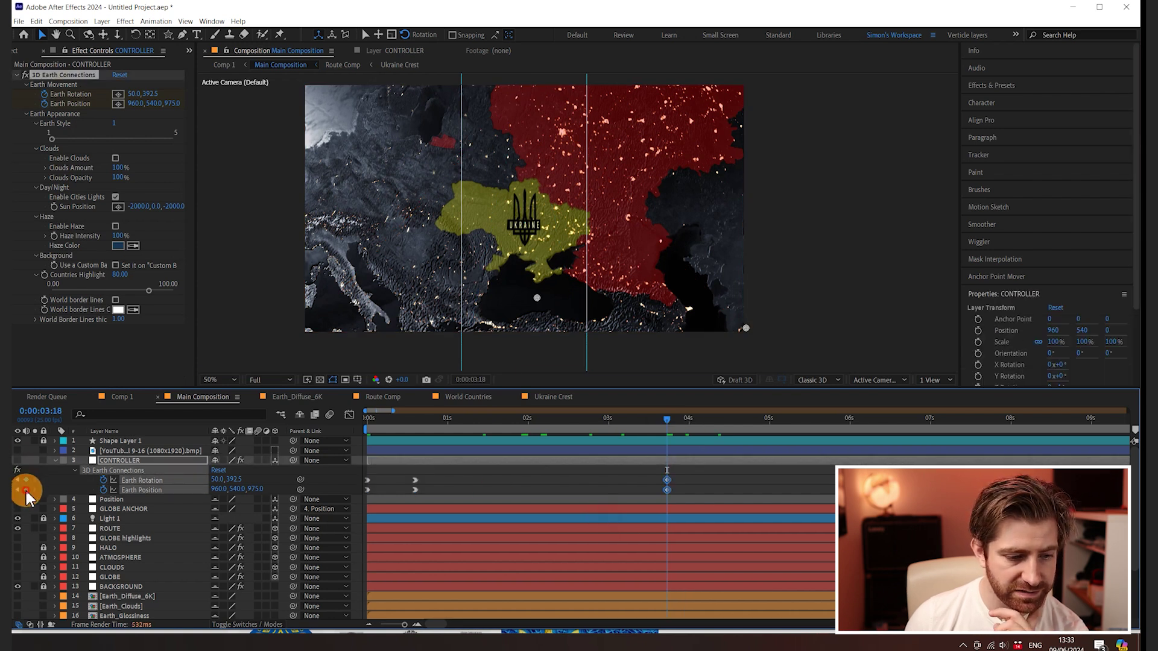
- At 0:00:05:07, set Earth Rotation to 52.1, 406.3 and Earth Position to 960, 540, 995 to follow the glowing lines
{"action": "left_click_drag", "start_coordinate": [701, 426], "coordinate": [792, 425]}
{"action": "mouse_move", "coordinate": [238, 479]}
{"action": "left_mouse_down"}
{"action": "mouse_move", "coordinate": [255, 479]}
{"action": "mouse_move", "coordinate": [187, 482]}
{"action": "mouse_move", "coordinate": [235, 483]}
{"action": "left_mouse_up"}
{"action": "left_click", "coordinate": [255, 489]}
{"action": "type", "text": "995"}
{"action": "key", "text": "Return"}
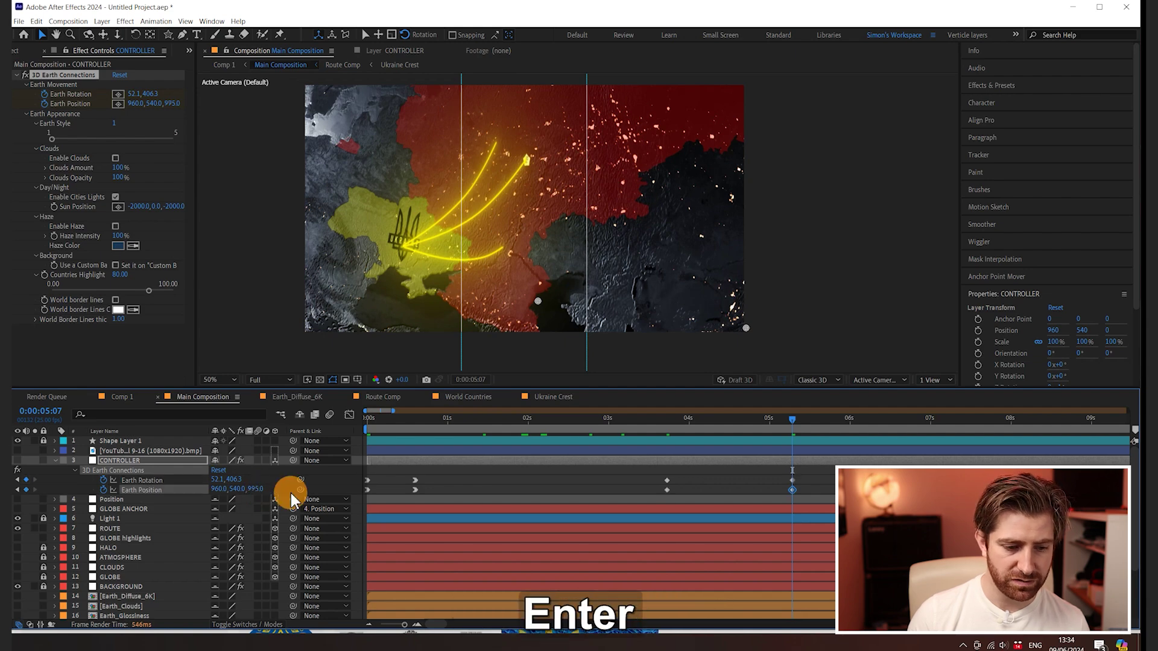
- Apply easing to the Earth Rotation and Earth Position keyframes at 0:00:03:18 and 0:00:05:07, and preview the move from about three seconds
{"action": "left_click", "coordinate": [141, 480], "text": "shift"}
{"action": "right_click", "coordinate": [792, 480]}
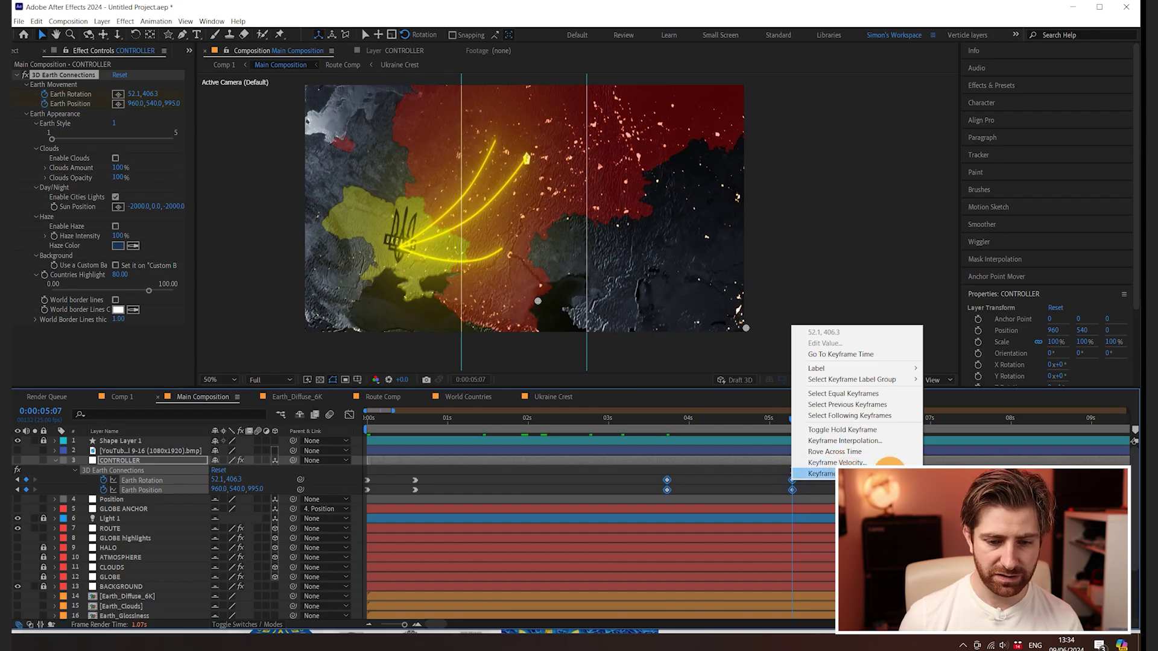
{"action": "left_click", "coordinate": [808, 507]}
{"action": "key", "text": "ctrl+shift+F9"}
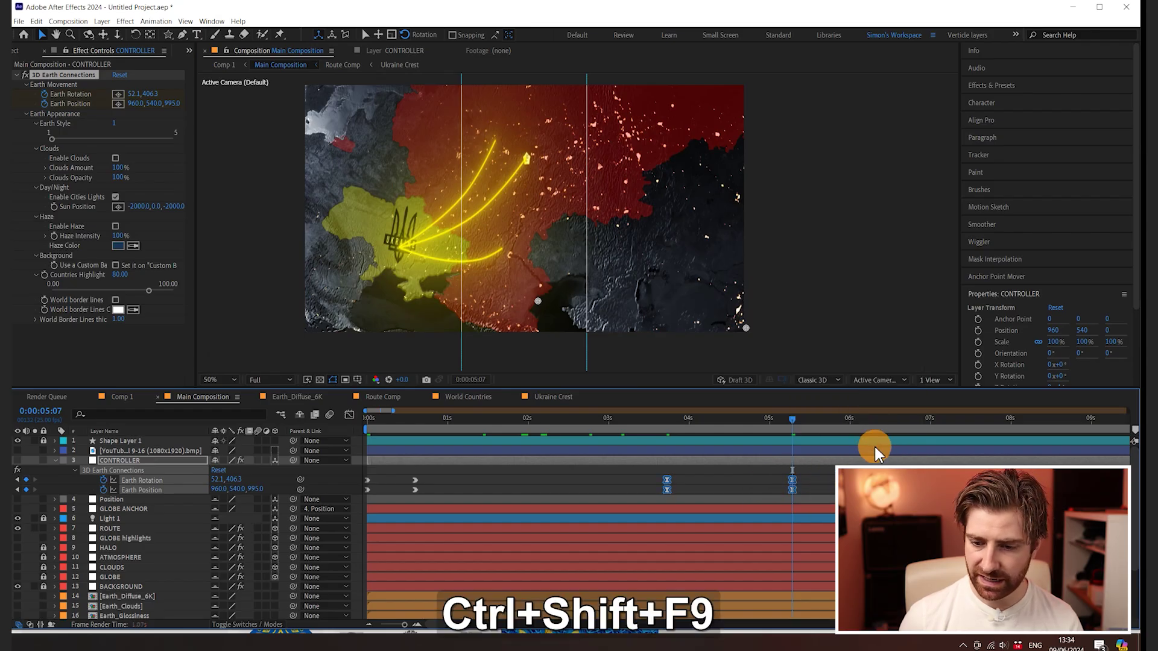
{"action": "left_click_drag", "start_coordinate": [723, 421], "coordinate": [624, 425]}
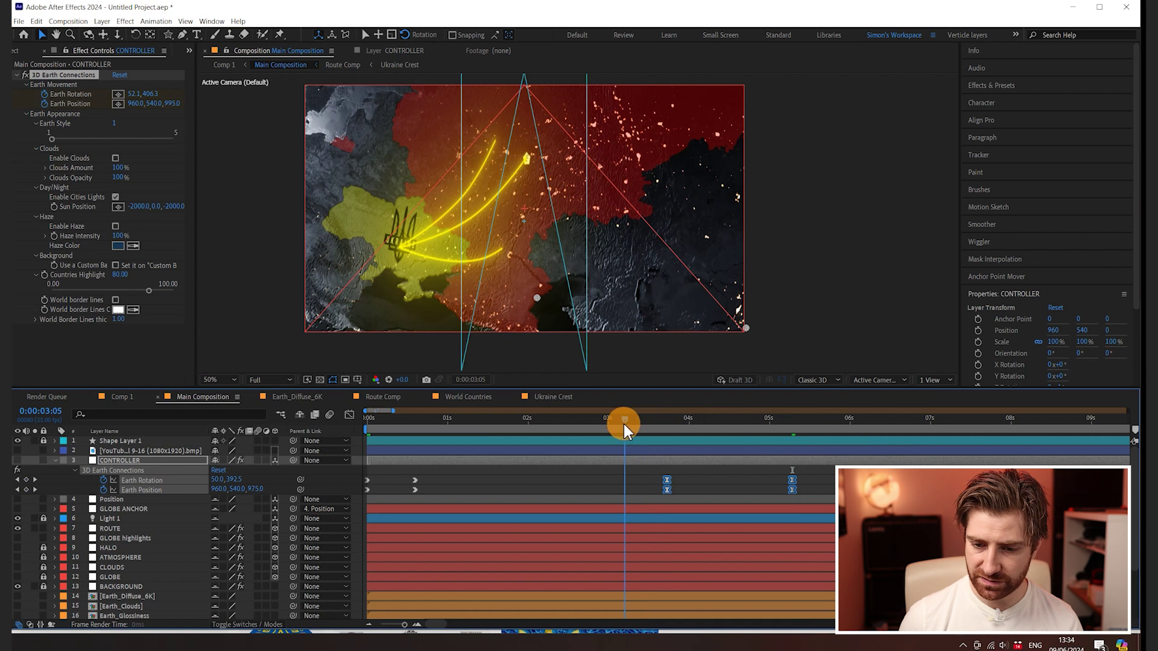
{"action": "key", "text": "space"}
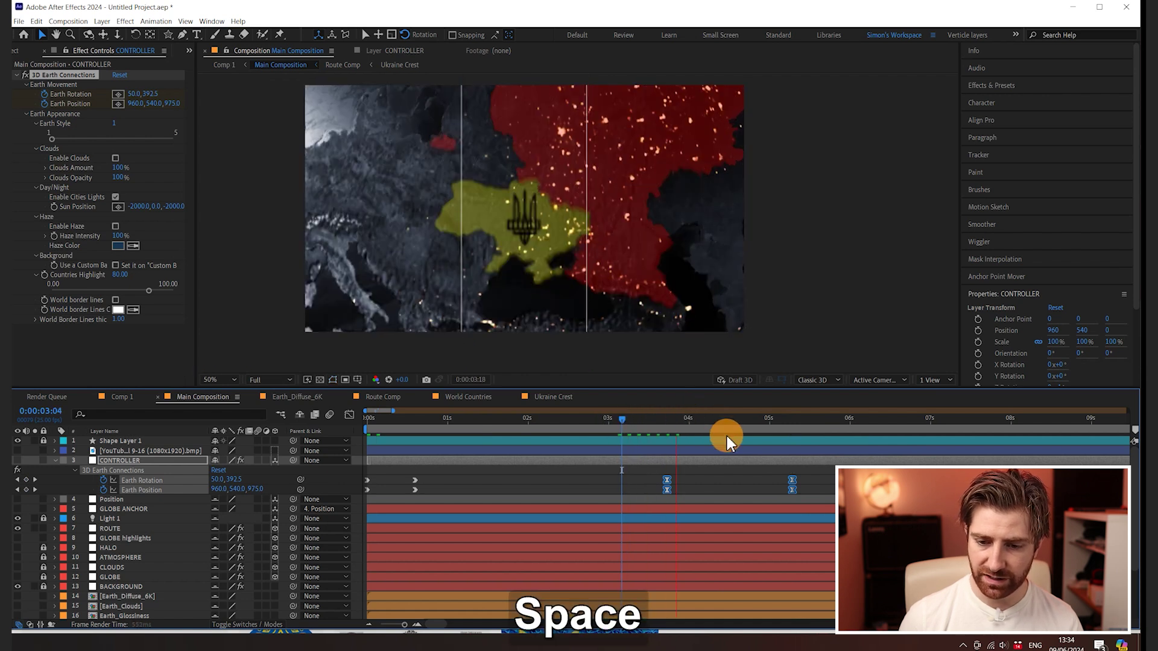
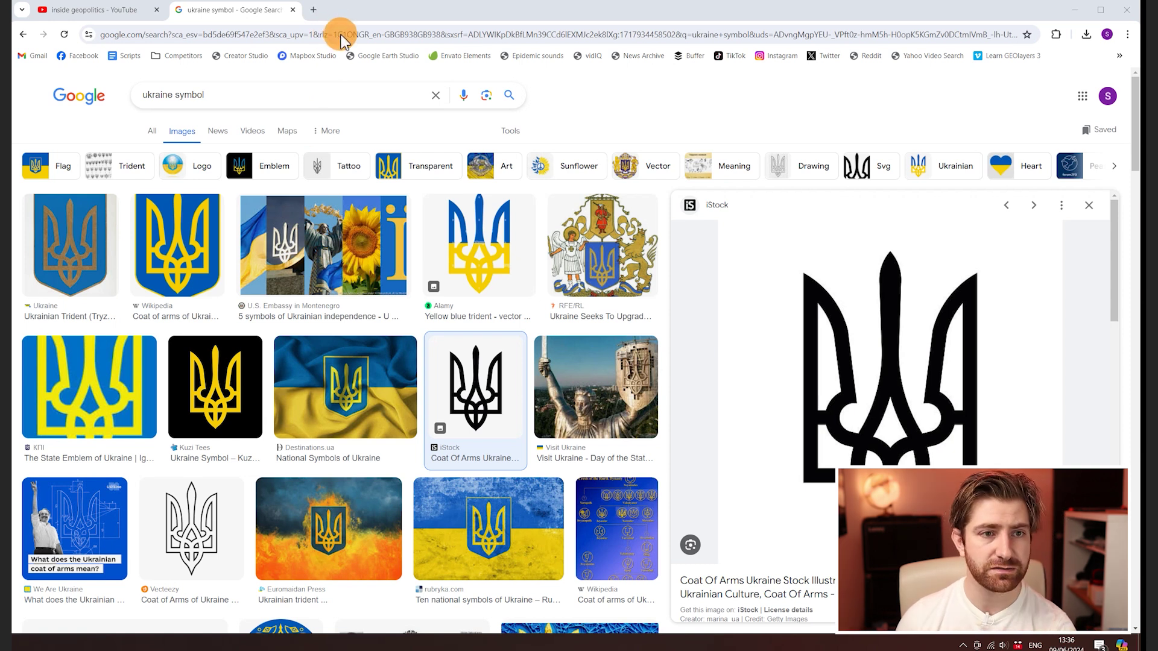
- Switch to Chrome, search Google for "david rumsey", and open the David Rumsey Historical Map Collection website
{"action": "left_click", "coordinate": [341, 40]}
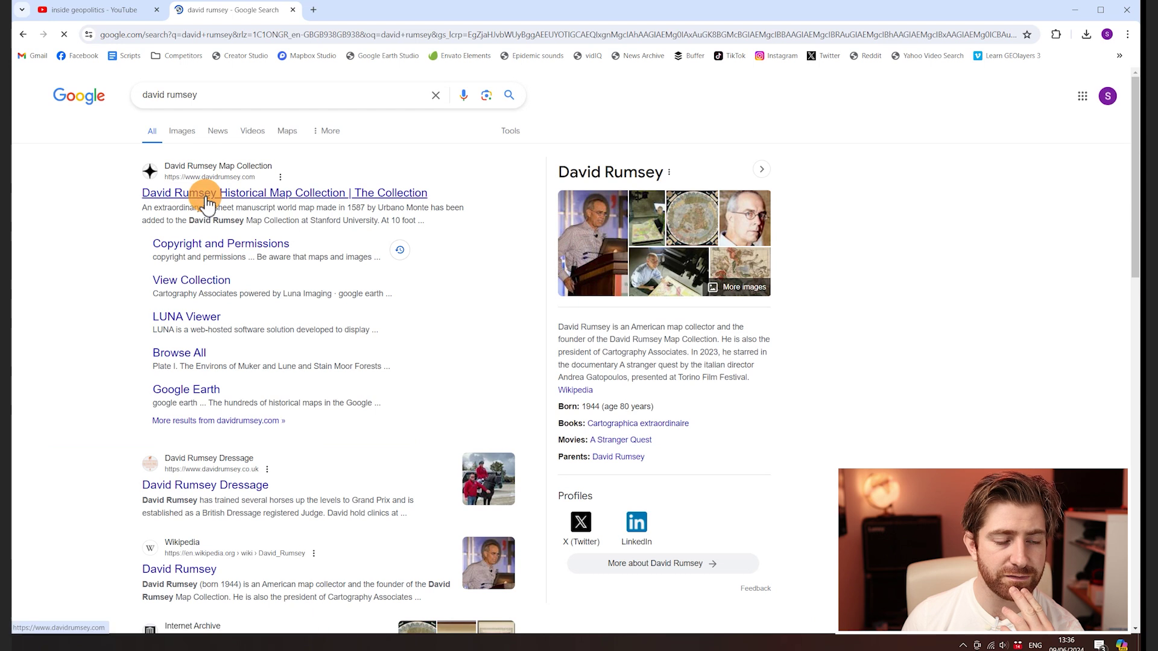
{"action": "left_click", "coordinate": [363, 190]}
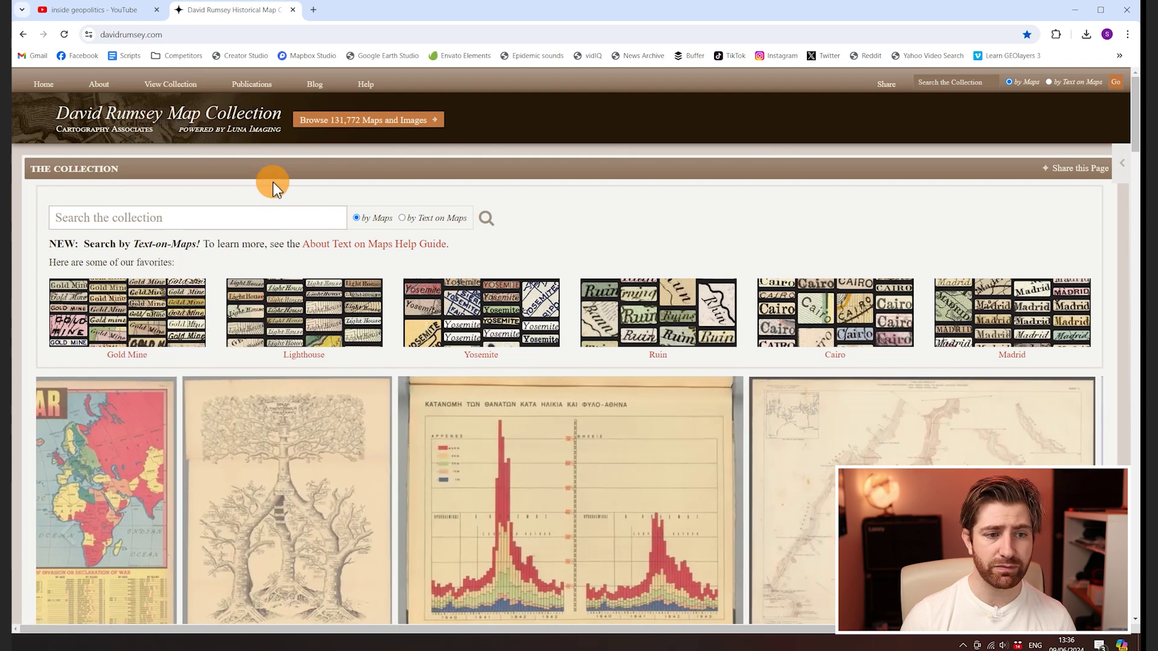
- Switch to File Explorer and open the nested "The world on Mercator's projection" map folder in Downloads
{"action": "key", "text": "alt+Tab"}
{"action": "key", "text": "alt+Tab"}
{"action": "key", "text": "alt+Tab"}
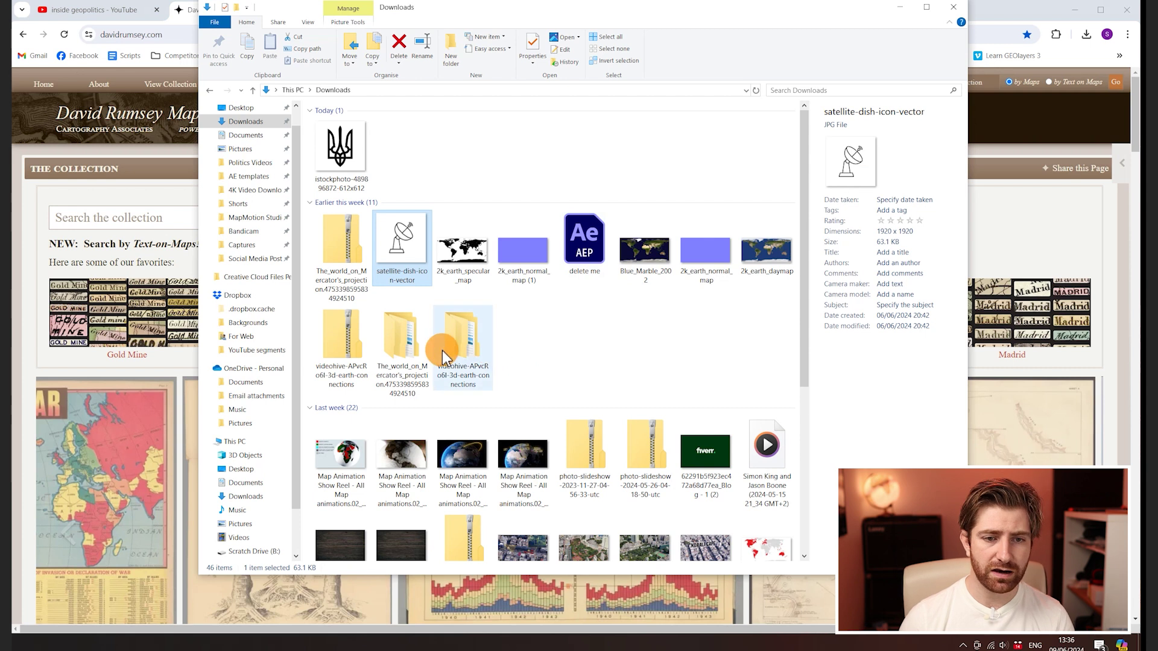
{"action": "double_click", "coordinate": [410, 350]}
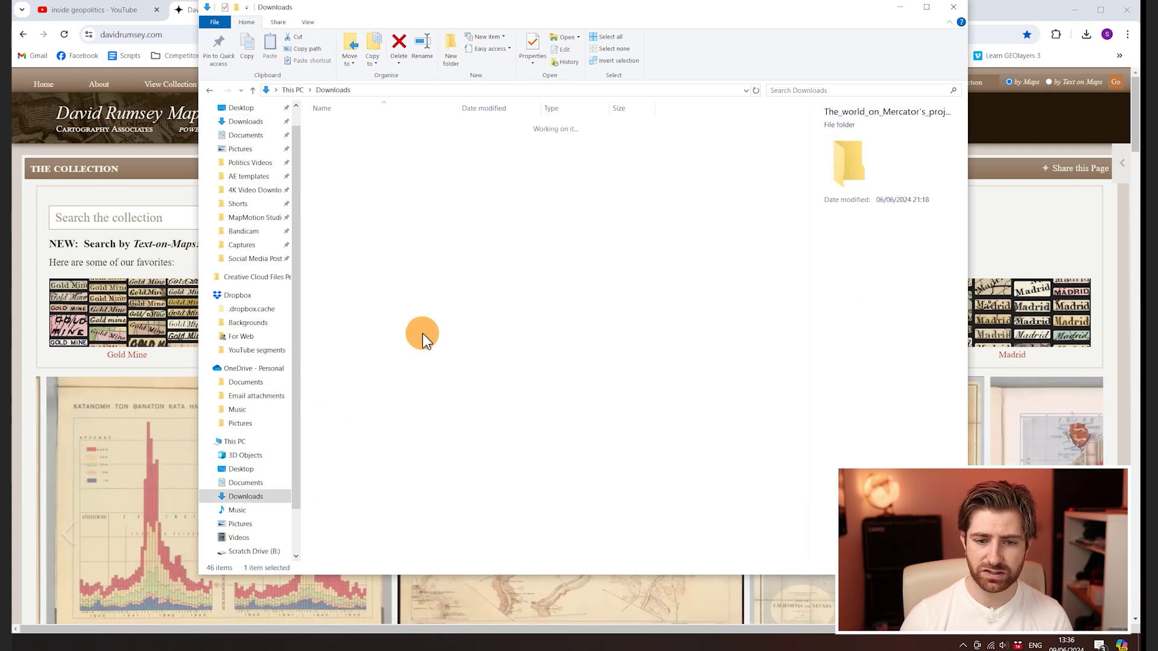
{"action": "double_click", "coordinate": [369, 130]}
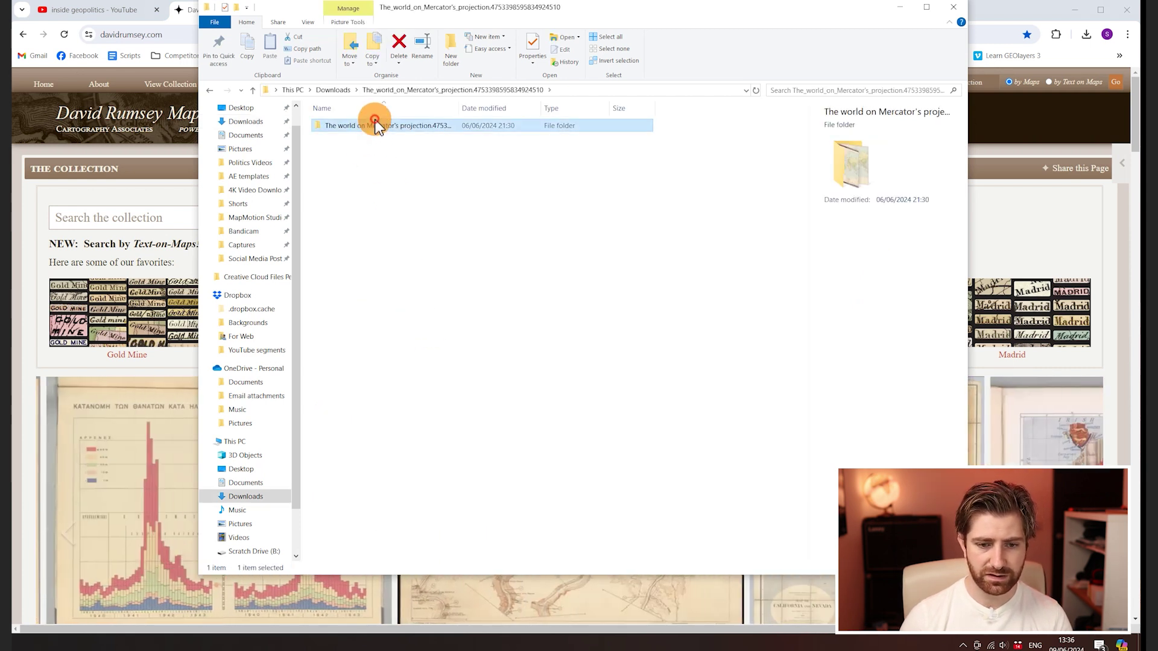
- Bring the image "14487005 - Copy" into After Effects as the top layer of the Earth_Diffuse_6K composition
{"action": "key", "text": "alt+Tab"}
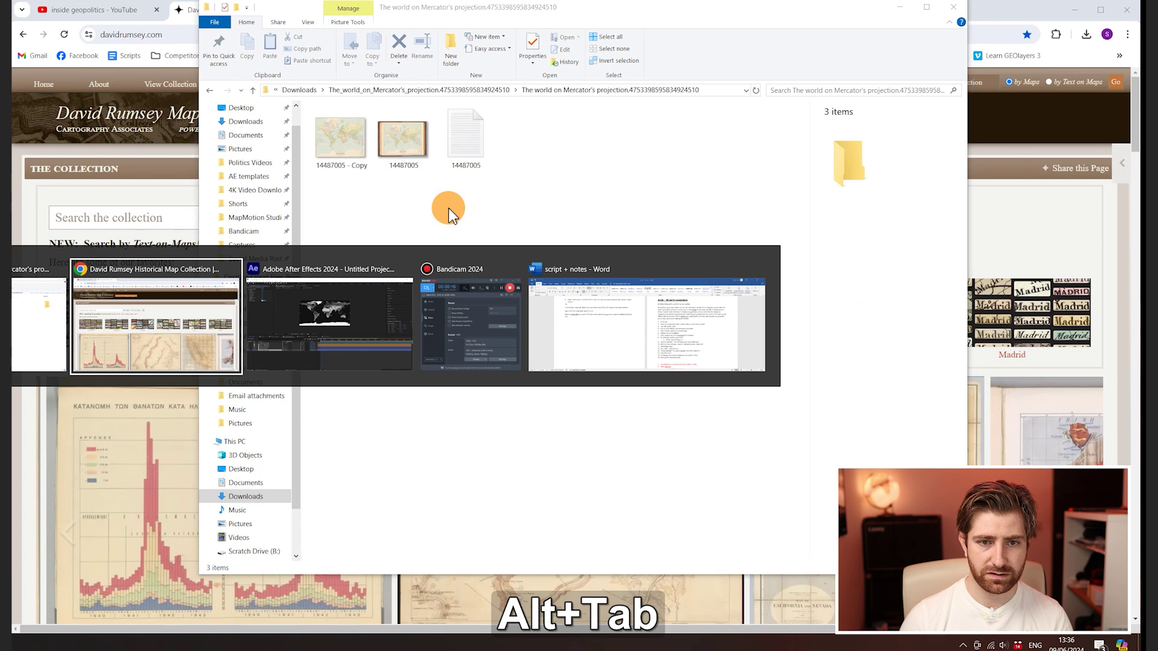
{"action": "key", "text": "alt+Tab"}
{"action": "key", "text": "alt+Tab"}
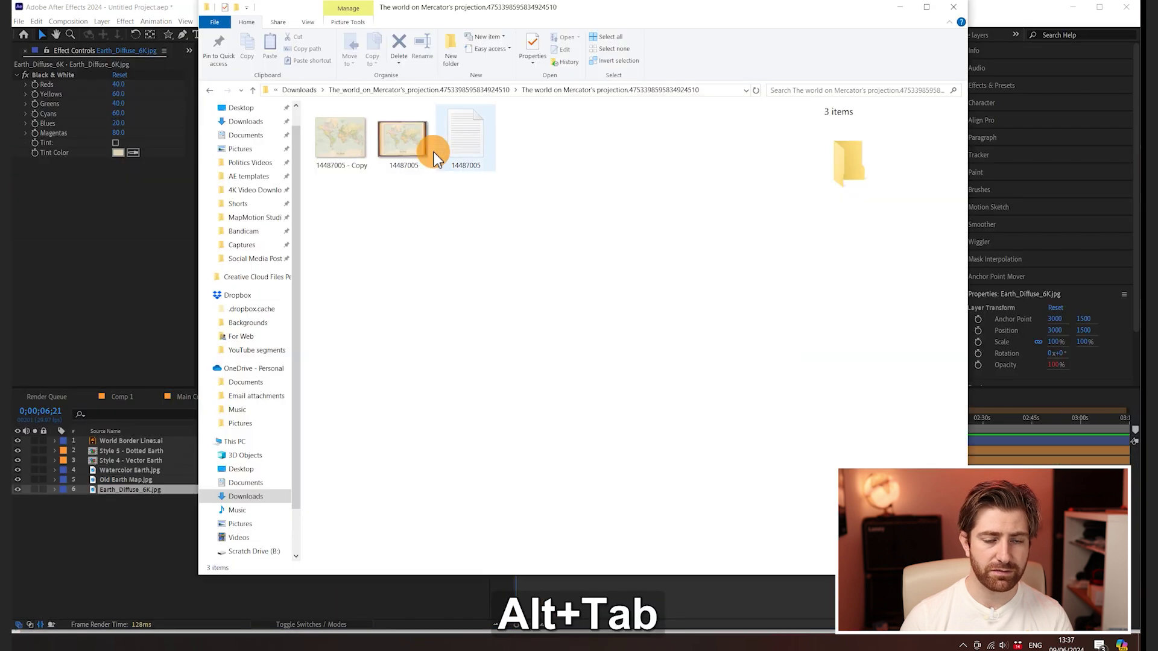
{"action": "left_click", "coordinate": [354, 142]}
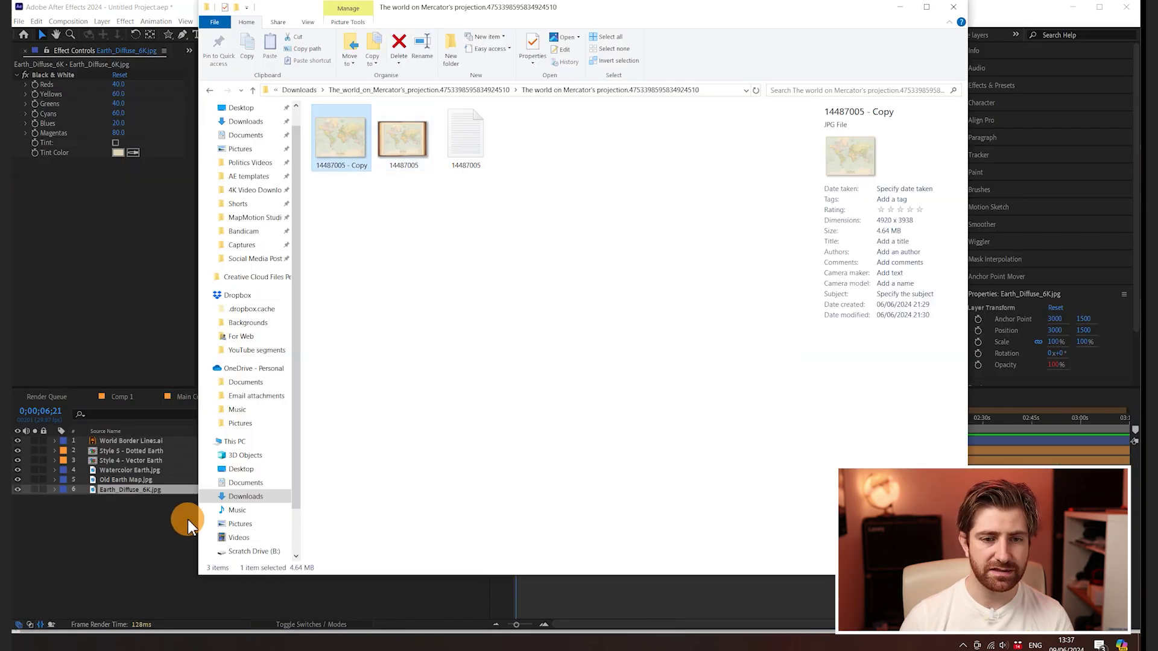
{"action": "left_click_drag", "start_coordinate": [166, 512], "coordinate": [558, 265]}
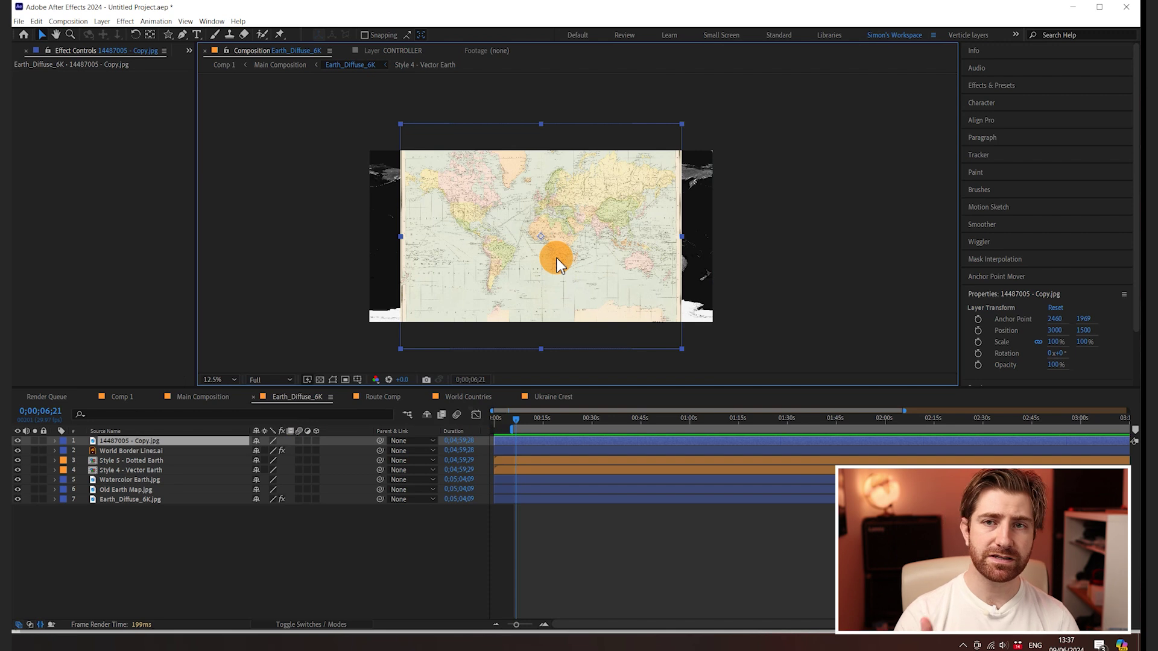
- Set the historical map's opacity to 50% and shift it to position 2348, 1398 over the Earth map beneath
{"action": "key", "text": "t"}
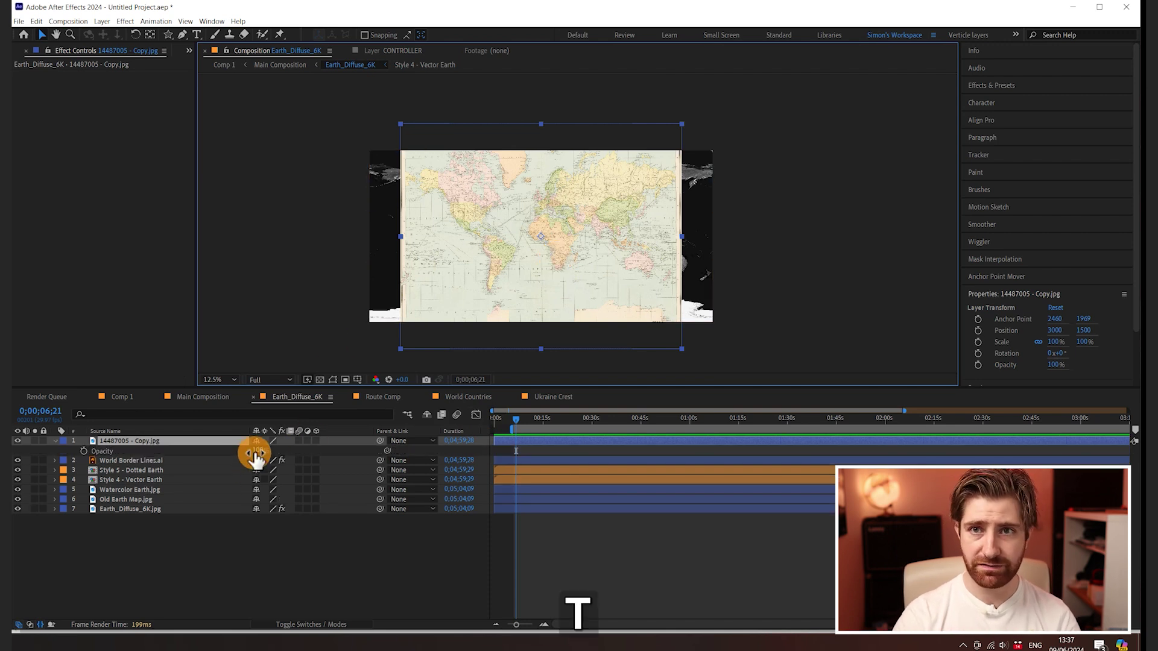
{"action": "type", "text": "50"}
{"action": "key", "text": "Return"}
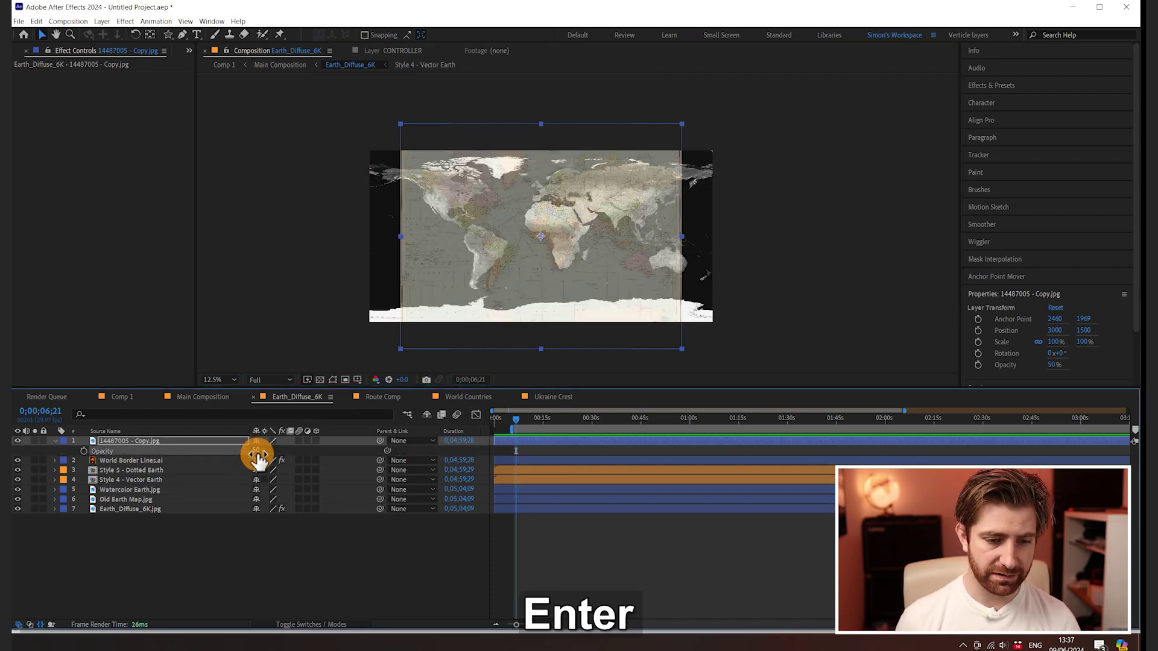
{"action": "scroll", "coordinate": [482, 193], "scroll_direction": "up", "scroll_amount": 1}
{"action": "left_click_drag", "start_coordinate": [483, 193], "coordinate": [394, 207]}
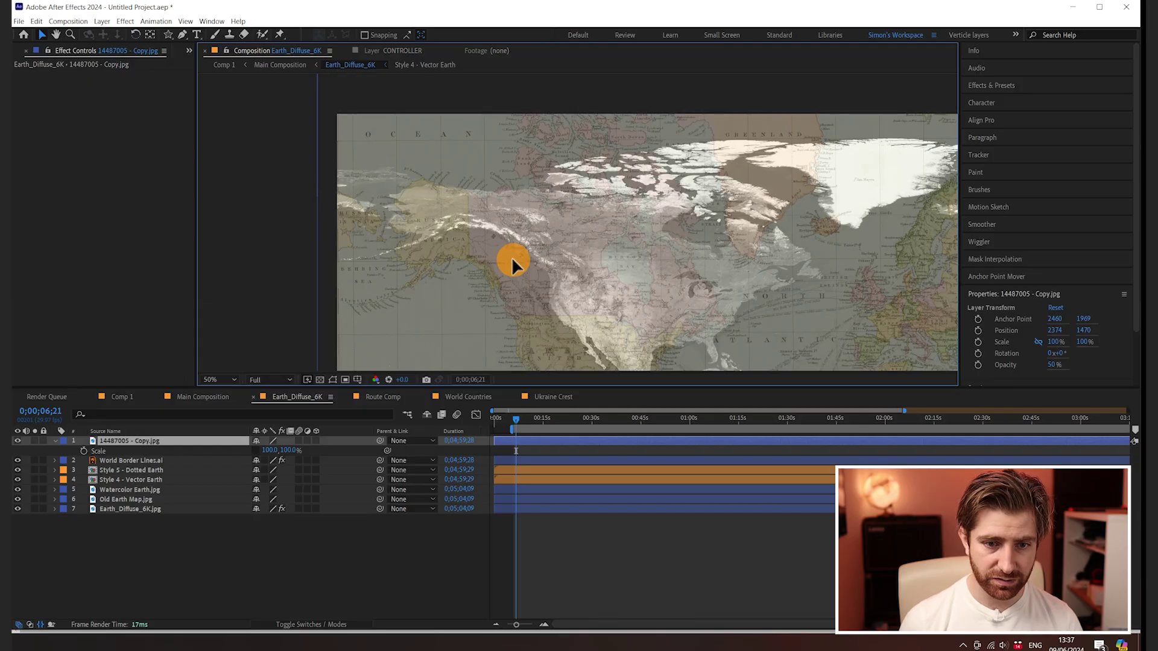
{"action": "left_click_drag", "start_coordinate": [512, 257], "coordinate": [505, 240]}
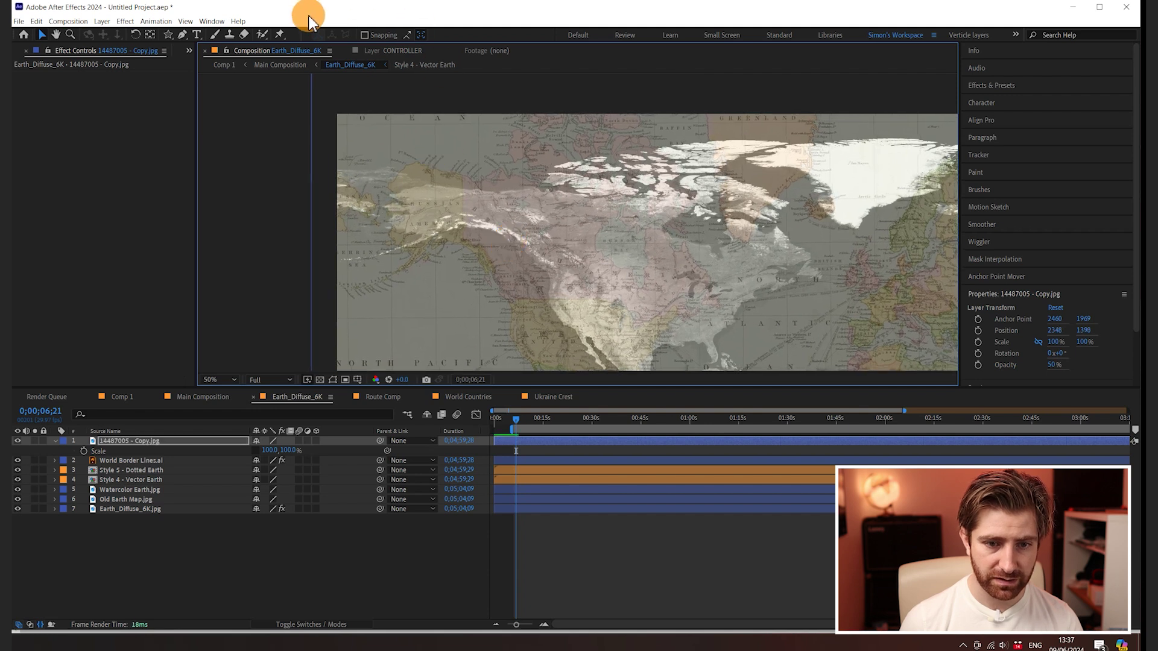
- Add Puppet pins to the historical map around Alaska and the Bering Strait to warp its coastline onto the Earth map
{"action": "left_click", "coordinate": [270, 38]}
{"action": "scroll", "coordinate": [423, 297], "scroll_direction": "up", "scroll_amount": 2}
{"action": "left_click_drag", "start_coordinate": [355, 163], "coordinate": [672, 182]}
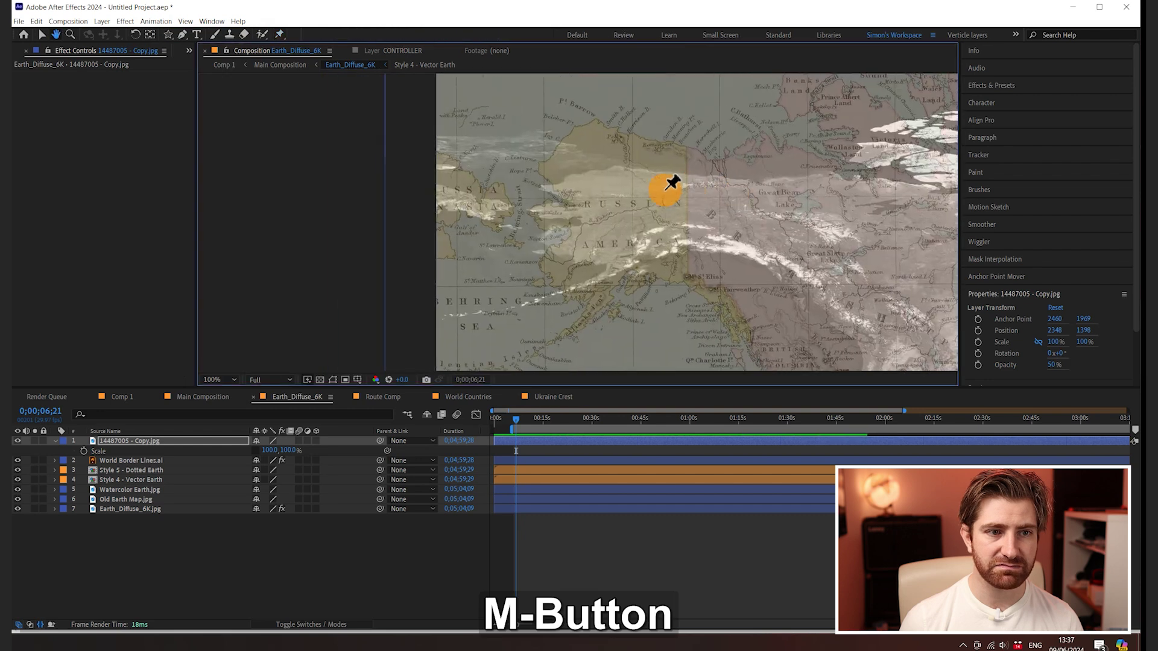
{"action": "scroll", "coordinate": [672, 183], "scroll_direction": "up", "scroll_amount": 1}
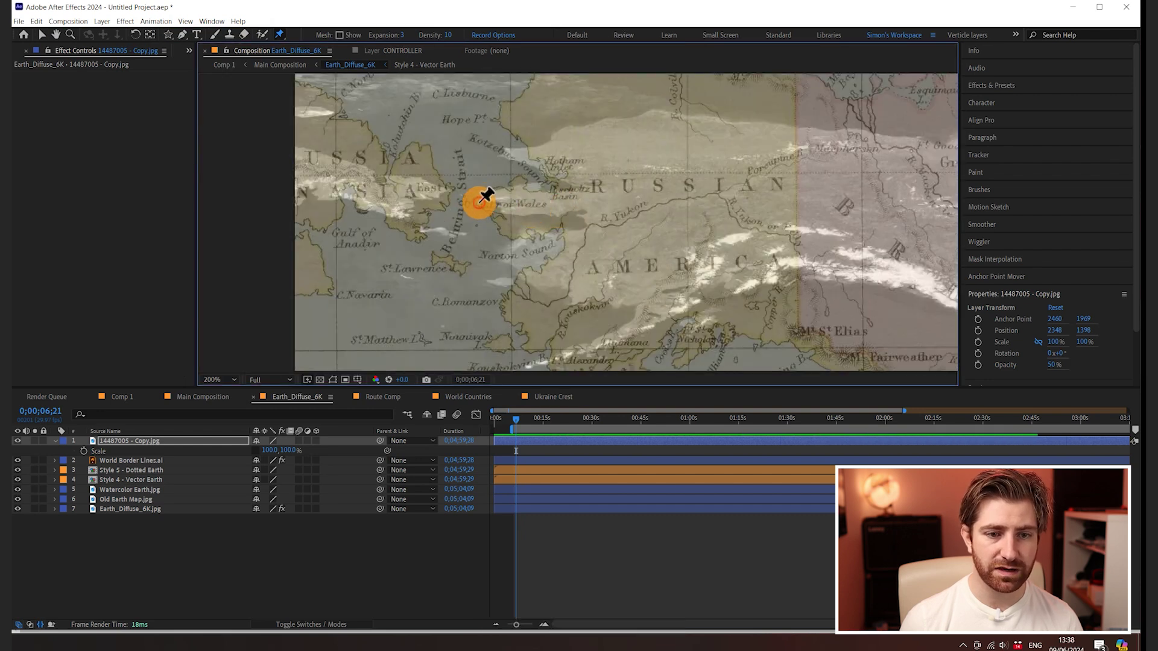
{"action": "left_click_drag", "start_coordinate": [481, 200], "coordinate": [523, 137]}
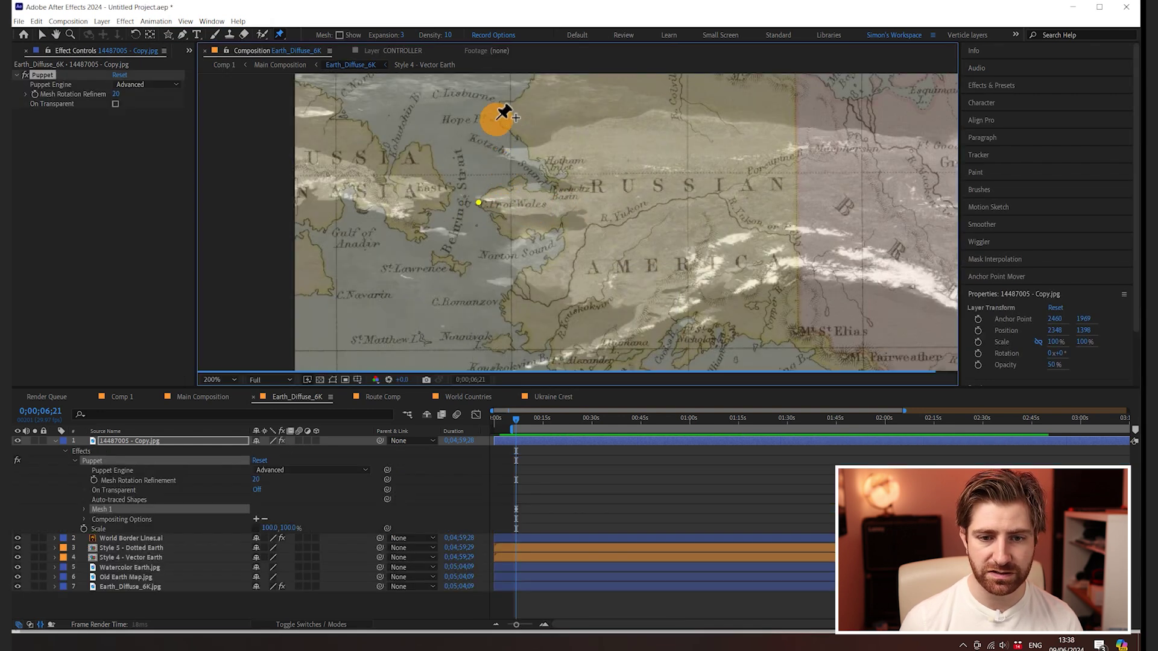
{"action": "left_click_drag", "start_coordinate": [510, 96], "coordinate": [548, 208]}
- Continue the Puppet warp across Eurasia, placing a pin on the Black Sea's southeastern coast to match the Earth map
{"action": "scroll", "coordinate": [618, 191], "scroll_direction": "down", "scroll_amount": 1}
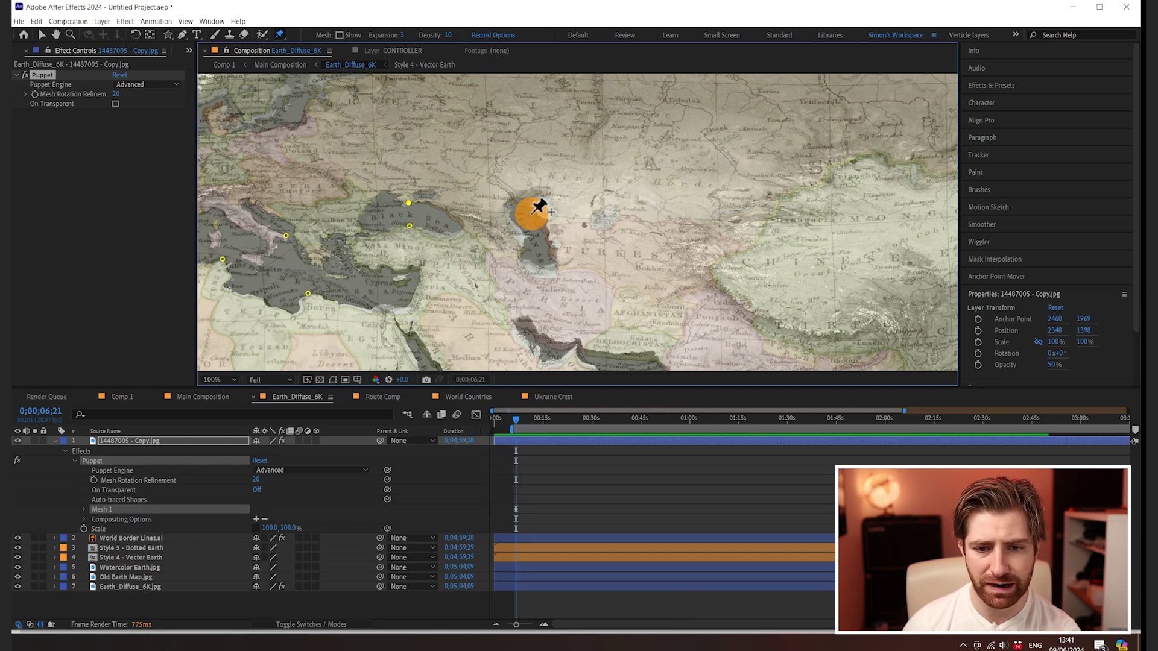
{"action": "scroll", "coordinate": [539, 209], "scroll_direction": "up", "scroll_amount": 1}
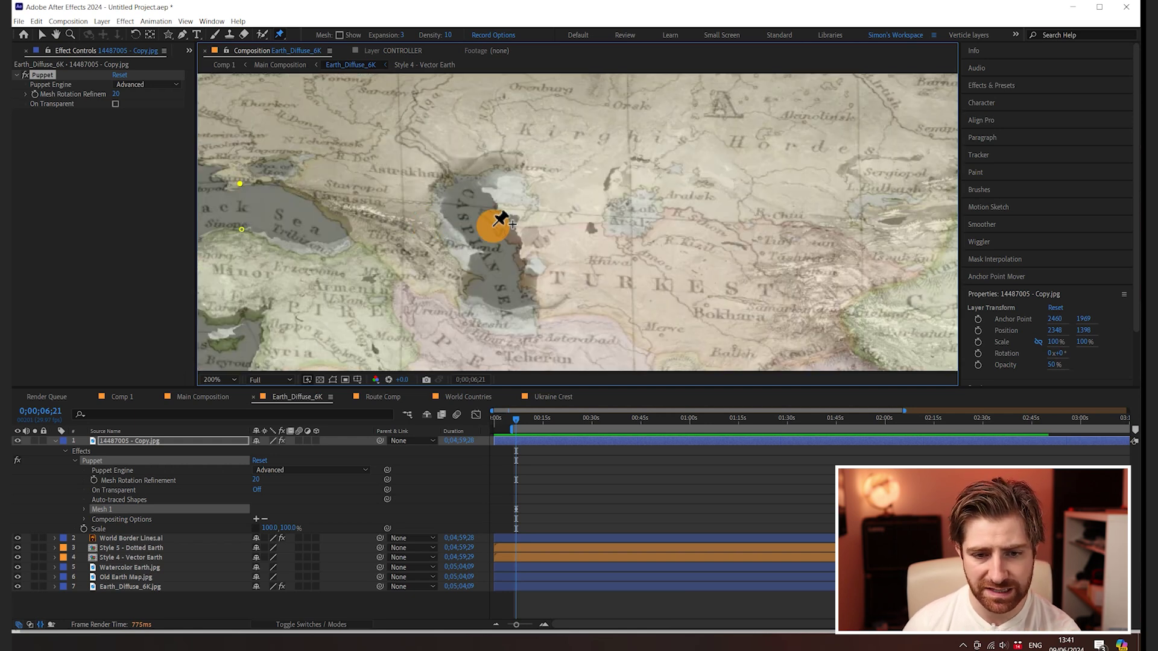
{"action": "left_click", "coordinate": [330, 244]}
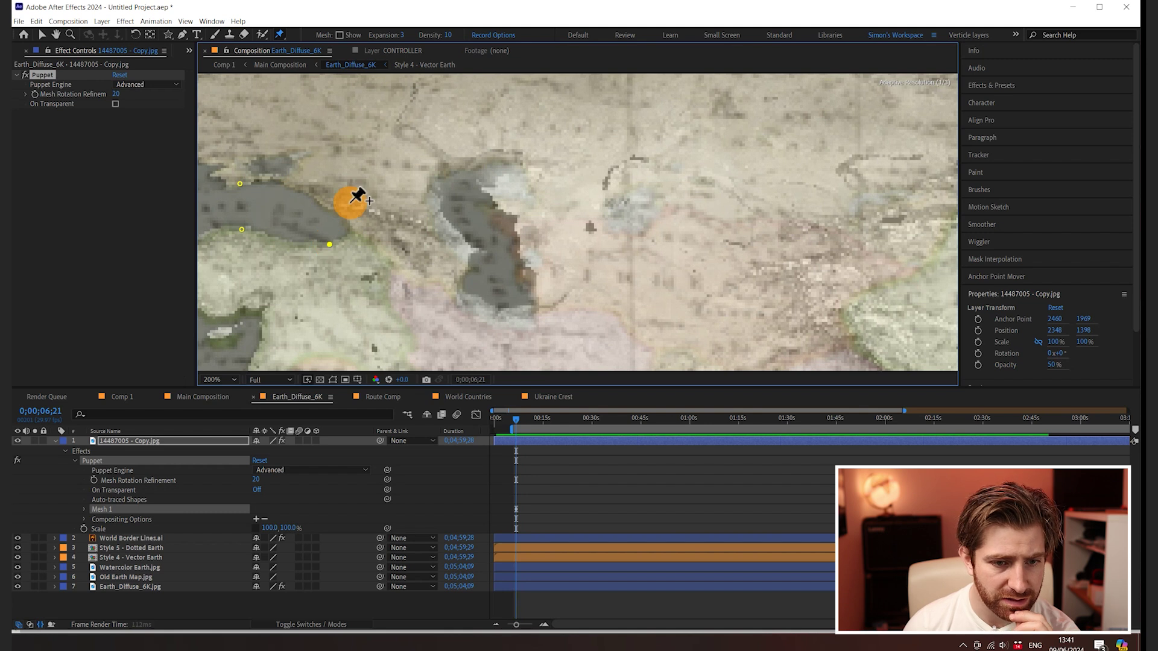
{"action": "scroll", "coordinate": [351, 206], "scroll_direction": "down", "scroll_amount": 3}
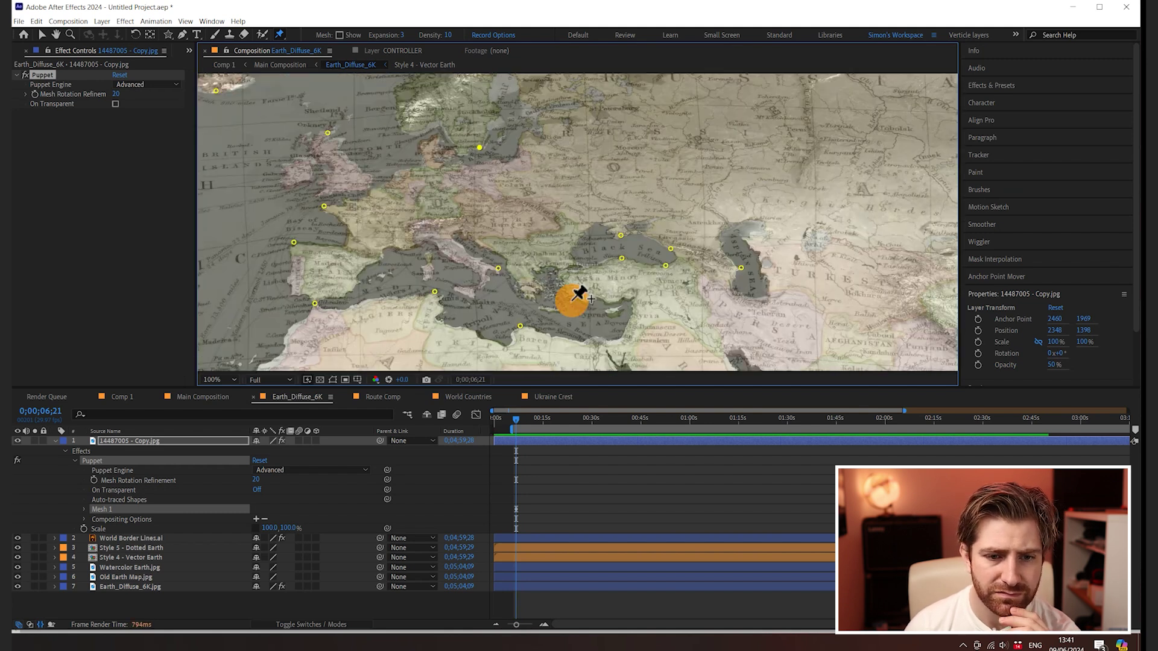
- Set the warped historical map's opacity back to 100% and view the whole map
{"action": "key", "text": "t"}
{"action": "left_click_drag", "start_coordinate": [257, 452], "coordinate": [491, 447]}
{"action": "scroll", "coordinate": [551, 241], "scroll_direction": "down", "scroll_amount": 4}
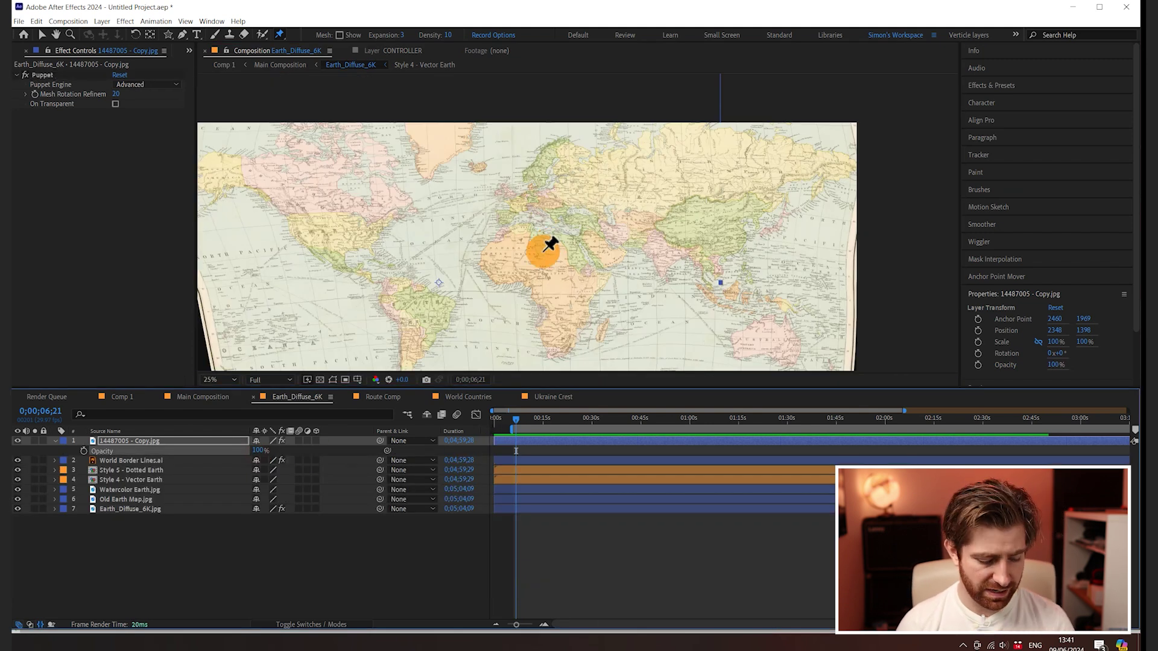
- Copy the Black & White effect from the Earth_Diffuse_6K.jpg layer to the 14487005 - Copy.jpg map layer
{"action": "left_click", "coordinate": [240, 556]}
{"action": "left_click", "coordinate": [143, 514]}
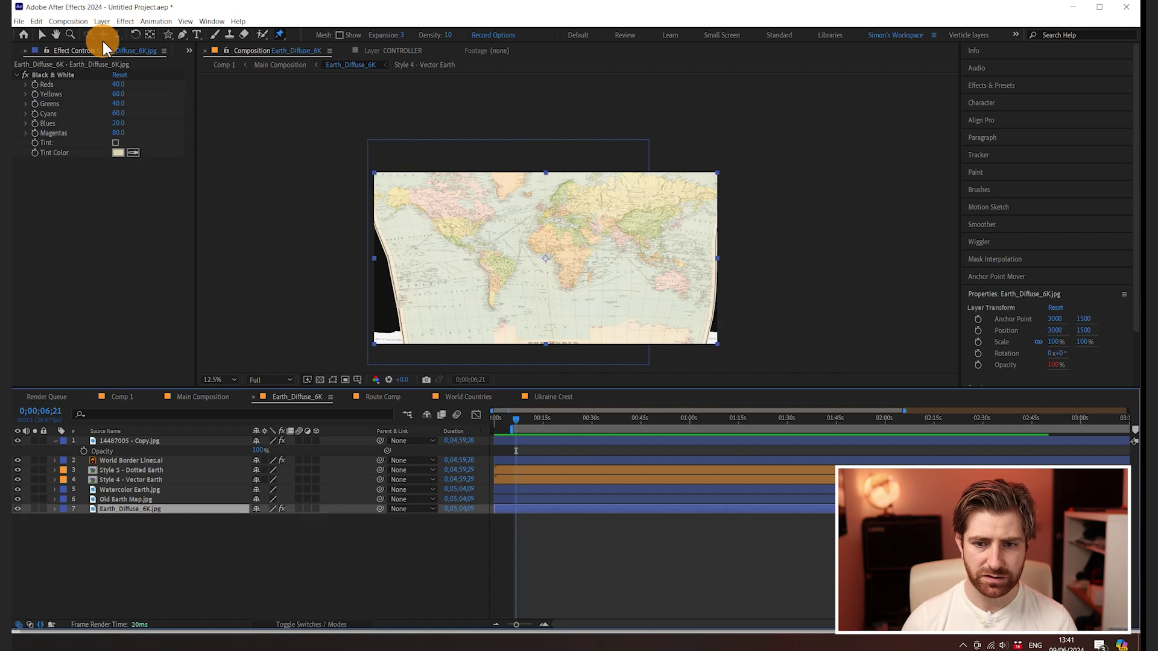
{"action": "left_click", "coordinate": [56, 75]}
{"action": "key", "text": "ctrl+c"}
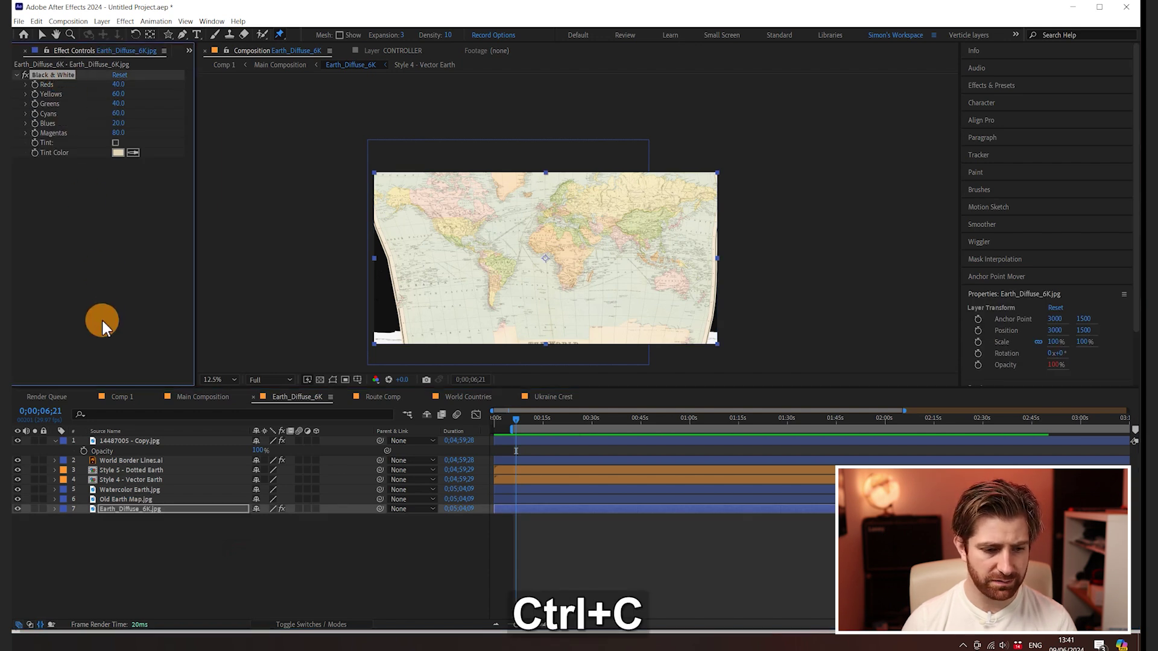
{"action": "left_click", "coordinate": [129, 441]}
{"action": "key", "text": "ctrl+v"}
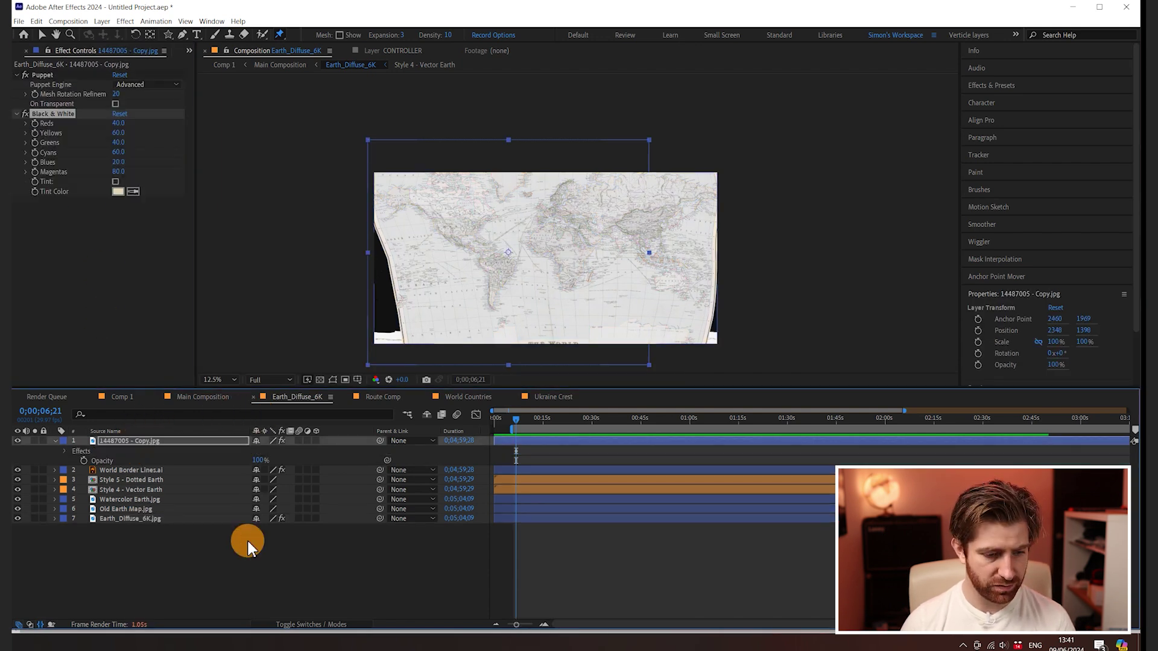
{"action": "left_click", "coordinate": [240, 543]}
- Check the timing of the satellites' scale keyframes in Route Comp and return to the Earth_Diffuse_6K composition
{"action": "left_click", "coordinate": [160, 443]}
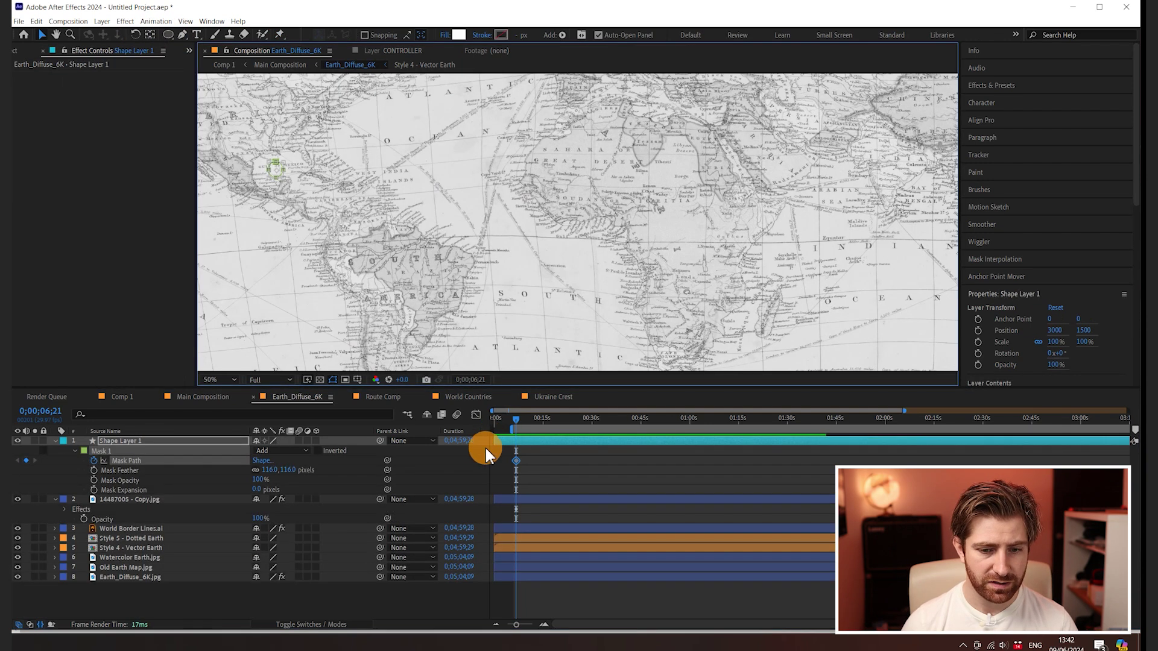
{"action": "left_click", "coordinate": [386, 397]}
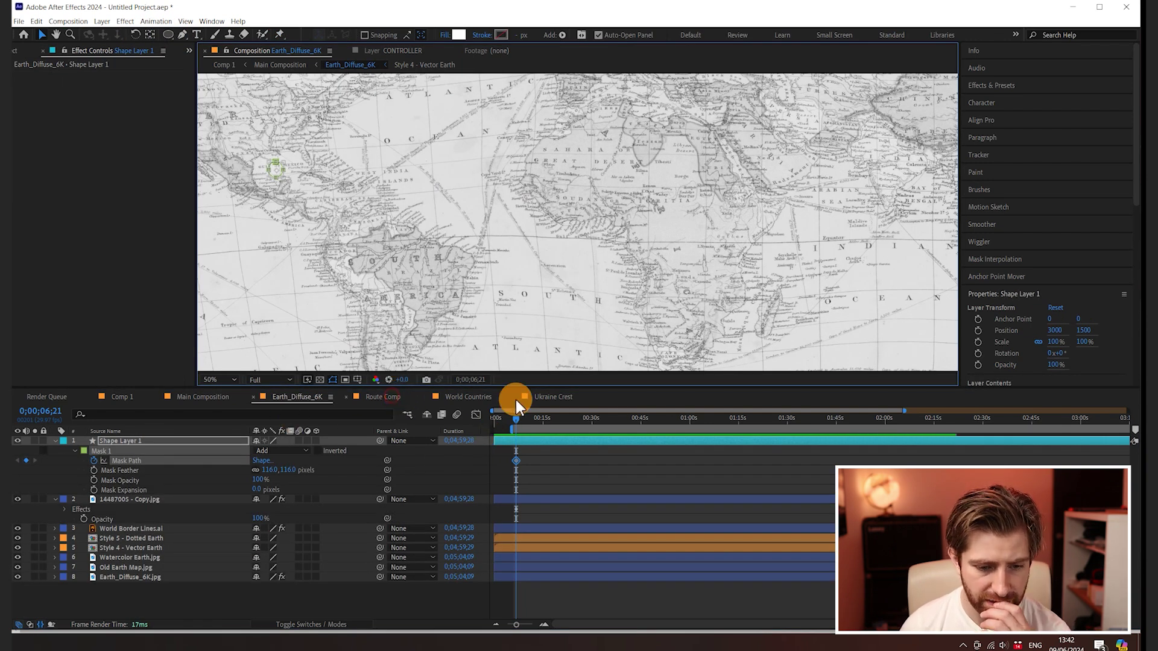
{"action": "key", "text": "j"}
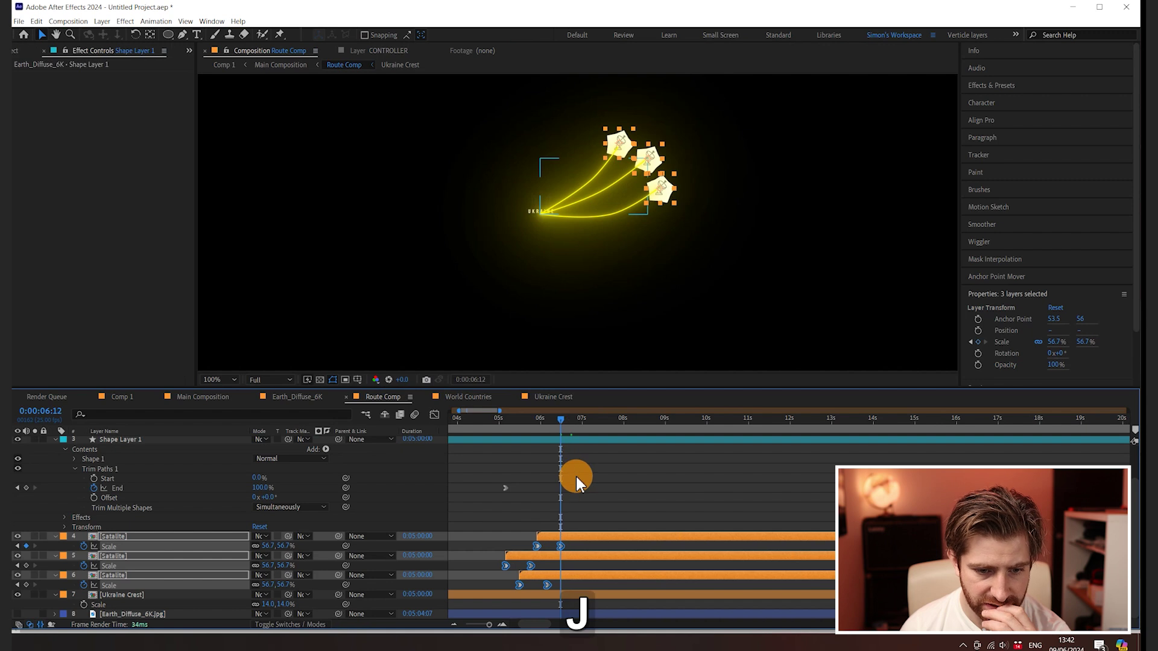
{"action": "left_click", "coordinate": [304, 400]}
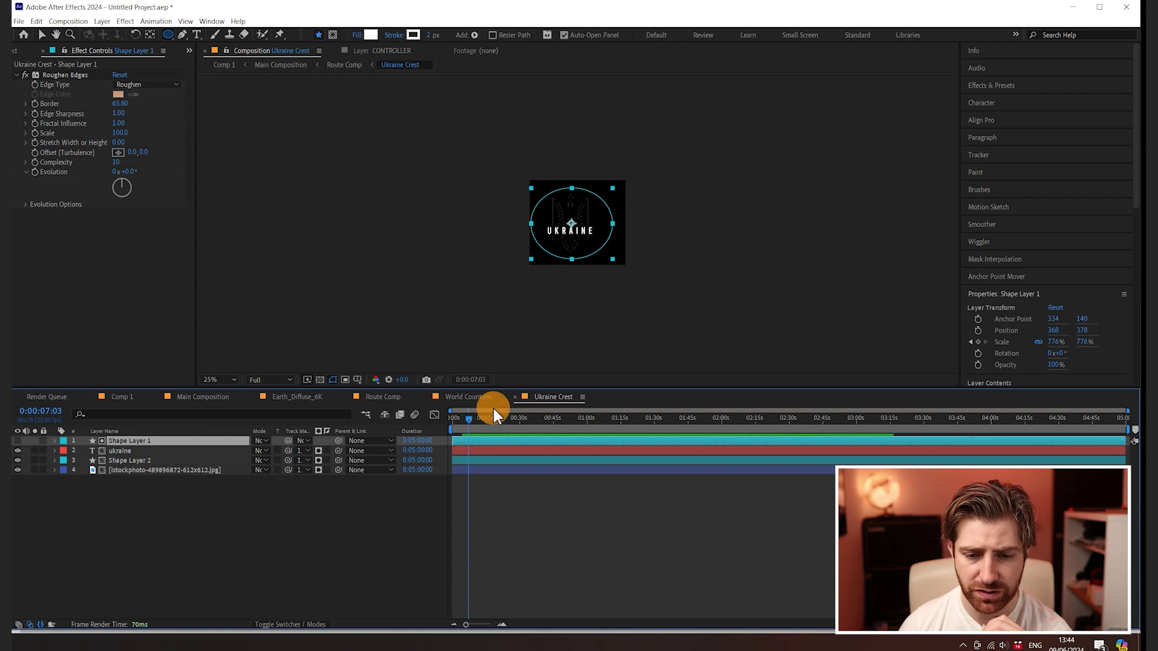
- Copy the animated Shape Layer 1 from Ukraine Crest into Earth_Diffuse_6K and start it at 0;00;06;21
{"action": "left_click", "coordinate": [453, 427]}
{"action": "left_click_drag", "start_coordinate": [454, 426], "coordinate": [522, 416]}
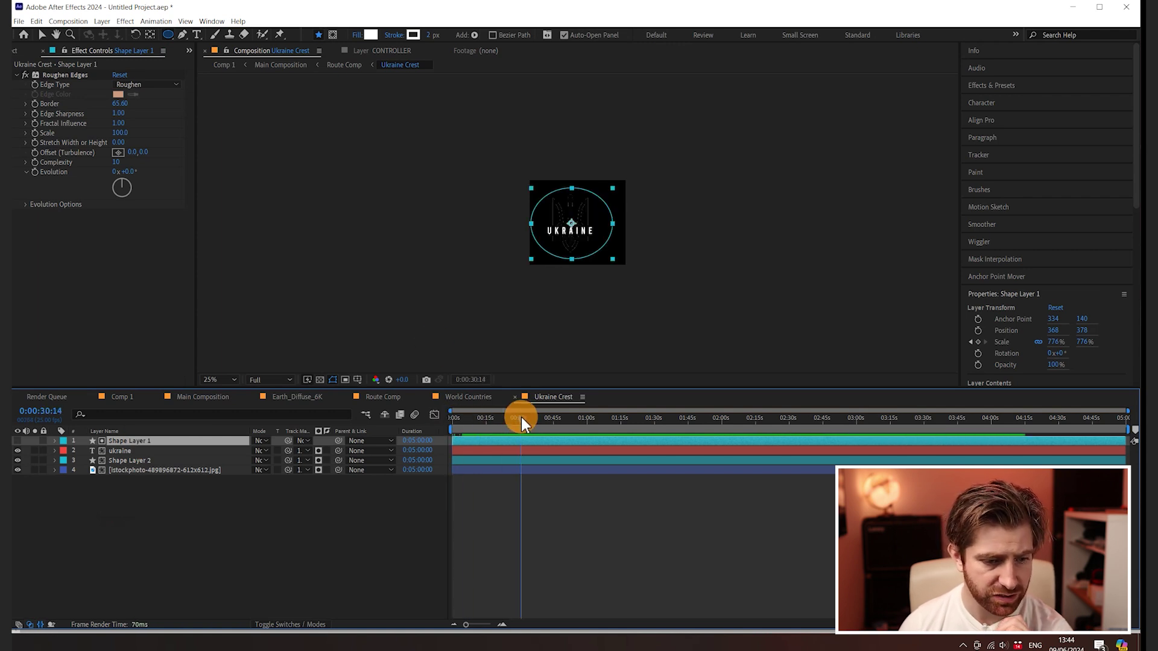
{"action": "key", "text": "ctrl+c"}
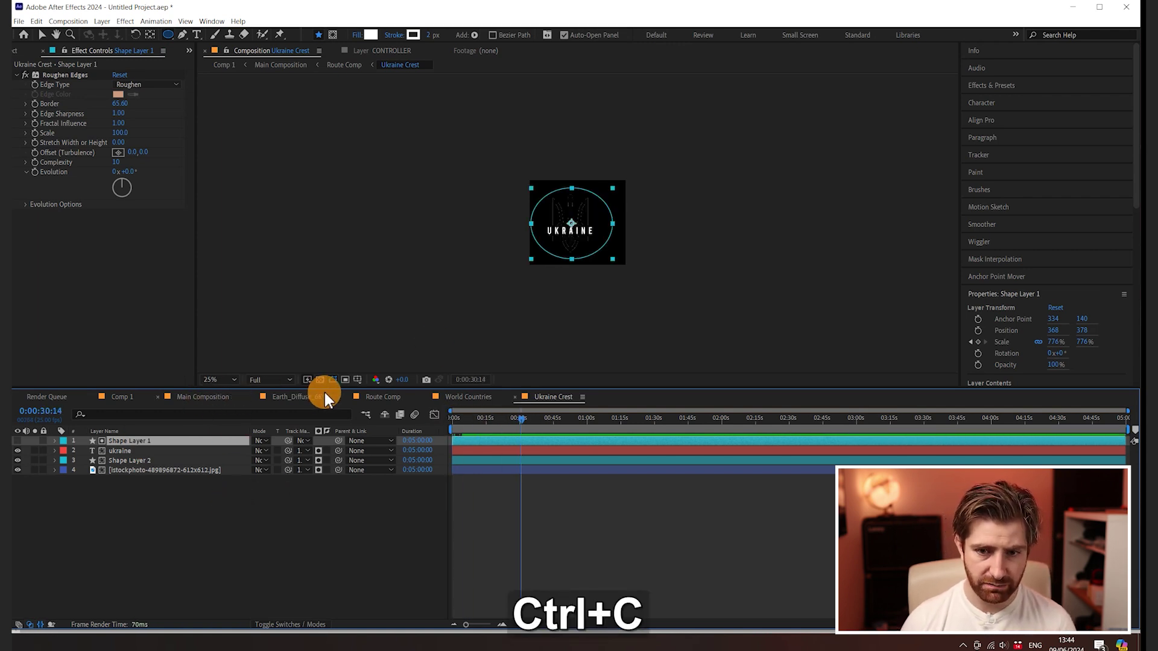
{"action": "left_click", "coordinate": [308, 397]}
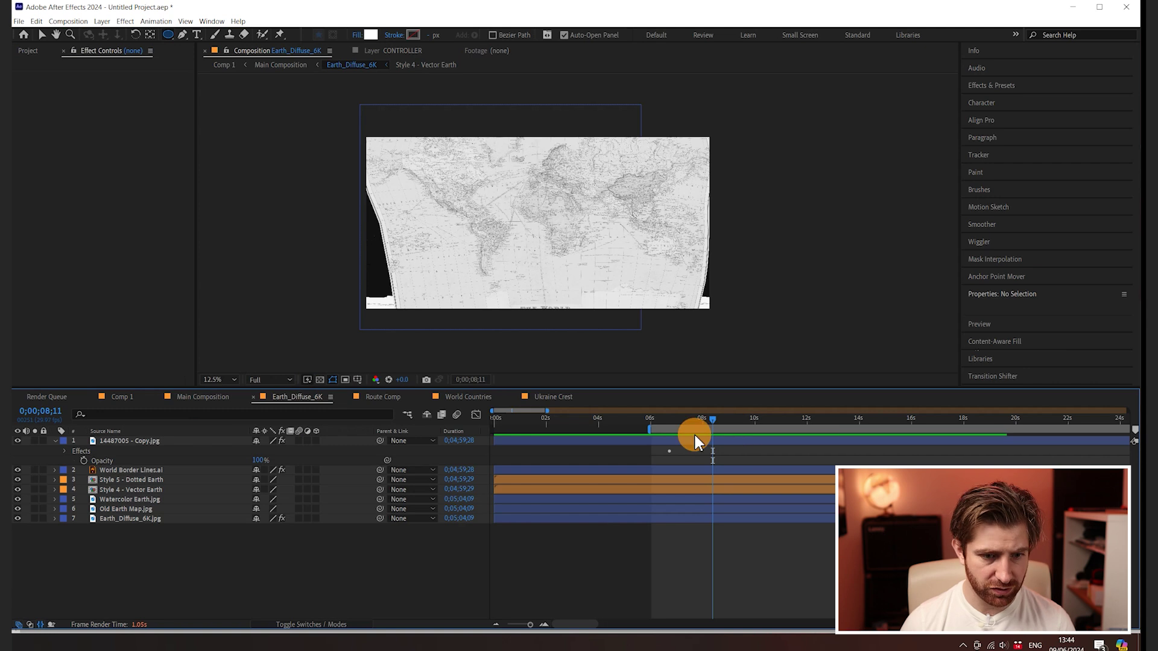
{"action": "left_click_drag", "start_coordinate": [701, 424], "coordinate": [671, 421]}
{"action": "key", "text": "ctrl+v"}
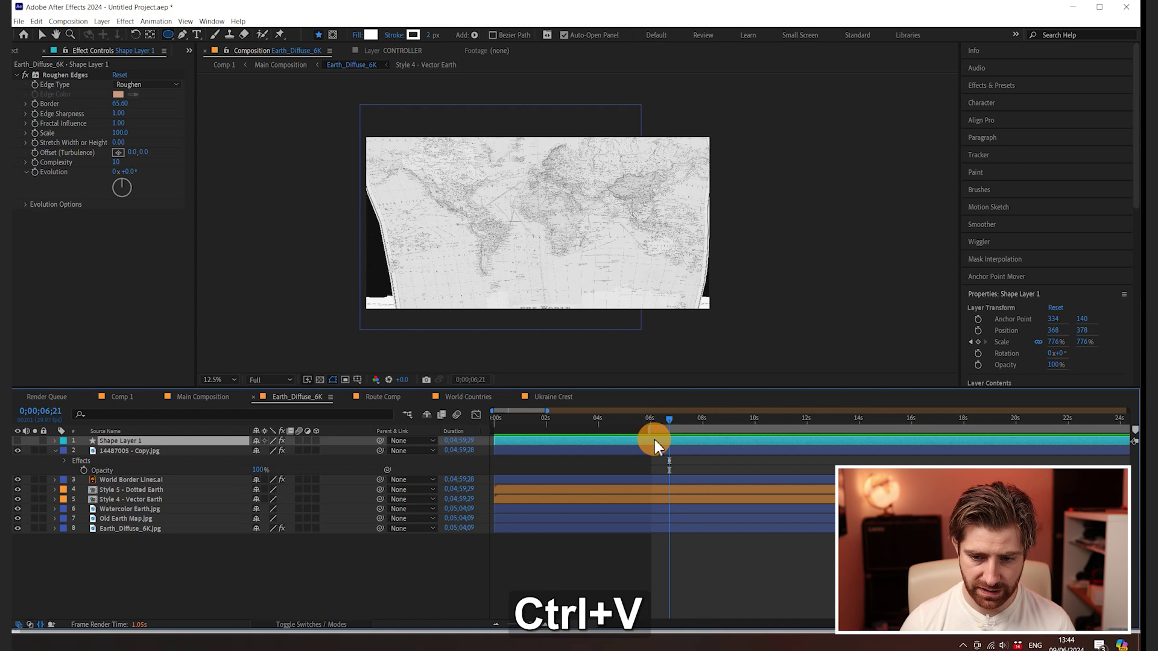
{"action": "key", "text": "u"}
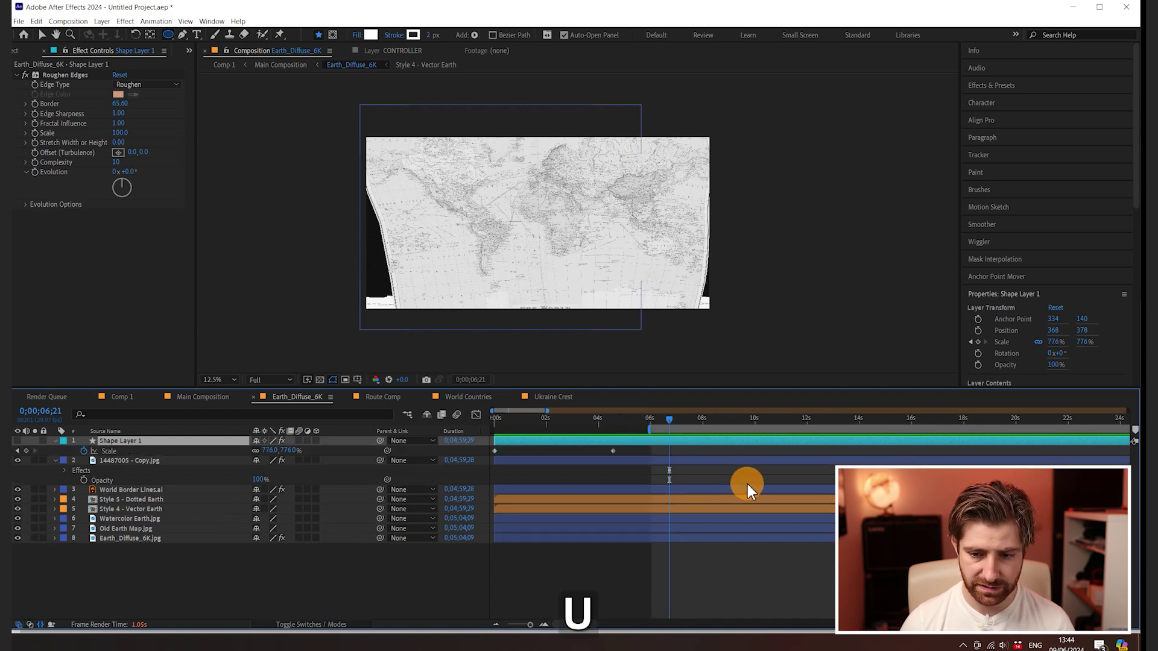
{"action": "key", "text": "["}
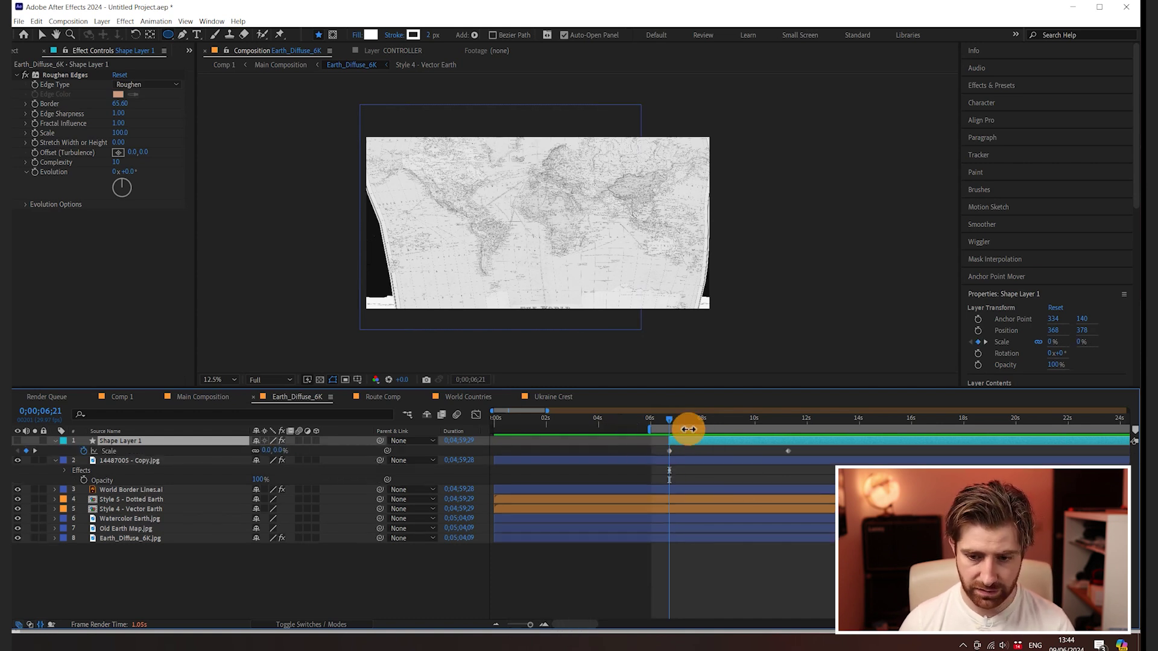
- Make Shape Layer 1 visible and move it to position 3570, 720 near the Black Sea on the historical map
{"action": "left_click_drag", "start_coordinate": [668, 422], "coordinate": [736, 424]}
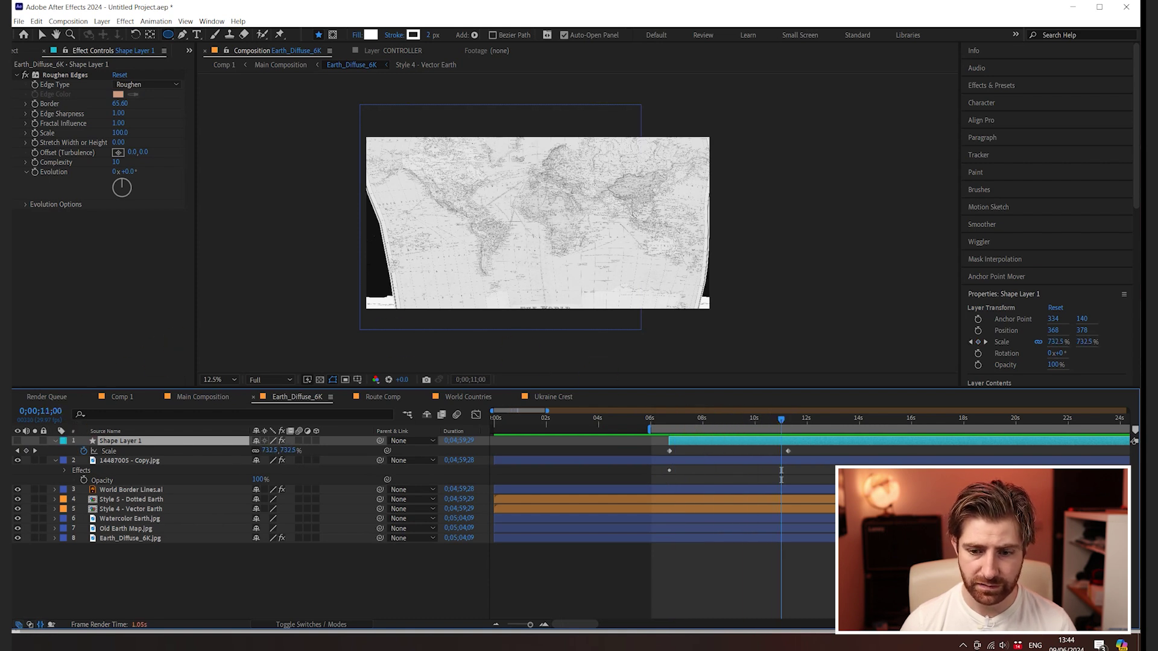
{"action": "left_click", "coordinate": [18, 441]}
{"action": "scroll", "coordinate": [574, 168], "scroll_direction": "up", "scroll_amount": 2}
{"action": "left_click_drag", "start_coordinate": [401, 169], "coordinate": [571, 258]}
{"action": "key", "text": "v"}
{"action": "left_click_drag", "start_coordinate": [353, 190], "coordinate": [629, 277]}
{"action": "scroll", "coordinate": [682, 251], "scroll_direction": "up", "scroll_amount": 2}
- Set Shape Layer 1 as the track matte of the 14487005 - Copy.jpg layer and scrub through the circular map reveal
{"action": "left_click", "coordinate": [712, 441]}
{"action": "left_click_drag", "start_coordinate": [708, 426], "coordinate": [669, 422]}
{"action": "key", "text": "ctrl+z"}
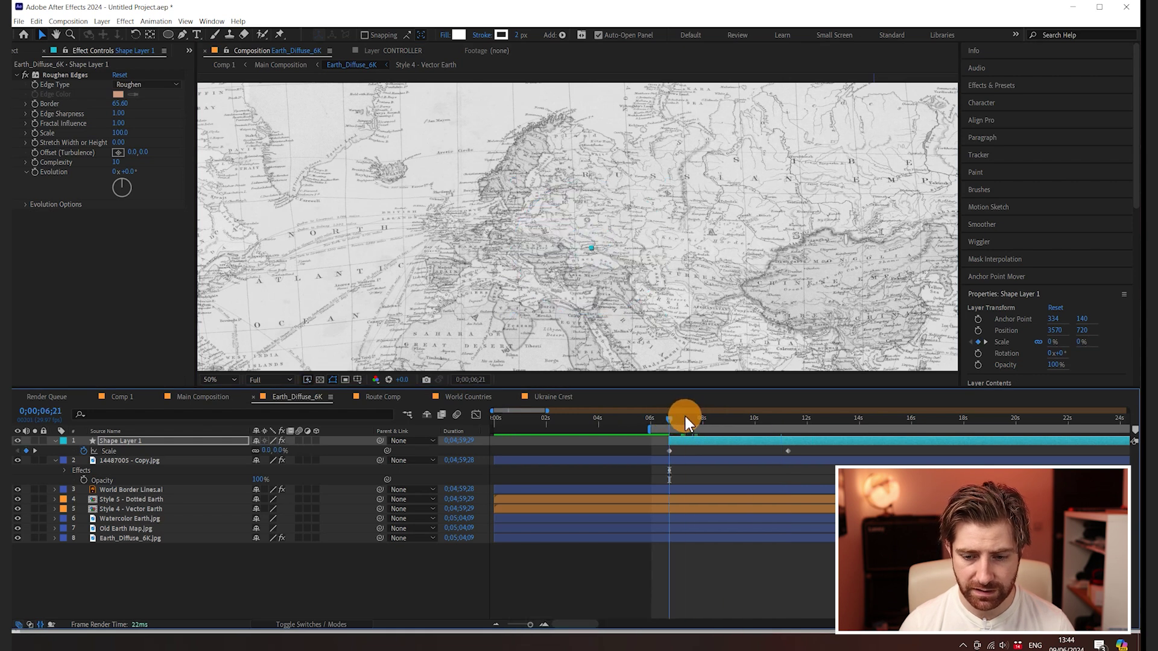
{"action": "left_click", "coordinate": [147, 461]}
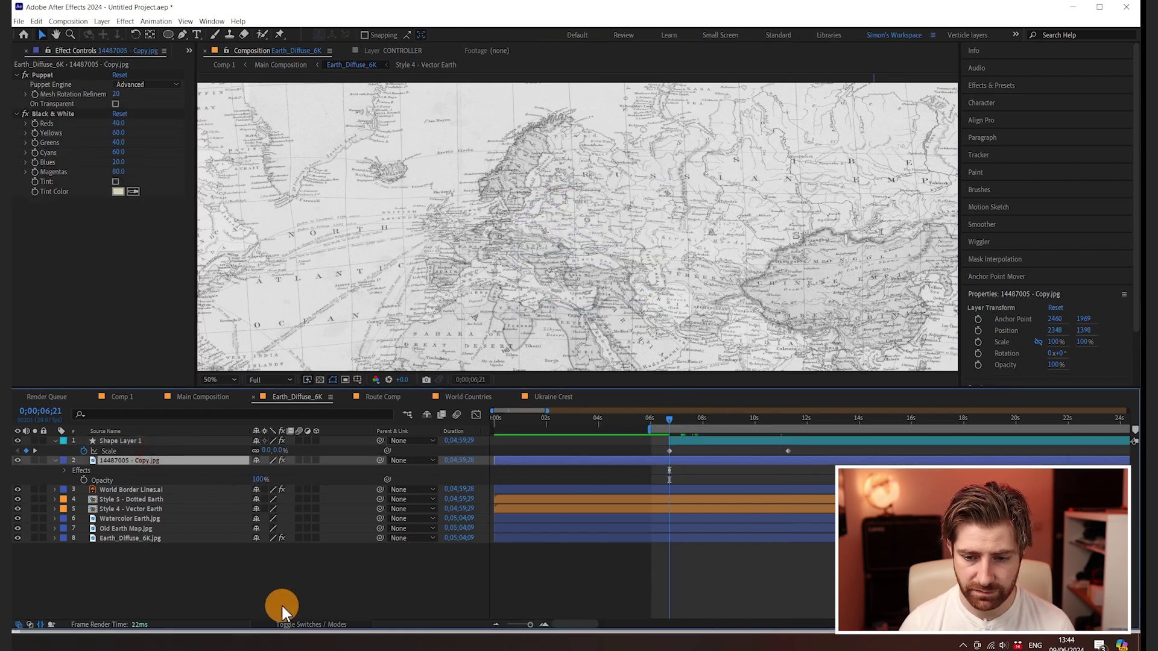
{"action": "left_click", "coordinate": [293, 624]}
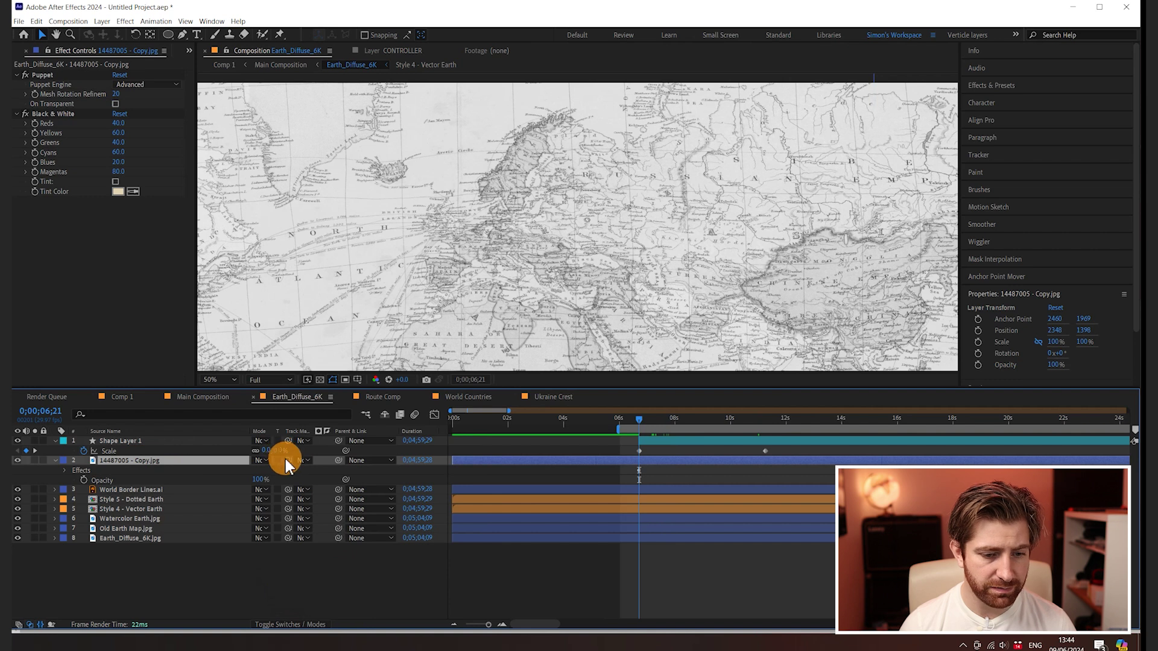
{"action": "left_click_drag", "start_coordinate": [288, 466], "coordinate": [188, 444]}
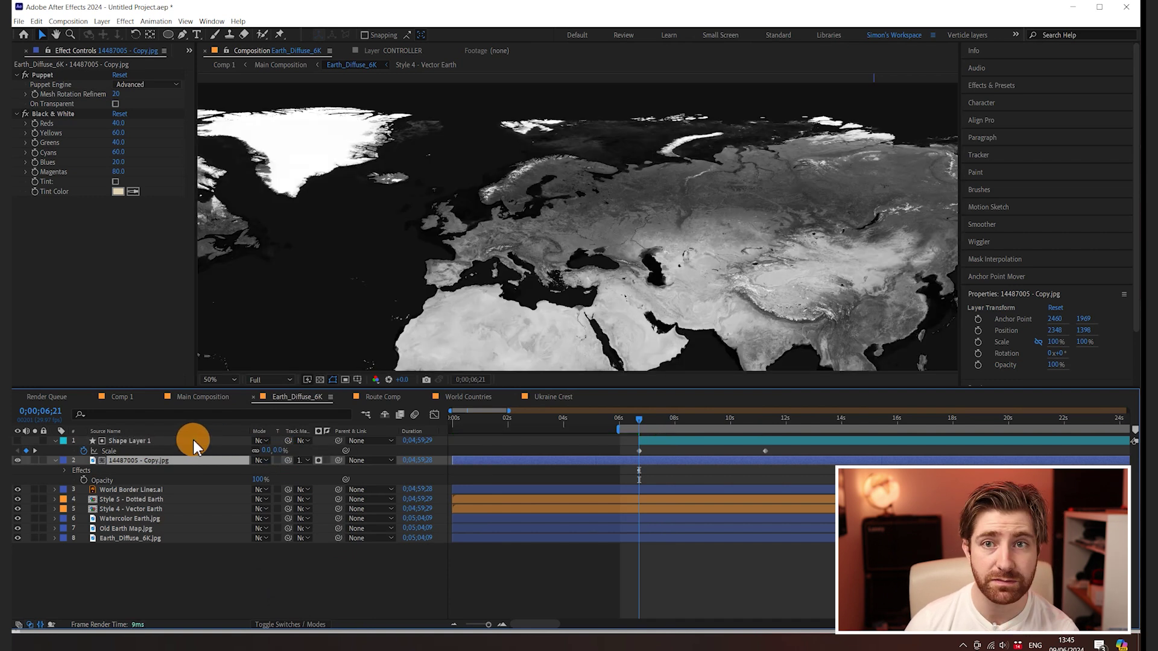
{"action": "left_click", "coordinate": [643, 418]}
{"action": "left_click_drag", "start_coordinate": [645, 419], "coordinate": [866, 441]}
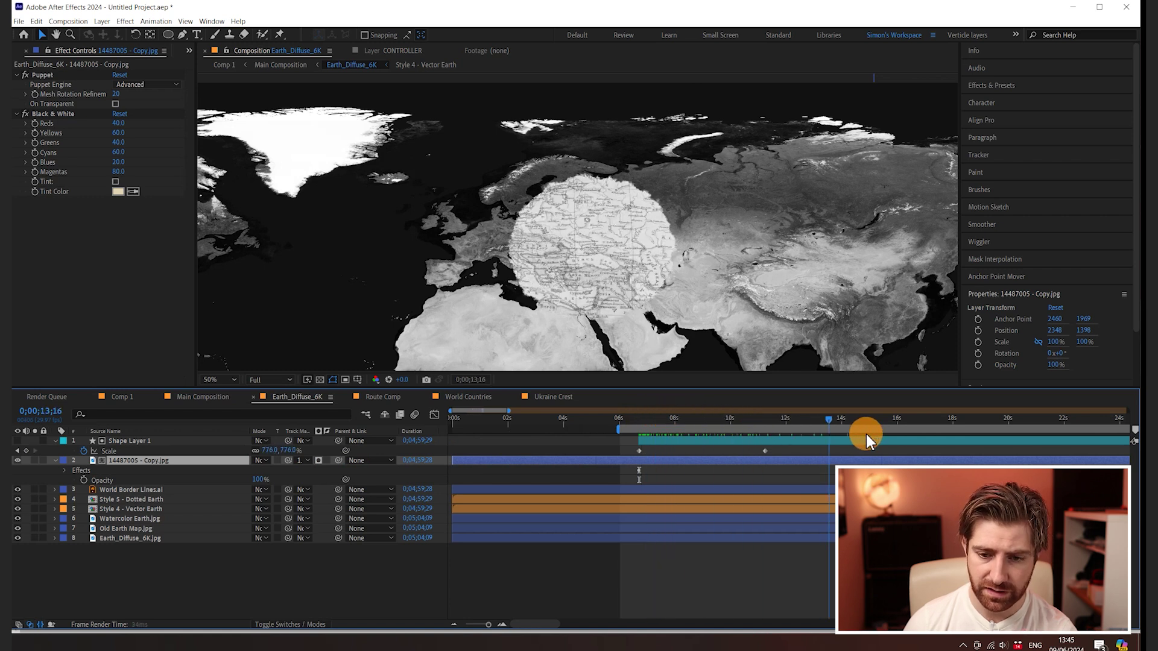
- Increase Shape Layer 1's end scale keyframe at 0;00;11;08 beyond 1552% so the reveal covers a much larger area
{"action": "key", "text": "j"}
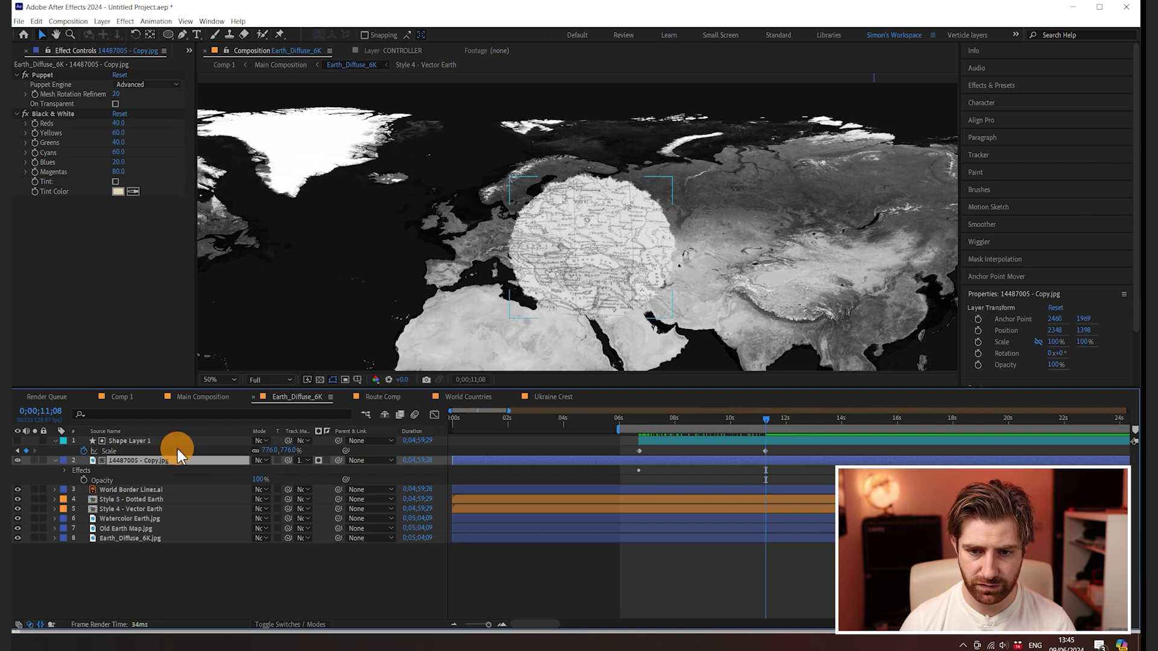
{"action": "left_click", "coordinate": [261, 452]}
{"action": "left_click_drag", "start_coordinate": [270, 456], "coordinate": [1042, 461]}
{"action": "left_click", "coordinate": [503, 408]}
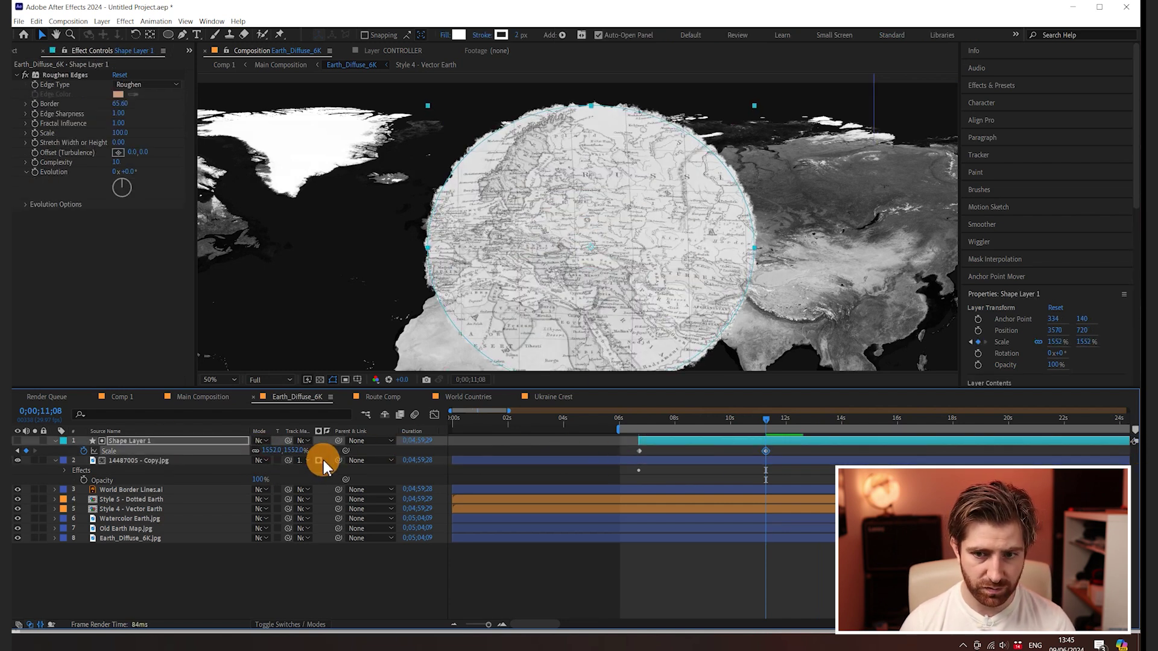
{"action": "left_click_drag", "start_coordinate": [272, 452], "coordinate": [957, 414]}
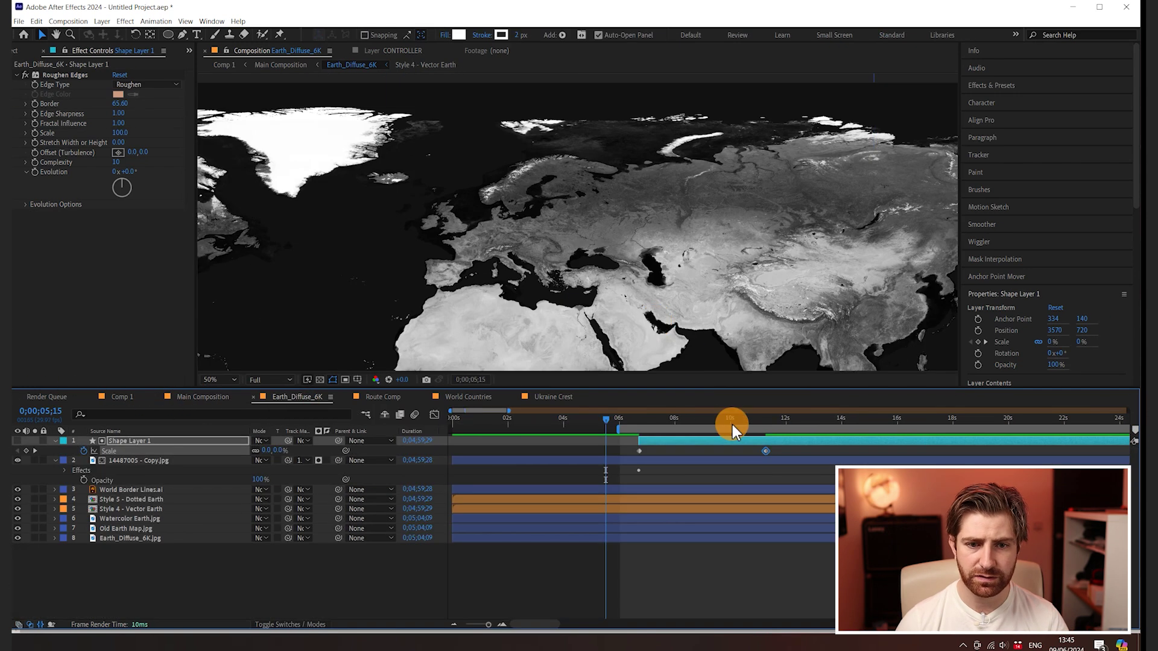
- Move Shape Layer 1 to position 3678, 643, northeast of the Black Sea, near the start of its scale animation
{"action": "key", "text": "j"}
{"action": "key", "text": "k"}
{"action": "key", "text": "k"}
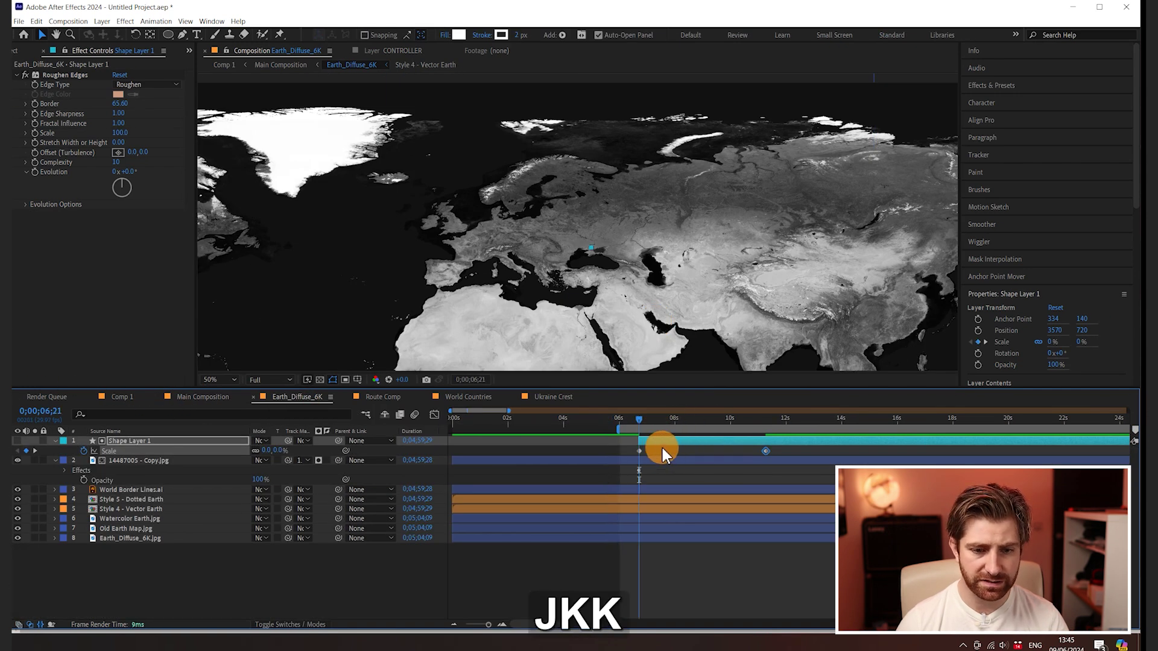
{"action": "scroll", "coordinate": [646, 353], "scroll_direction": "up", "scroll_amount": 4}
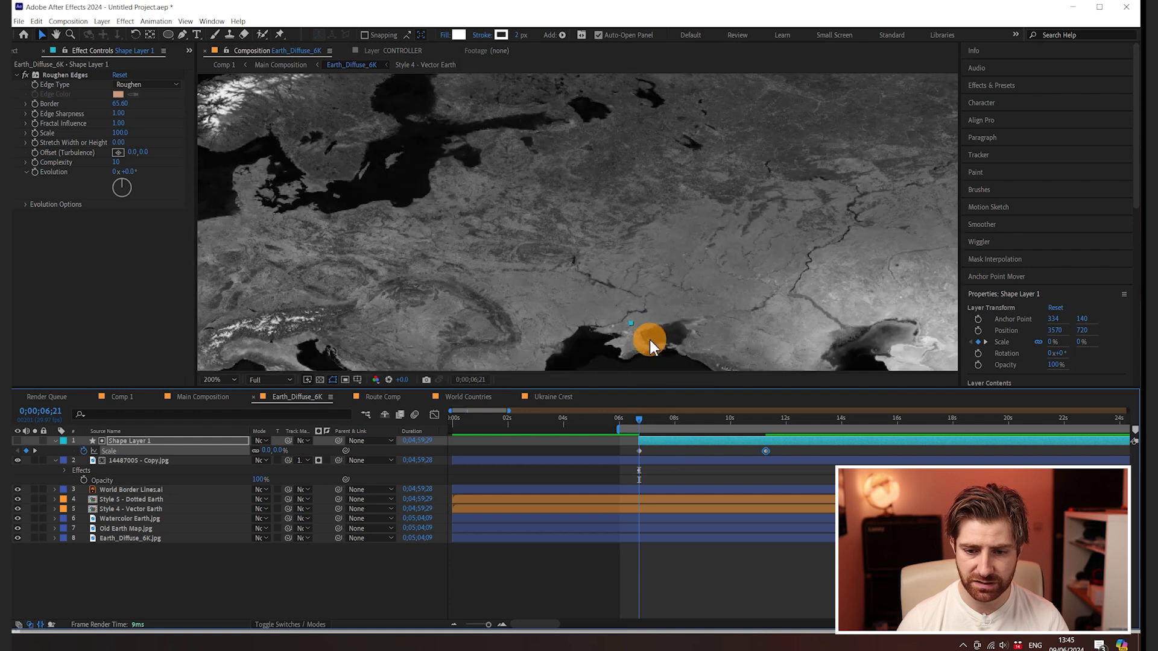
{"action": "left_click_drag", "start_coordinate": [642, 421], "coordinate": [645, 421]}
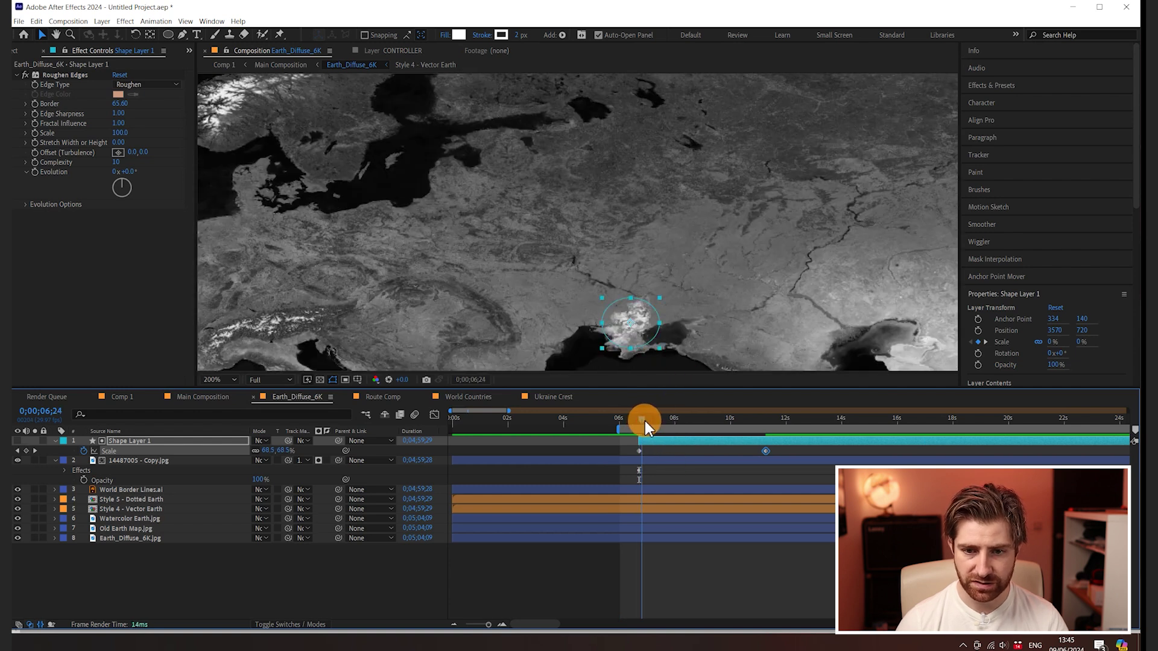
{"action": "scroll", "coordinate": [584, 227], "scroll_direction": "down", "scroll_amount": 2}
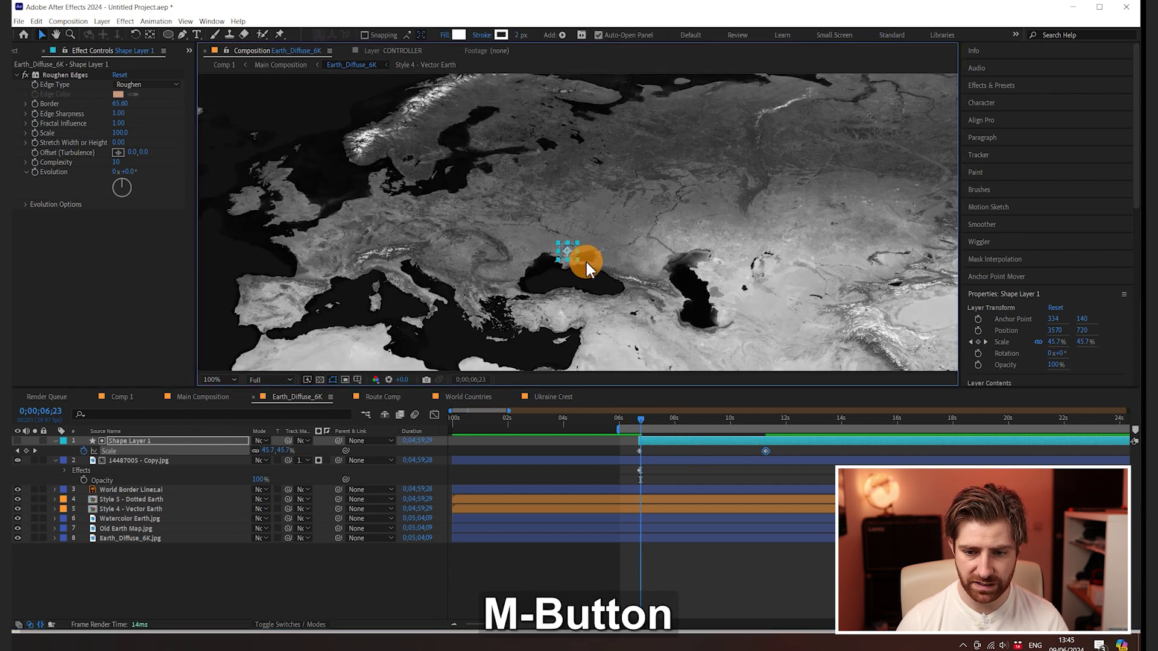
{"action": "left_click_drag", "start_coordinate": [582, 251], "coordinate": [615, 226]}
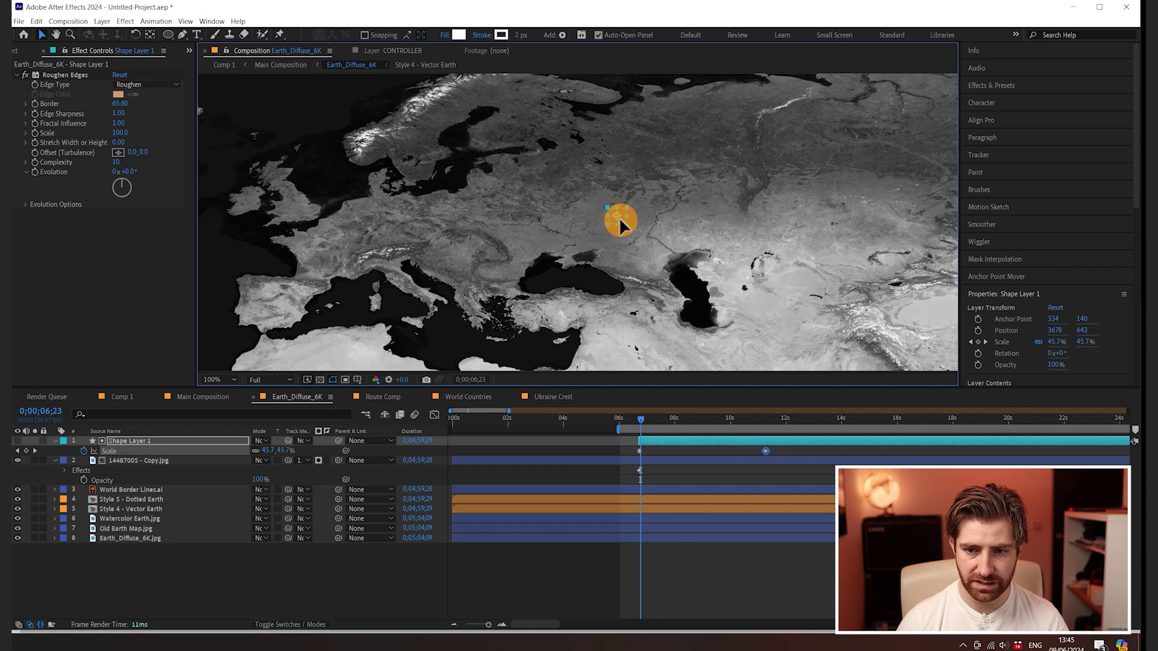
- Set Shape Layer 1's opacity to 50% in Earth_Diffuse_6K
{"action": "key", "text": "t"}
{"action": "left_click", "coordinate": [260, 451]}
{"action": "type", "text": "50"}
{"action": "key", "text": "Return"}
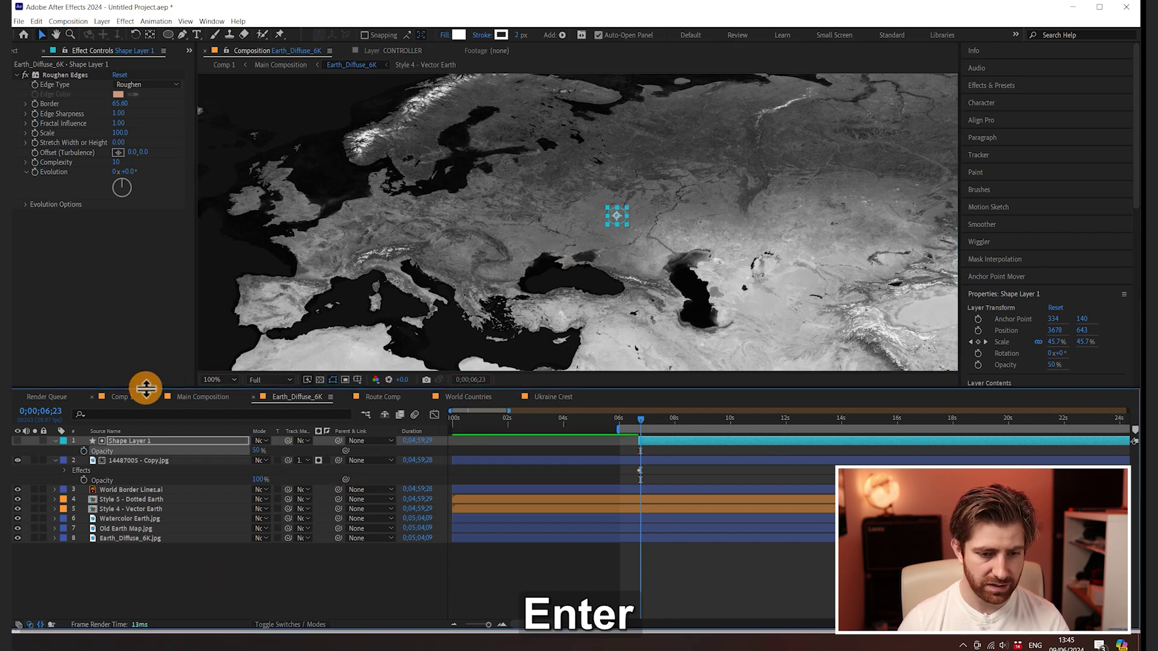
- Play back the Main Composition and check the map reveal, lines and satellites against the vertical frame guide
{"action": "left_click", "coordinate": [205, 396]}
{"action": "key", "text": "space"}
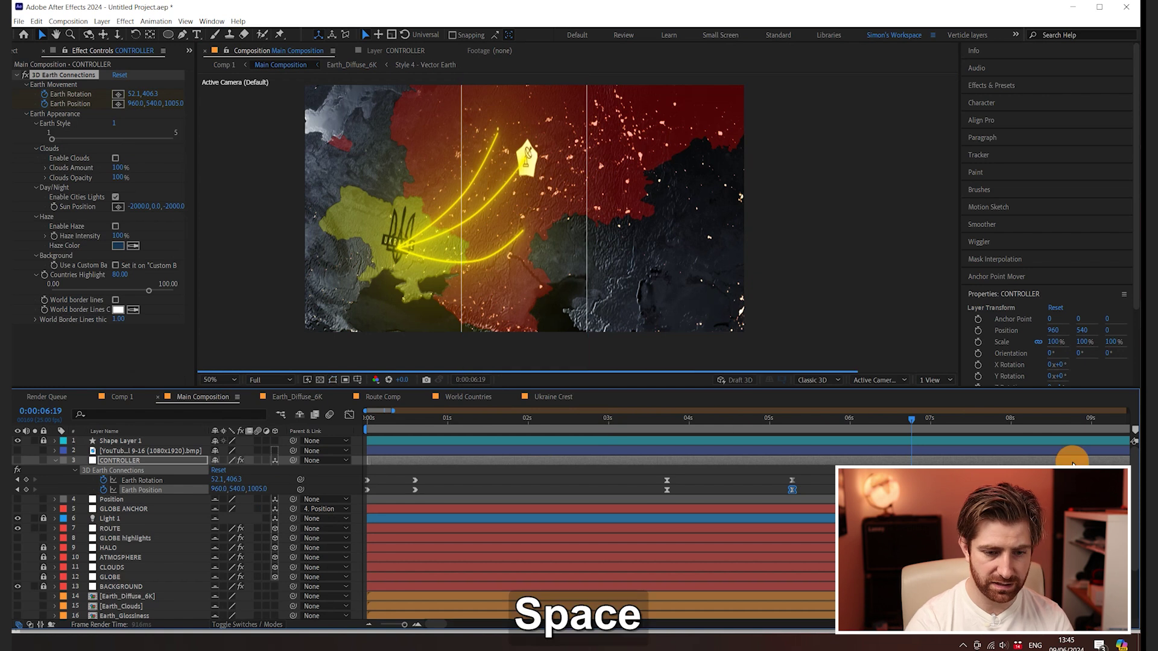
{"action": "key", "text": "space"}
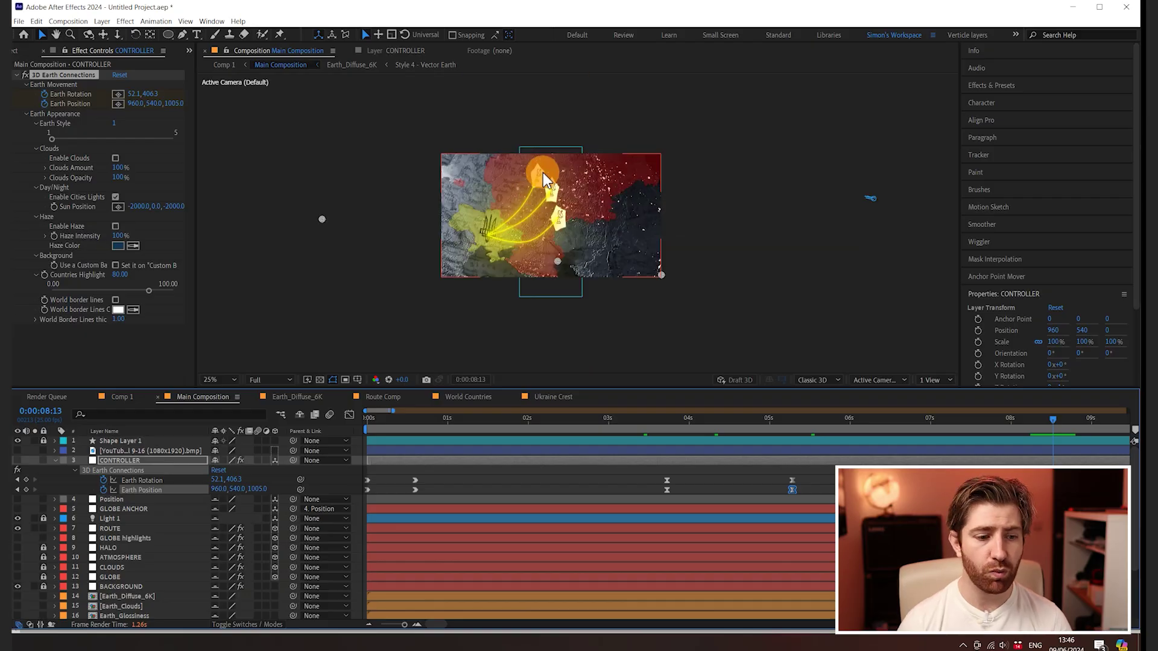
{"action": "left_click", "coordinate": [533, 283]}
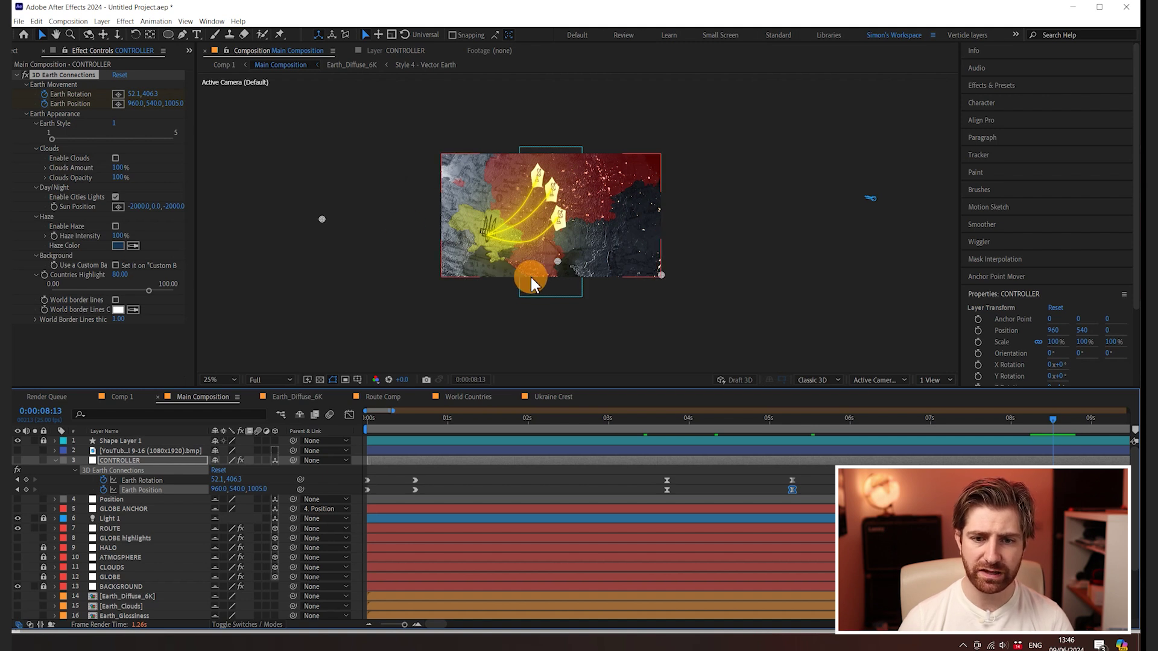
{"action": "key", "text": "period"}
{"action": "left_click", "coordinate": [534, 355]}
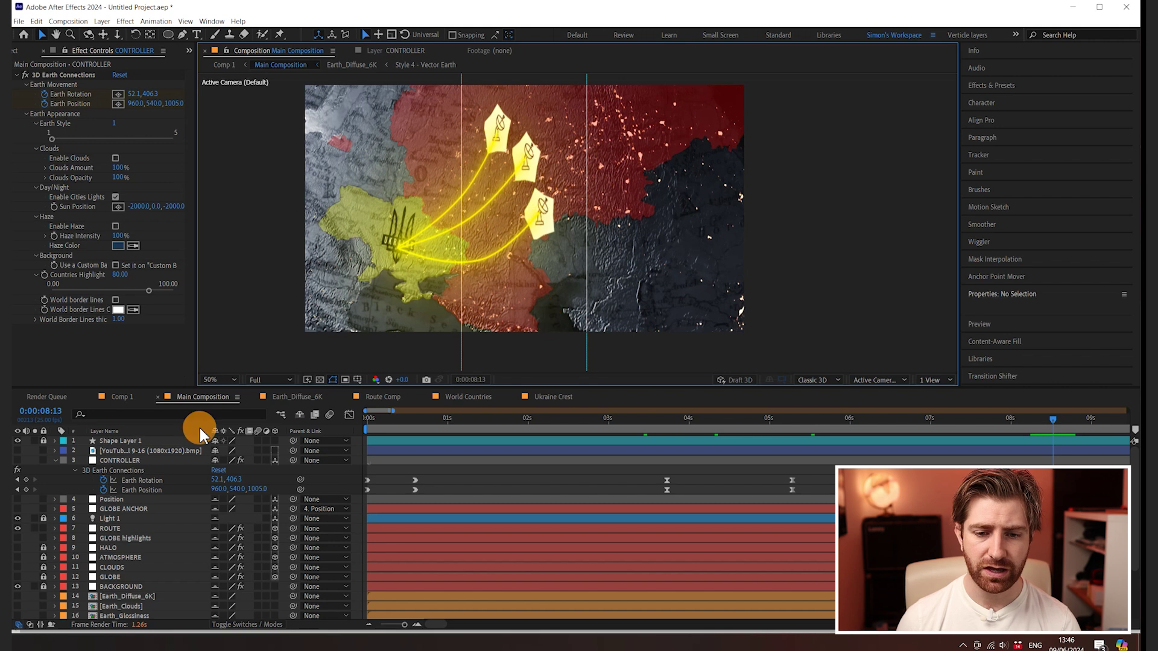
- Unlock the Shape Layer 1 frame guide in Main Composition and check how its outline shows in Comp 1
{"action": "left_click", "coordinate": [27, 440]}
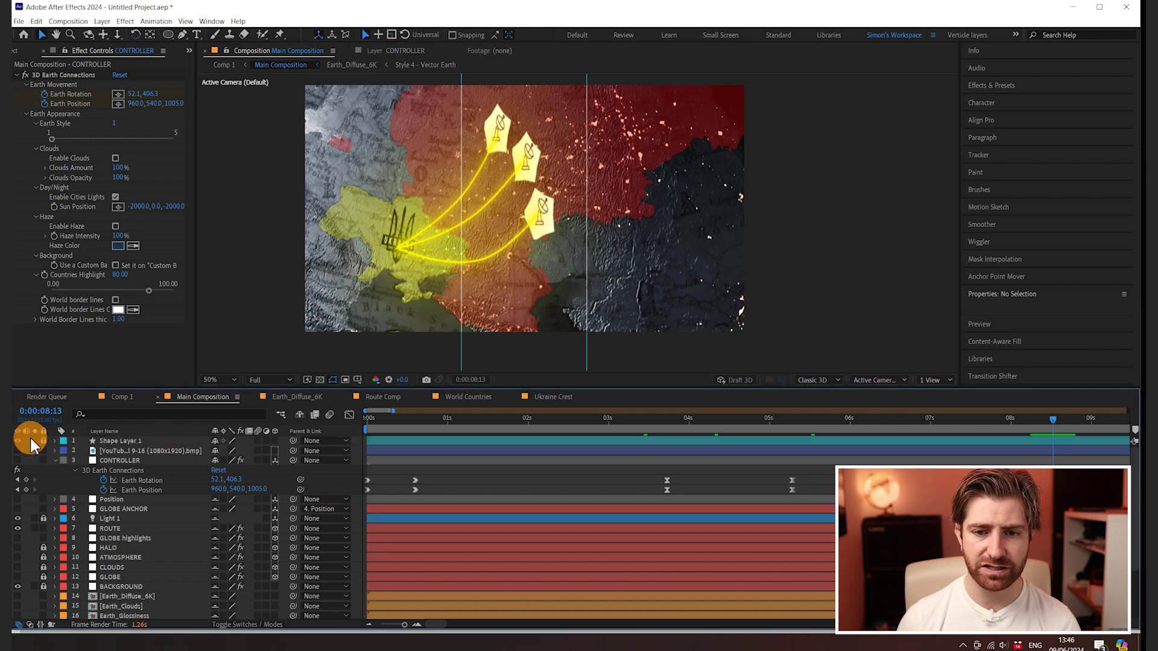
{"action": "left_click", "coordinate": [100, 442]}
{"action": "key", "text": "comma"}
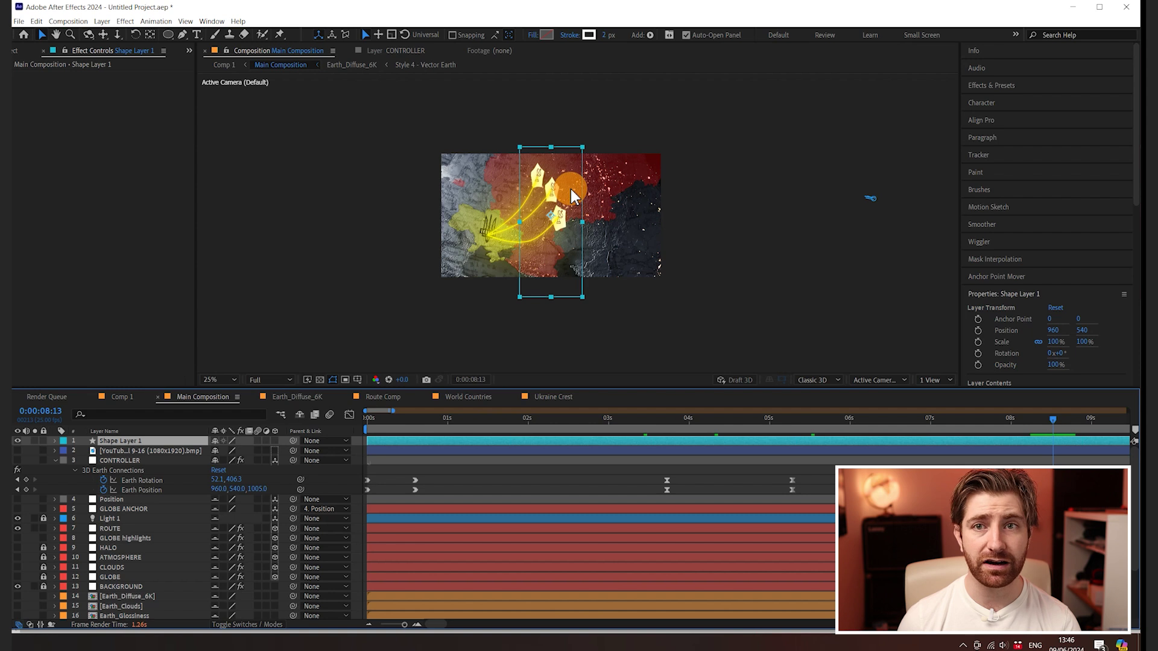
{"action": "left_click", "coordinate": [120, 397]}
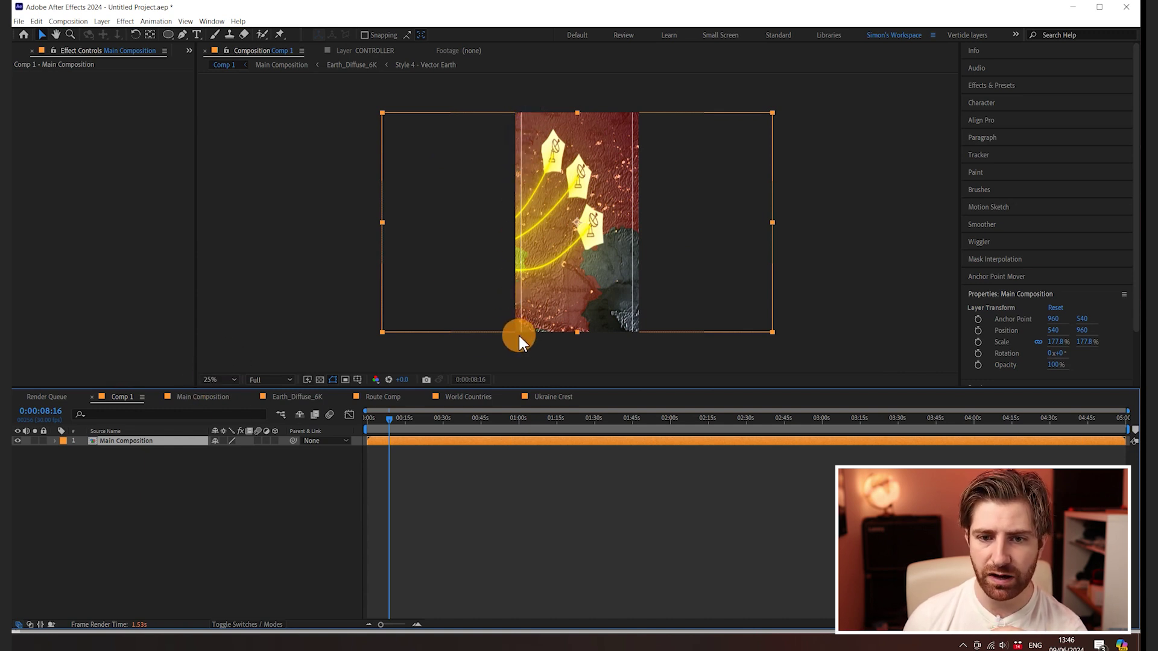
{"action": "left_click", "coordinate": [178, 400]}
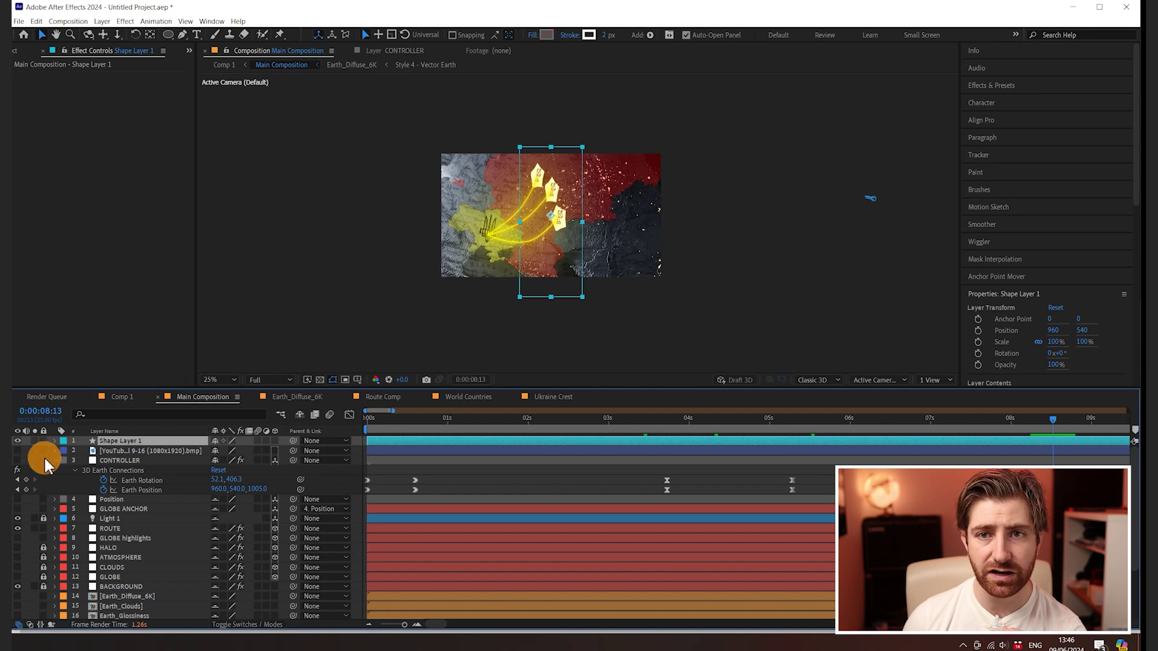
- Show the YouTube Shorts template for reference, hide it together with the Shape Layer 1 guide, and return to Comp 1
{"action": "left_click", "coordinate": [17, 451]}
{"action": "key", "text": "period"}
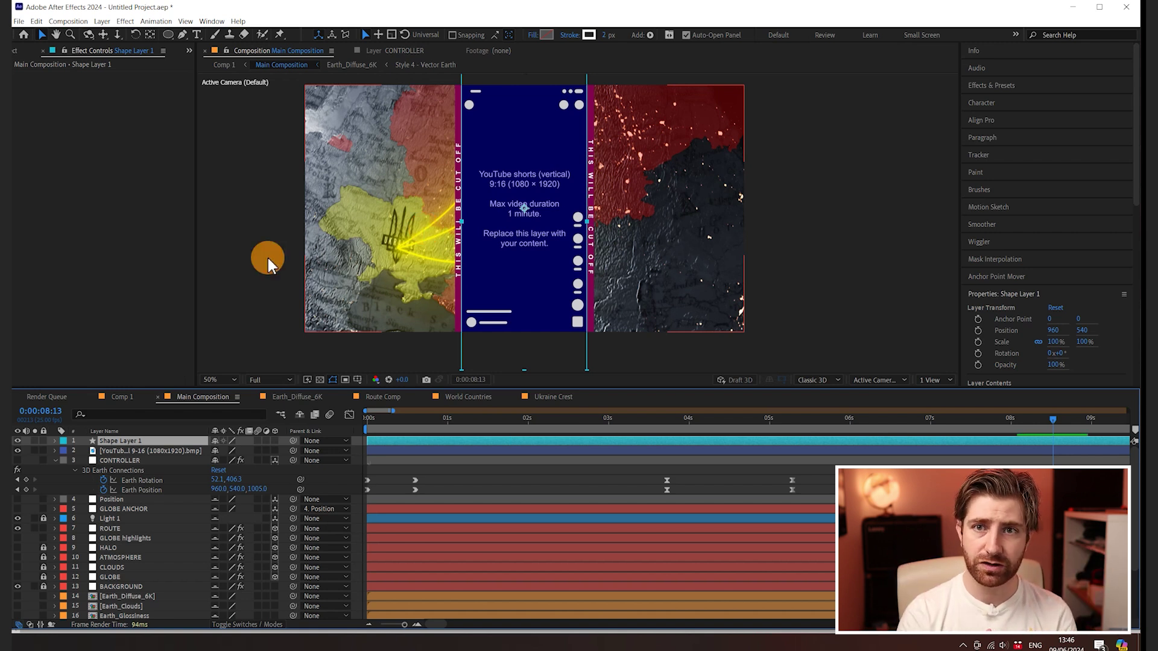
{"action": "left_click", "coordinate": [18, 451]}
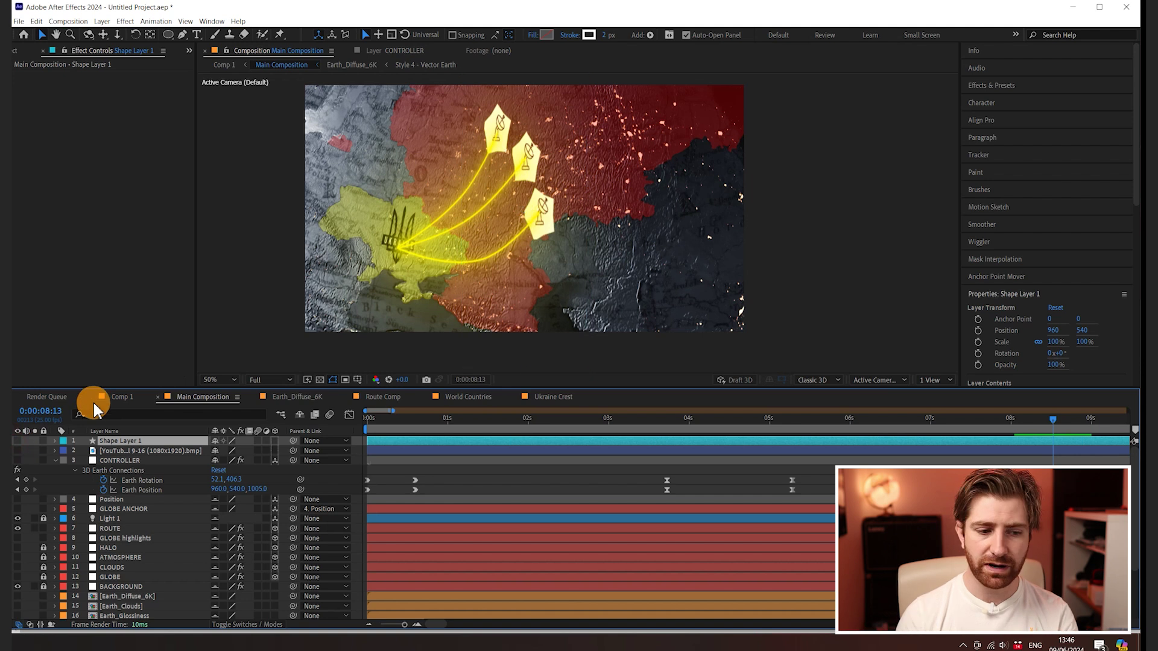
{"action": "left_click", "coordinate": [114, 397]}
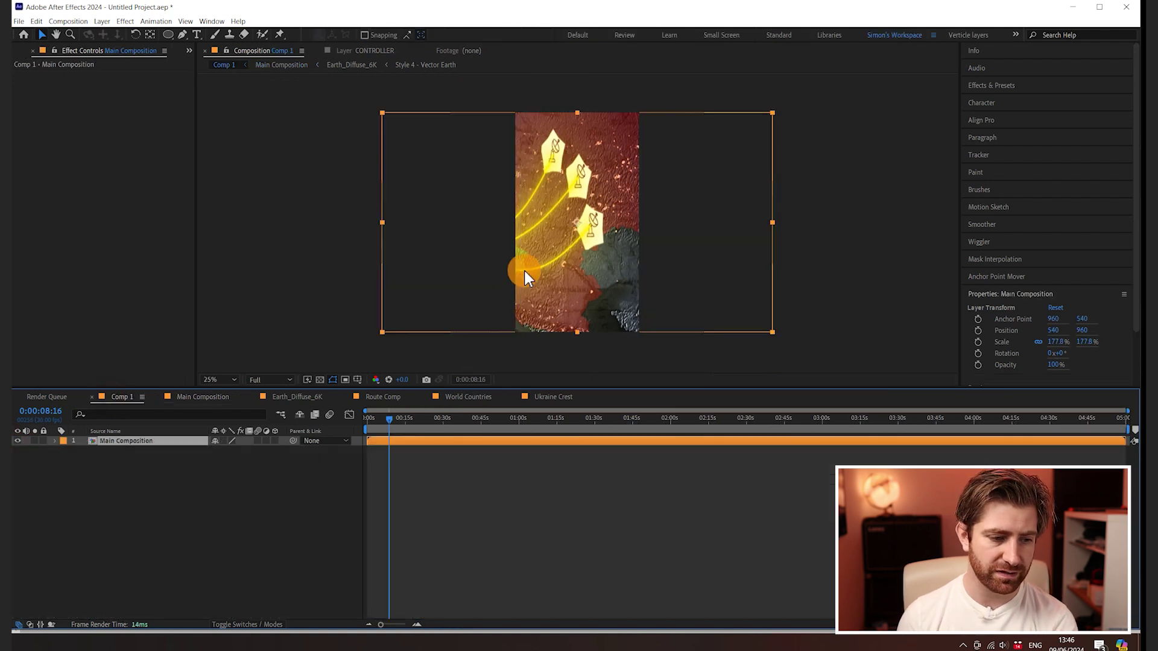
- Apply the CC Vignette effect to the Main Composition layer in Comp 1
{"action": "left_click", "coordinate": [203, 485]}
{"action": "left_click", "coordinate": [153, 442]}
{"action": "key", "text": "ctrl+space"}
{"action": "key", "text": "v"}
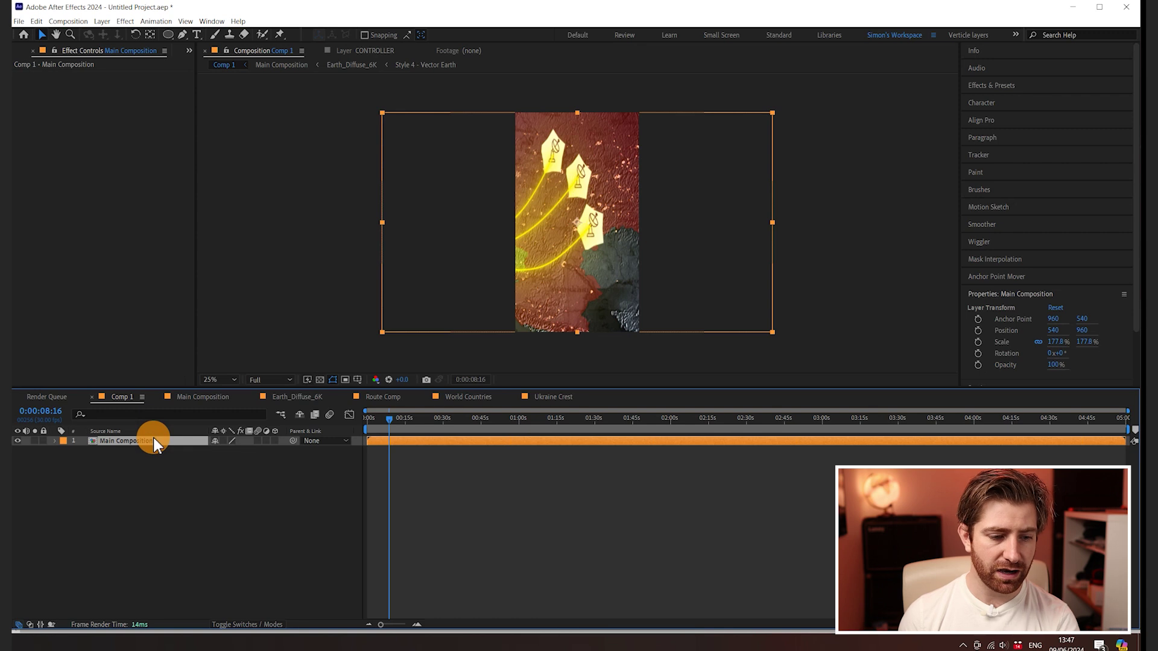
{"action": "key", "text": "ctrl+space"}
{"action": "type", "text": "vi"}
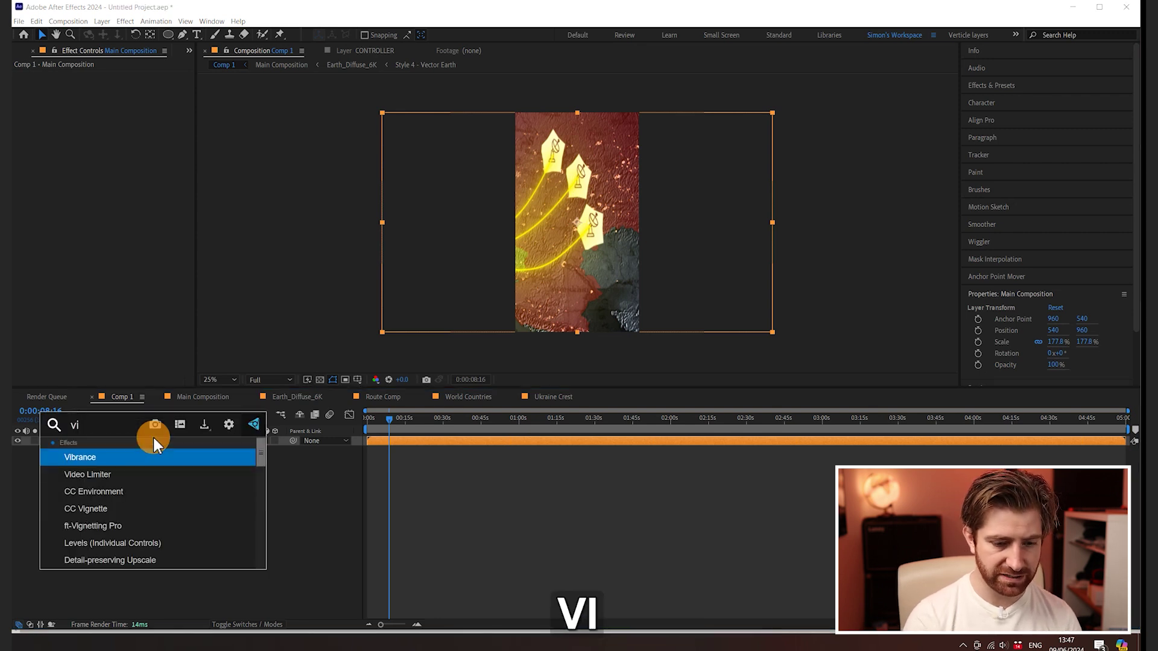
{"action": "type", "text": "g"}
{"action": "left_click", "coordinate": [114, 457]}
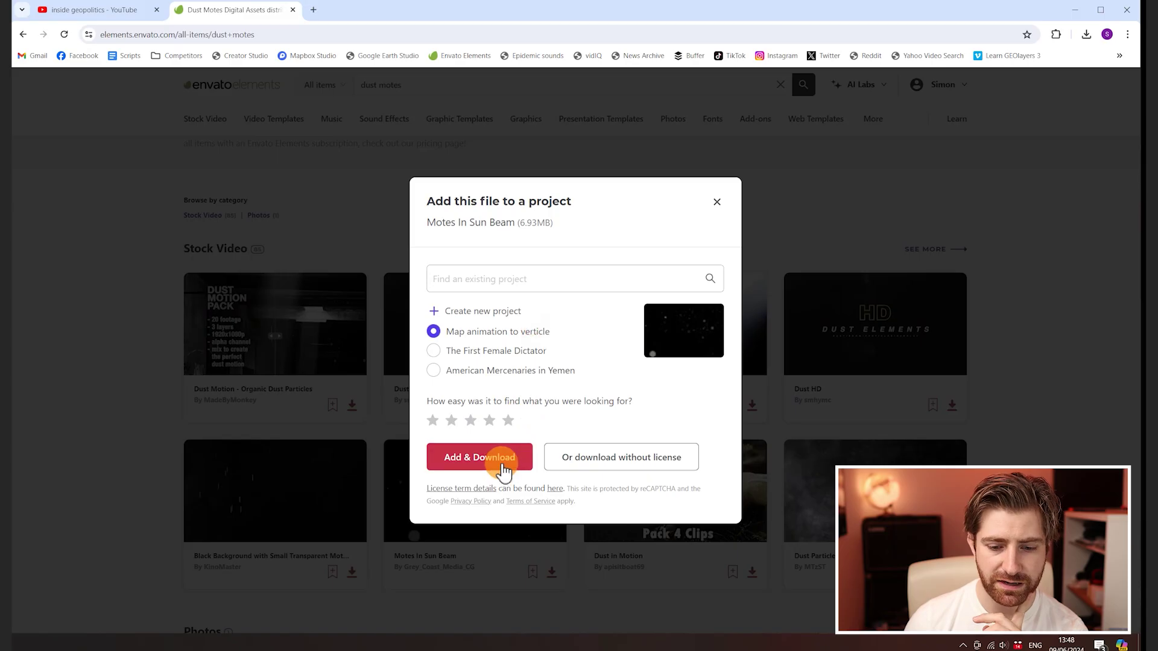
- Download Motes In Sun Beam under the Map animation to verticle project, and bring the extracted dust-4k folder over After Effects
{"action": "left_click", "coordinate": [499, 467]}
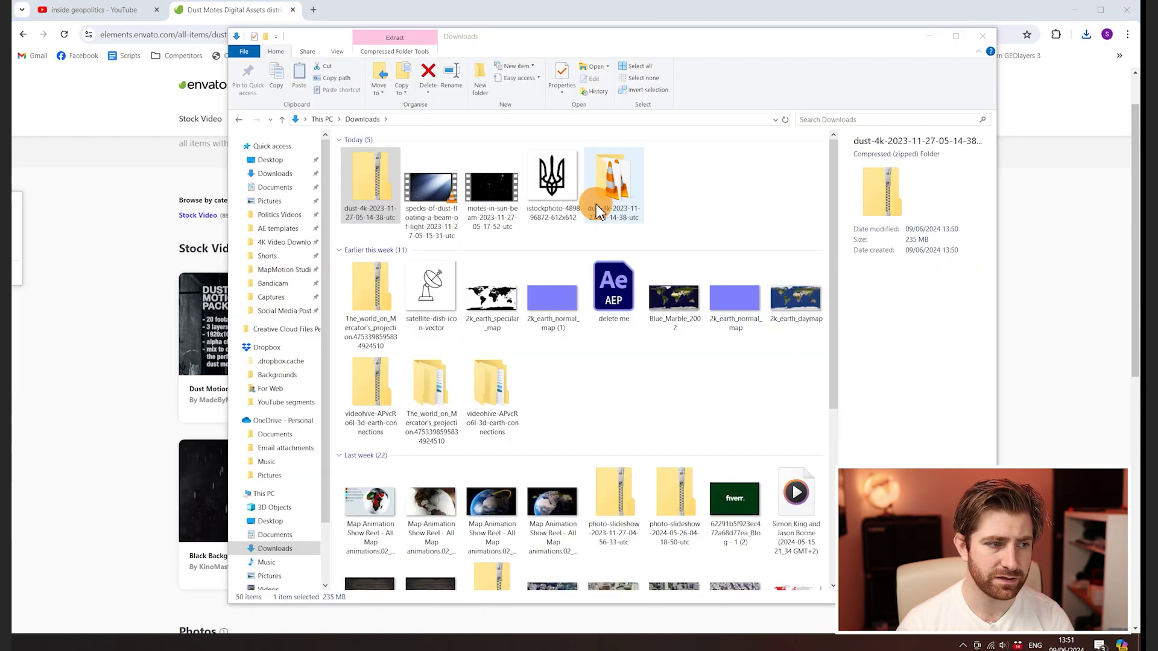
{"action": "double_click", "coordinate": [597, 211]}
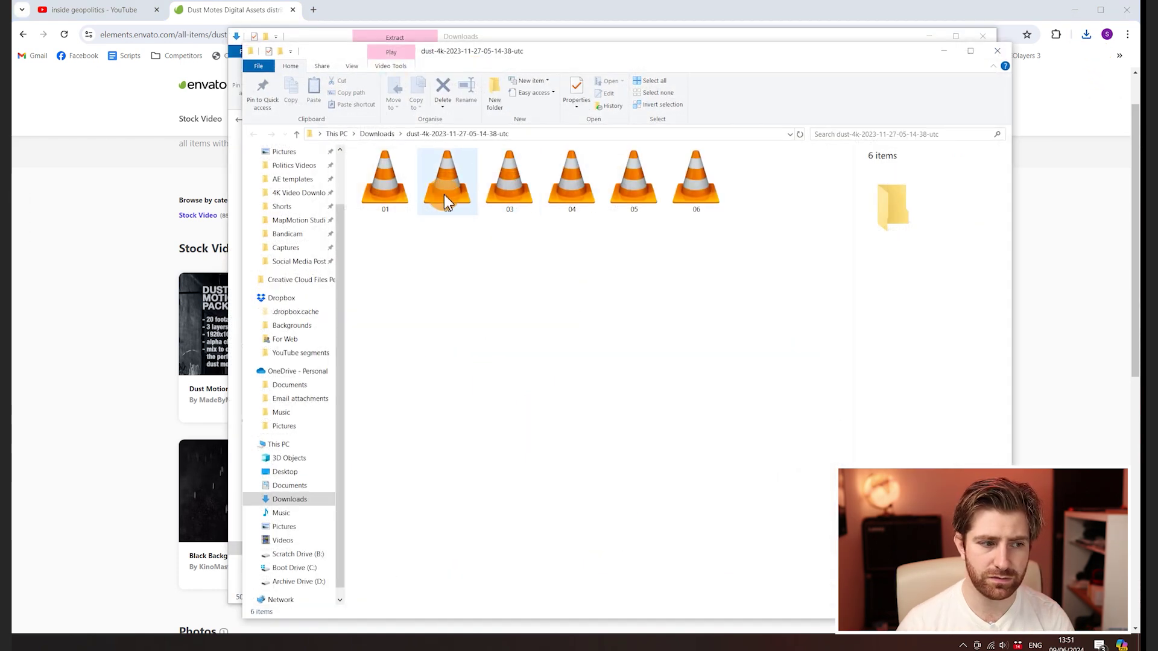
{"action": "key", "text": "alt+Tab"}
{"action": "key", "text": "alt+Tab"}
{"action": "key", "text": "alt+Tab"}
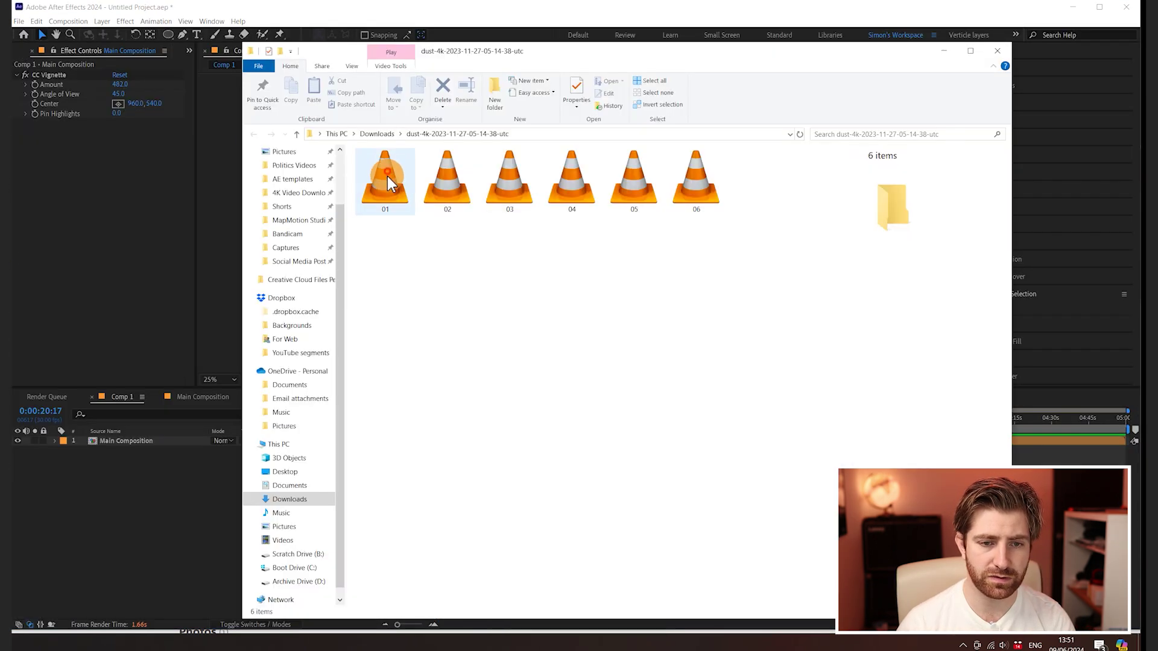
- Add dust clip 01.mov above Main Composition in Comp 1 and set its blending mode to Multiply
{"action": "left_click_drag", "start_coordinate": [389, 183], "coordinate": [95, 491]}
{"action": "mouse_move", "coordinate": [423, 432]}
{"action": "left_mouse_down"}
{"action": "mouse_move", "coordinate": [418, 417]}
{"action": "mouse_move", "coordinate": [410, 423]}
{"action": "left_mouse_up"}
{"action": "left_click", "coordinate": [222, 441]}
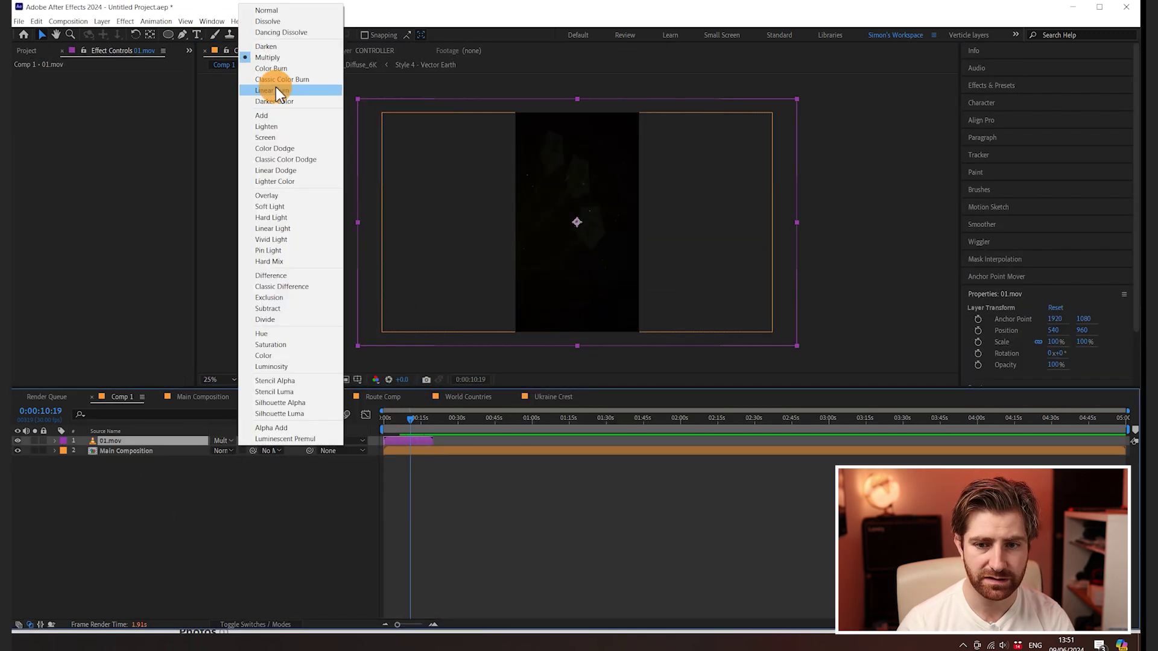
{"action": "left_click", "coordinate": [280, 59]}
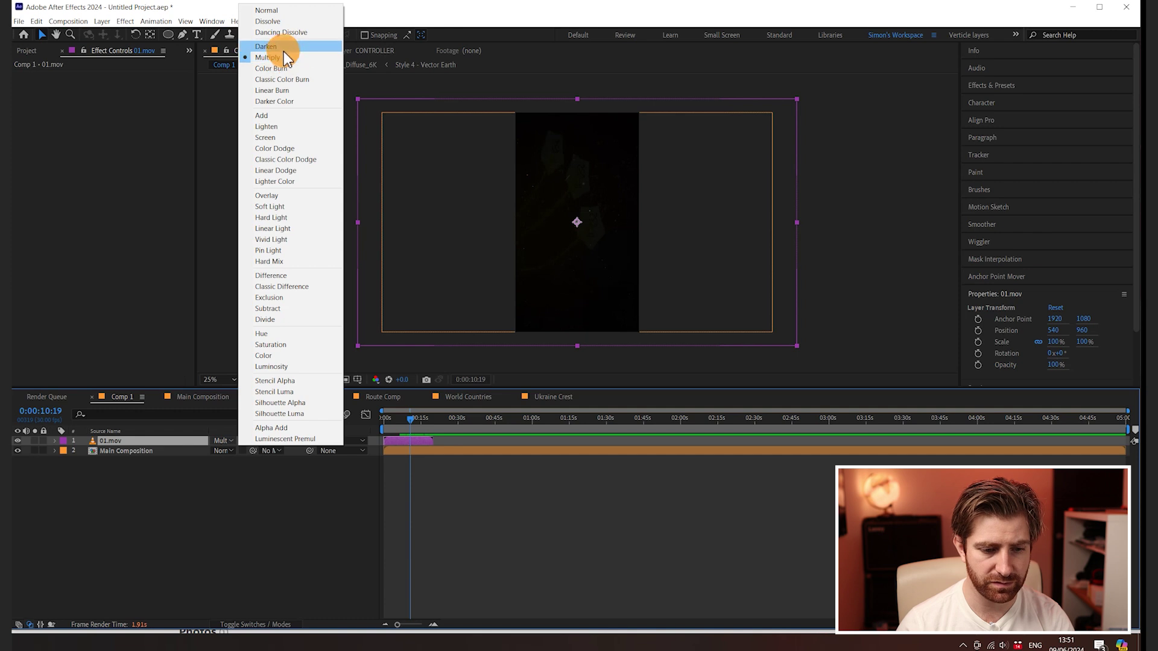
- Apply the Invert effect to the 01.mov dust layer and scrub through the result
{"action": "key", "text": "ctrl+space"}
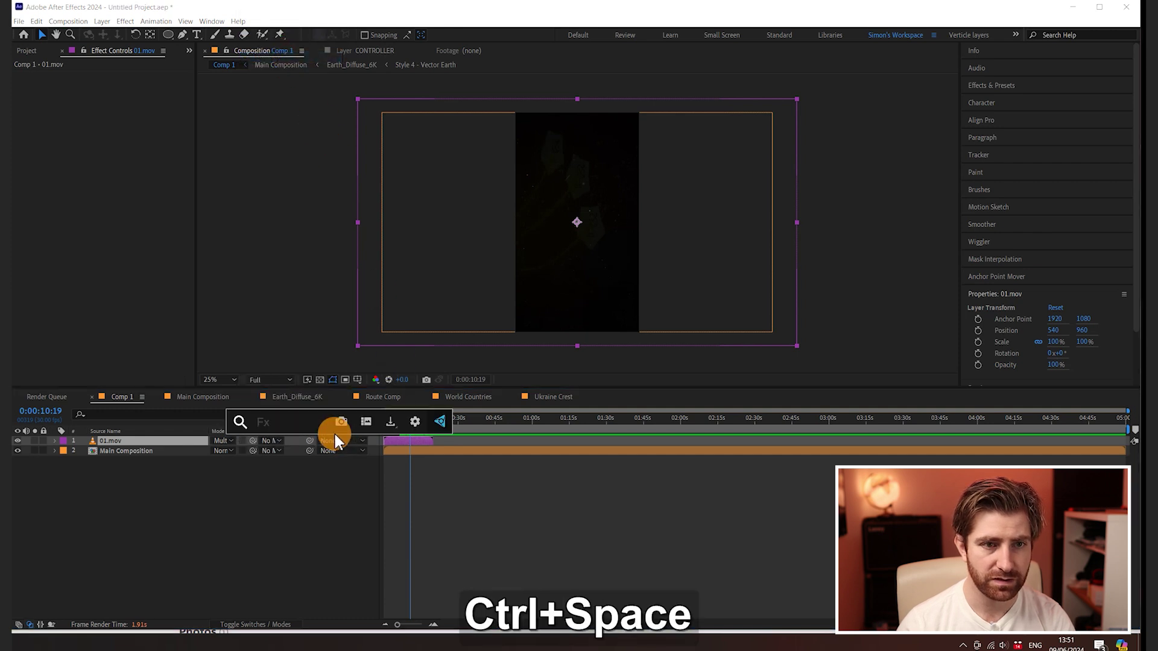
{"action": "type", "text": "inv"}
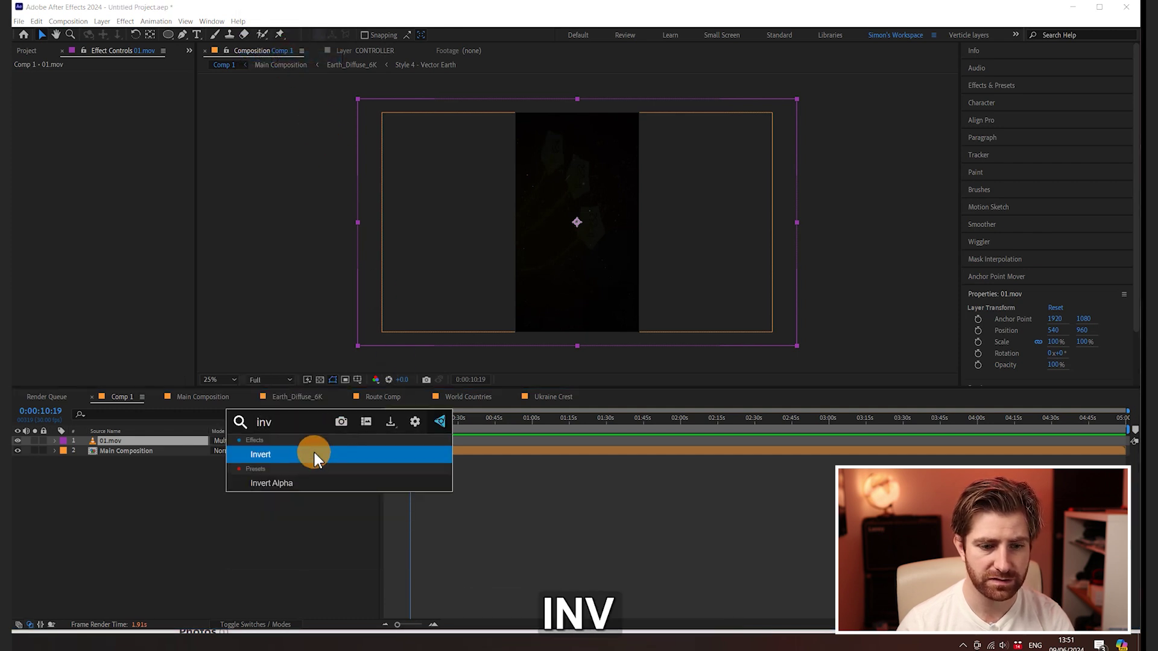
{"action": "left_click", "coordinate": [314, 454]}
{"action": "left_click", "coordinate": [405, 415]}
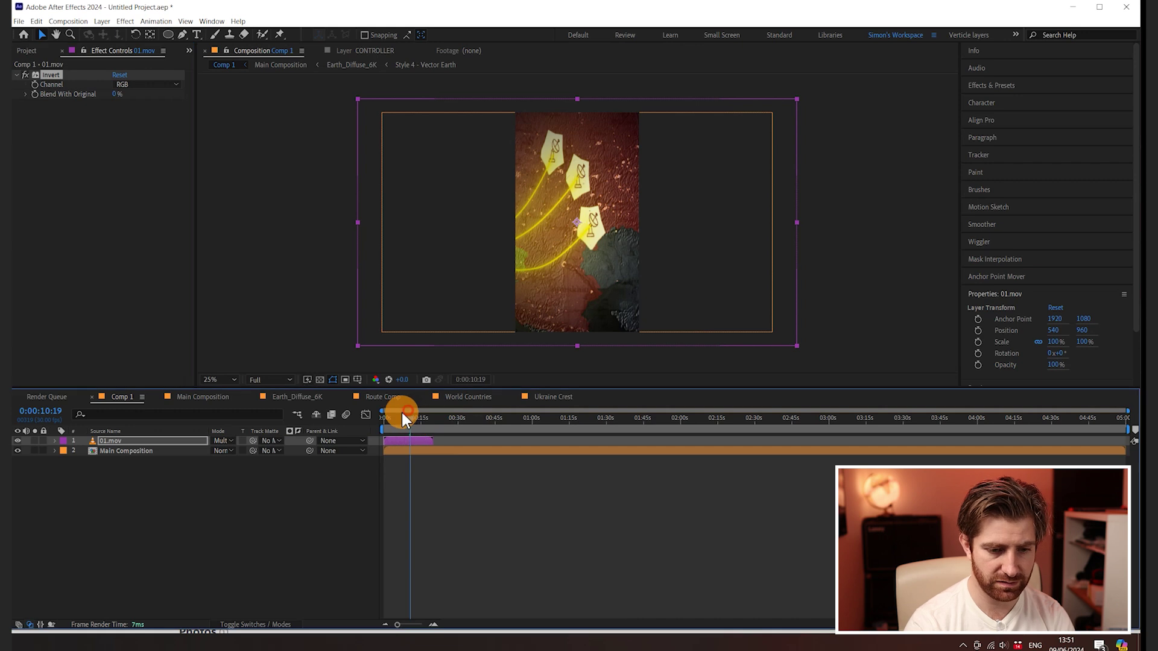
{"action": "left_click_drag", "start_coordinate": [402, 424], "coordinate": [392, 423]}
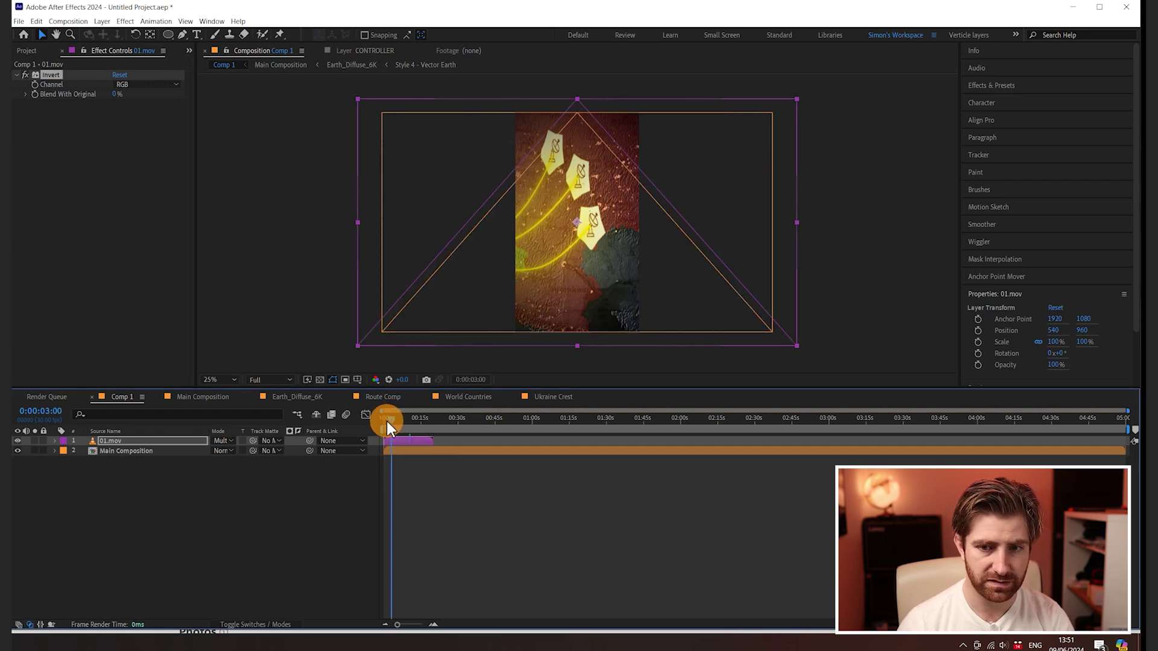
- Set the 01.mov layer's opacity to 50% and preview Comp 1 from the beginning
{"action": "key", "text": "t"}
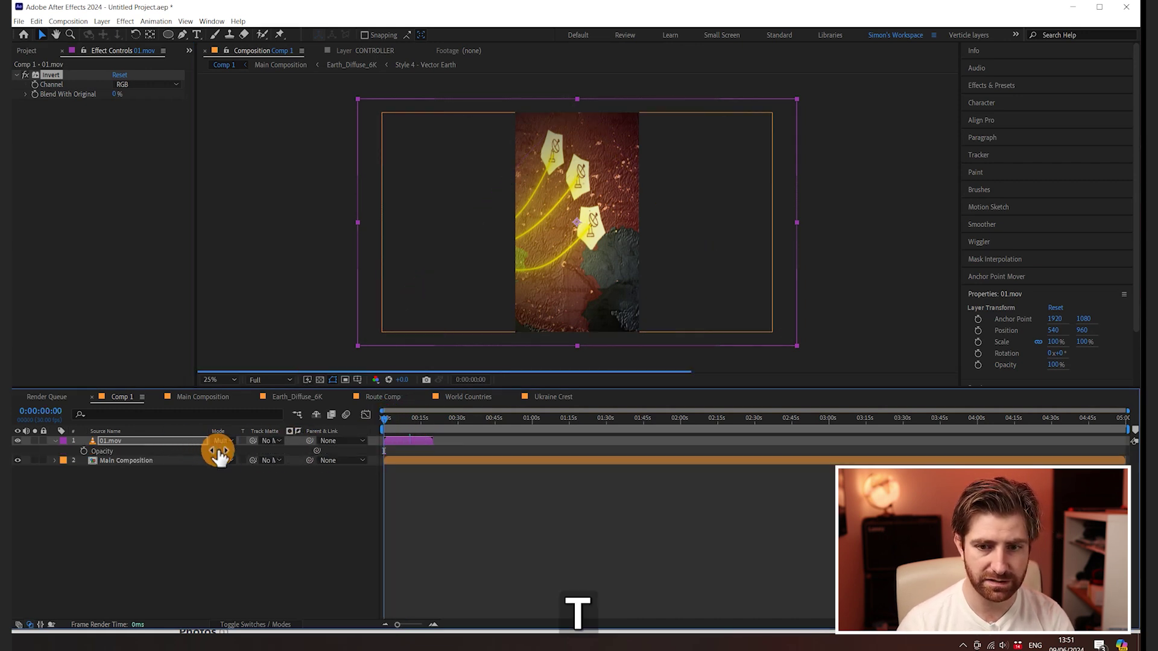
{"action": "left_click", "coordinate": [219, 451]}
{"action": "type", "text": "50"}
{"action": "key", "text": "Return"}
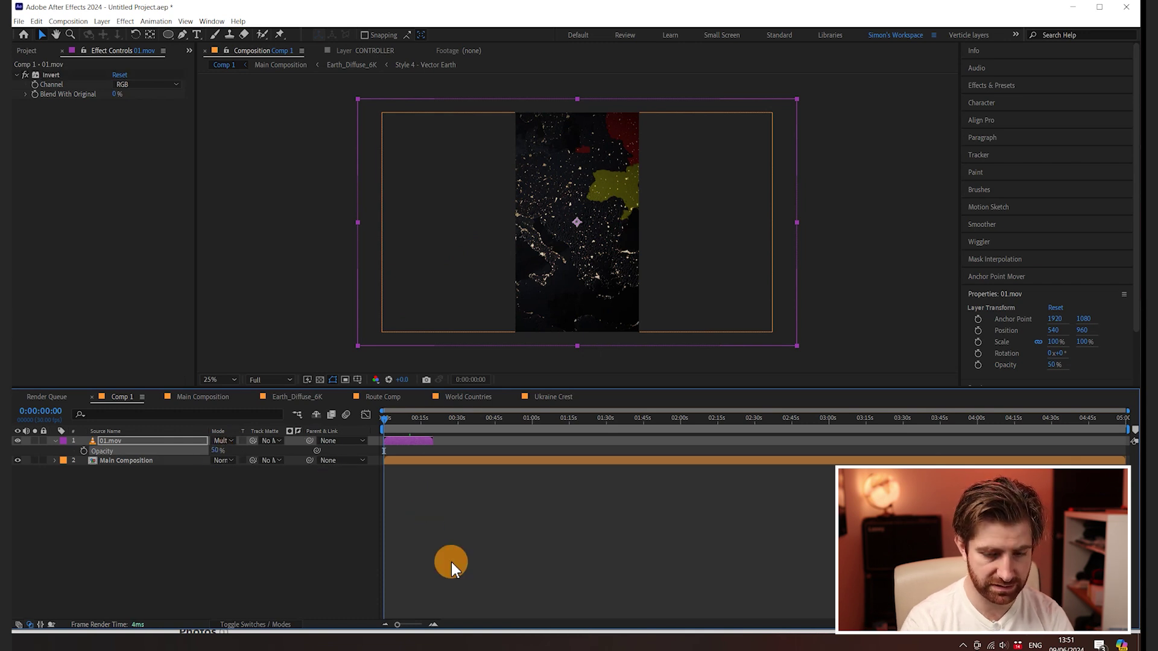
{"action": "key", "text": "space"}
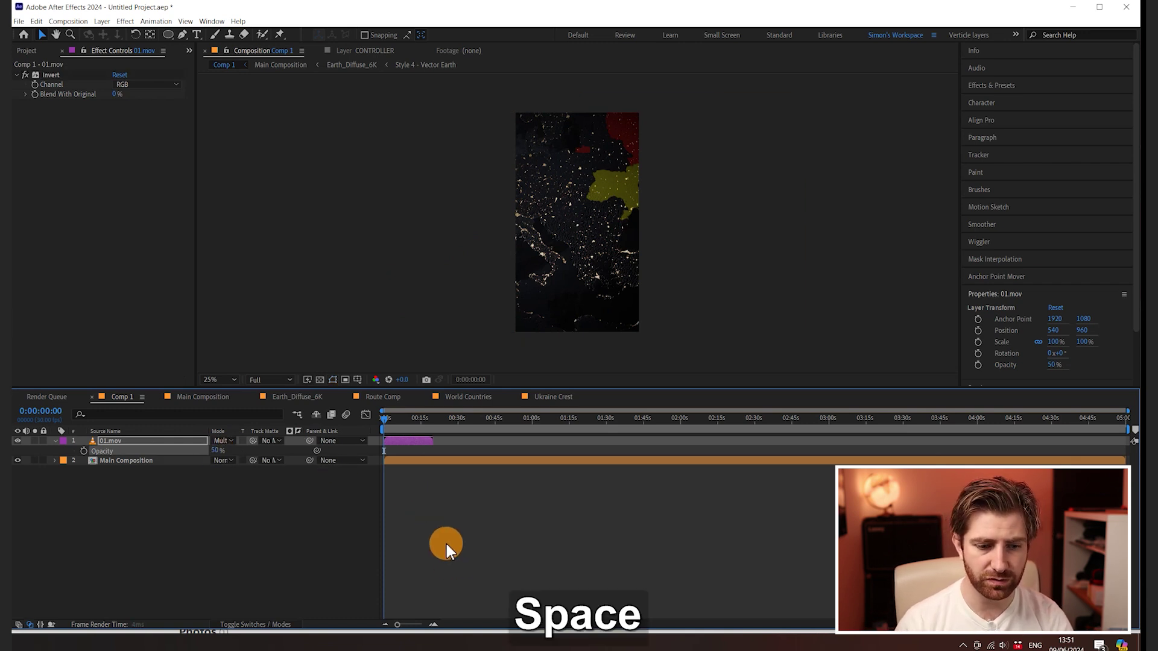